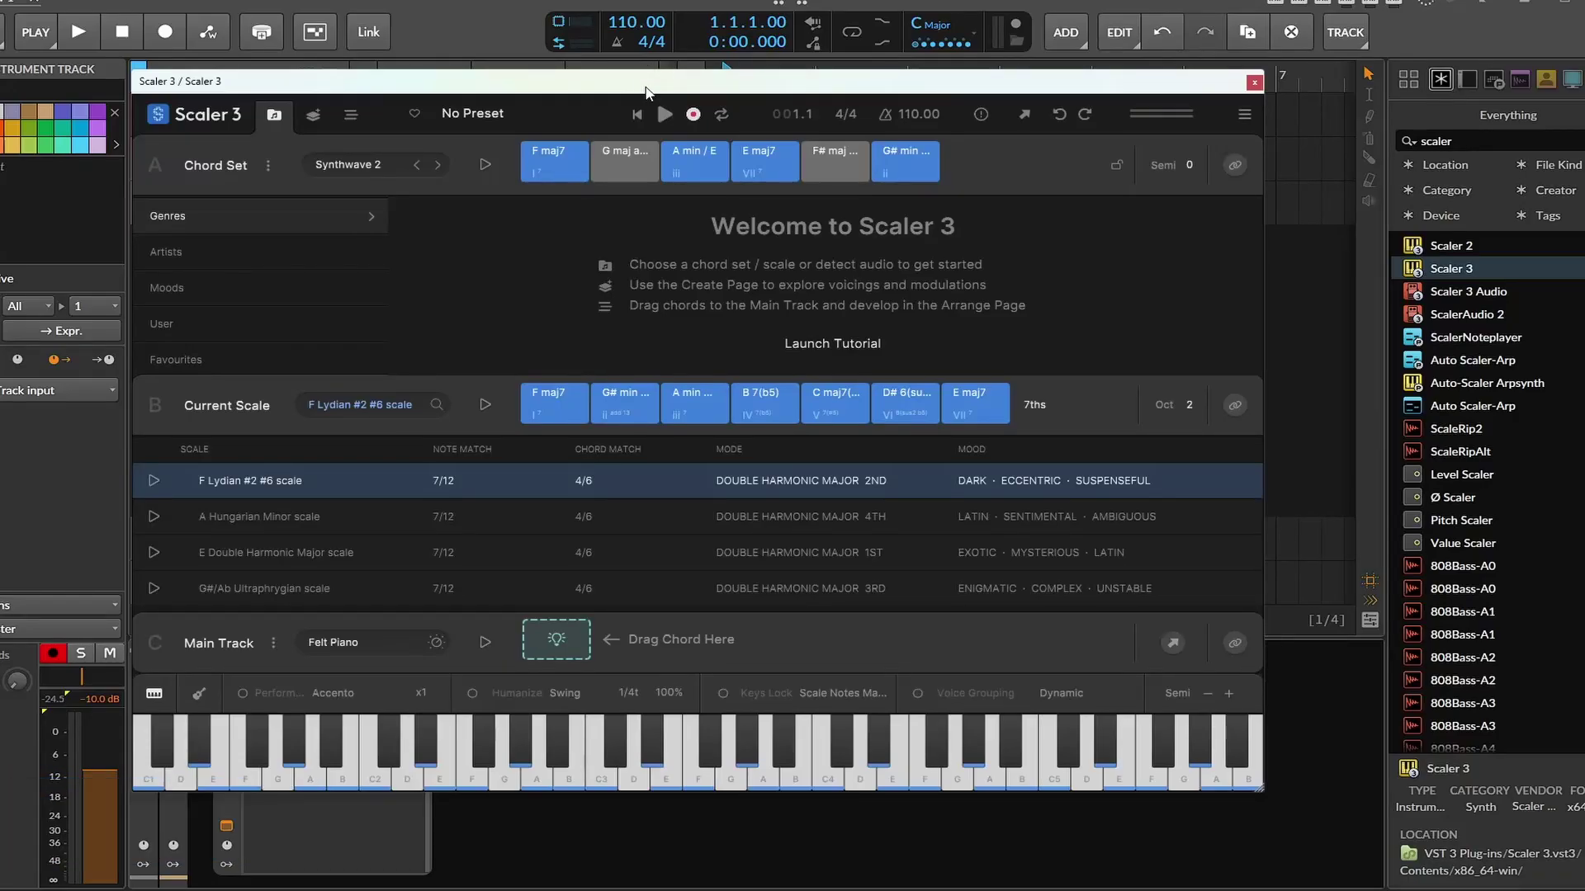
- Extend the current scale's chords to 13ths and audition a few of them
left_click_drag(648, 83, 608, 78)
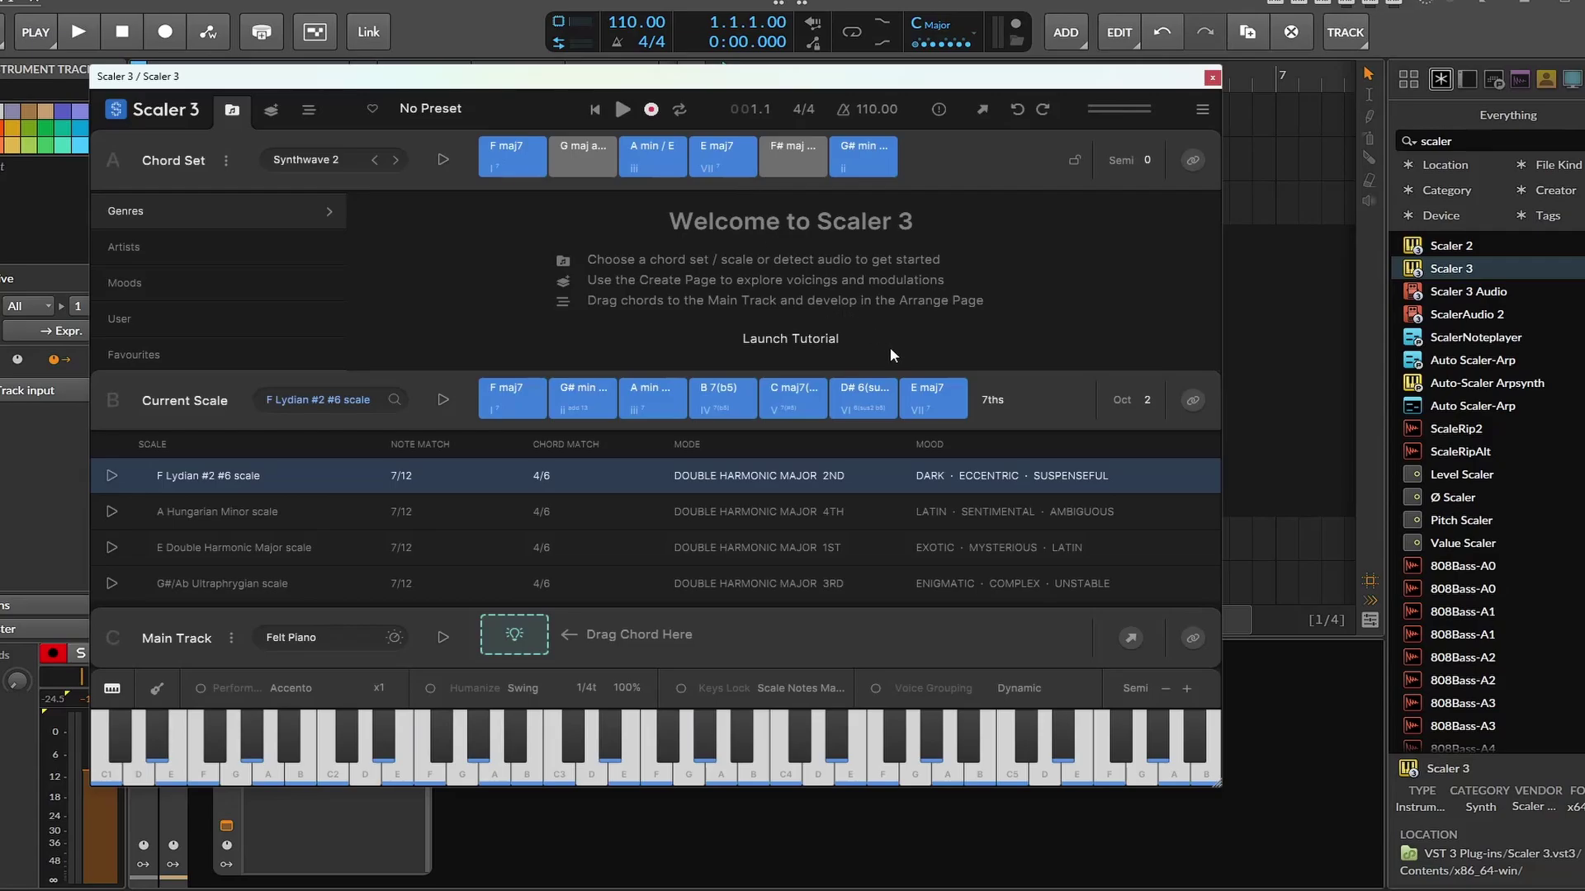
left_click(932, 396)
left_click(1022, 403)
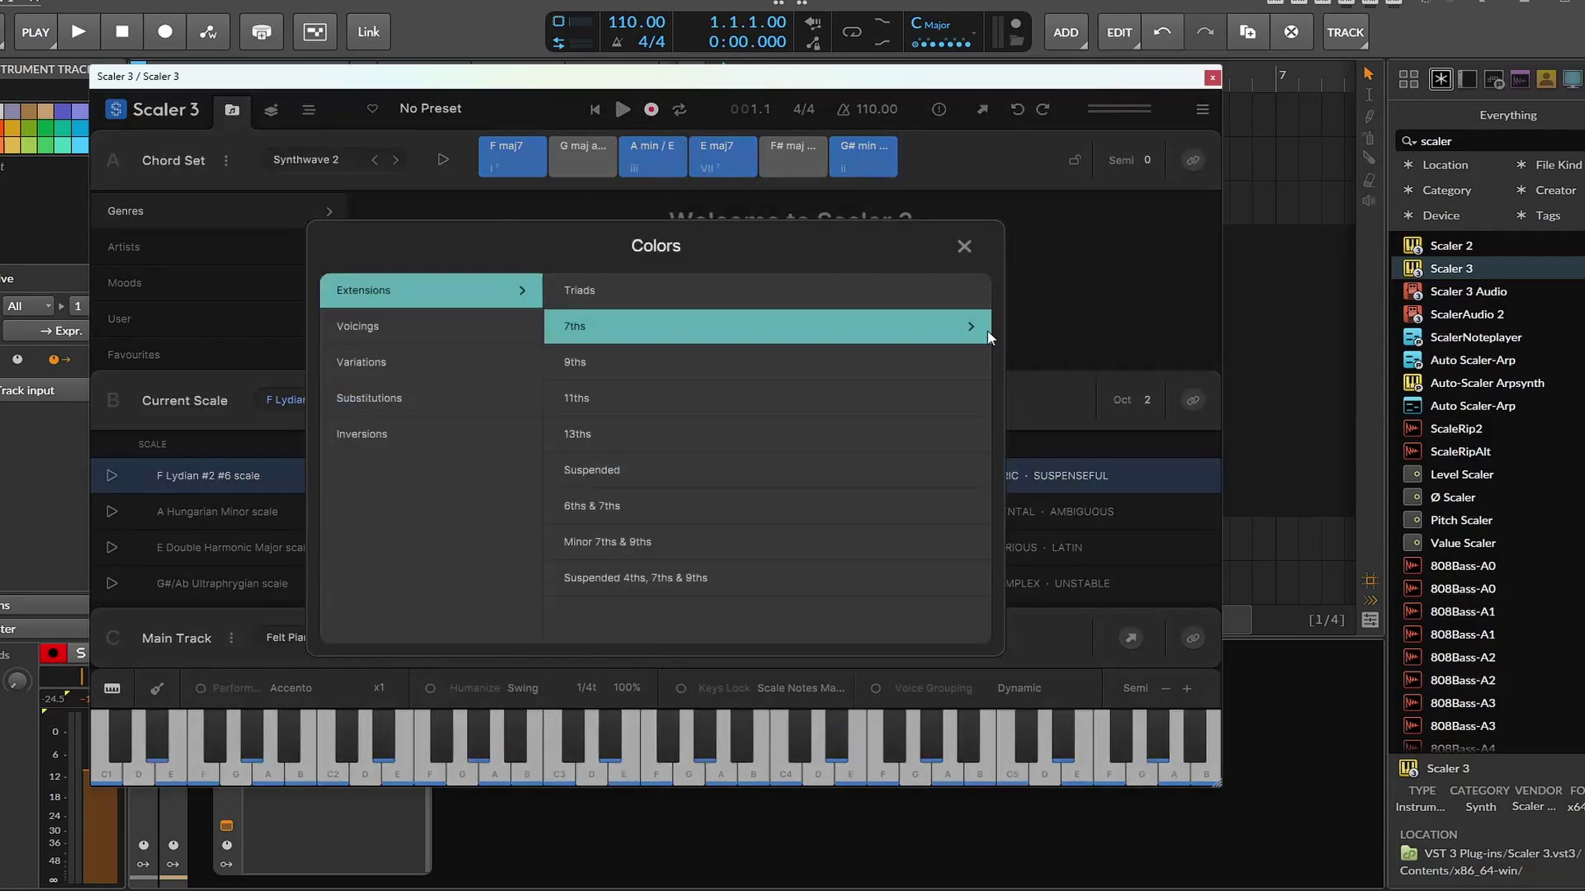
left_click(964, 246)
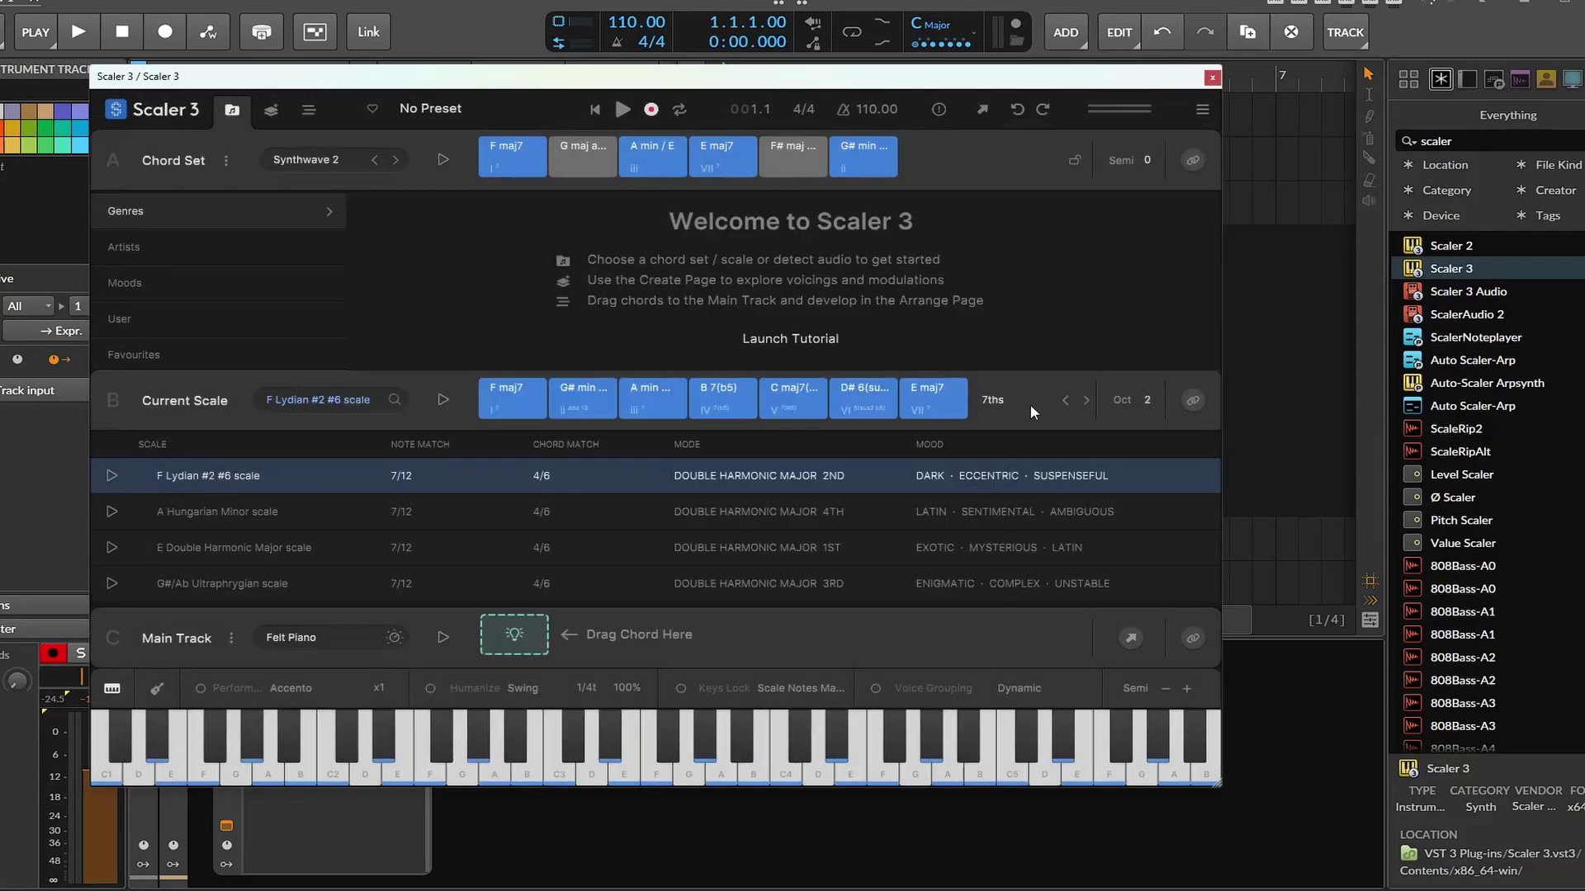
left_click(1088, 399)
left_click(1088, 399)
left_click(1088, 399)
left_click(582, 403)
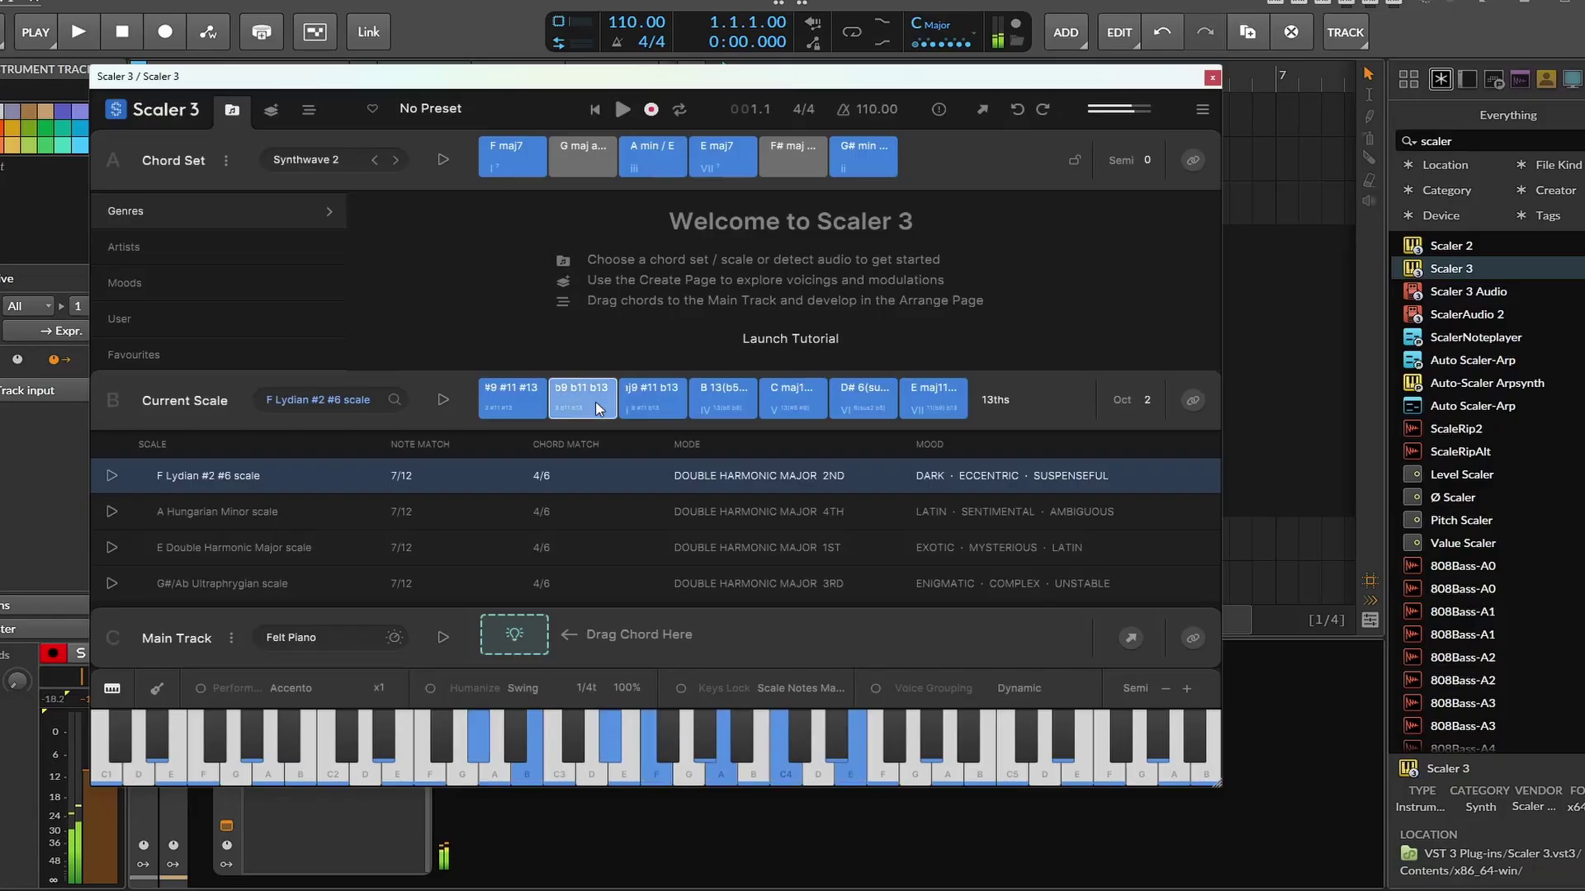
left_click(653, 402)
left_click(933, 399)
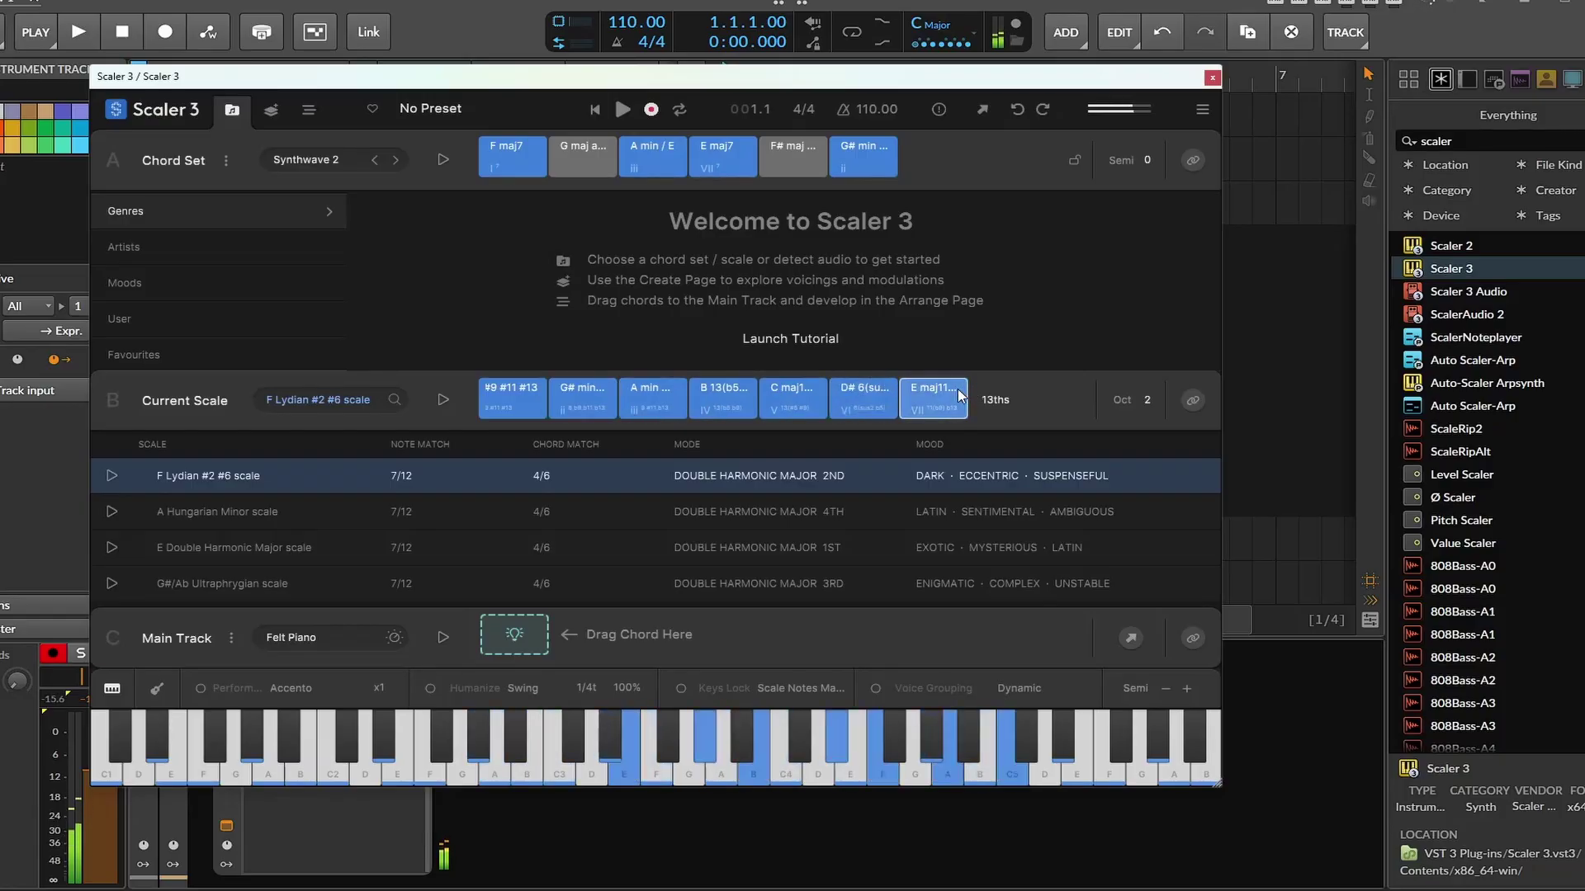
- Search the scales for "c m", set the current scale to C Major and audition its third chord
left_click(265, 402)
type("c m")
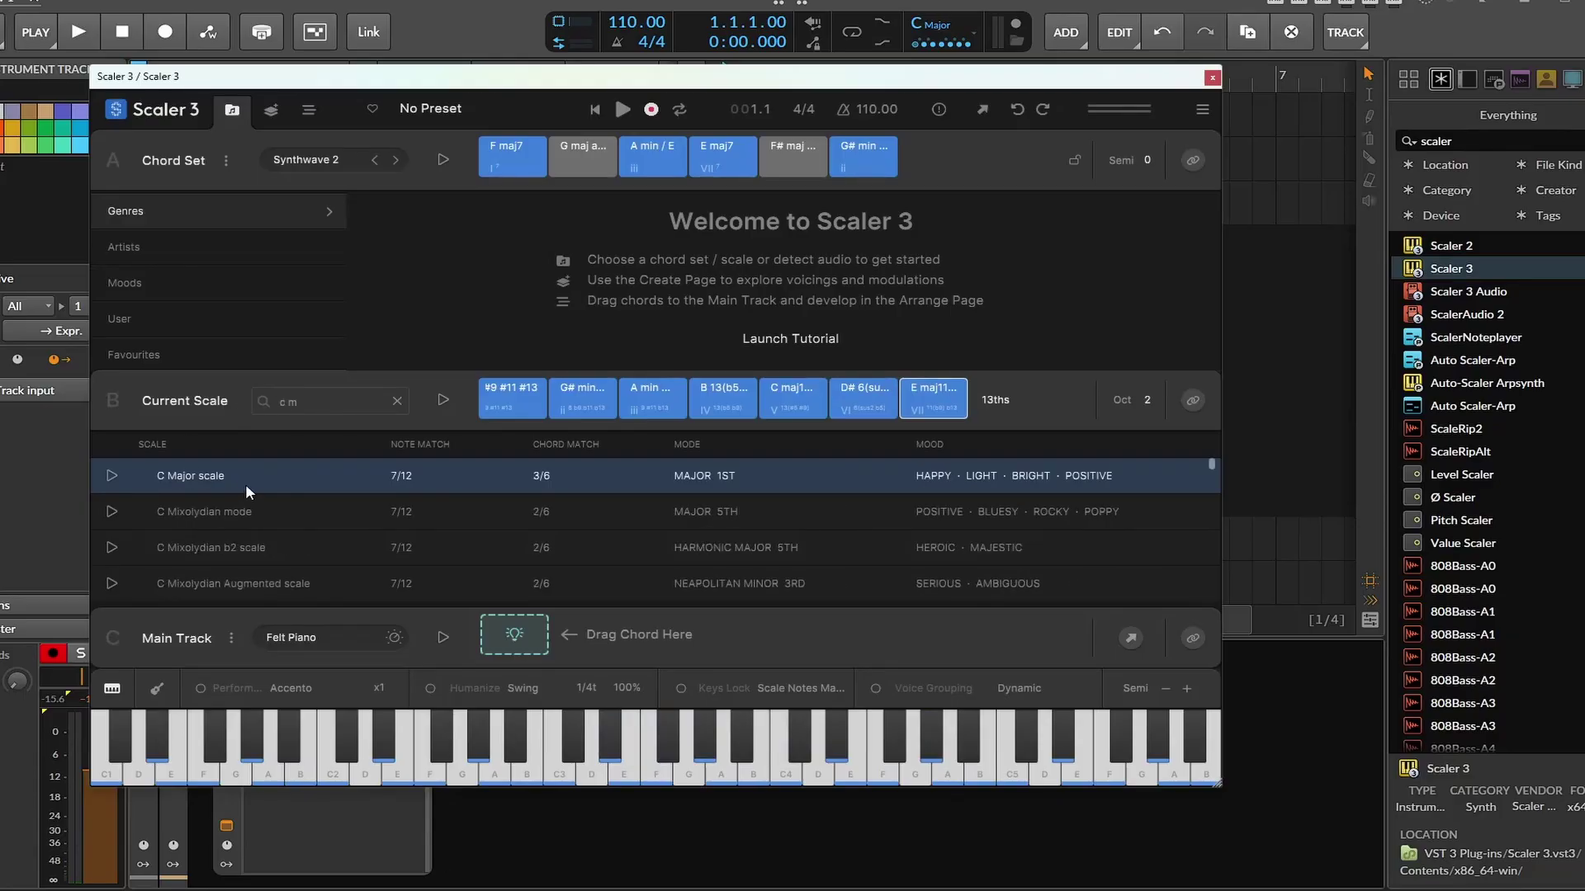
left_click(584, 405)
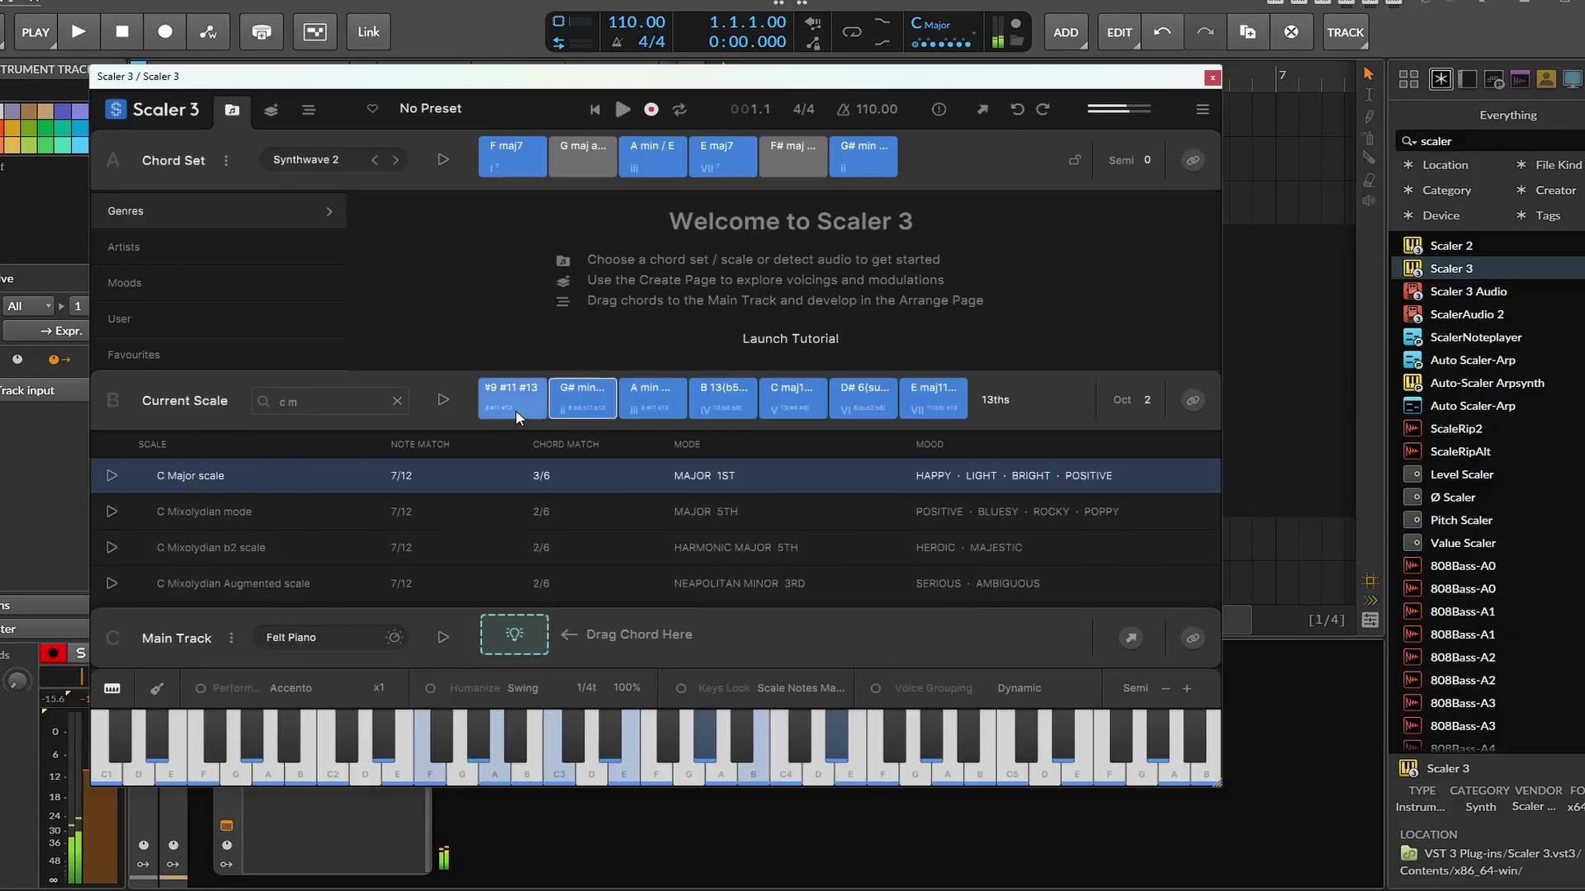
left_click(285, 514)
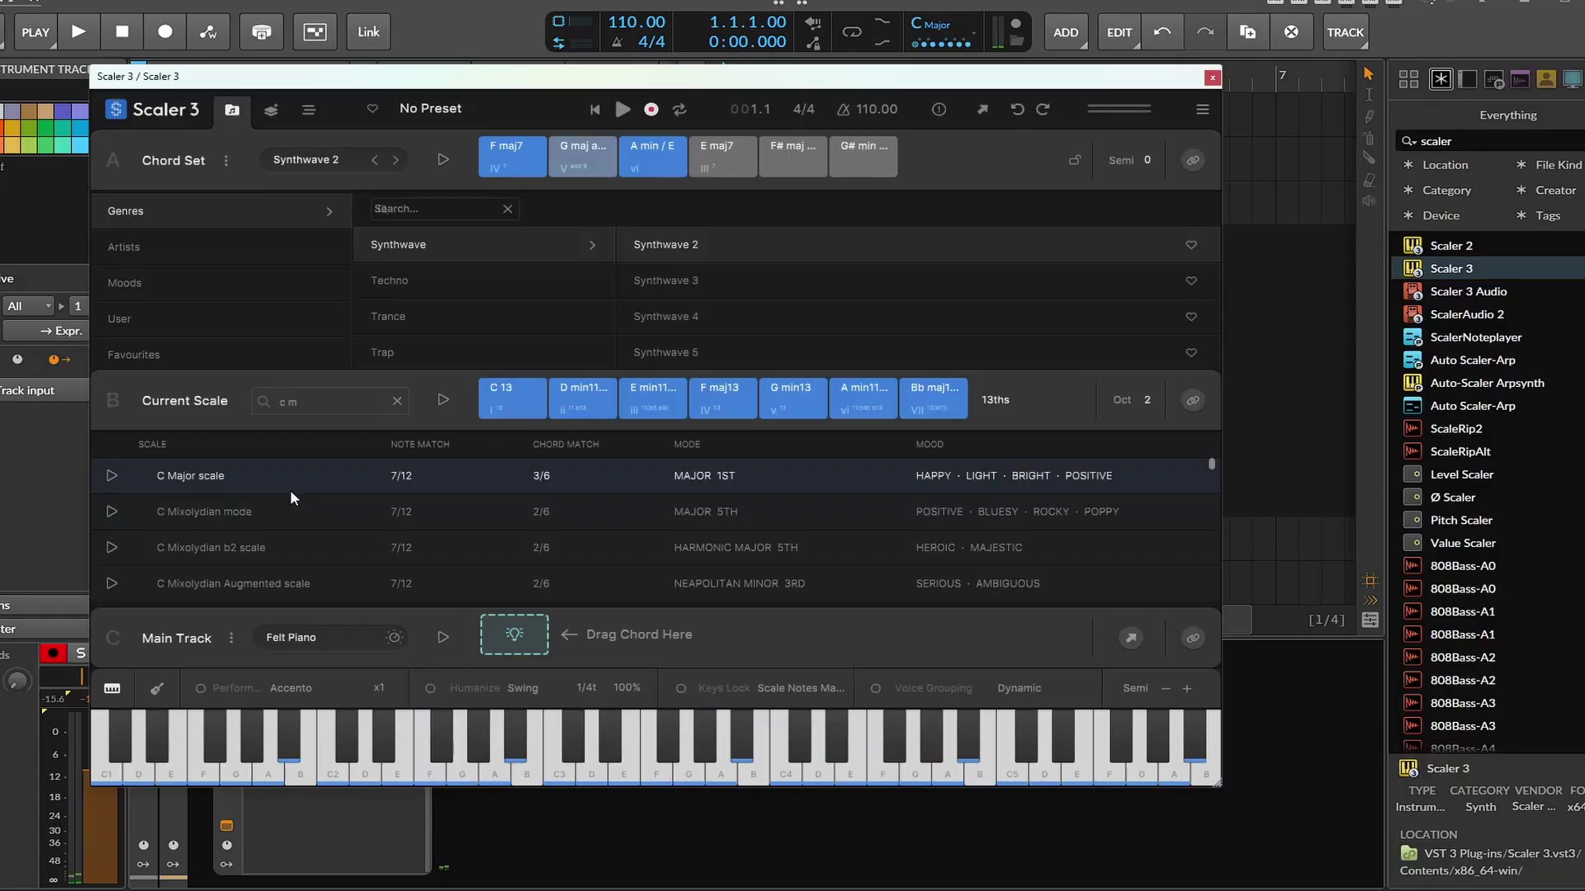
left_click(290, 487)
left_click(665, 413)
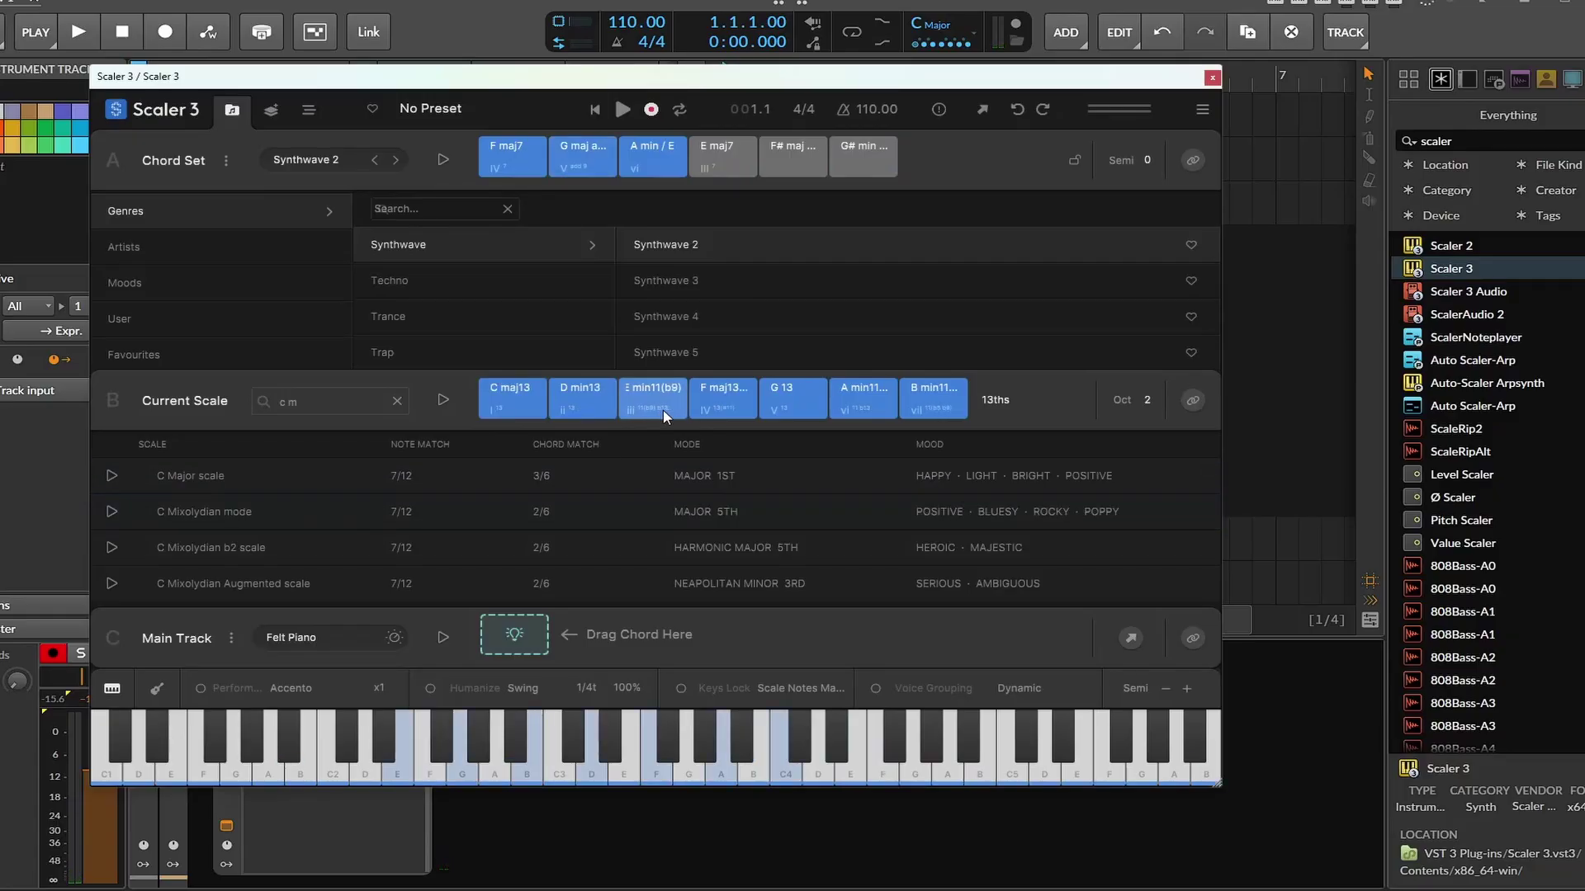
- Set the current scale's chord extensions to 9ths and audition the first three chords of the Synthwave 2 chord set
left_click(1066, 402)
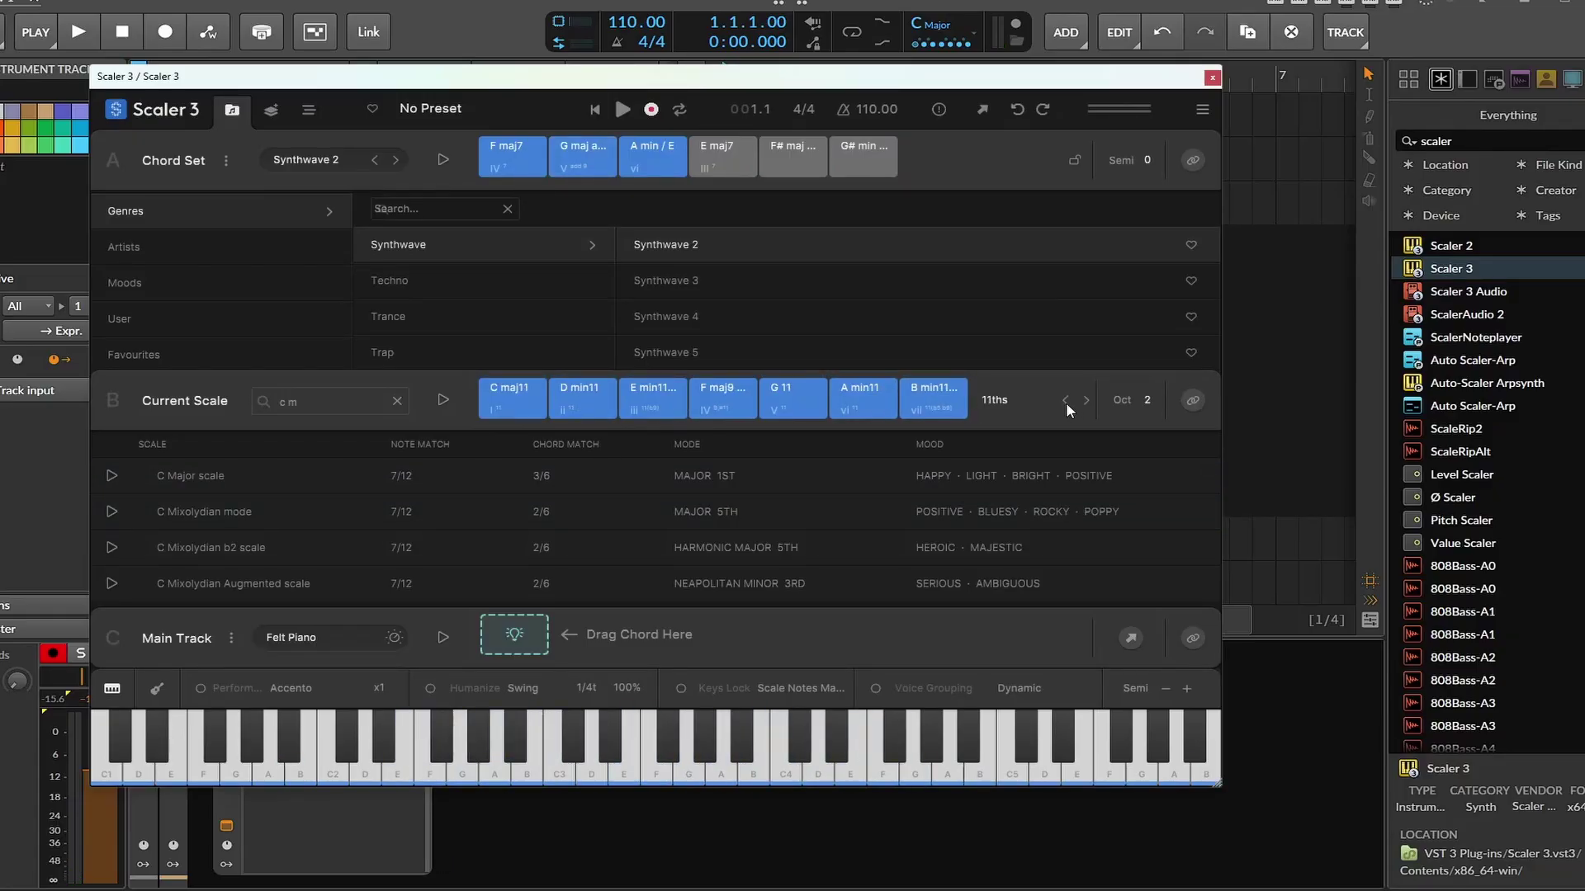
left_click(1066, 401)
left_click(521, 162)
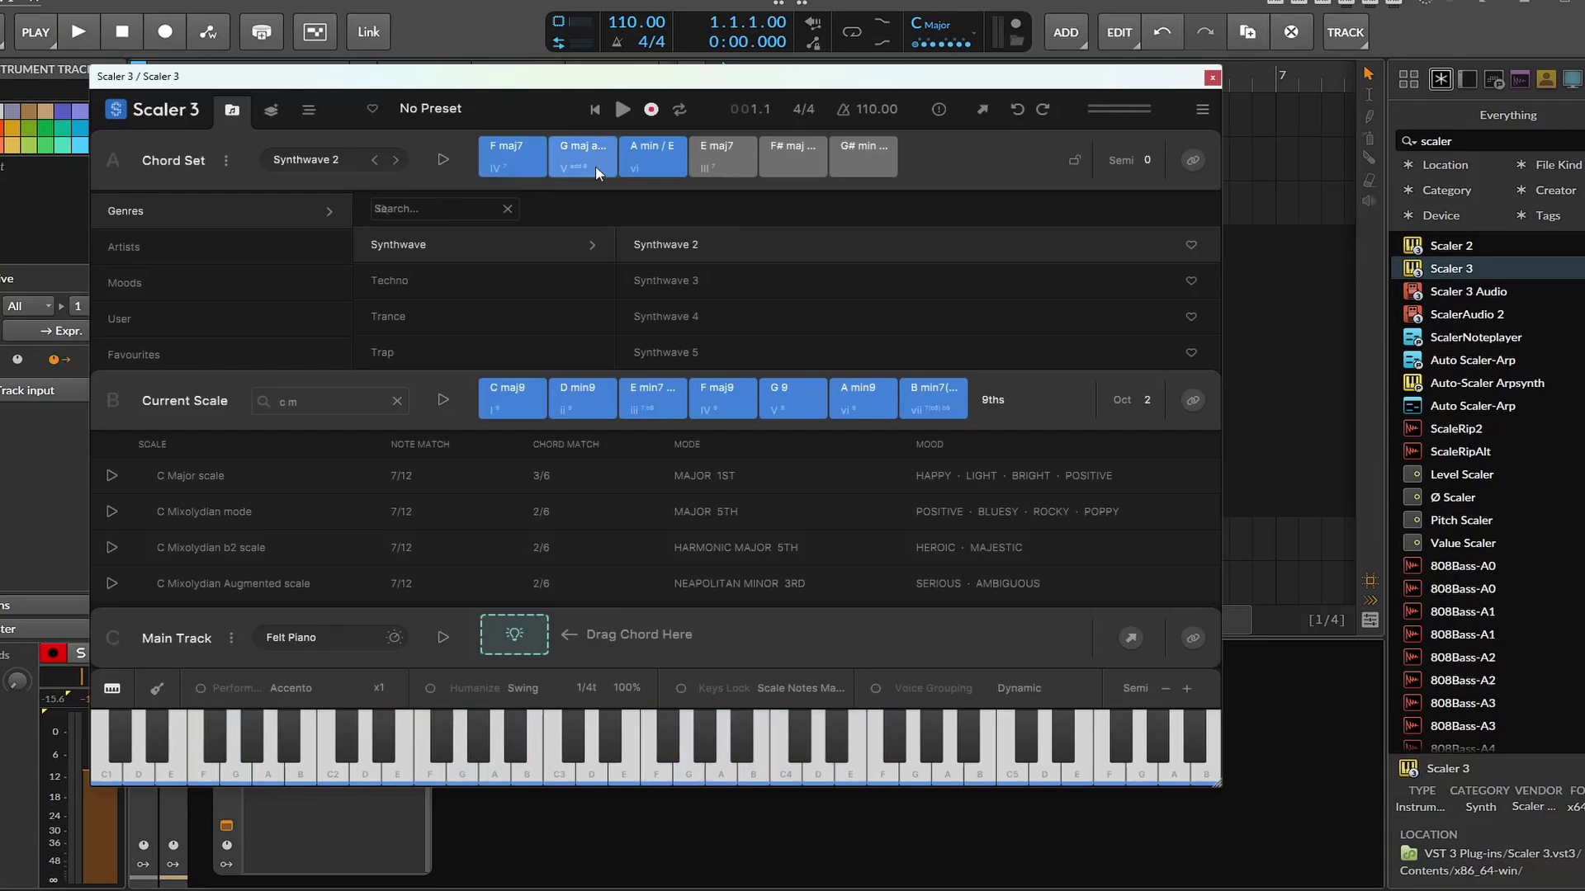
left_click(581, 172)
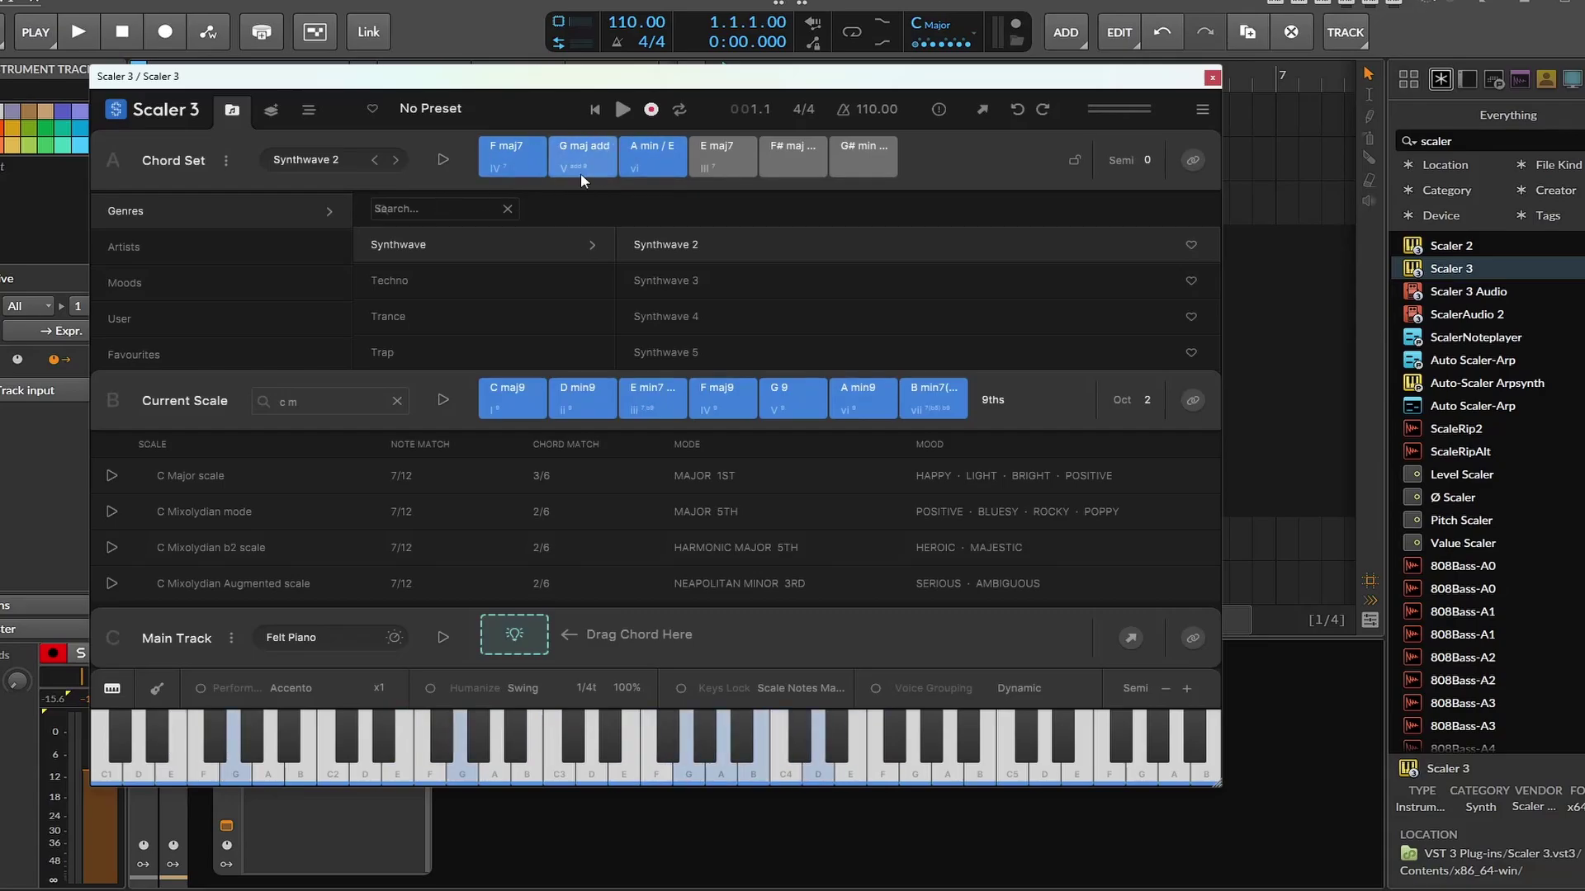
left_click(636, 156)
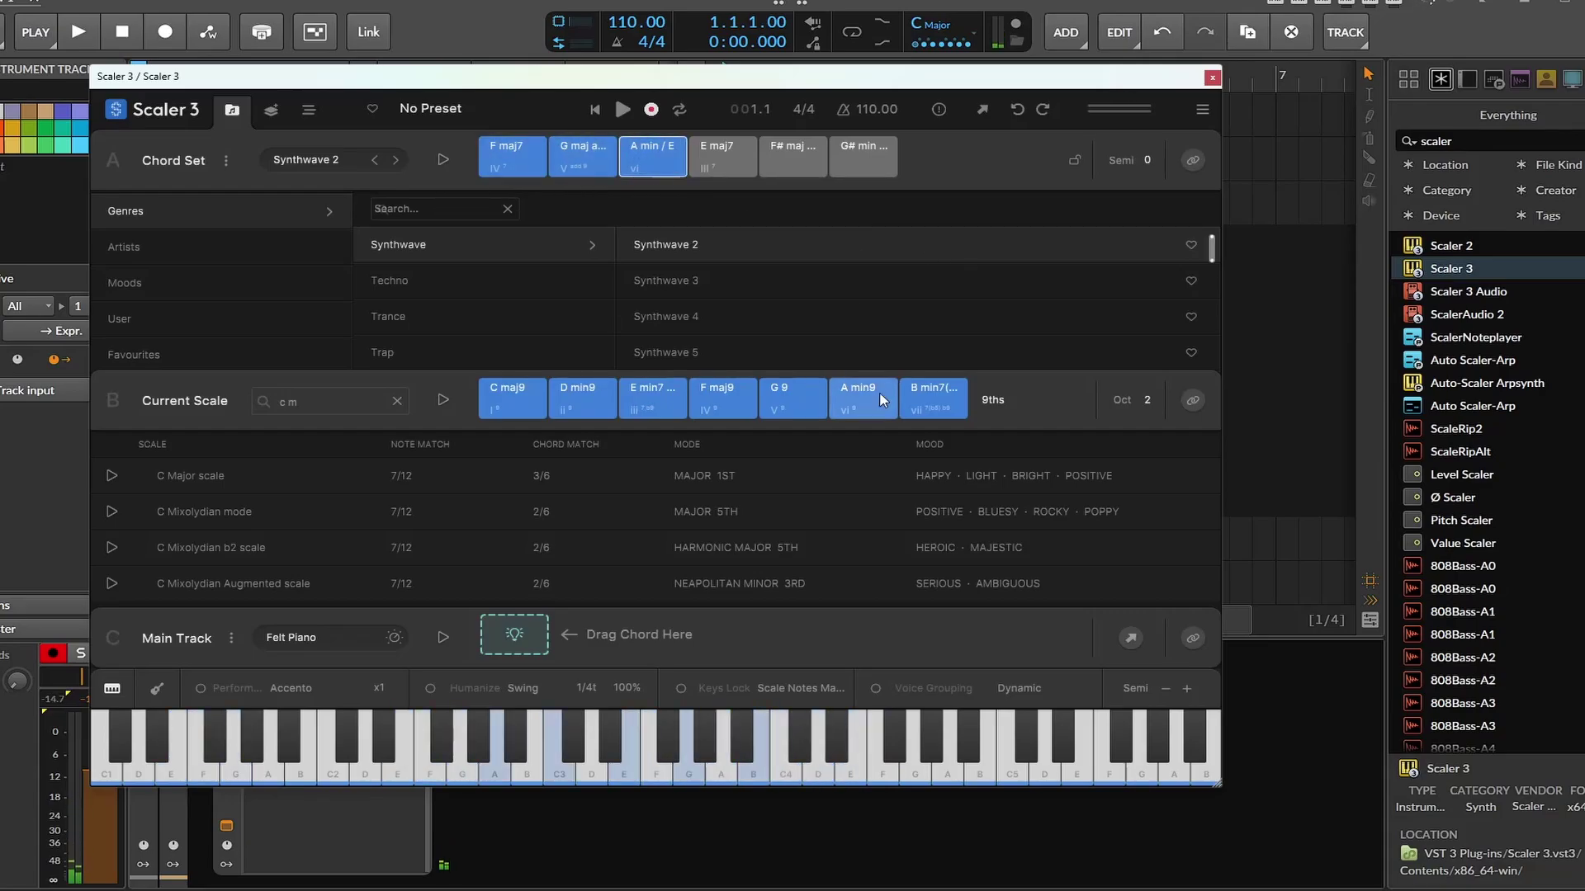
left_click(623, 149)
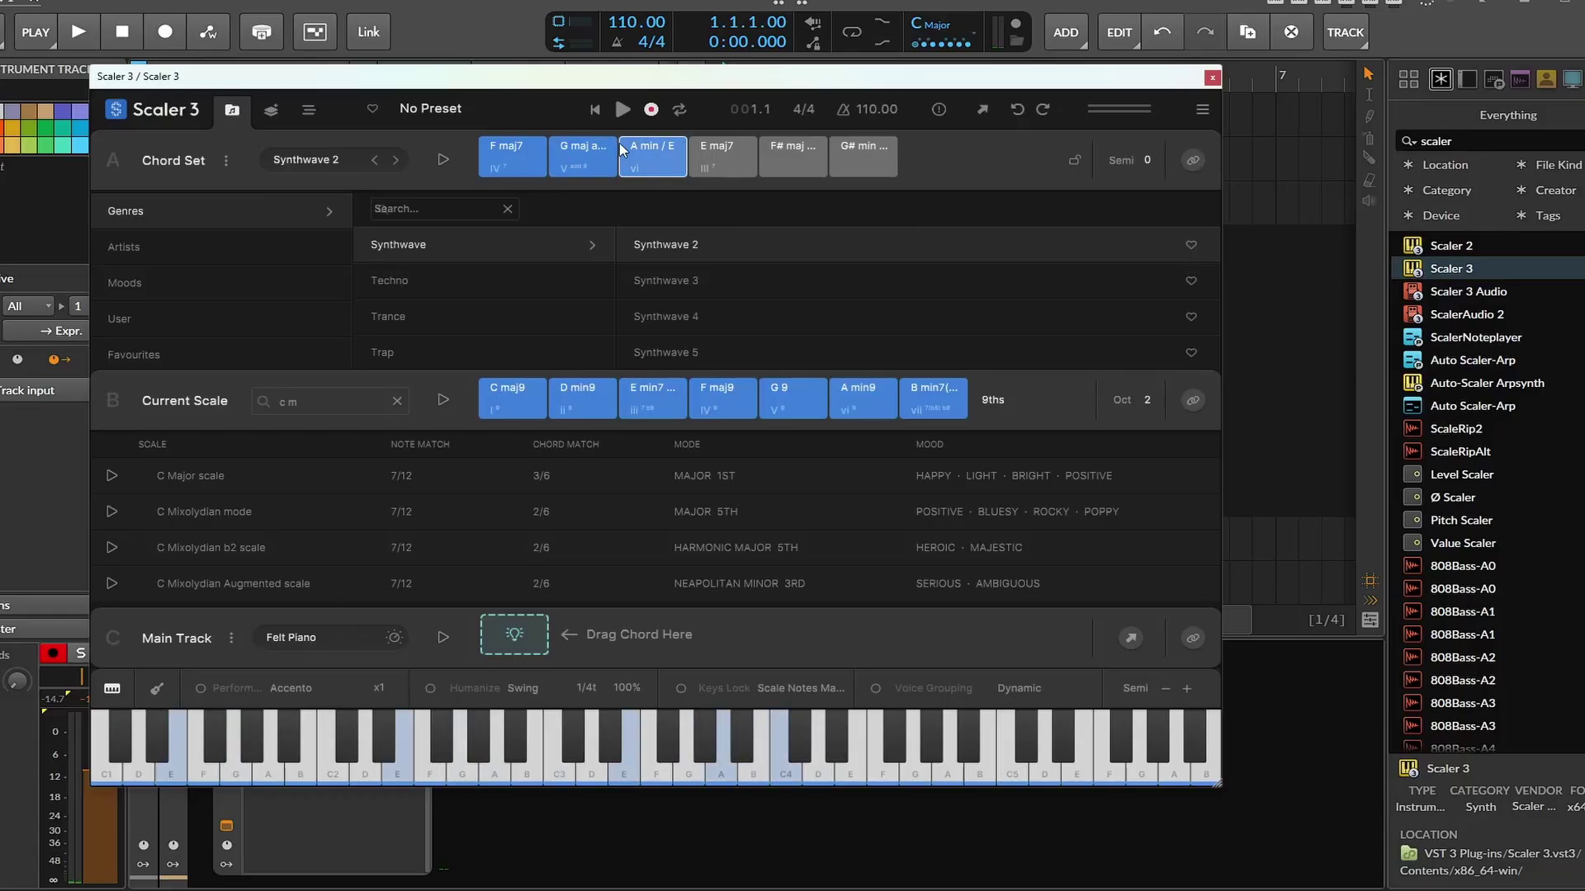
left_click(587, 173)
- Build the Main Track from C maj9, the scale's third 9ths chord and F maj9, plus F maj7 from the 7ths extension
left_click_drag(508, 400, 530, 642)
left_click_drag(654, 400, 583, 634)
left_click_drag(722, 399, 668, 634)
left_click(1064, 400)
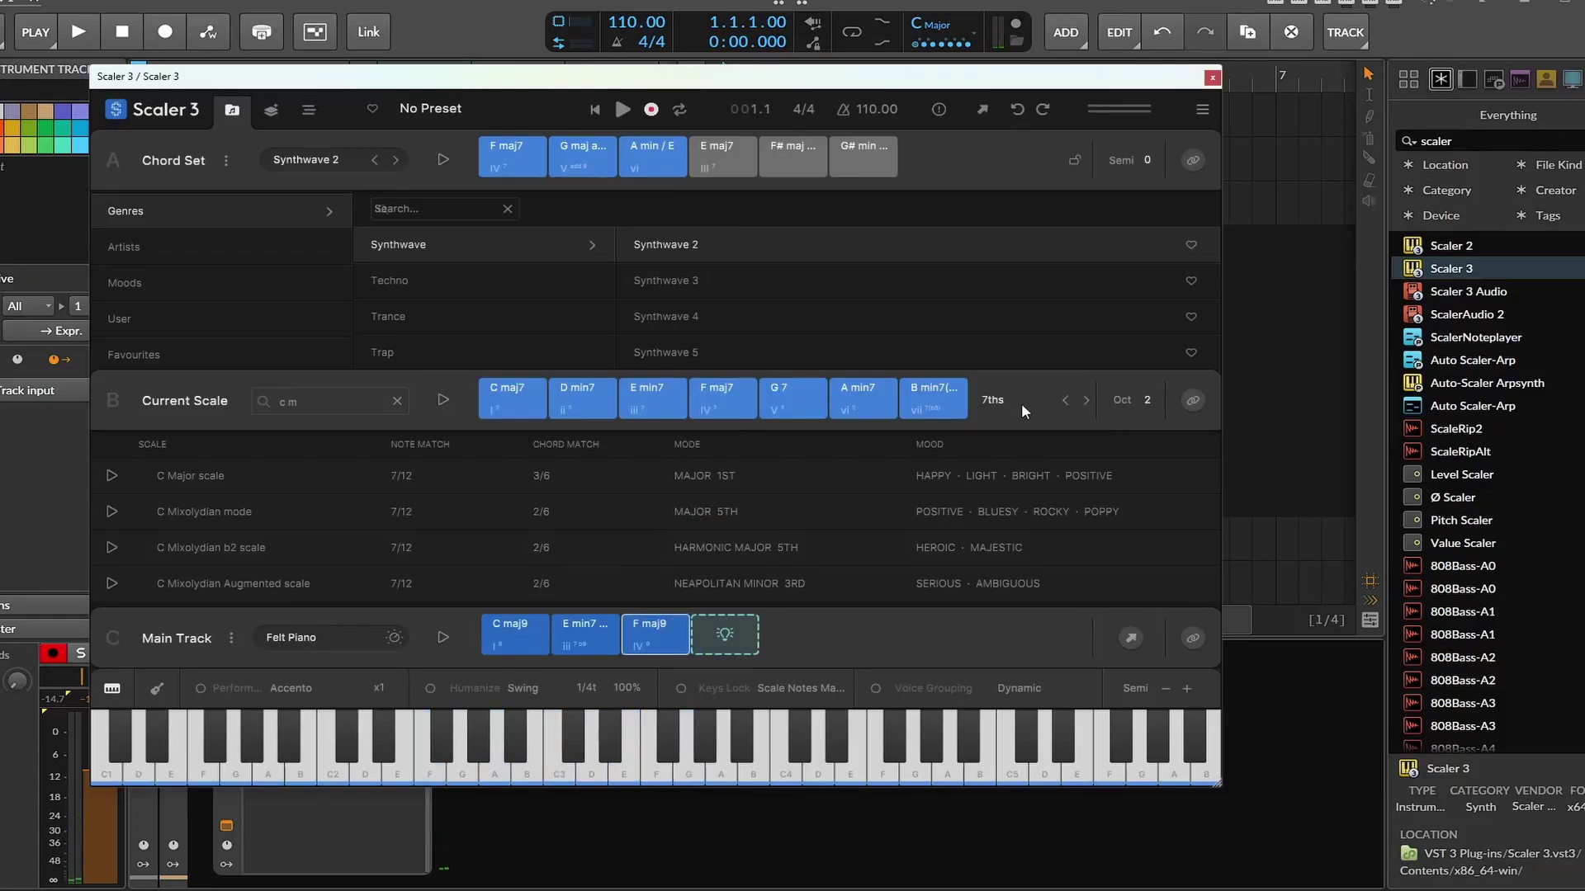
left_click_drag(722, 399, 724, 634)
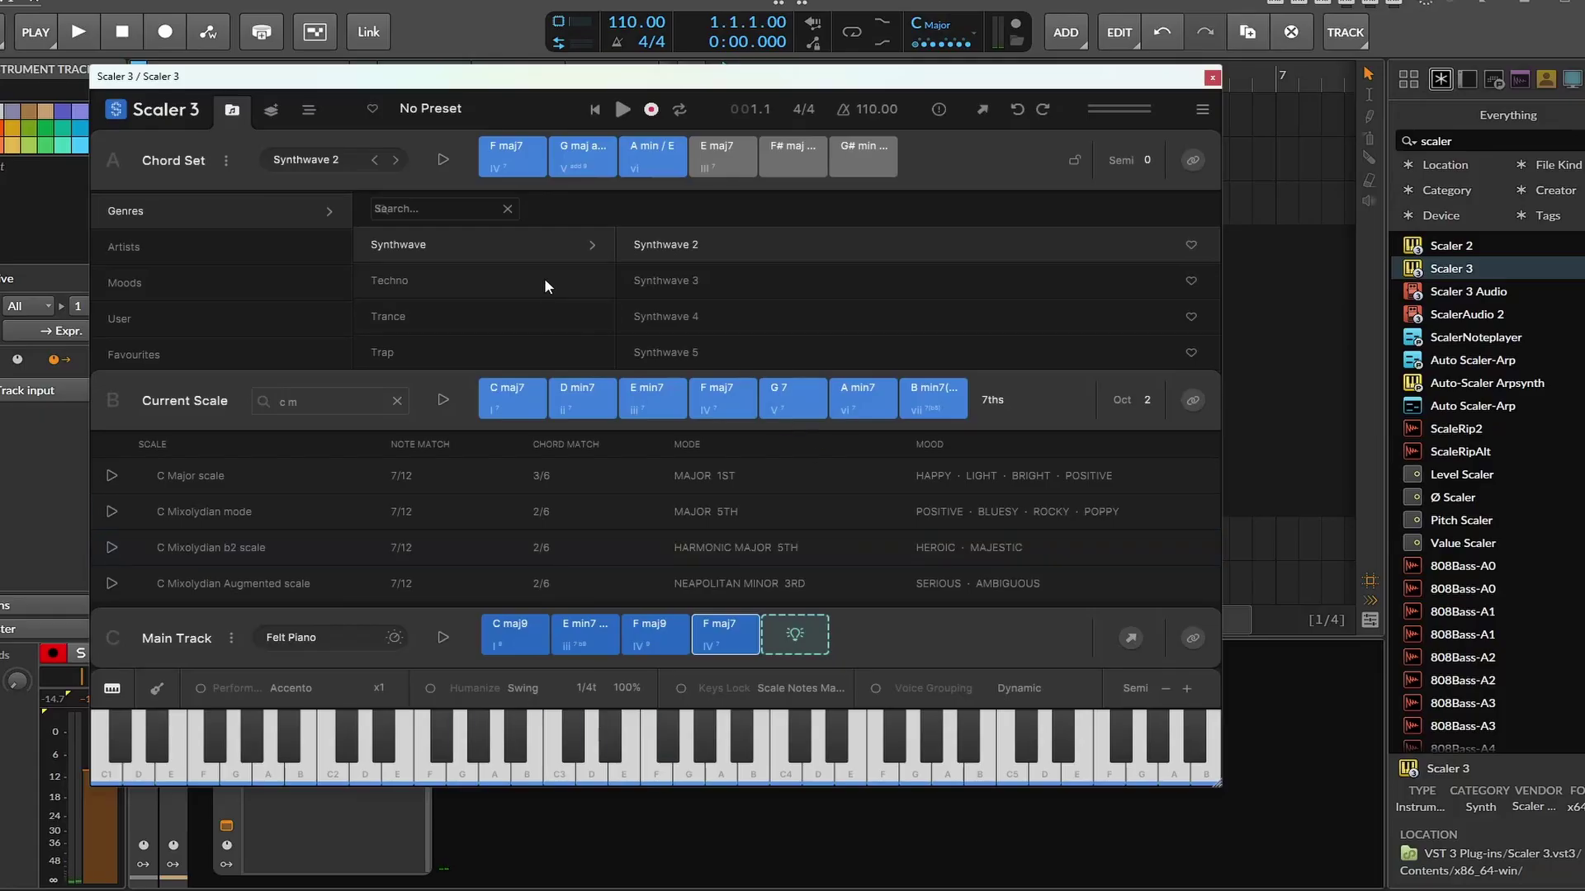
- Go to the Arrange page and add a Divisi articulation motion as a new track
left_click(310, 111)
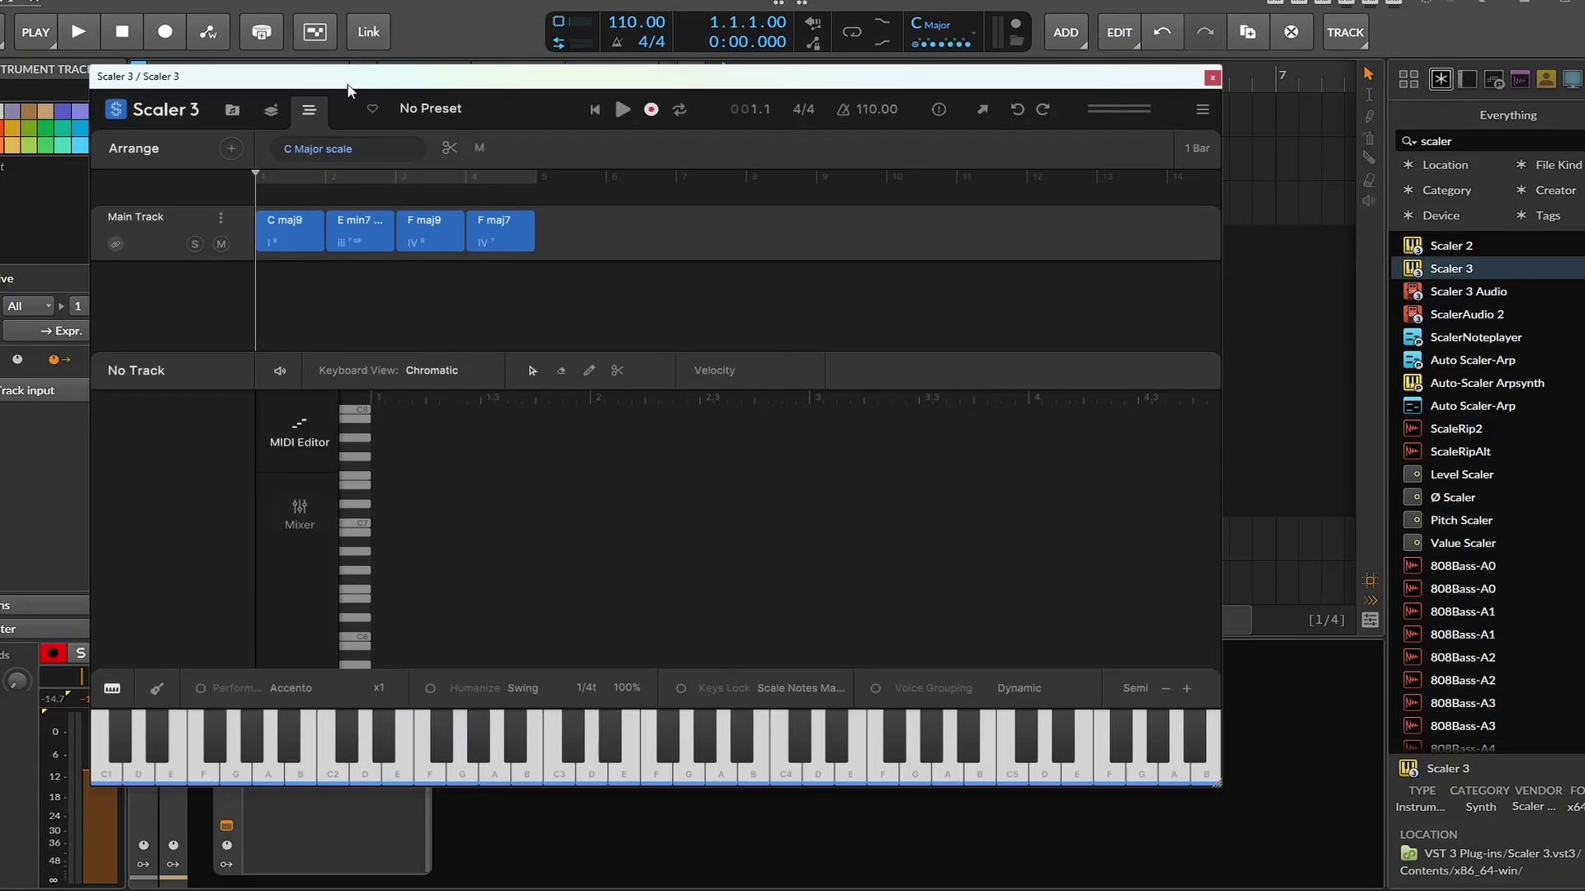
left_click_drag(346, 82, 313, 71)
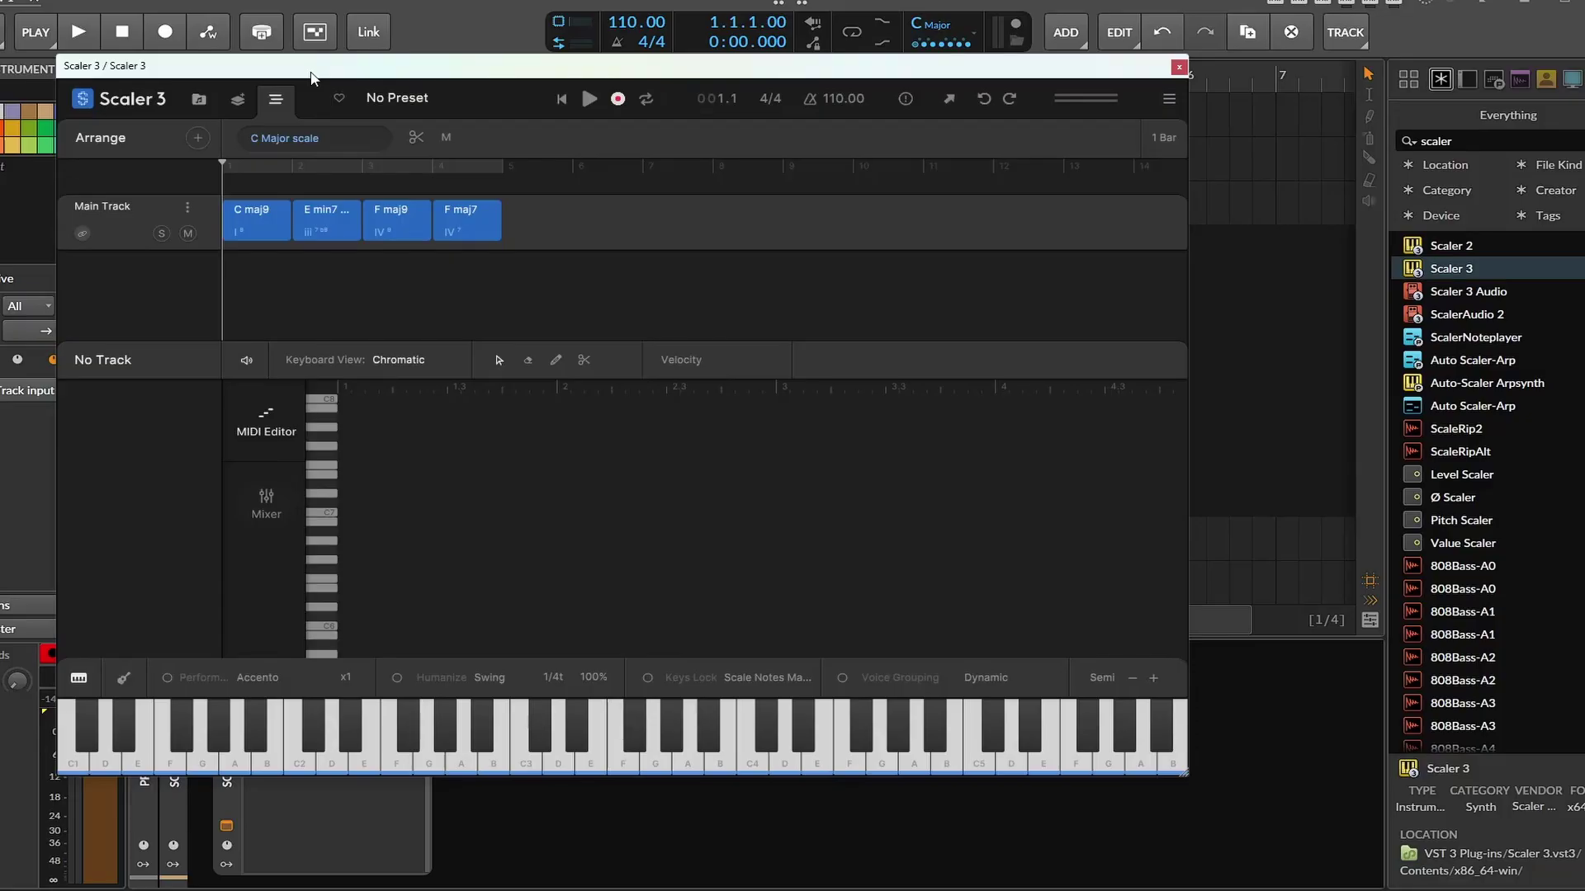
left_click(187, 209)
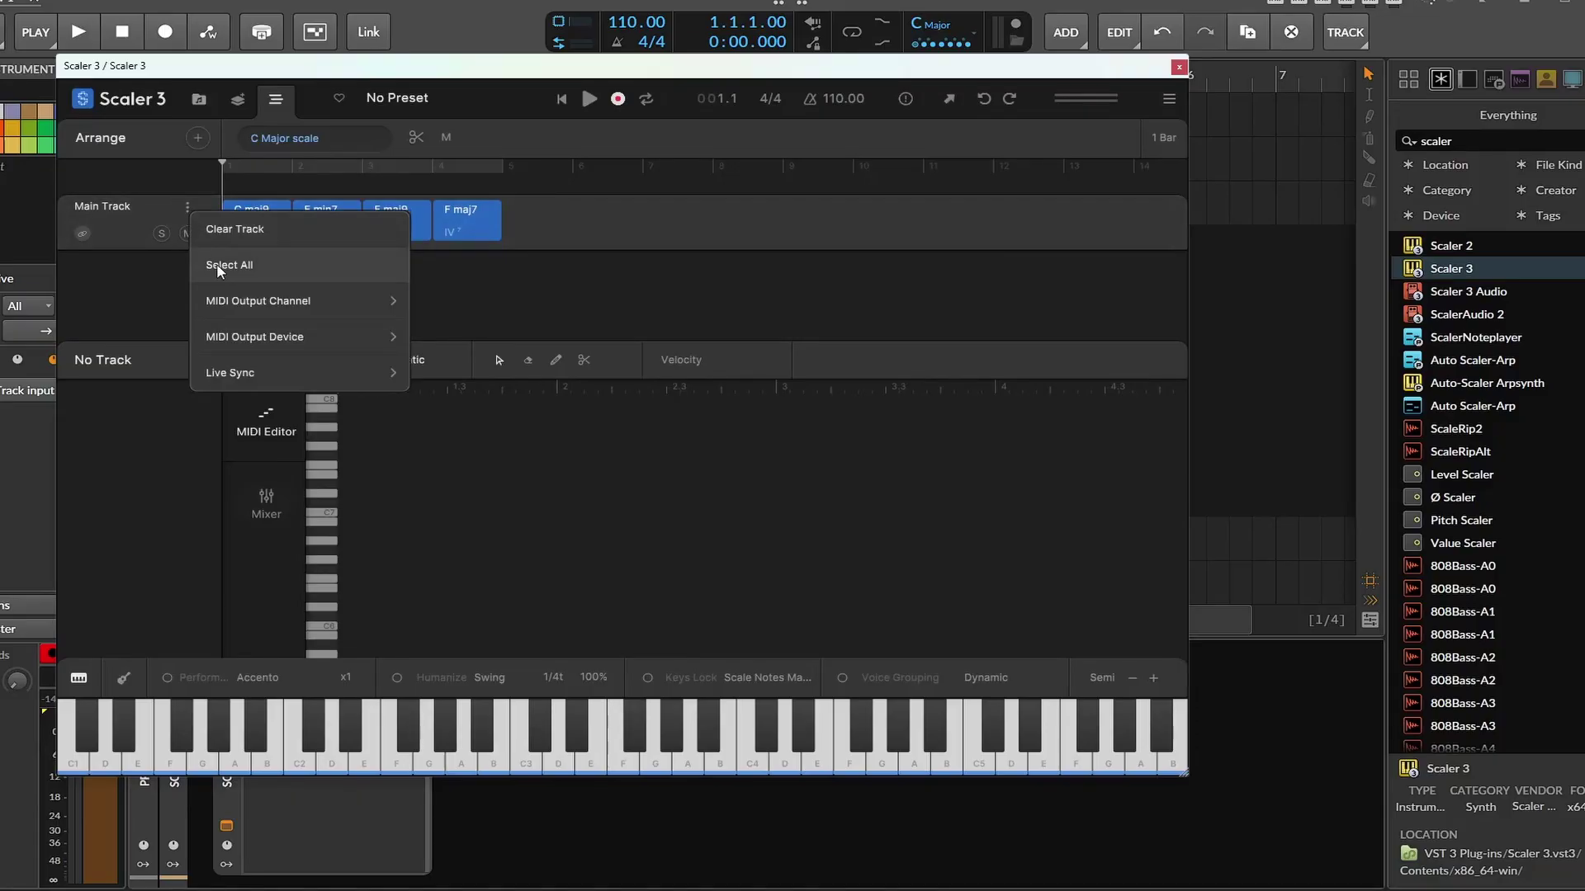
left_click(145, 321)
left_click(197, 138)
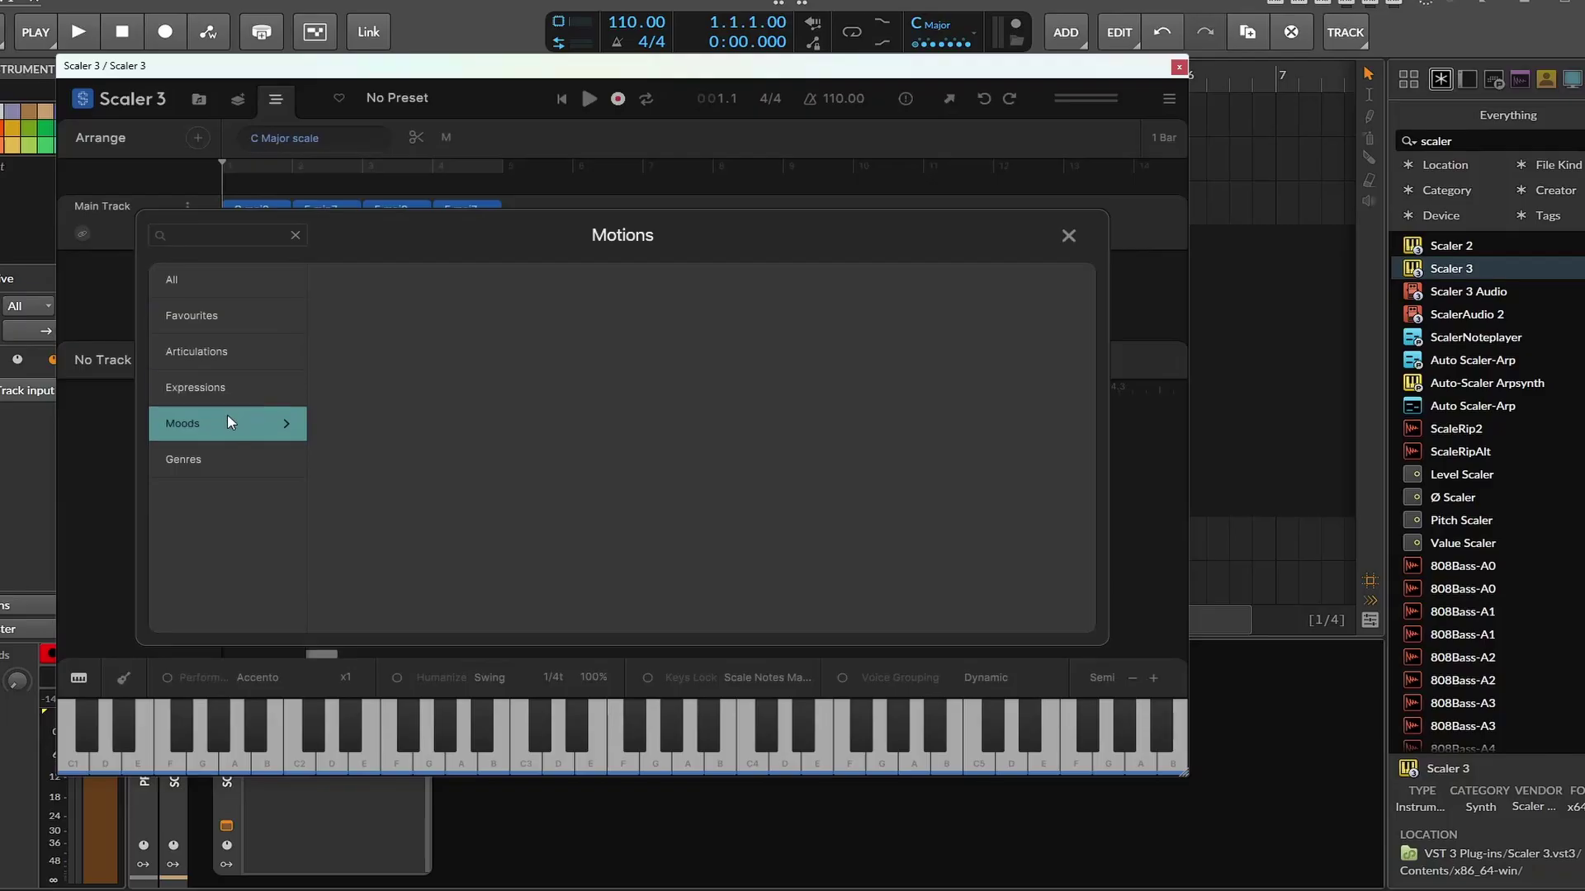
left_click(236, 394)
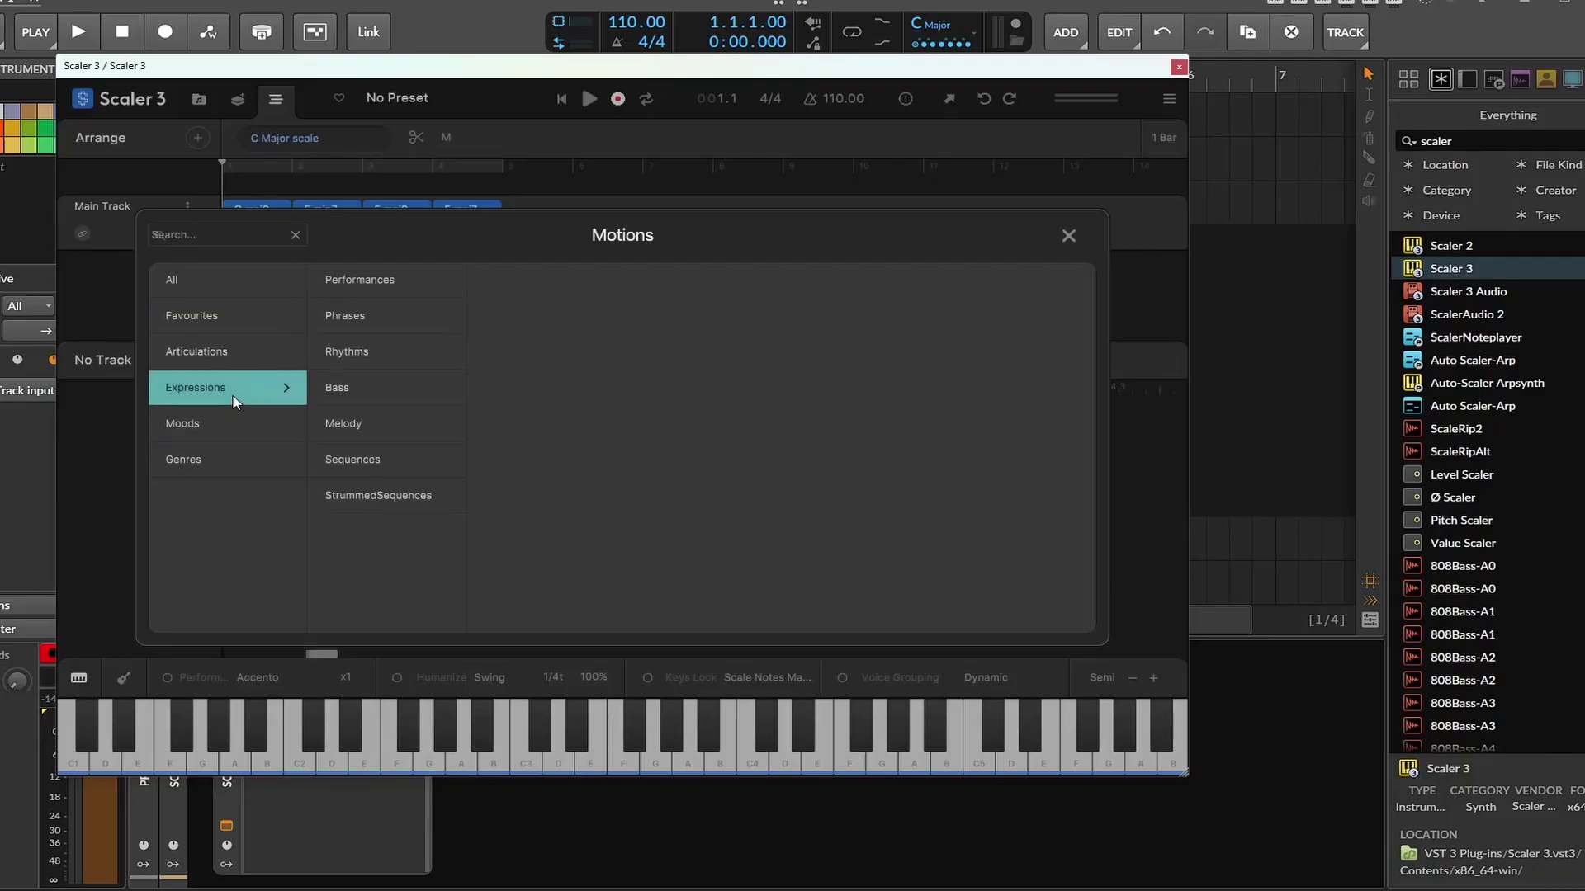
left_click(248, 363)
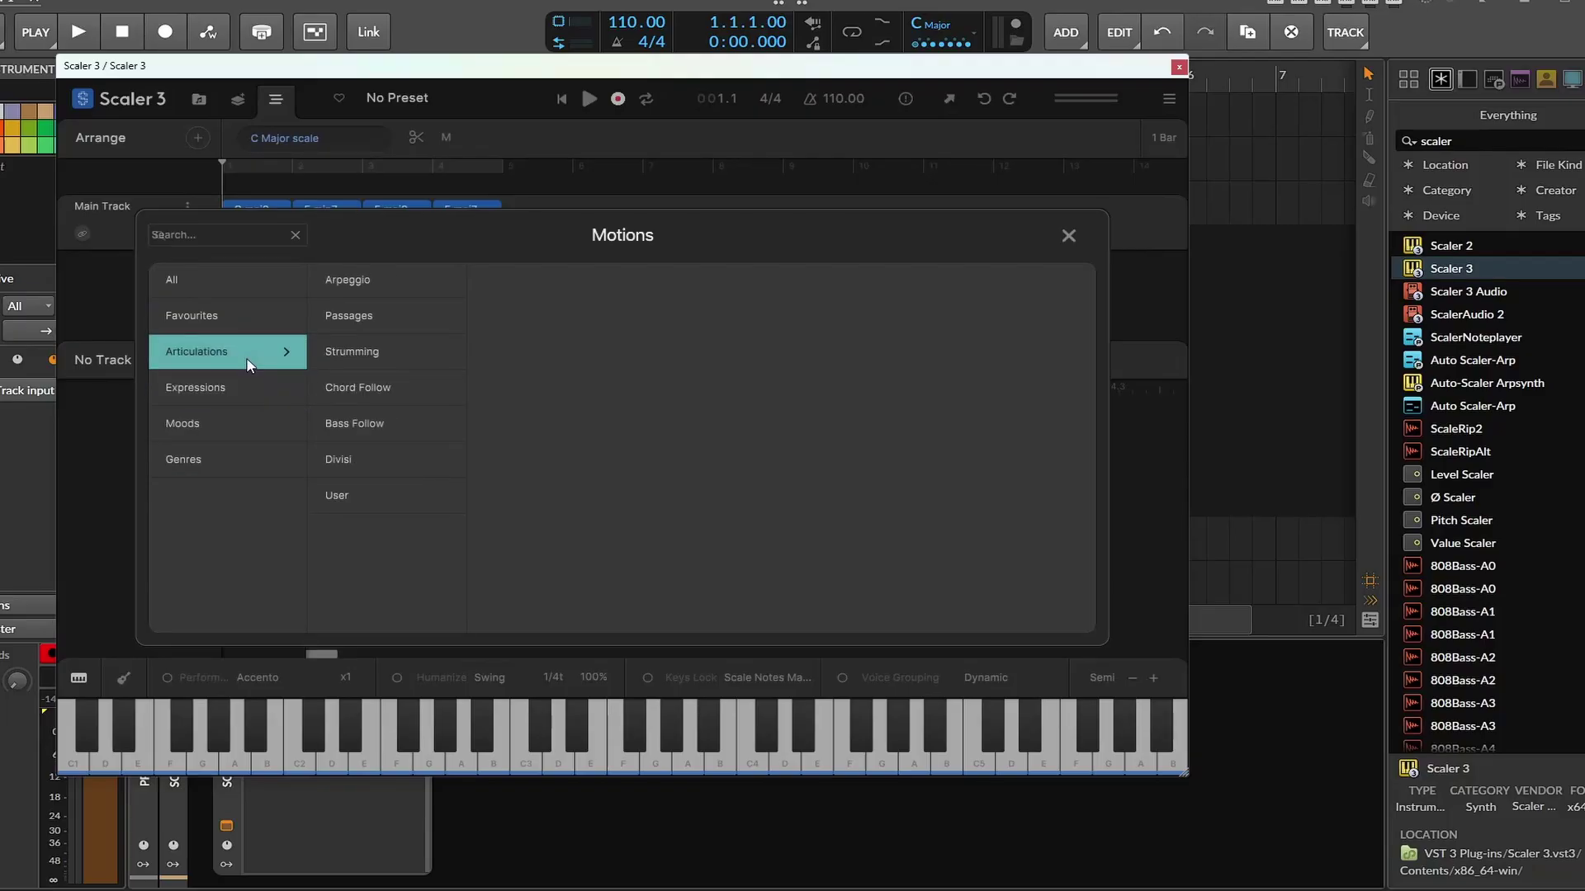
left_click(339, 462)
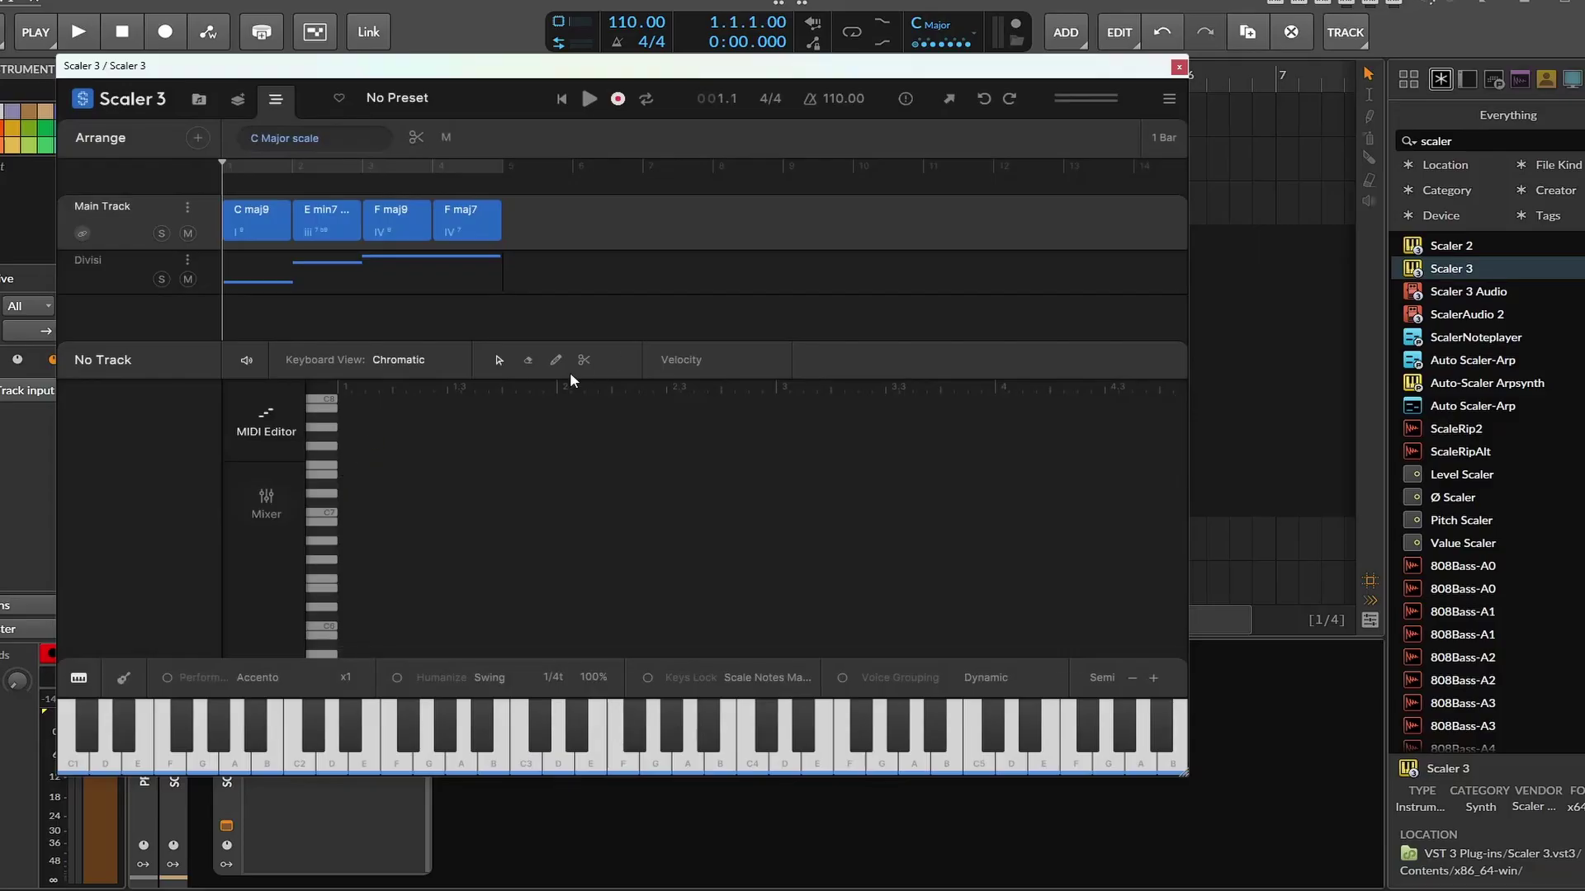
- Select the Divisi track and show the mixer for the arrangement
left_click(289, 281)
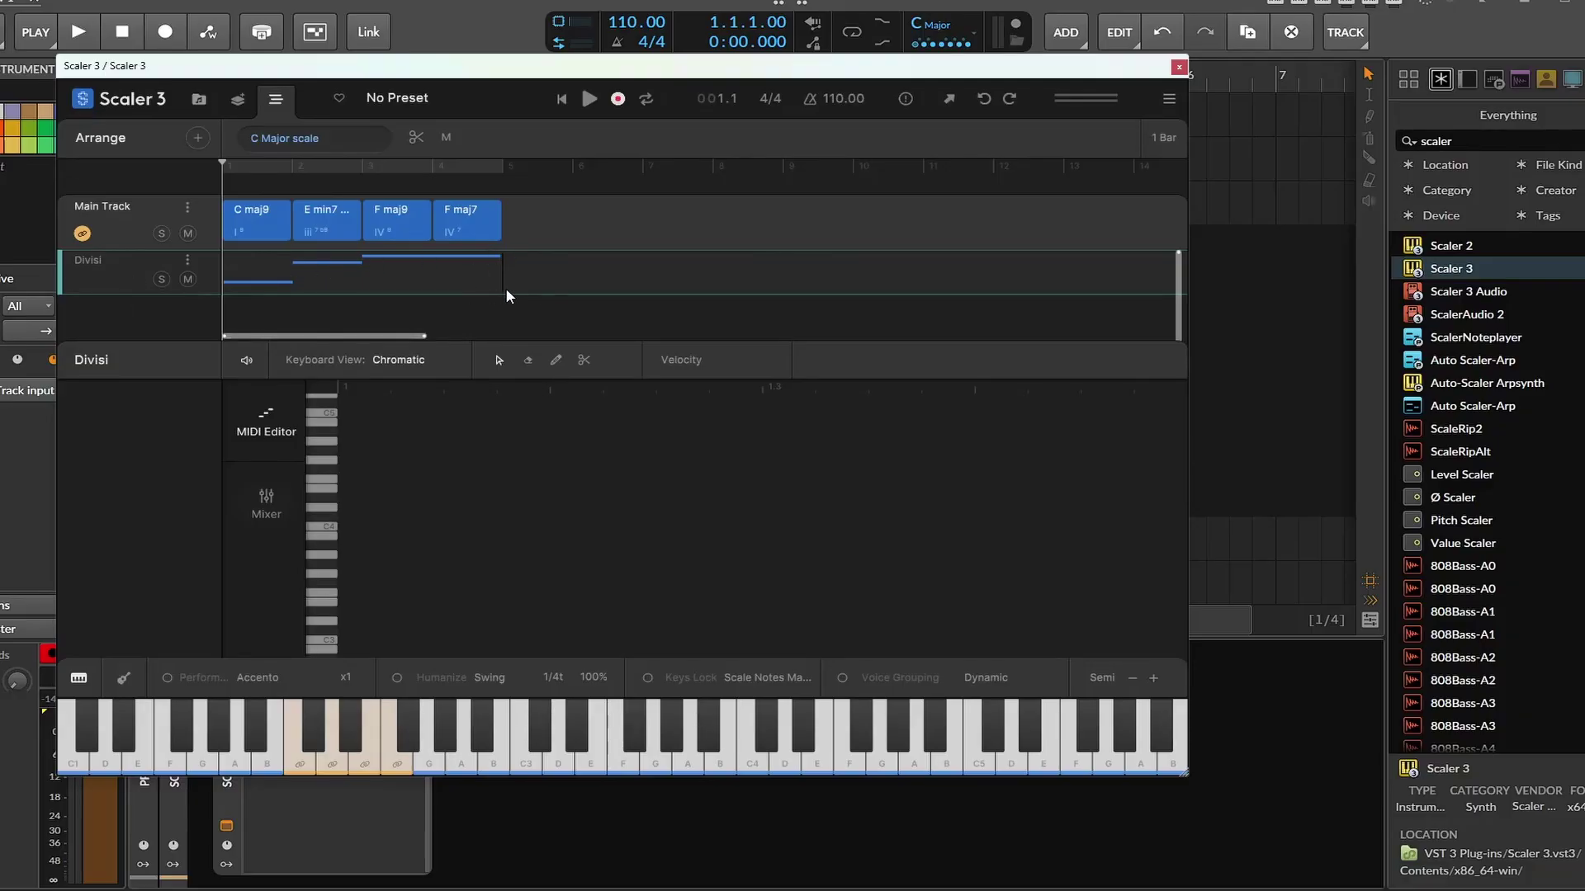
right_click(539, 282)
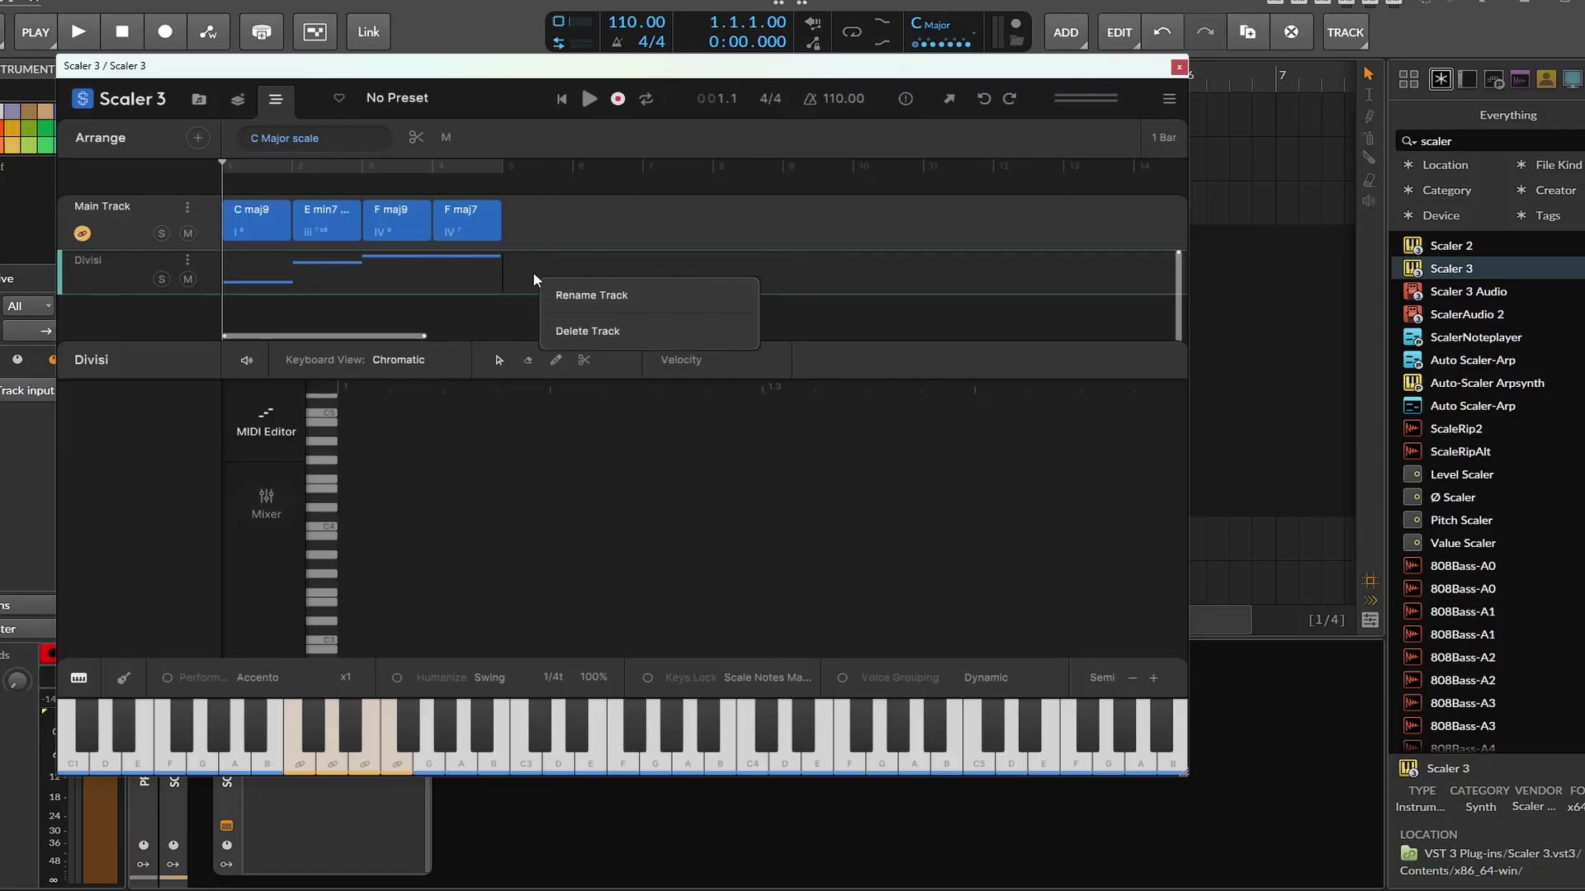
left_click(512, 269)
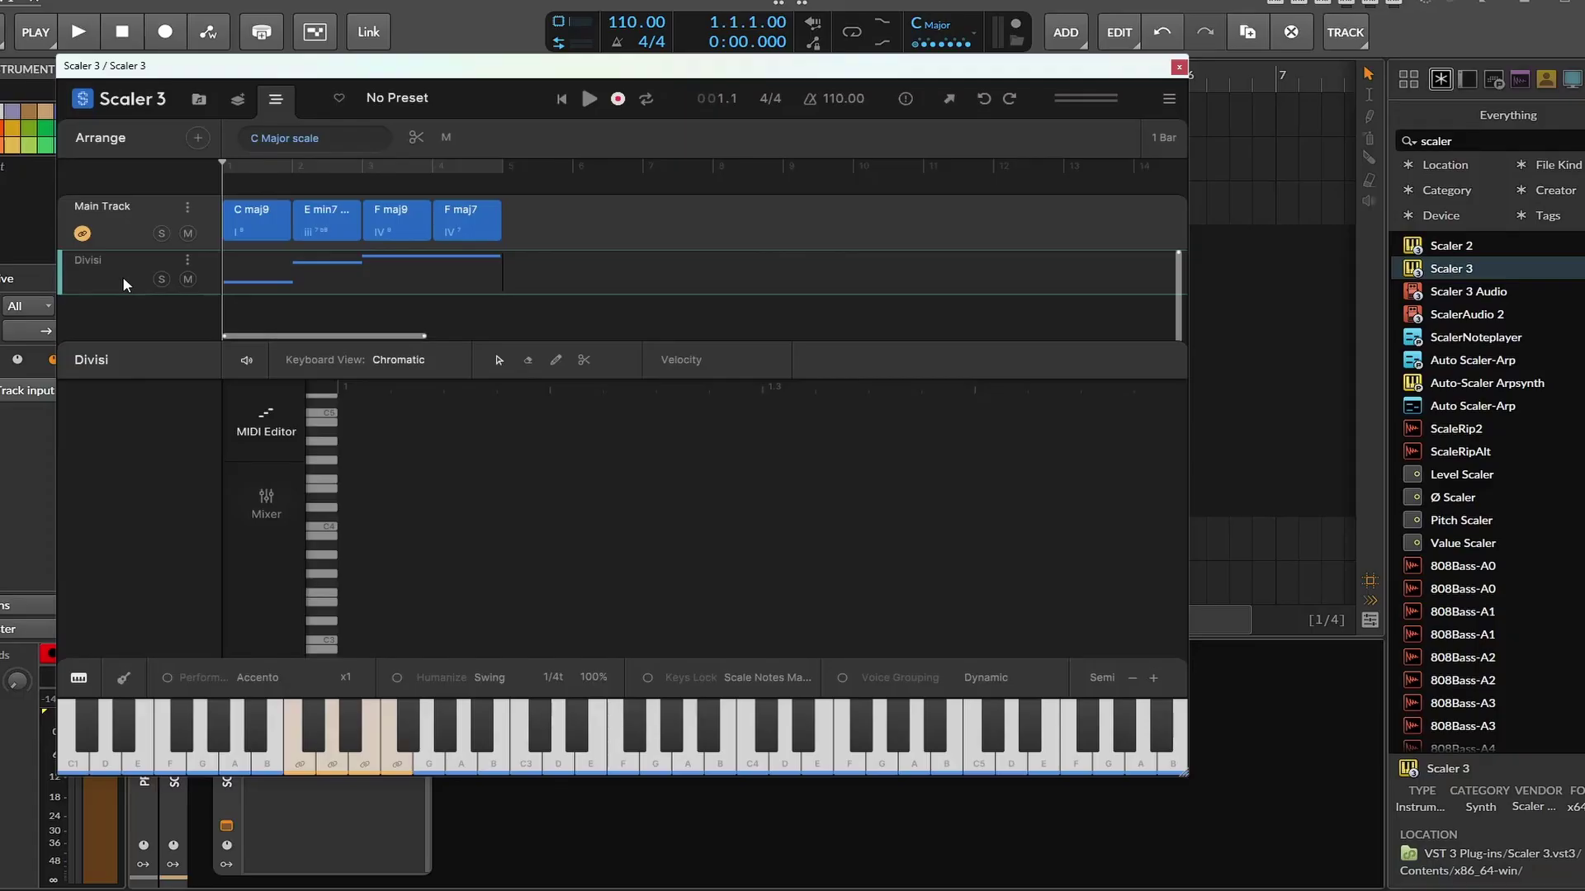
left_click(290, 502)
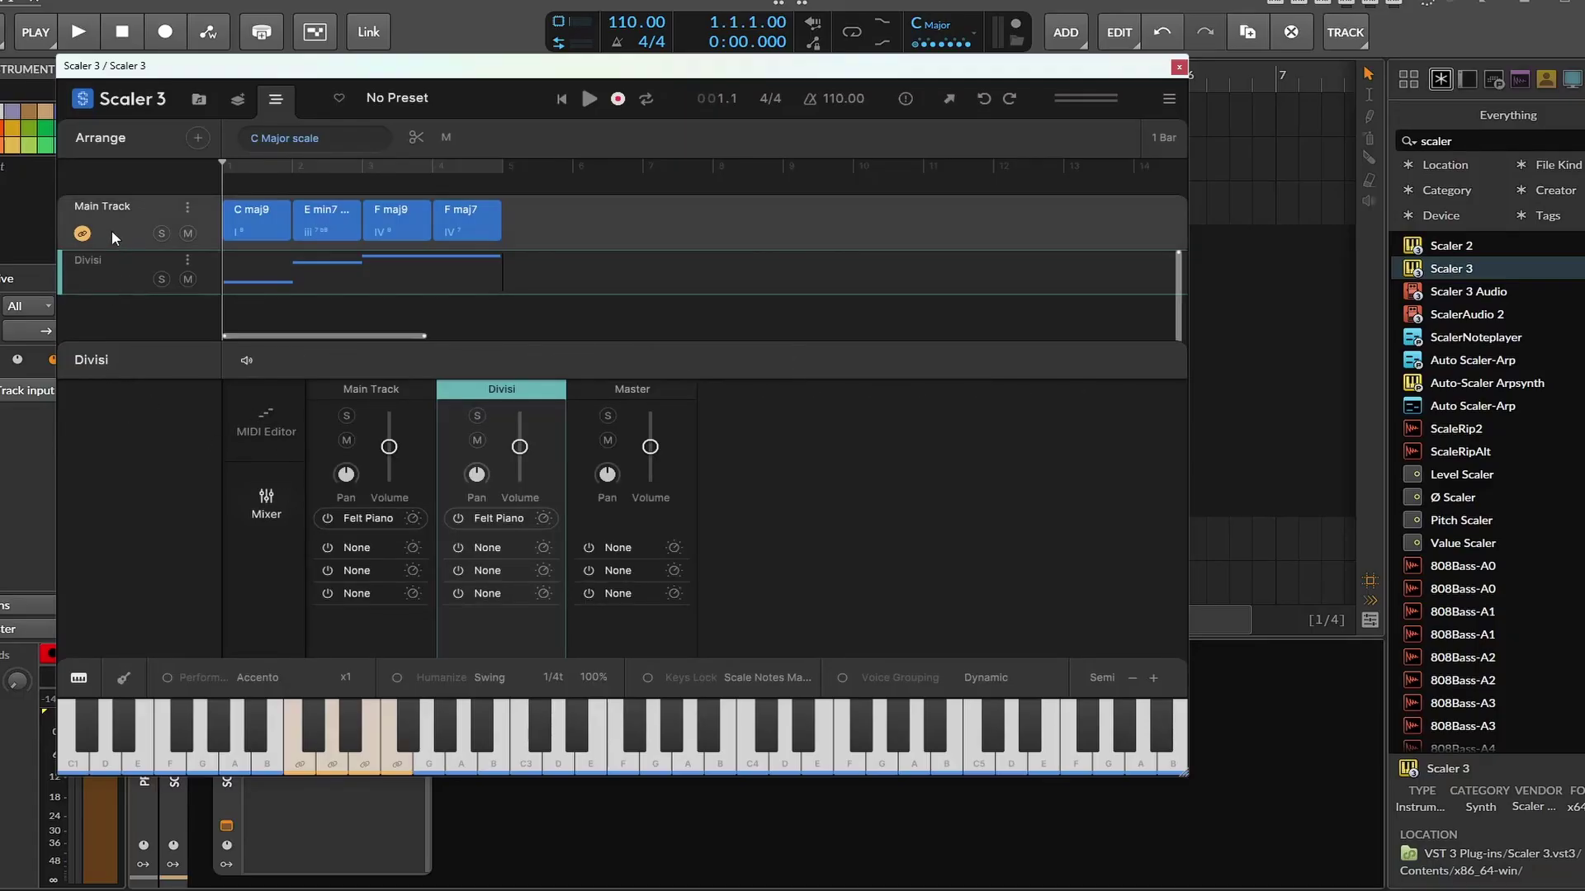
- Add a second Divisi motion track and set its Divisi value to 2
left_click(197, 138)
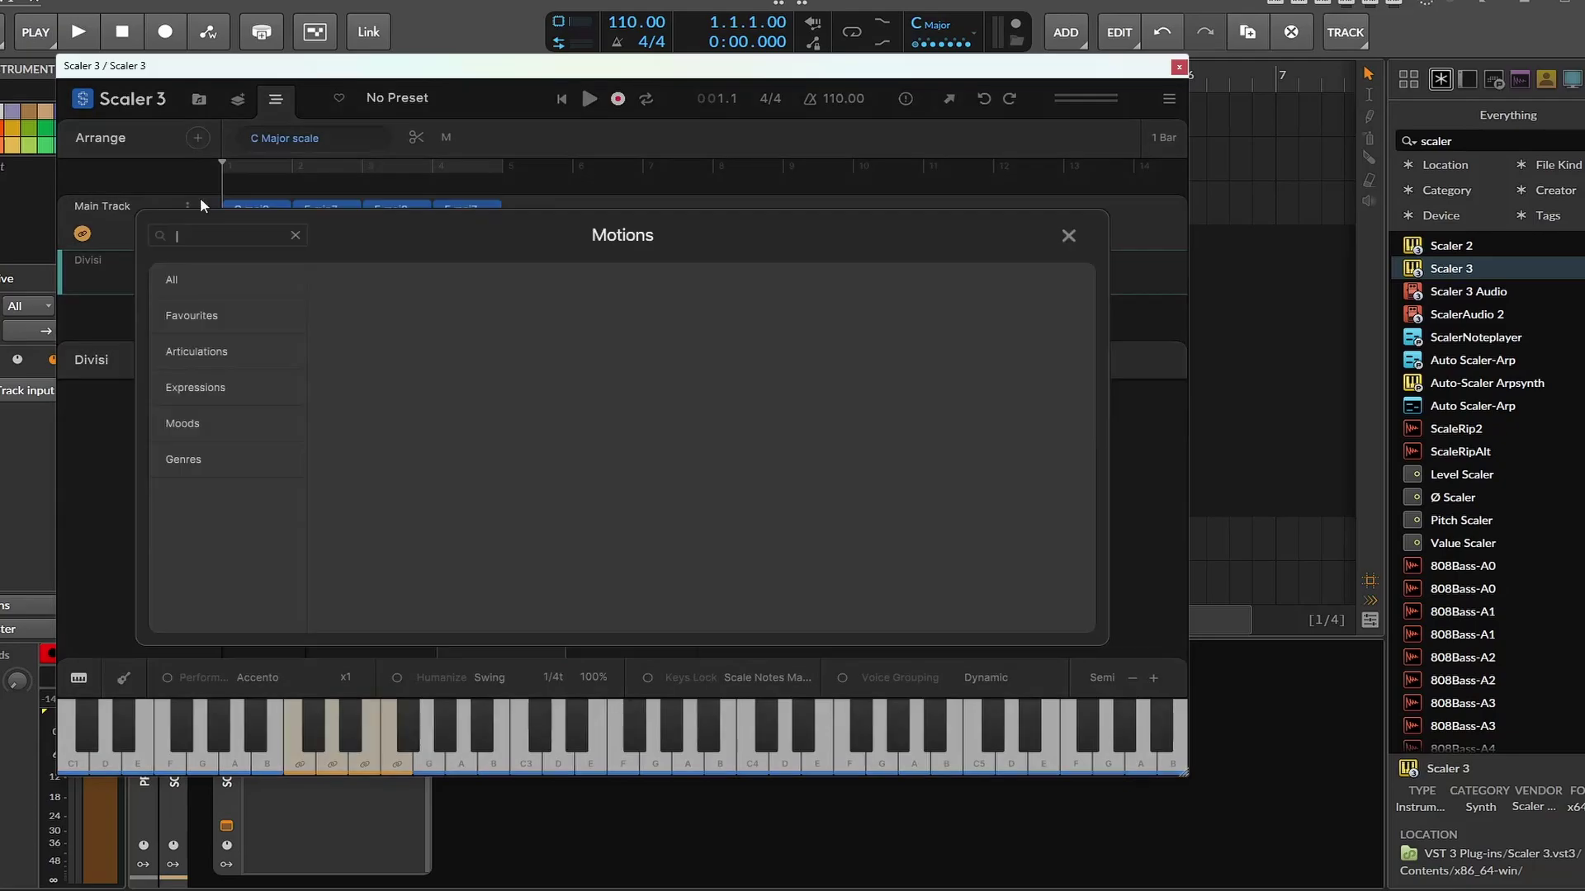
left_click(199, 196)
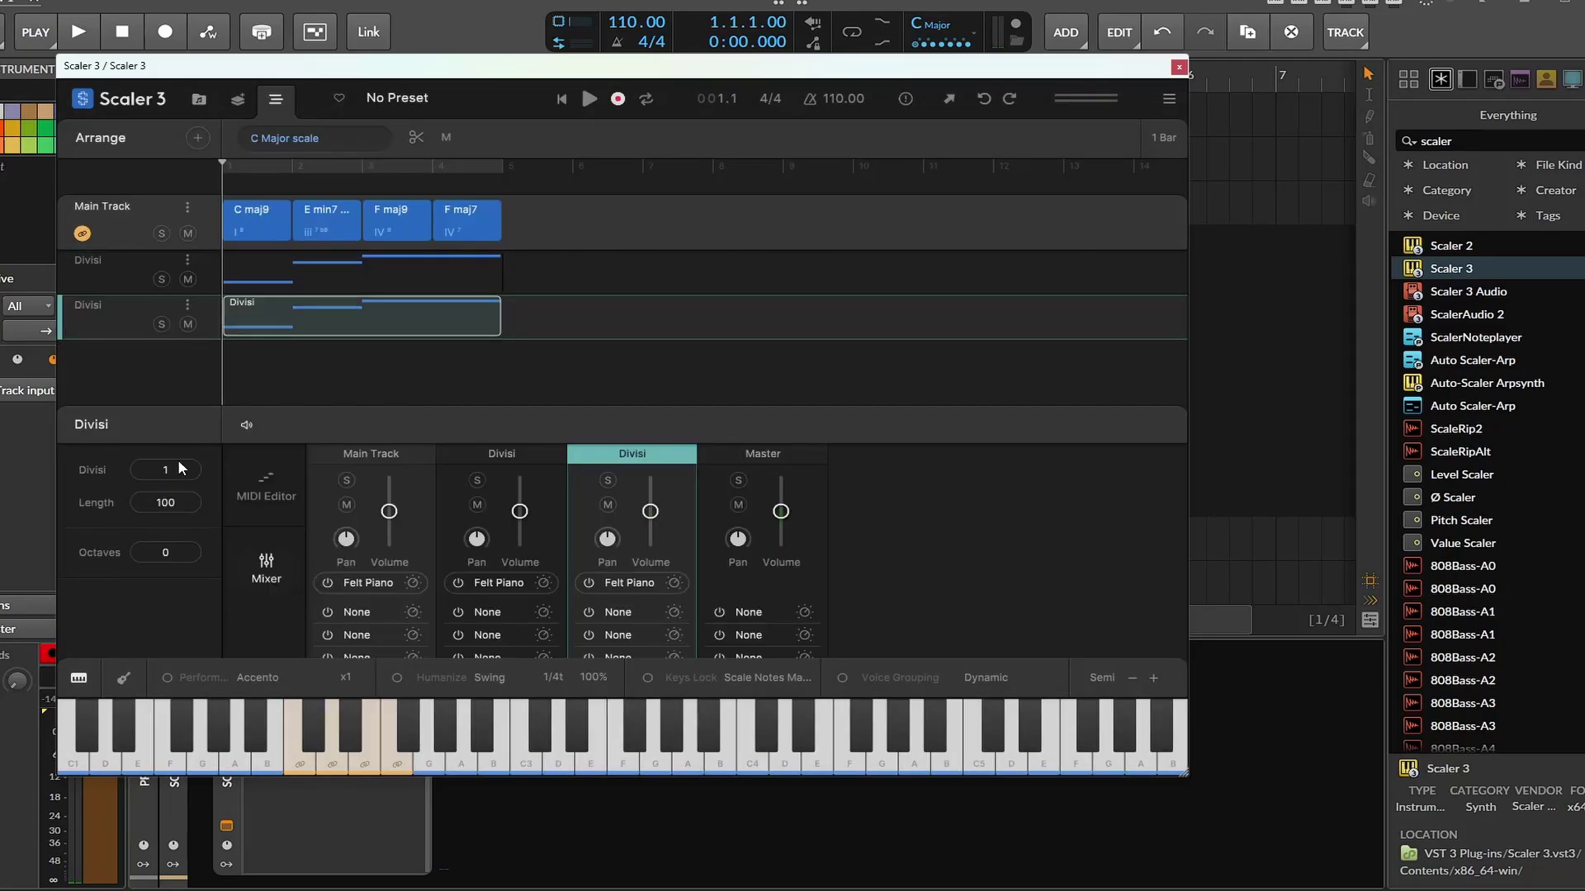
left_click_drag(157, 452, 160, 431)
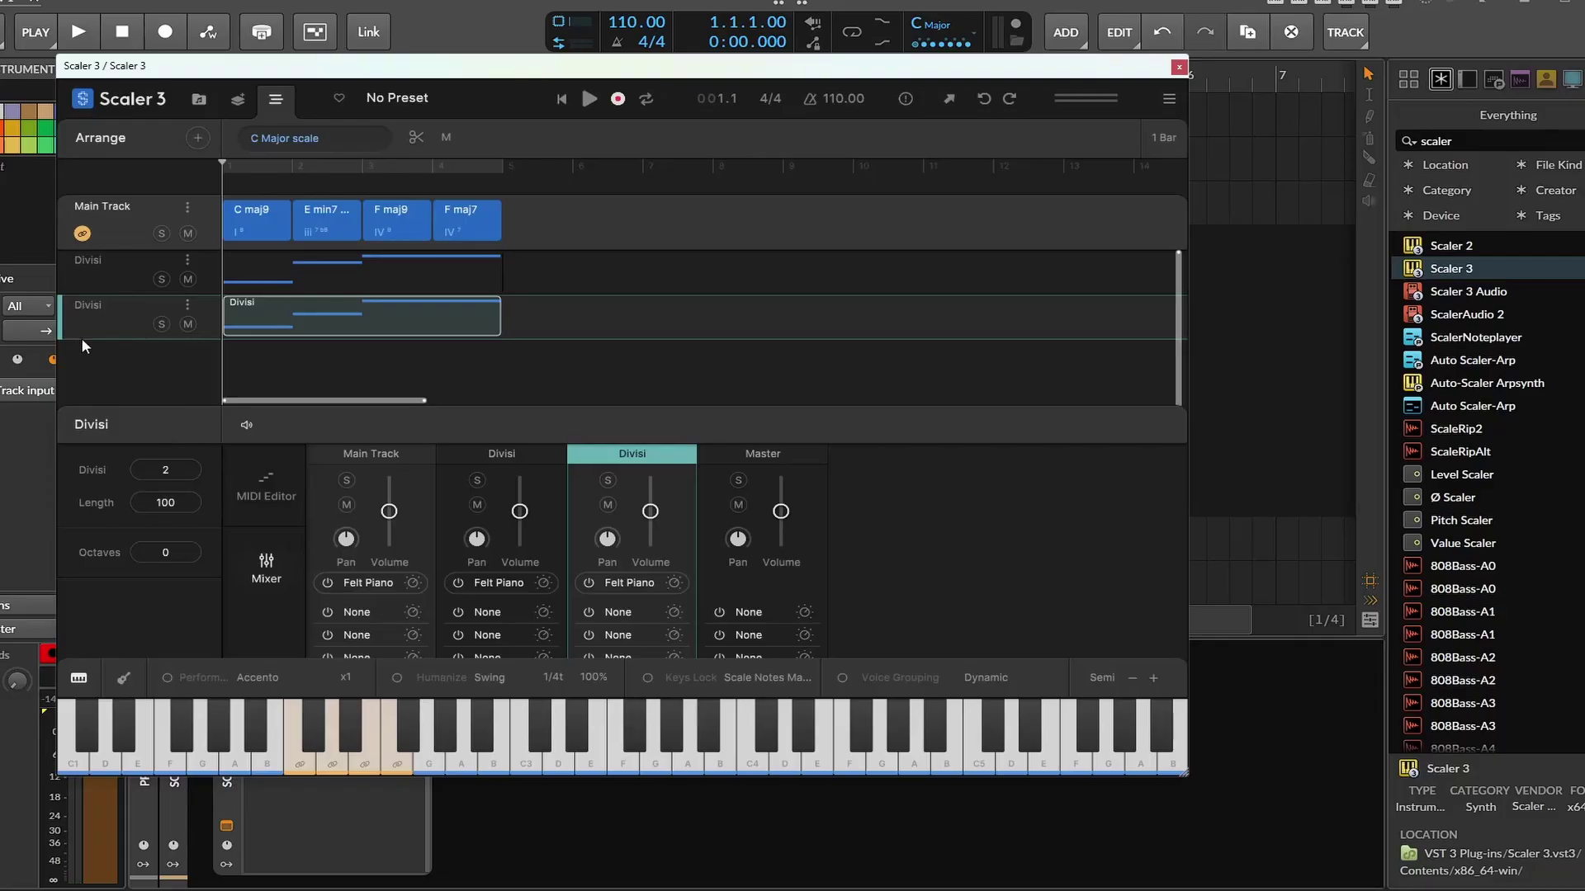
- Change the second Divisi track's instrument to a string sound from the internal Orchestra sounds
left_click(626, 585)
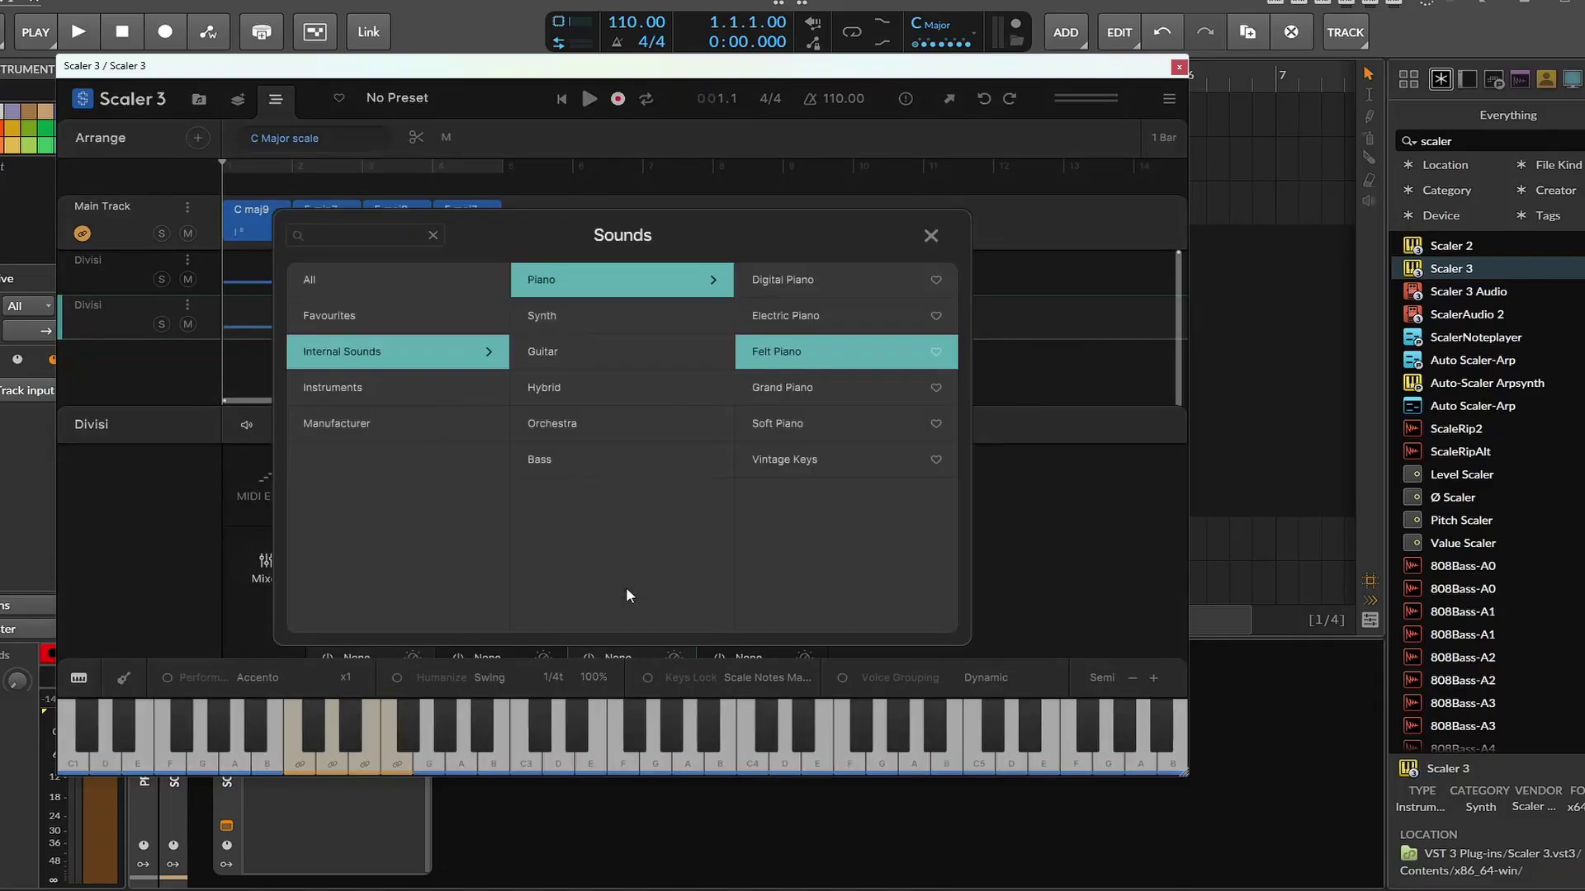
left_click(662, 428)
left_click(825, 393)
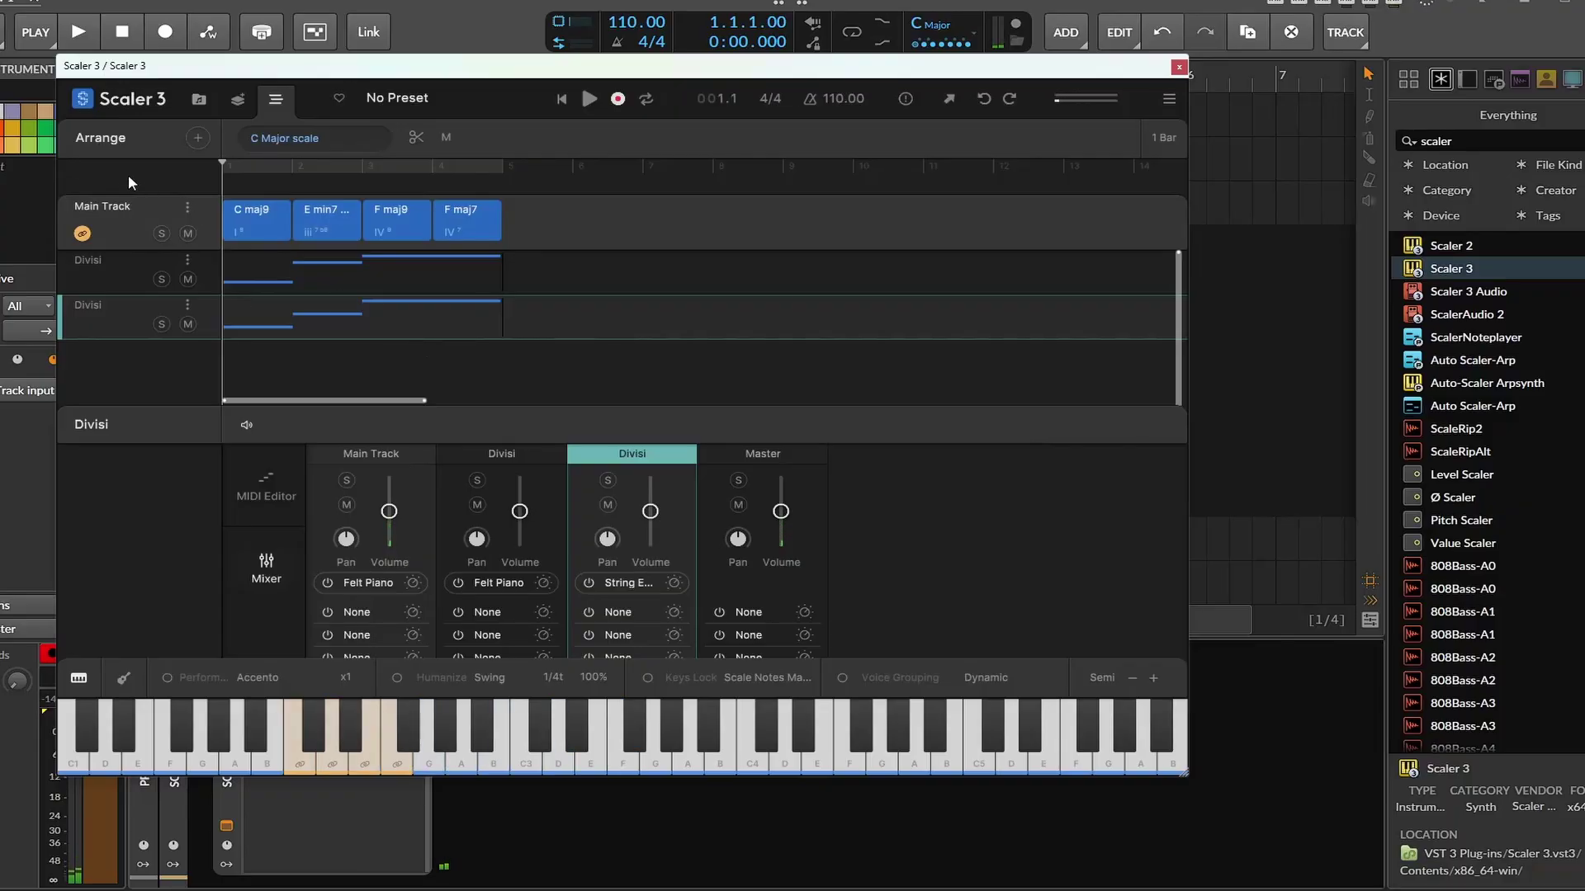
- Turn off the Main Track's keyboard link and play back part of the arrangement
left_click(84, 235)
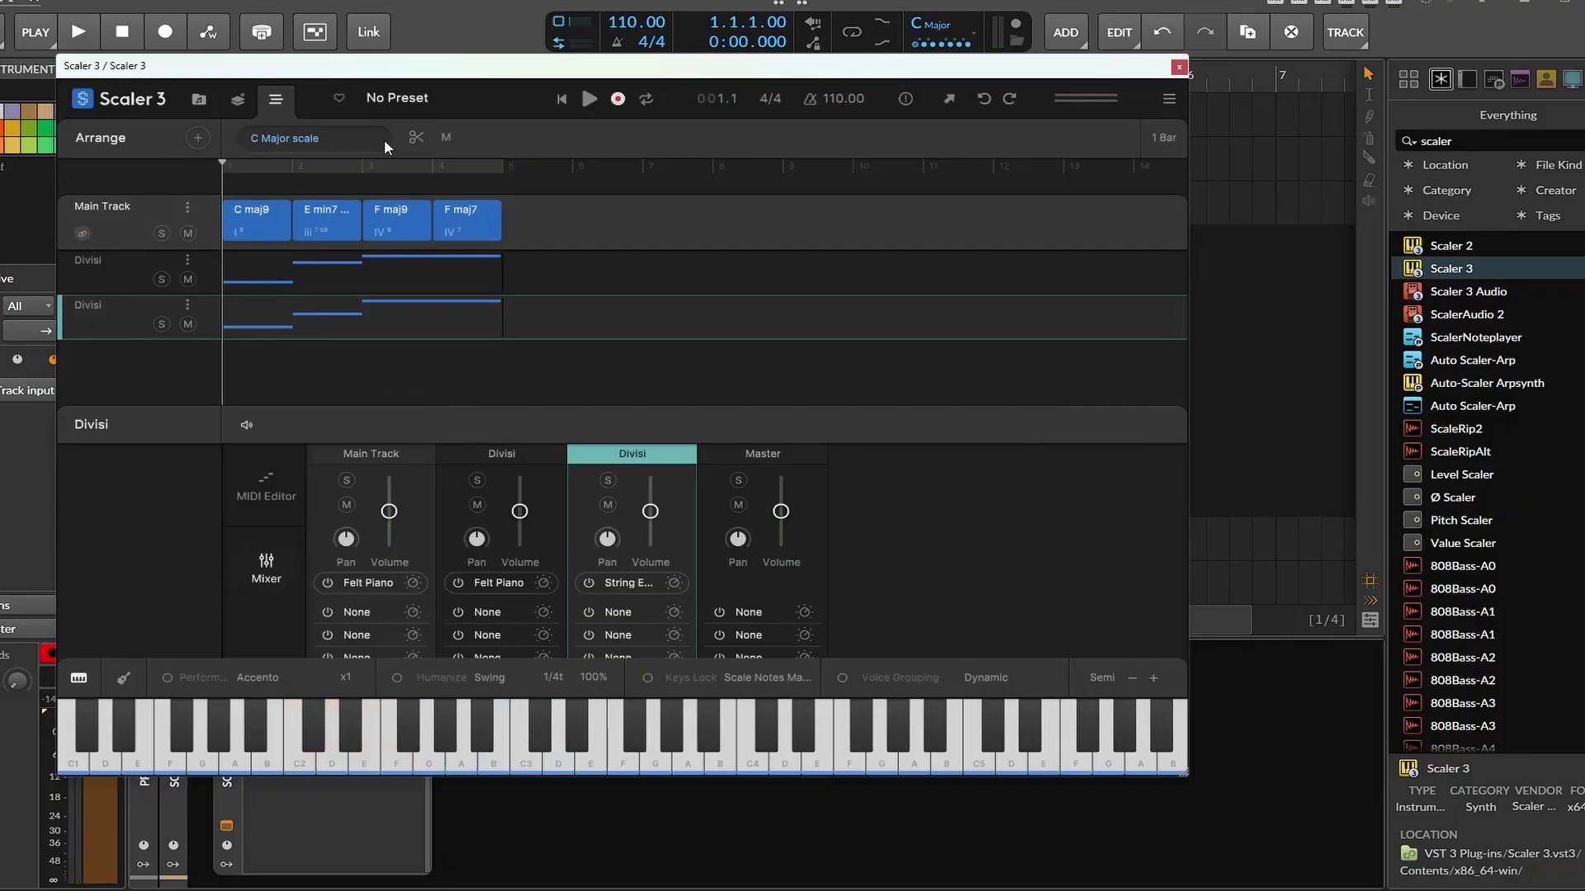
left_click(592, 102)
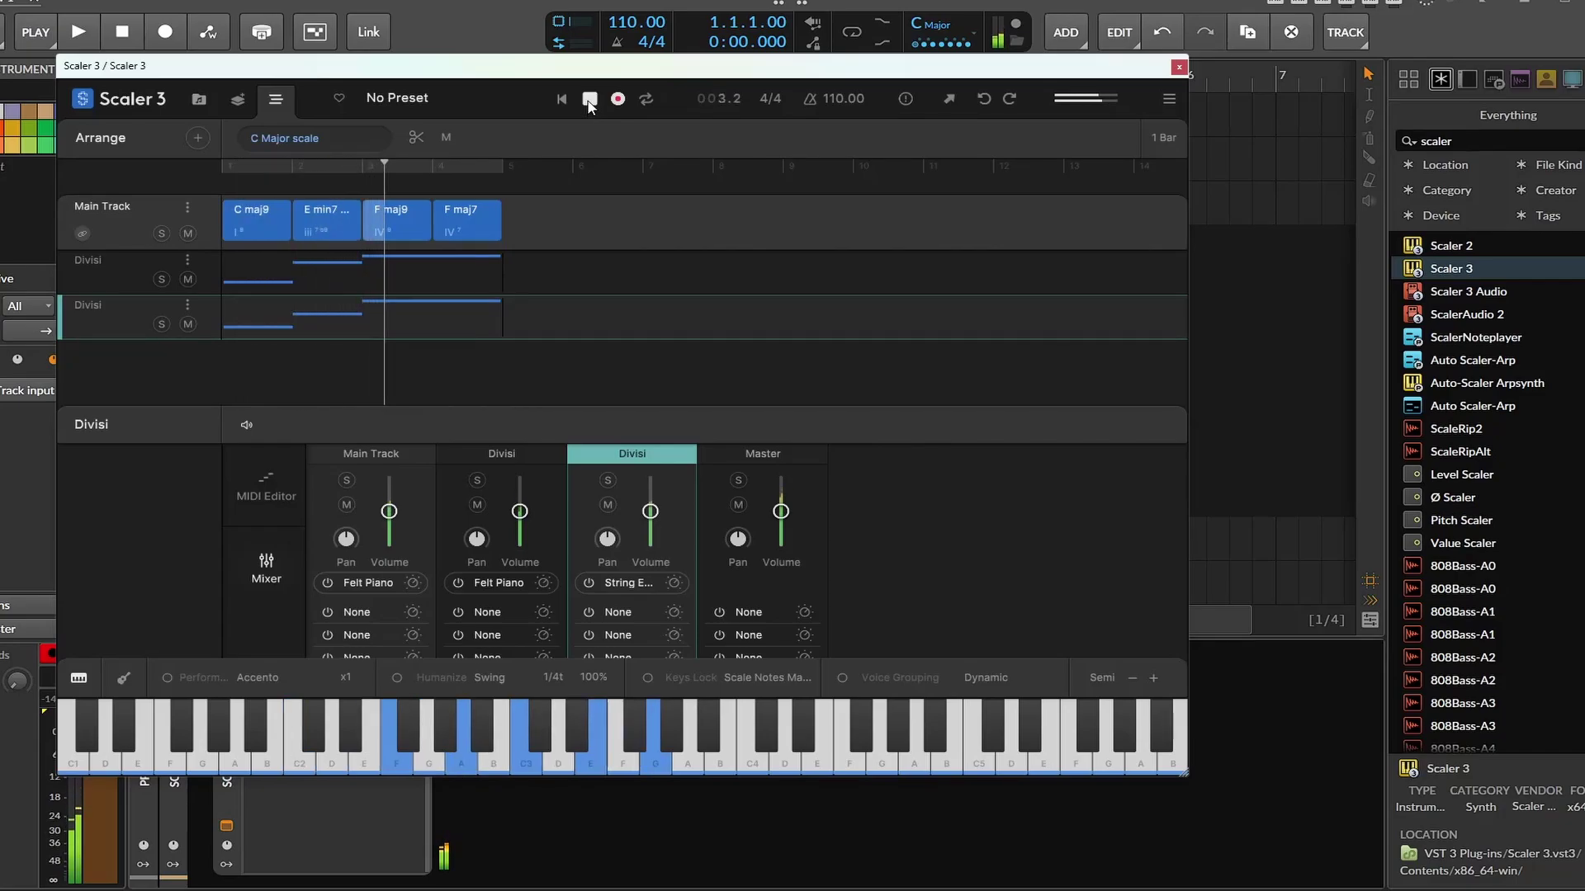
left_click(590, 100)
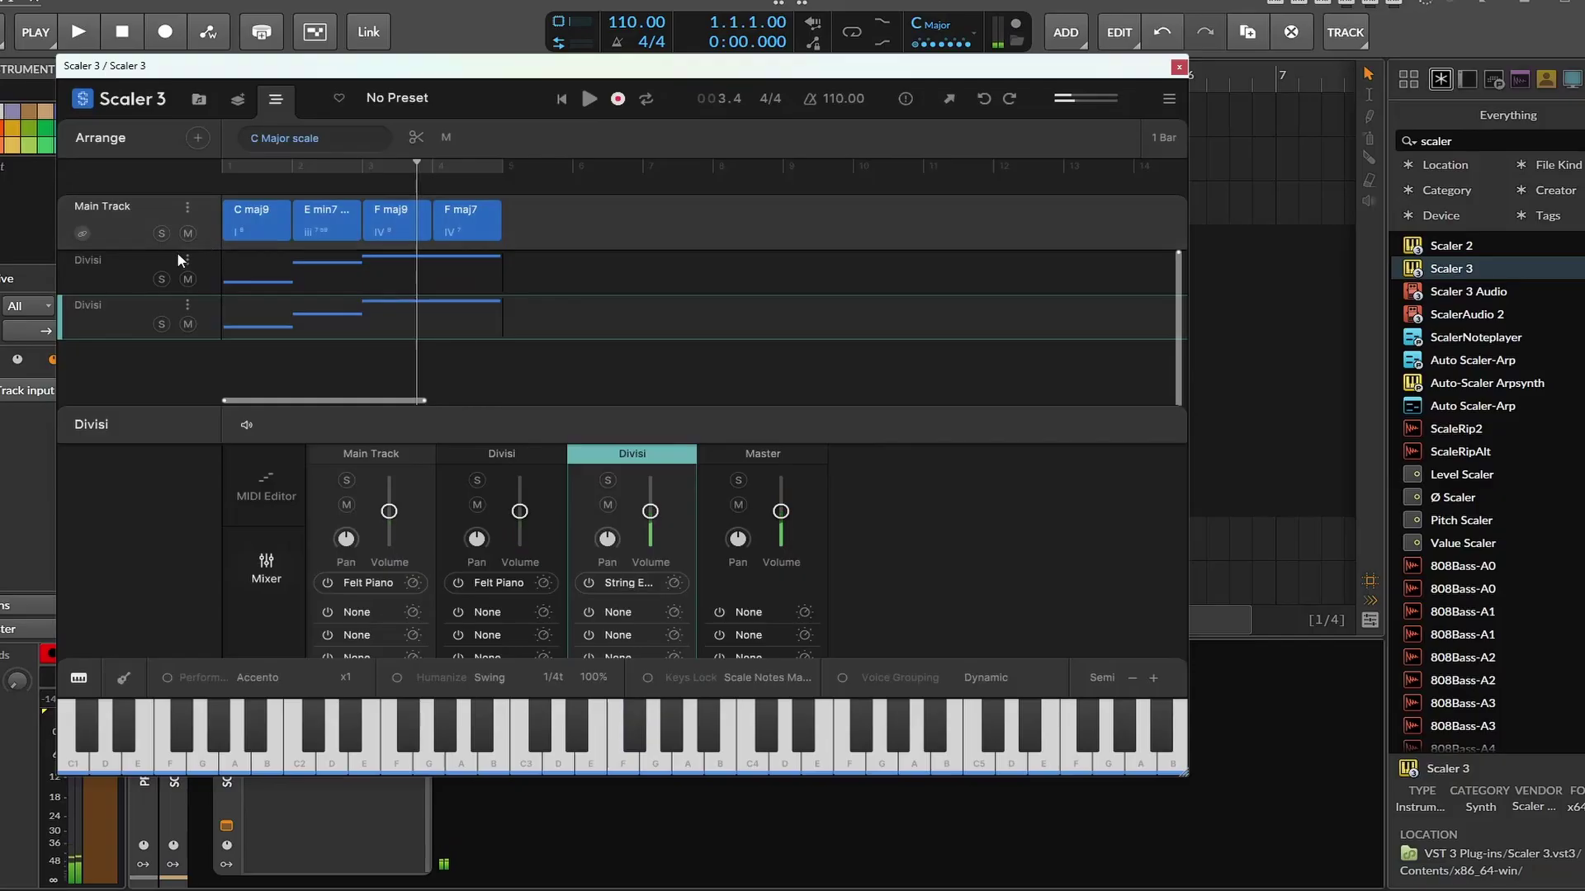
- Solo the first Divisi track and change its instrument to the internal piano sound Vintage Keys
left_click(161, 278)
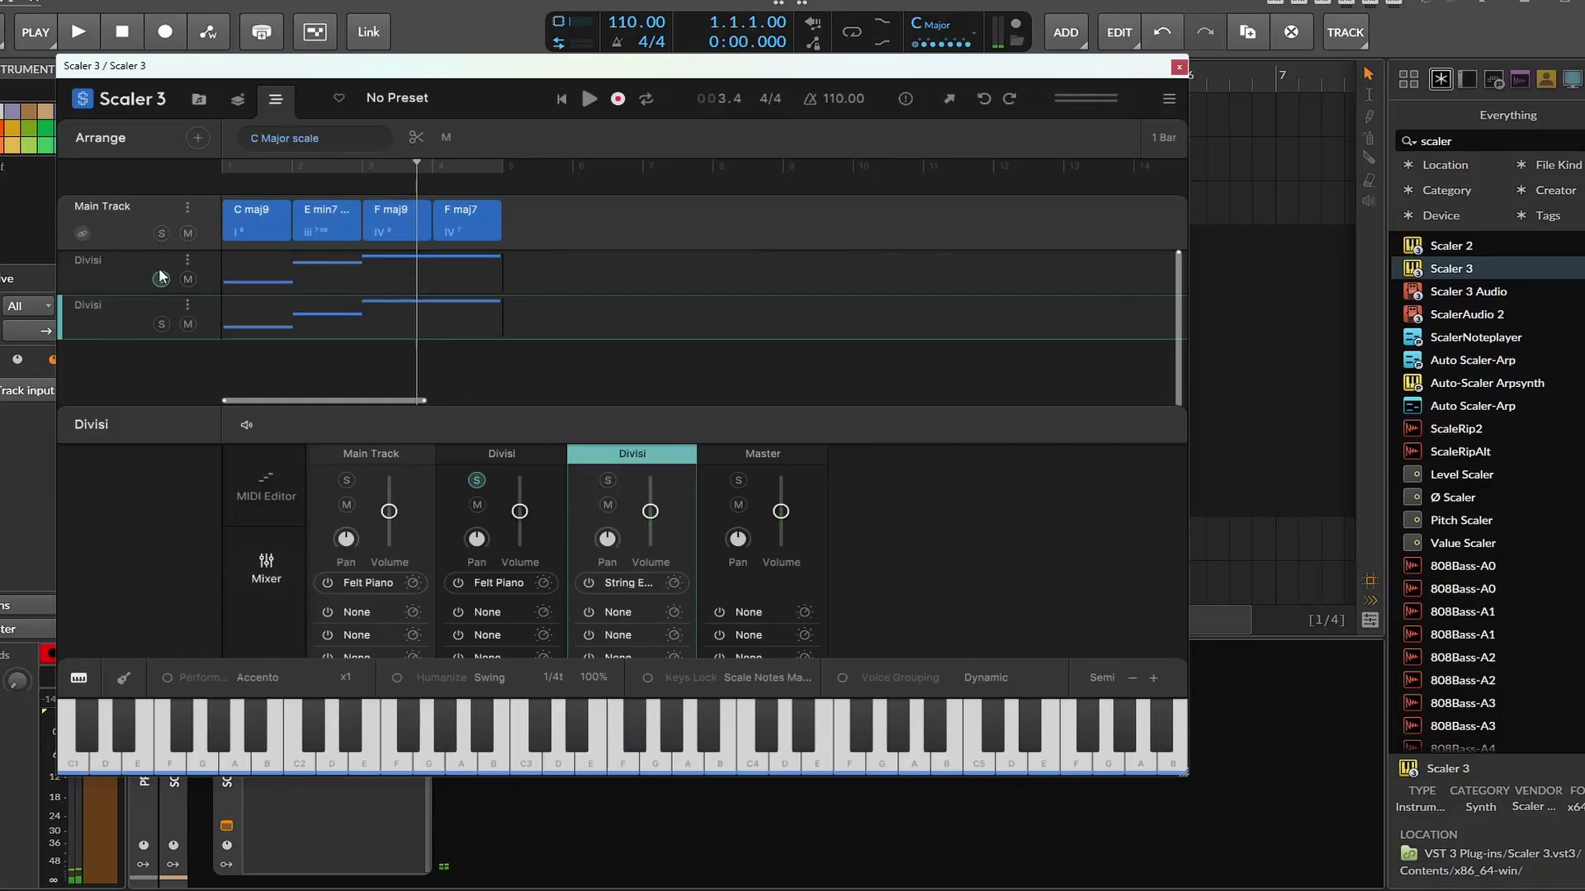
left_click(500, 586)
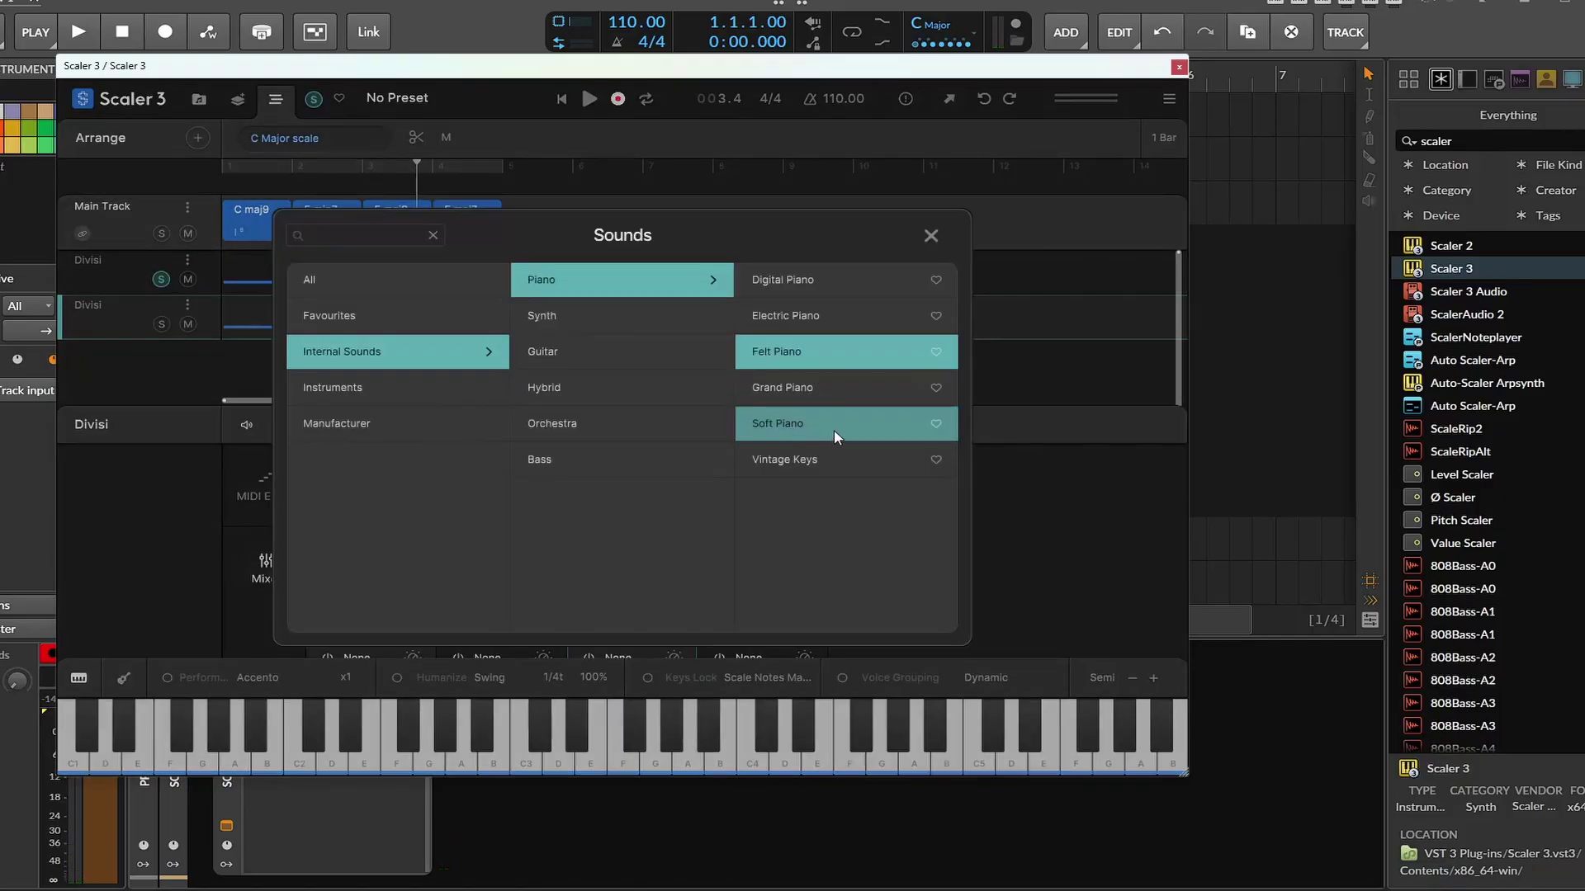
left_click(831, 459)
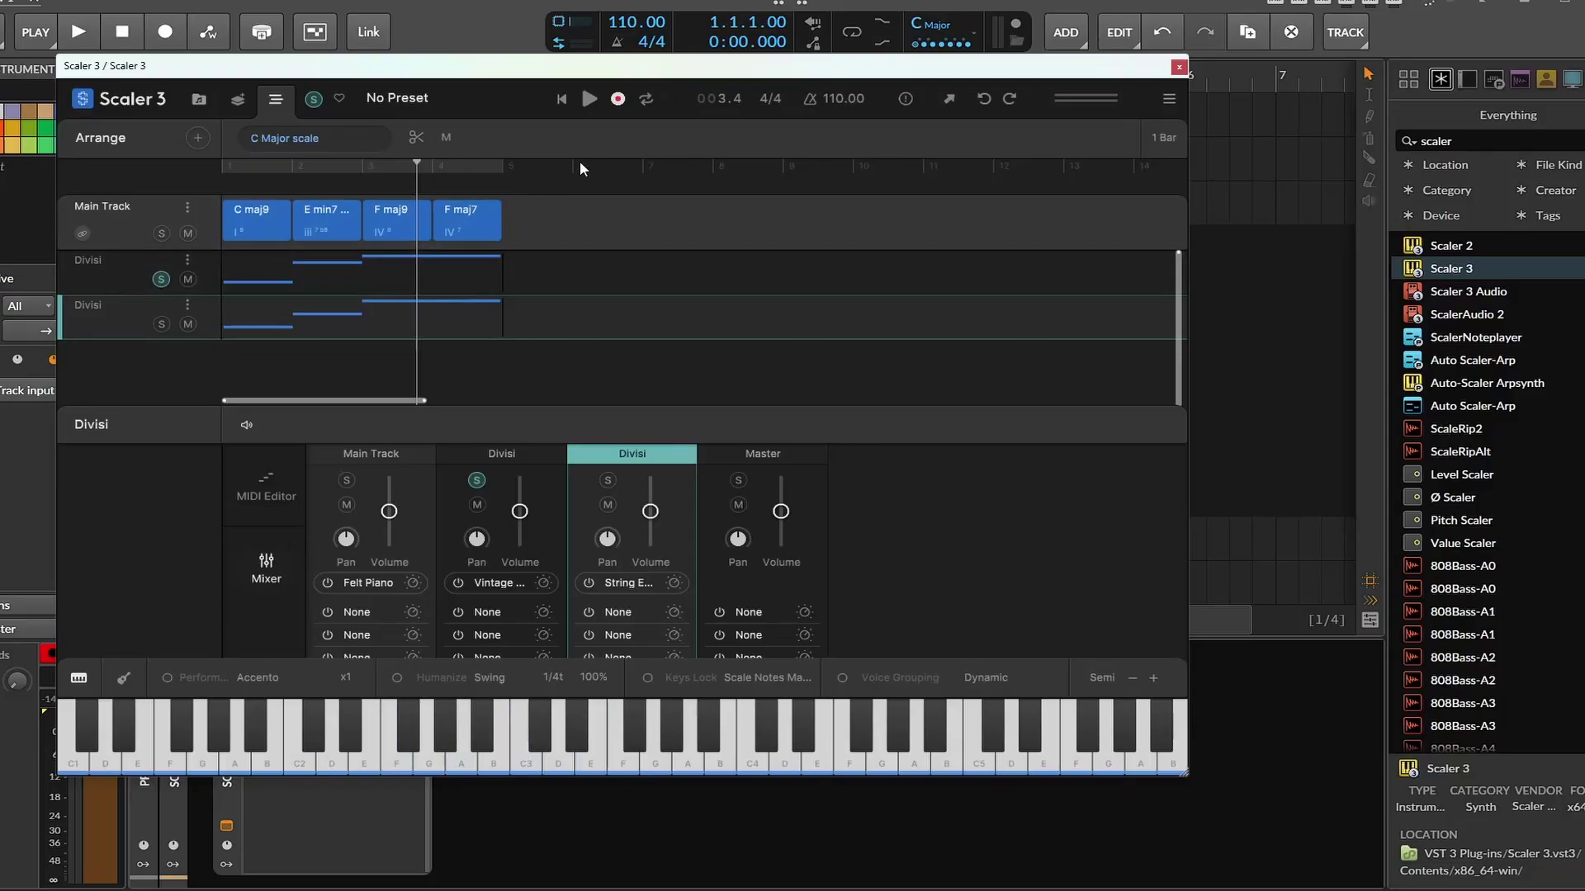
- Play back the soloed Divisi track, unsolo it, and replay the arrangement from the start with all tracks
left_click(589, 99)
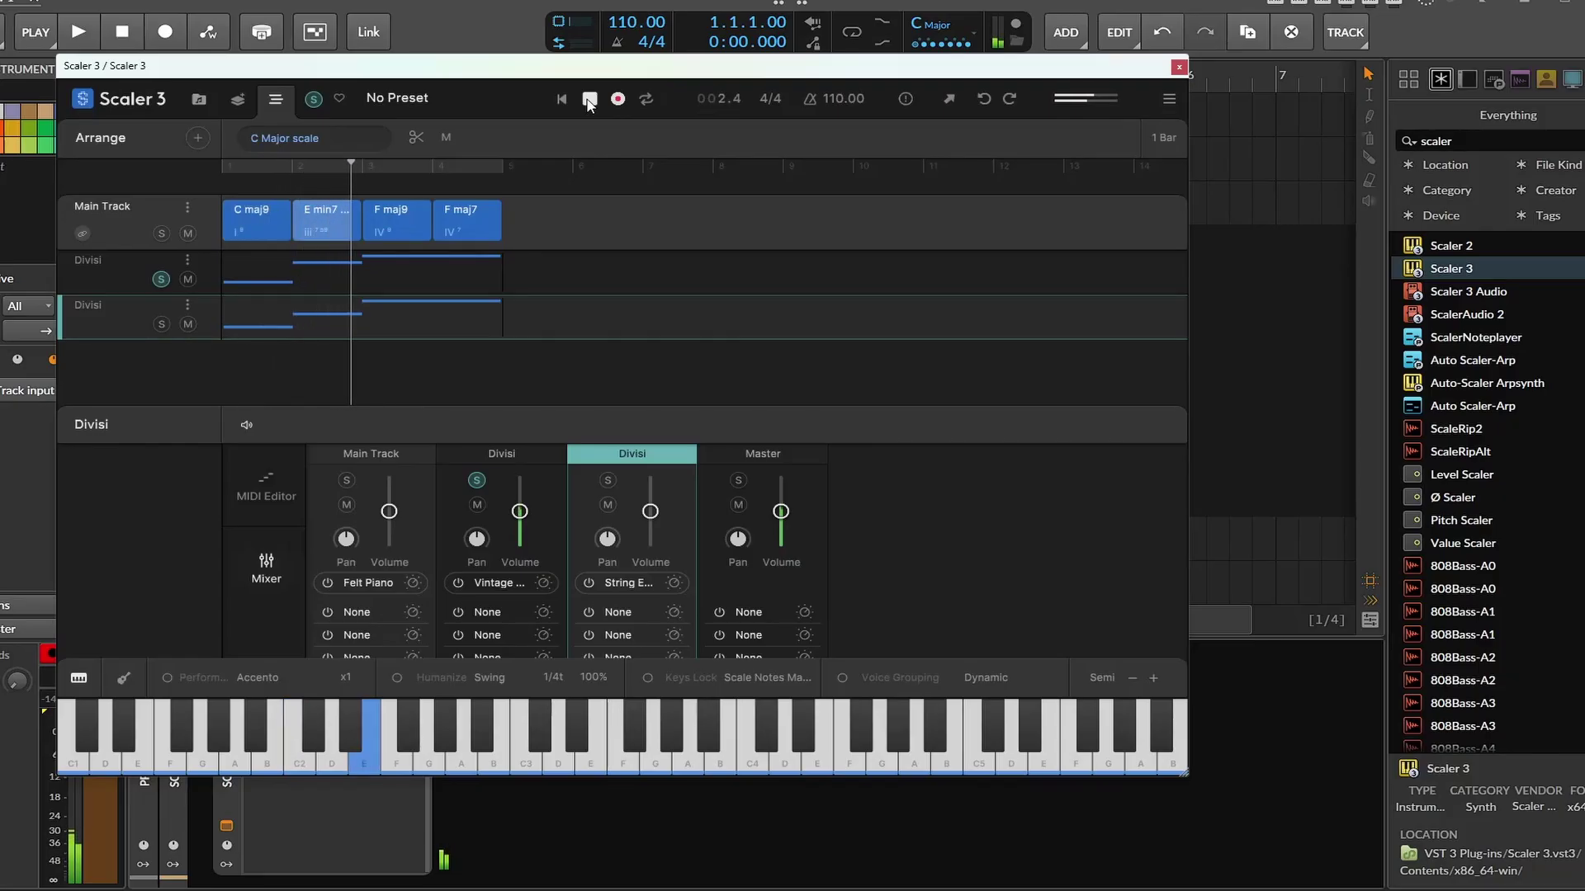
left_click(161, 280)
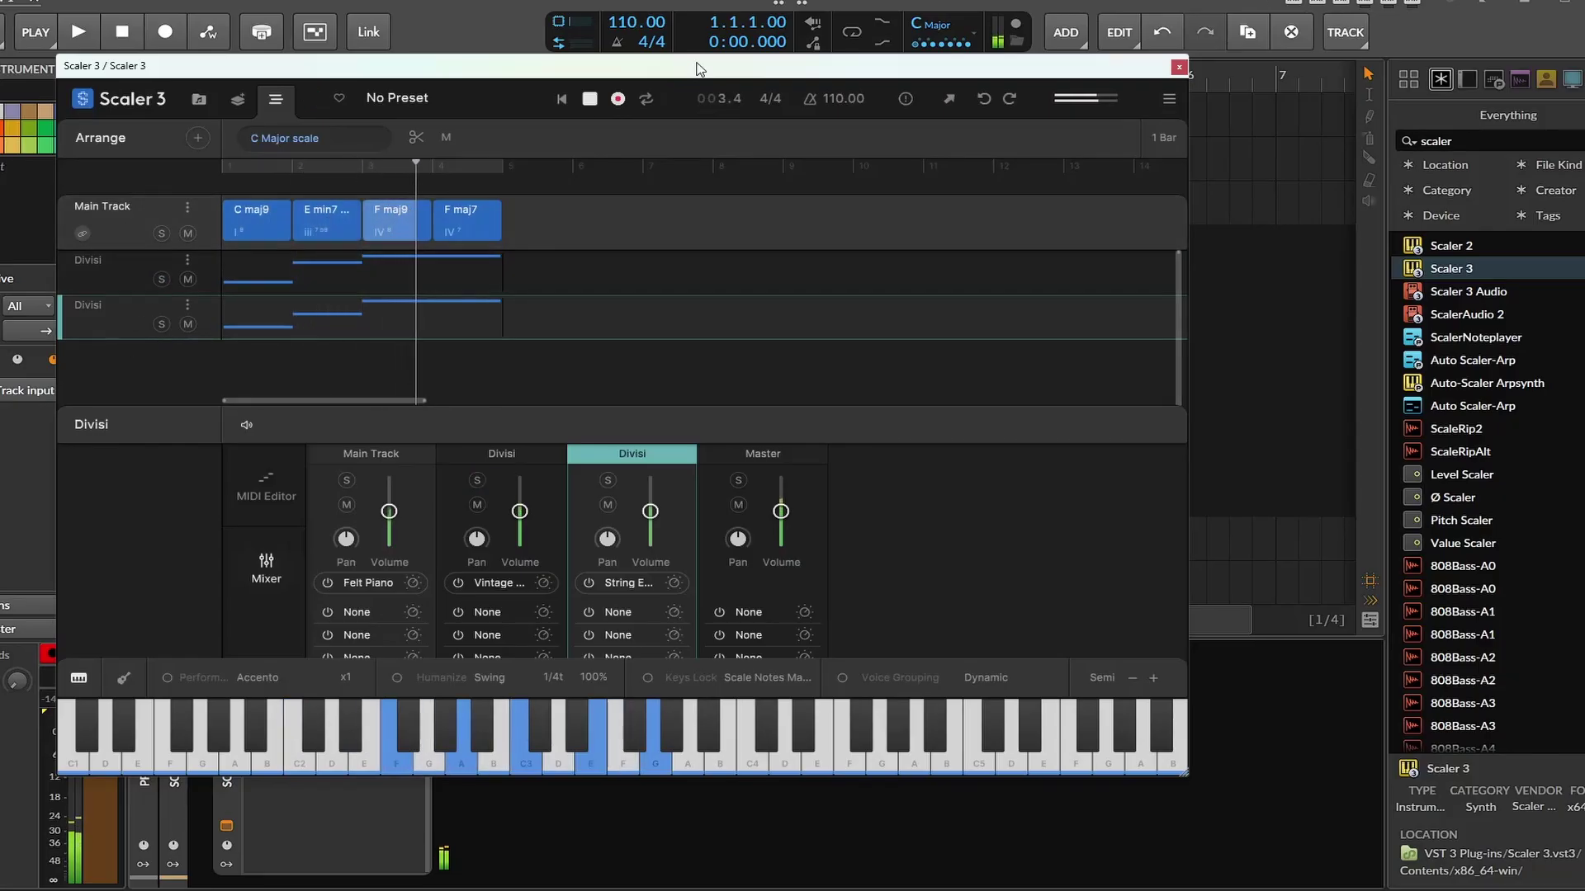
left_click(585, 100)
left_click(562, 99)
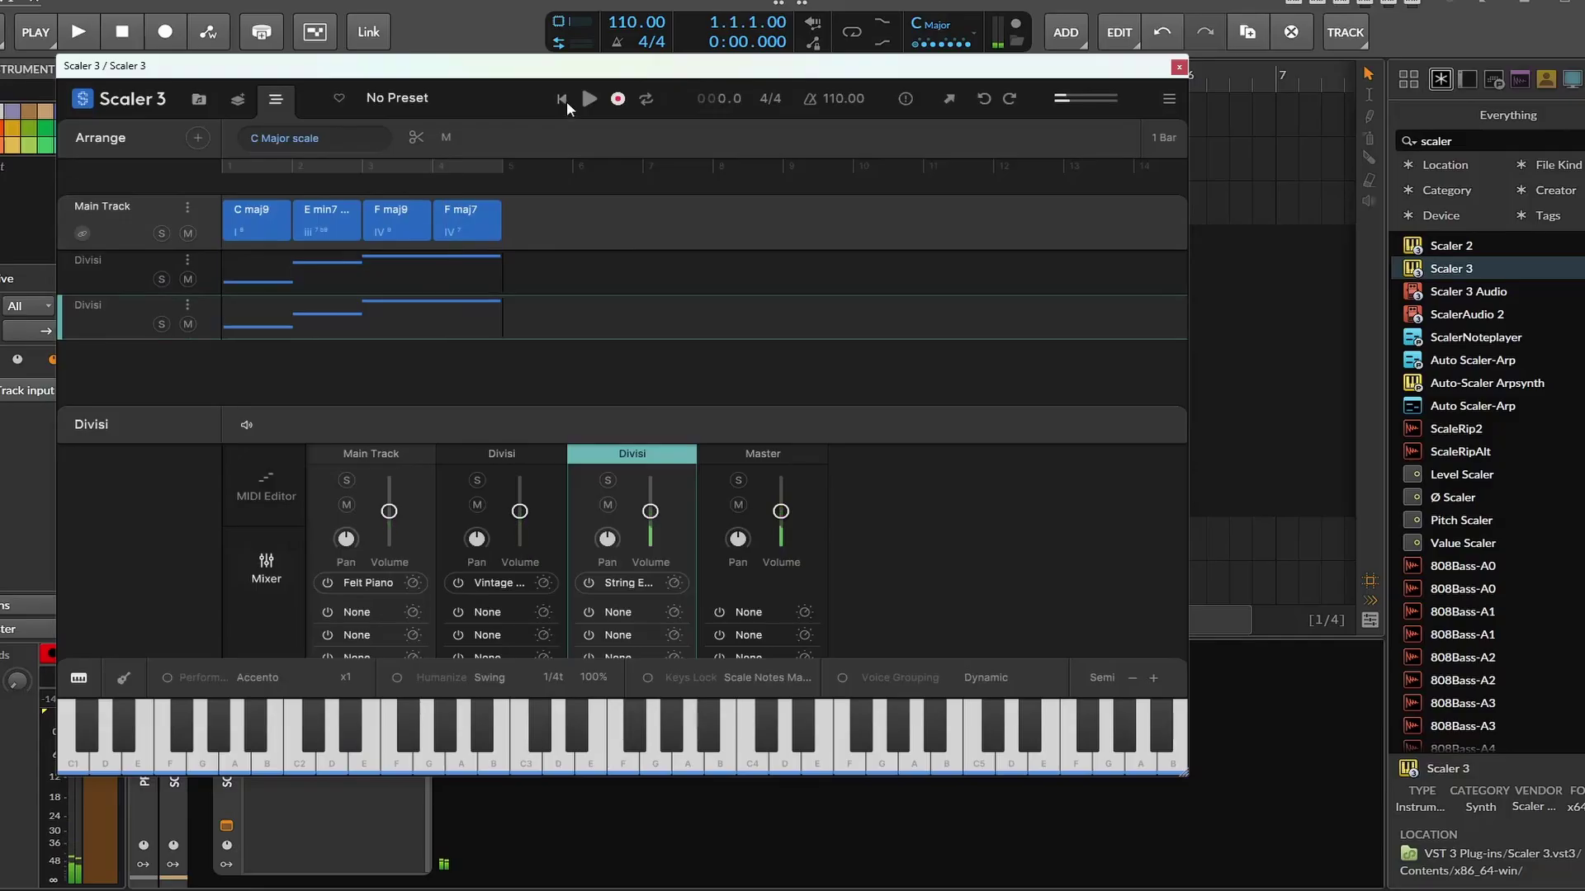
left_click(592, 102)
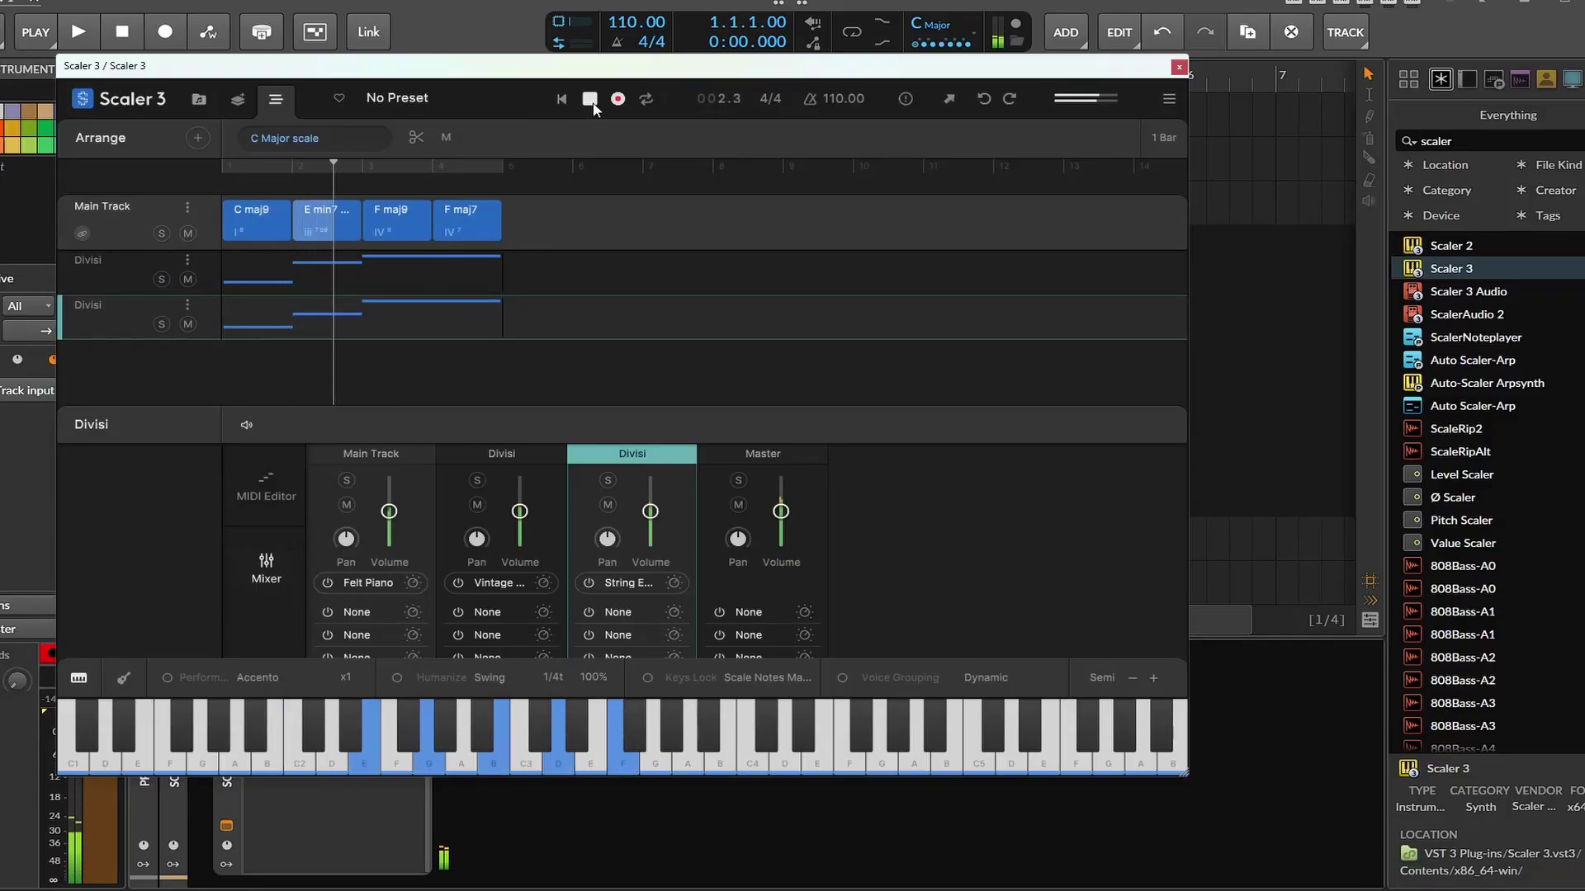
- Mute the Main Track and play back the two Divisi tracks on their own
left_click(187, 235)
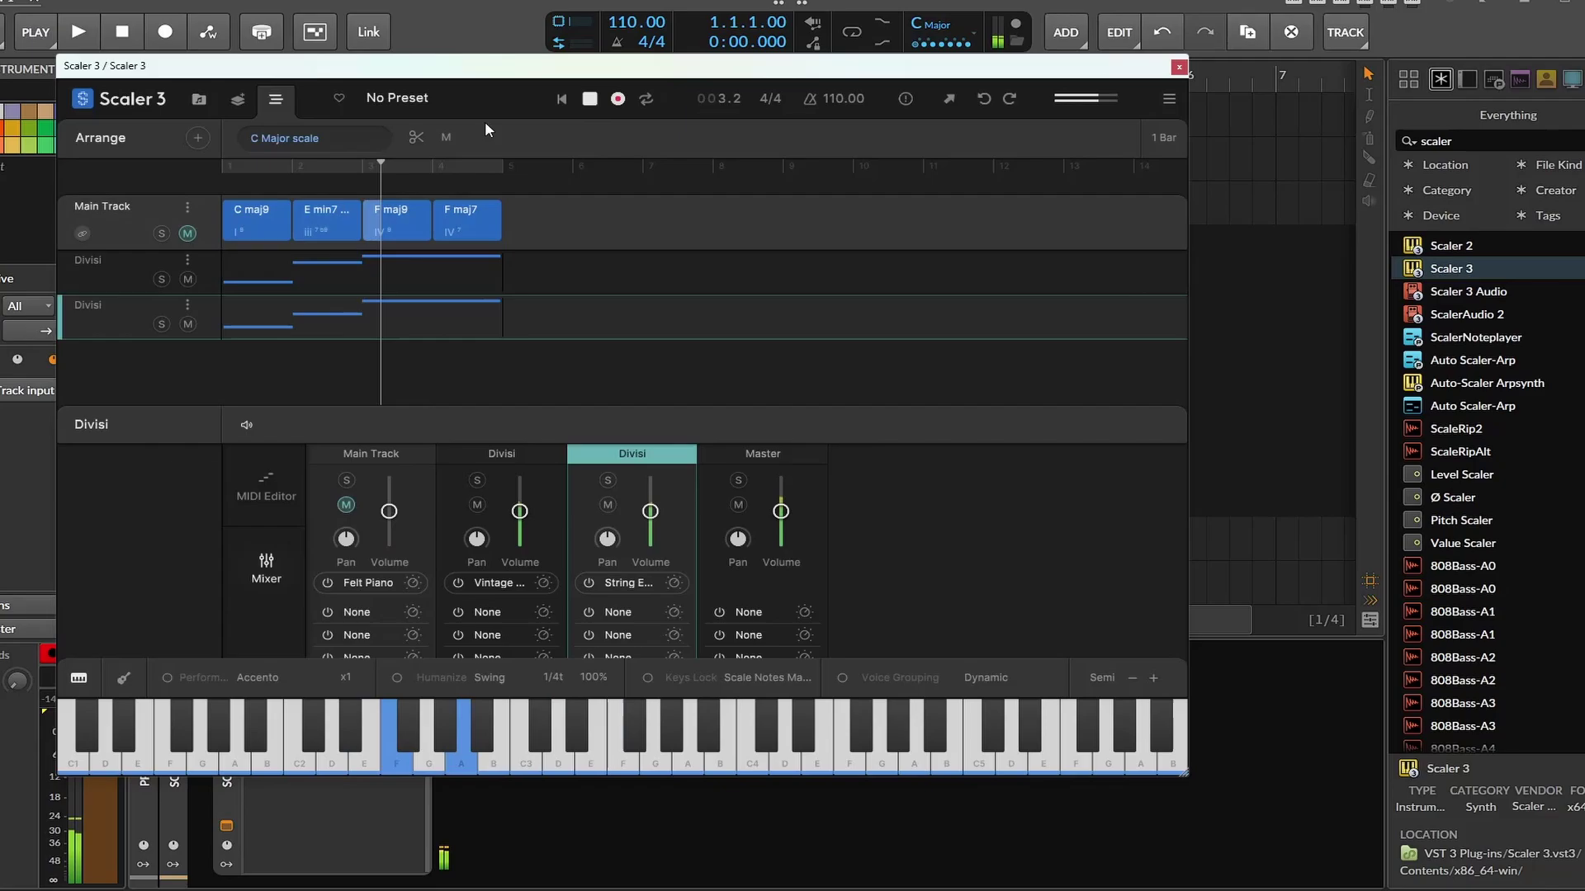
left_click(589, 101)
left_click(588, 101)
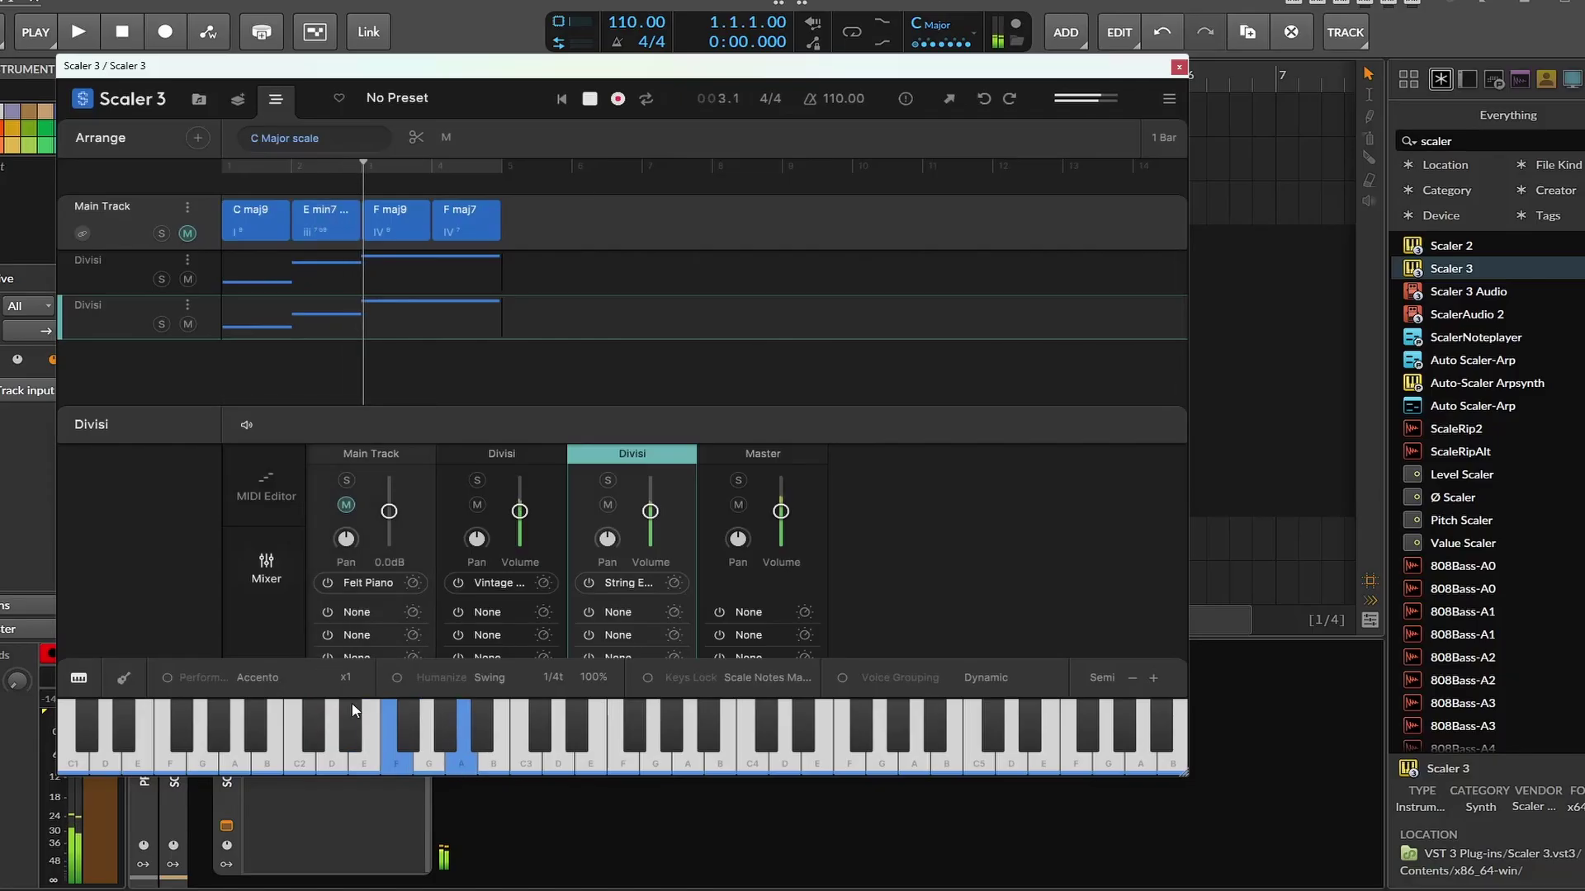
left_click(589, 101)
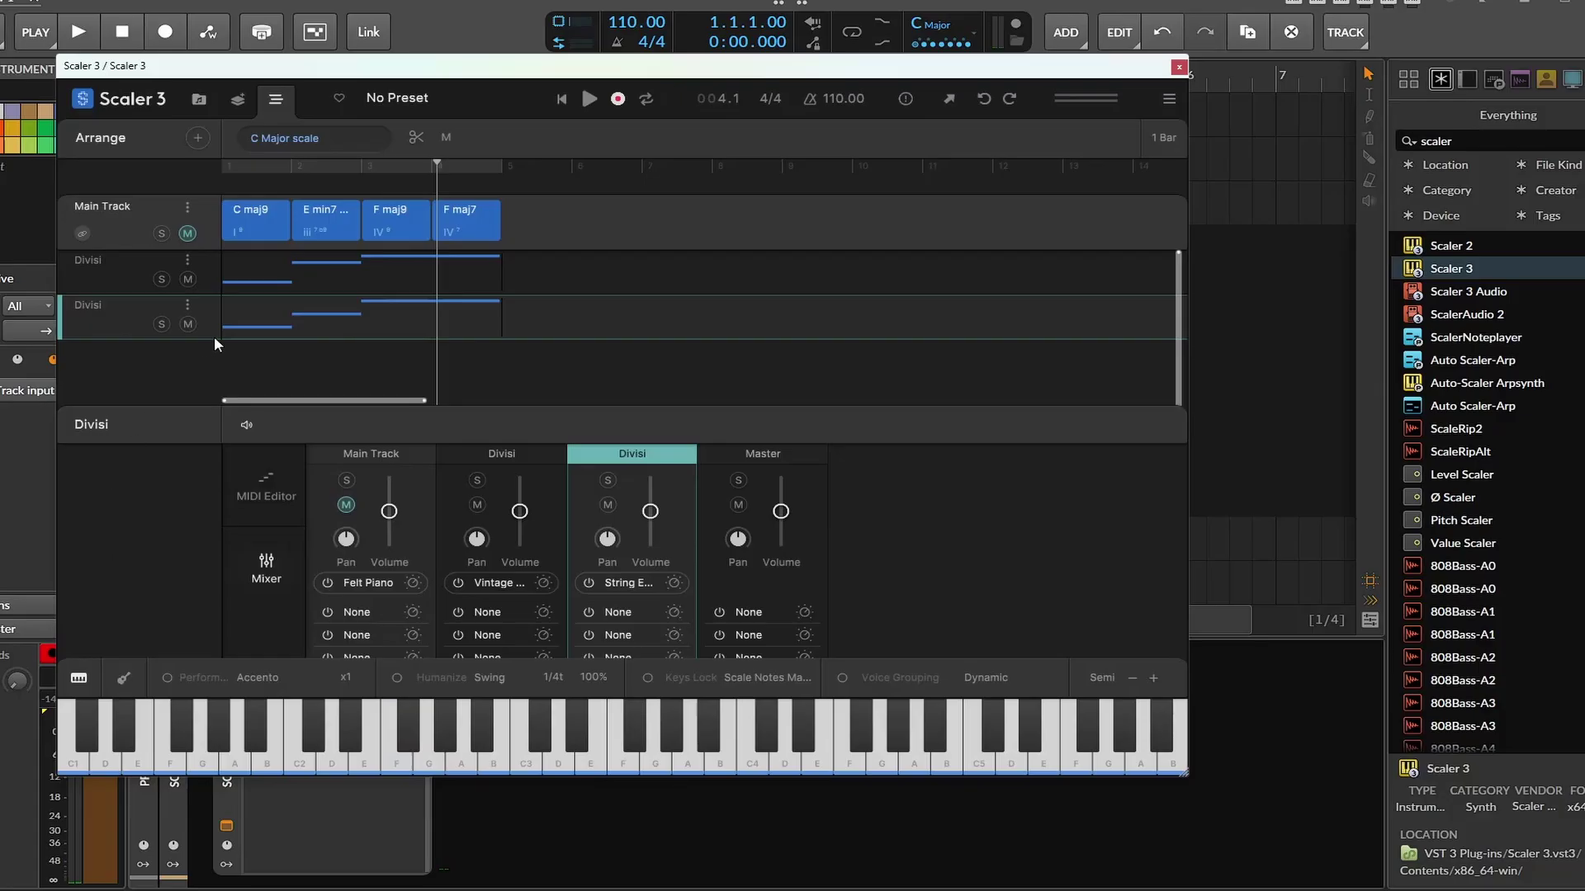
- Create Scene 1 above the Main Track and extend it across all four chords
left_click(348, 330)
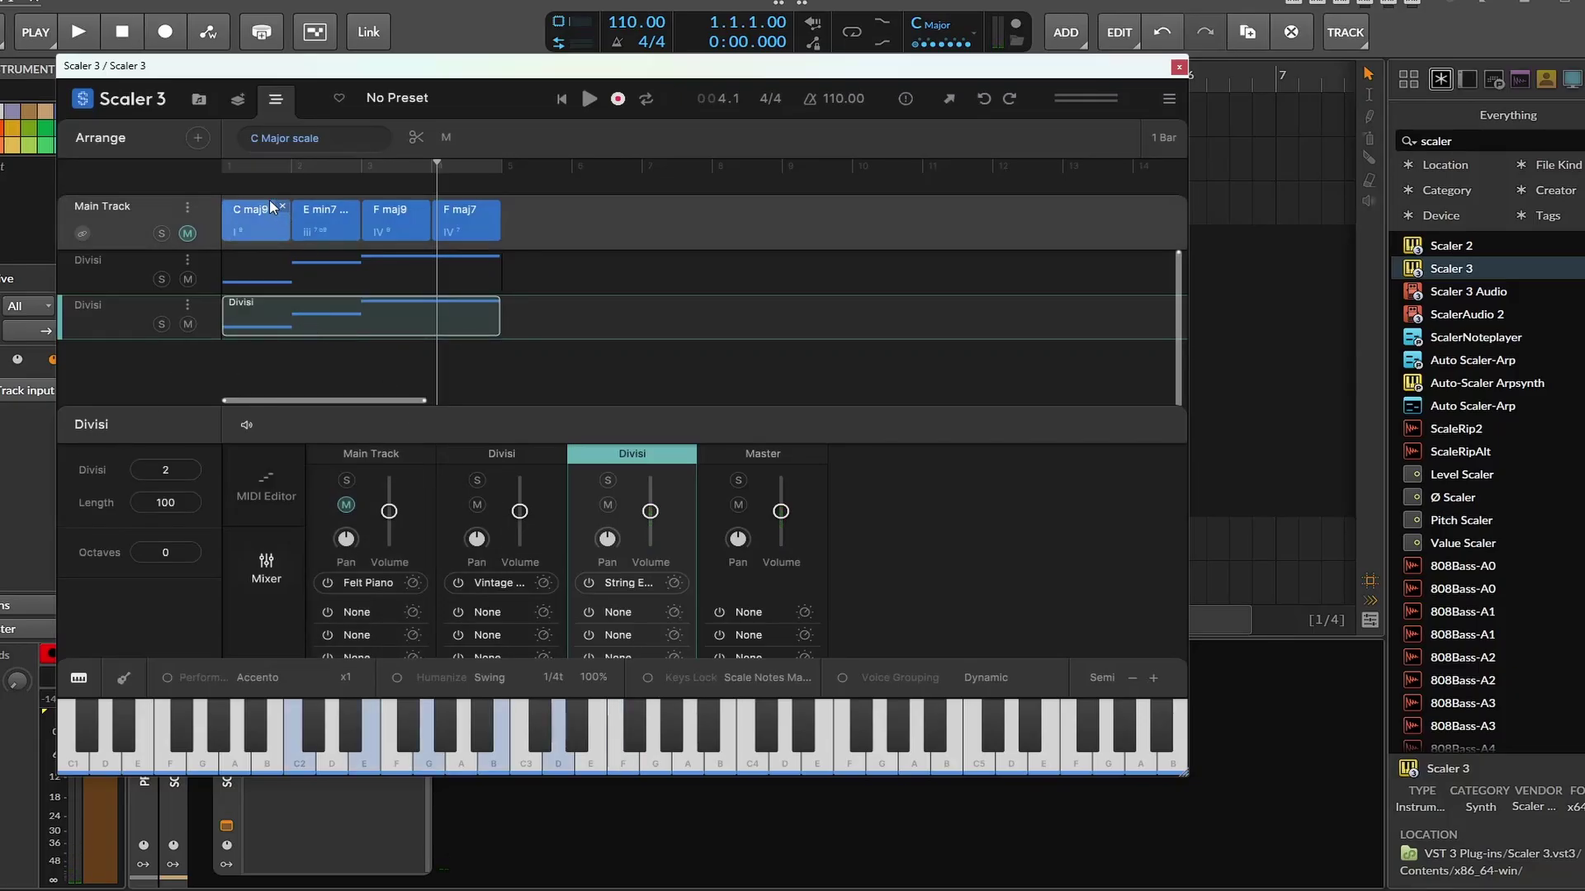
left_click(269, 225)
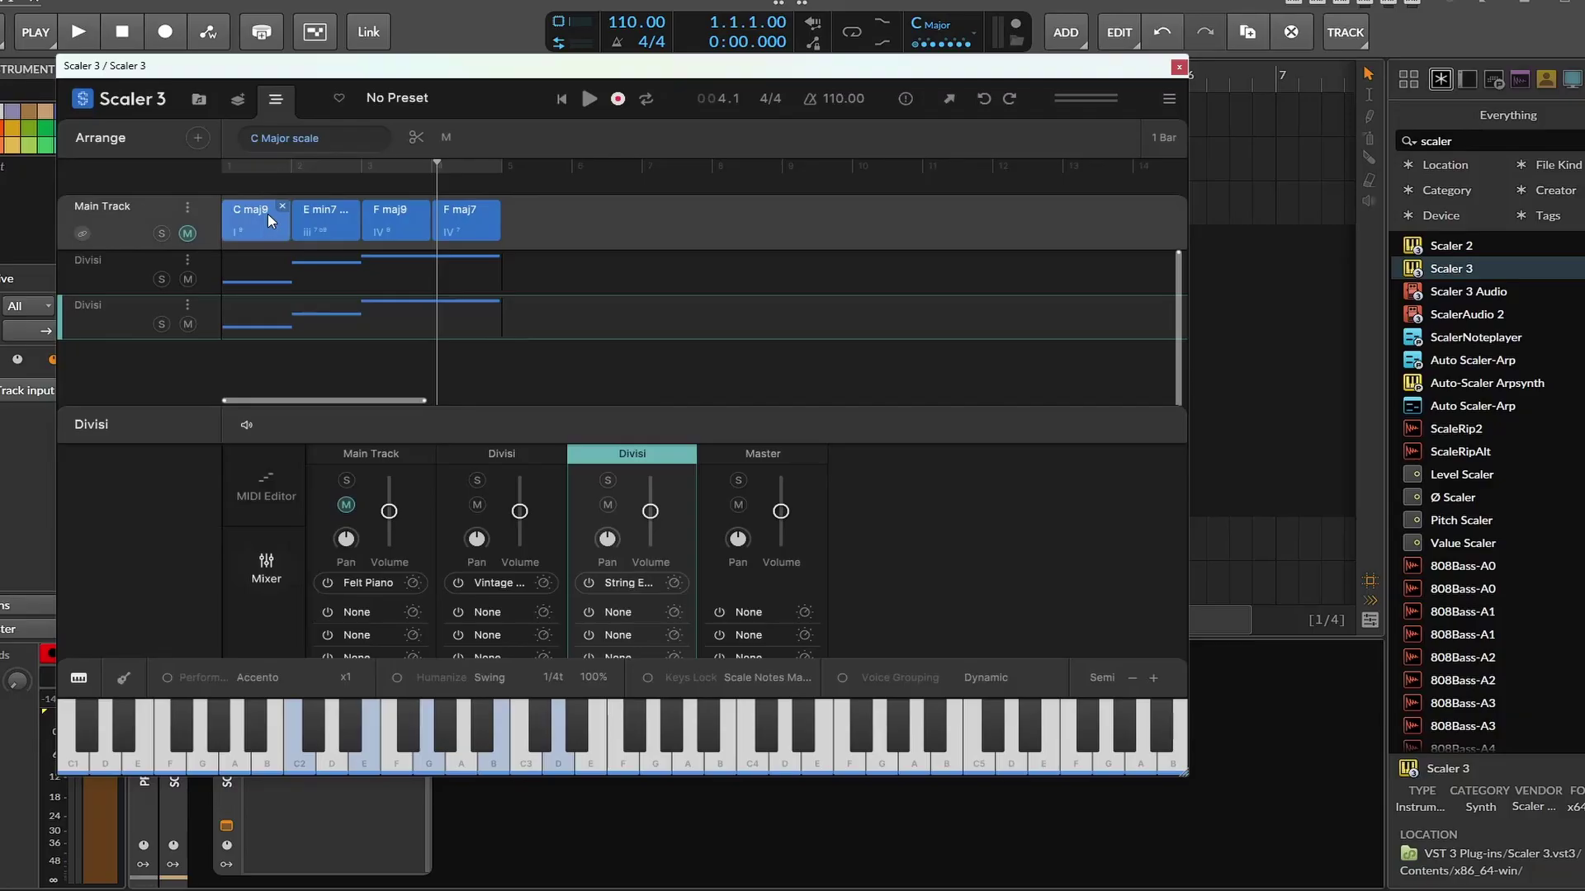
left_click(266, 200)
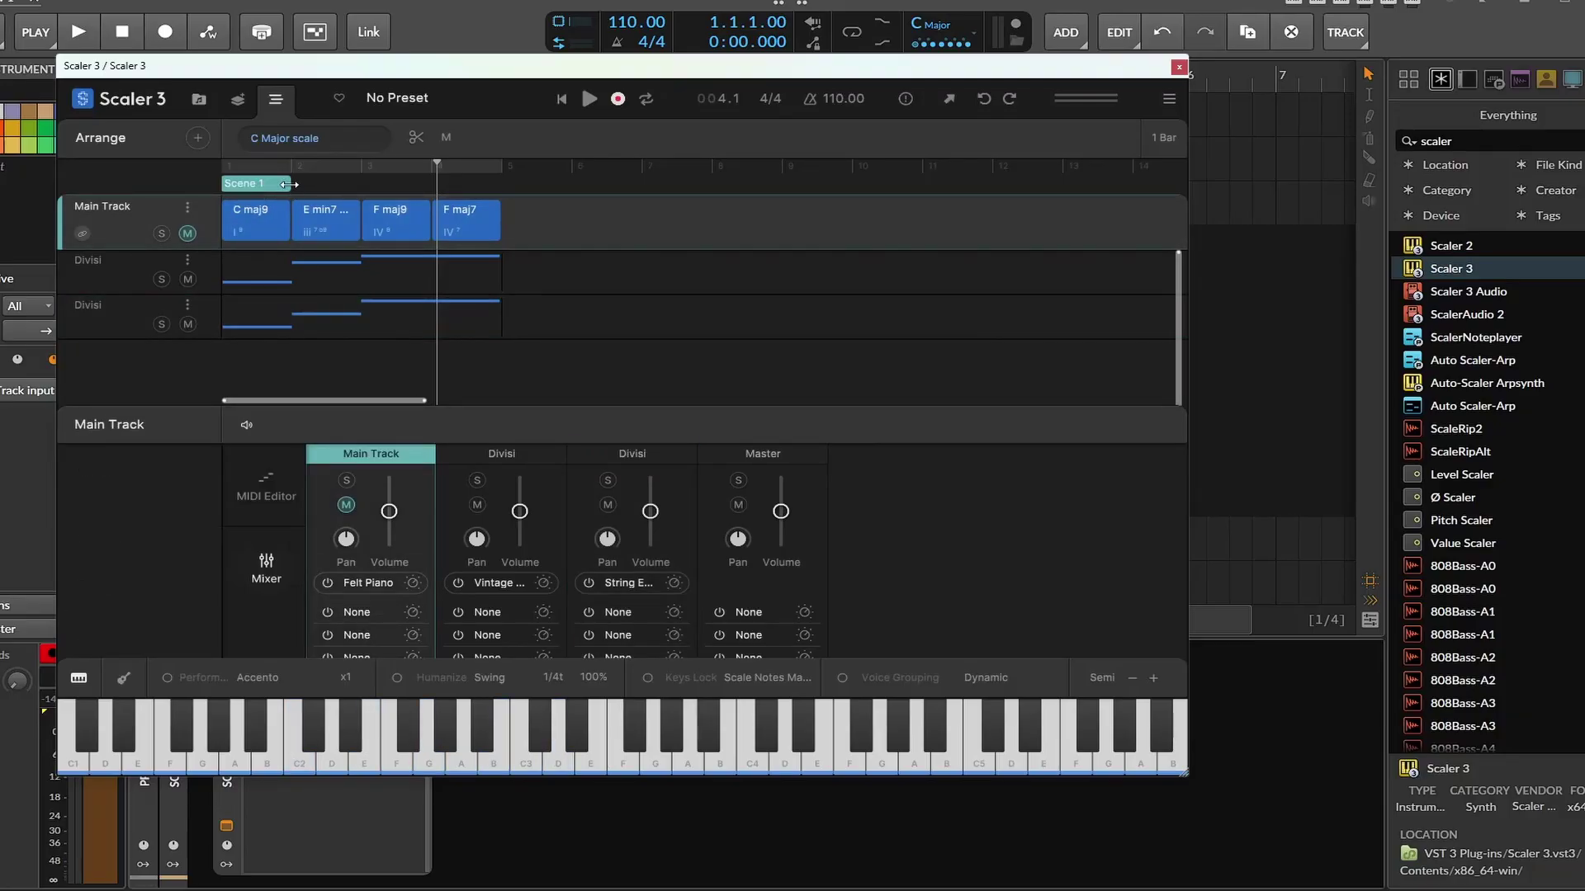
left_click_drag(289, 184, 475, 189)
left_click(469, 213)
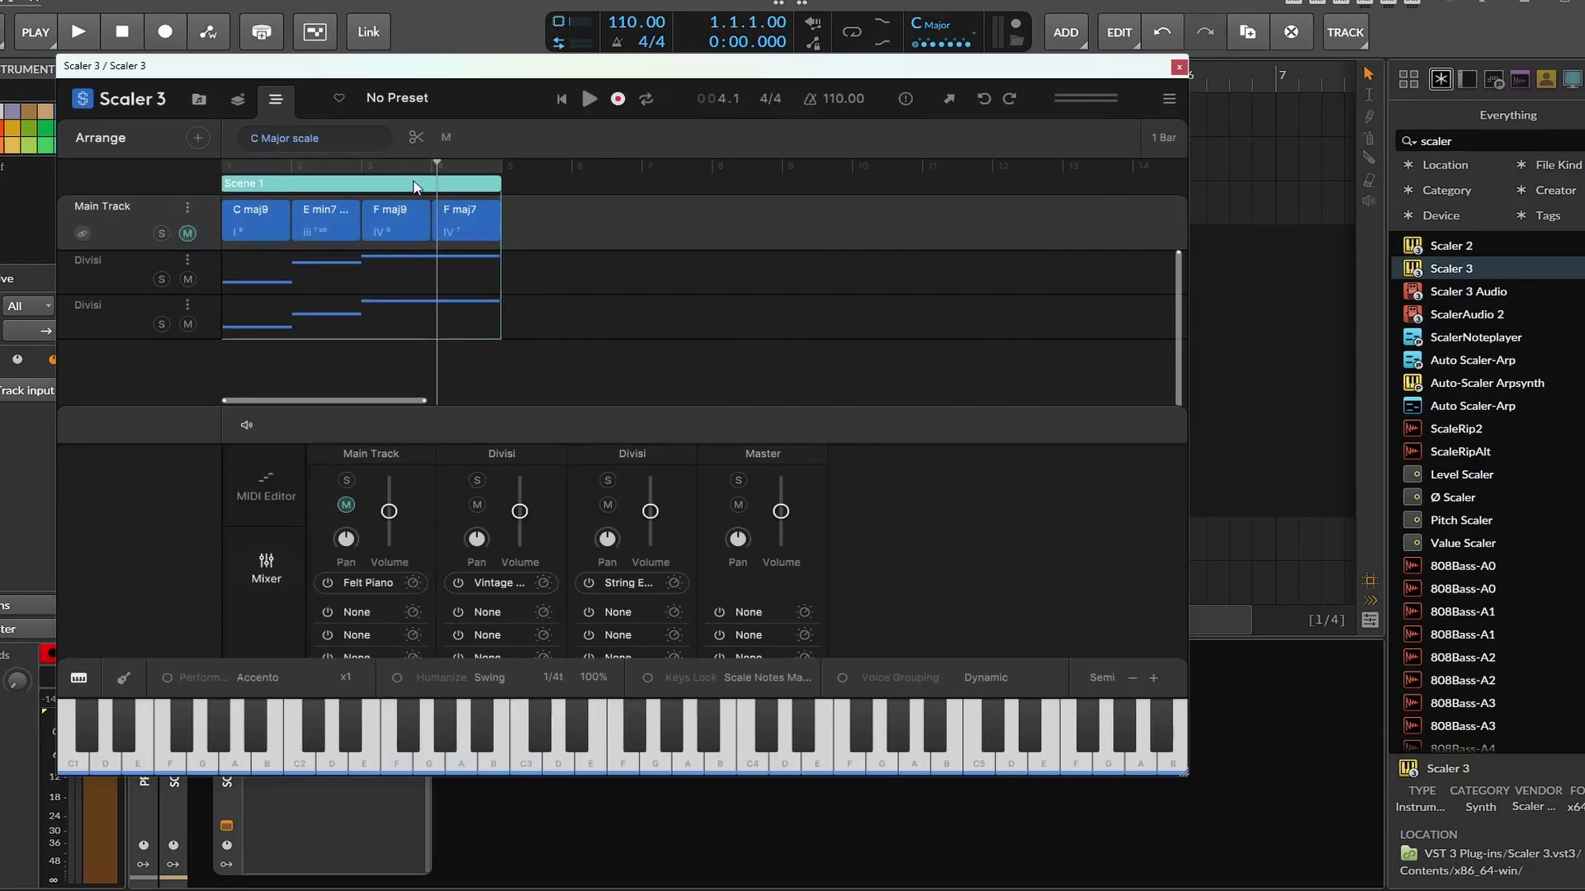
- Move Scene 1 to bar 5 and back to bar 1, and place a copy of it at bar 5
left_click_drag(415, 186, 708, 179)
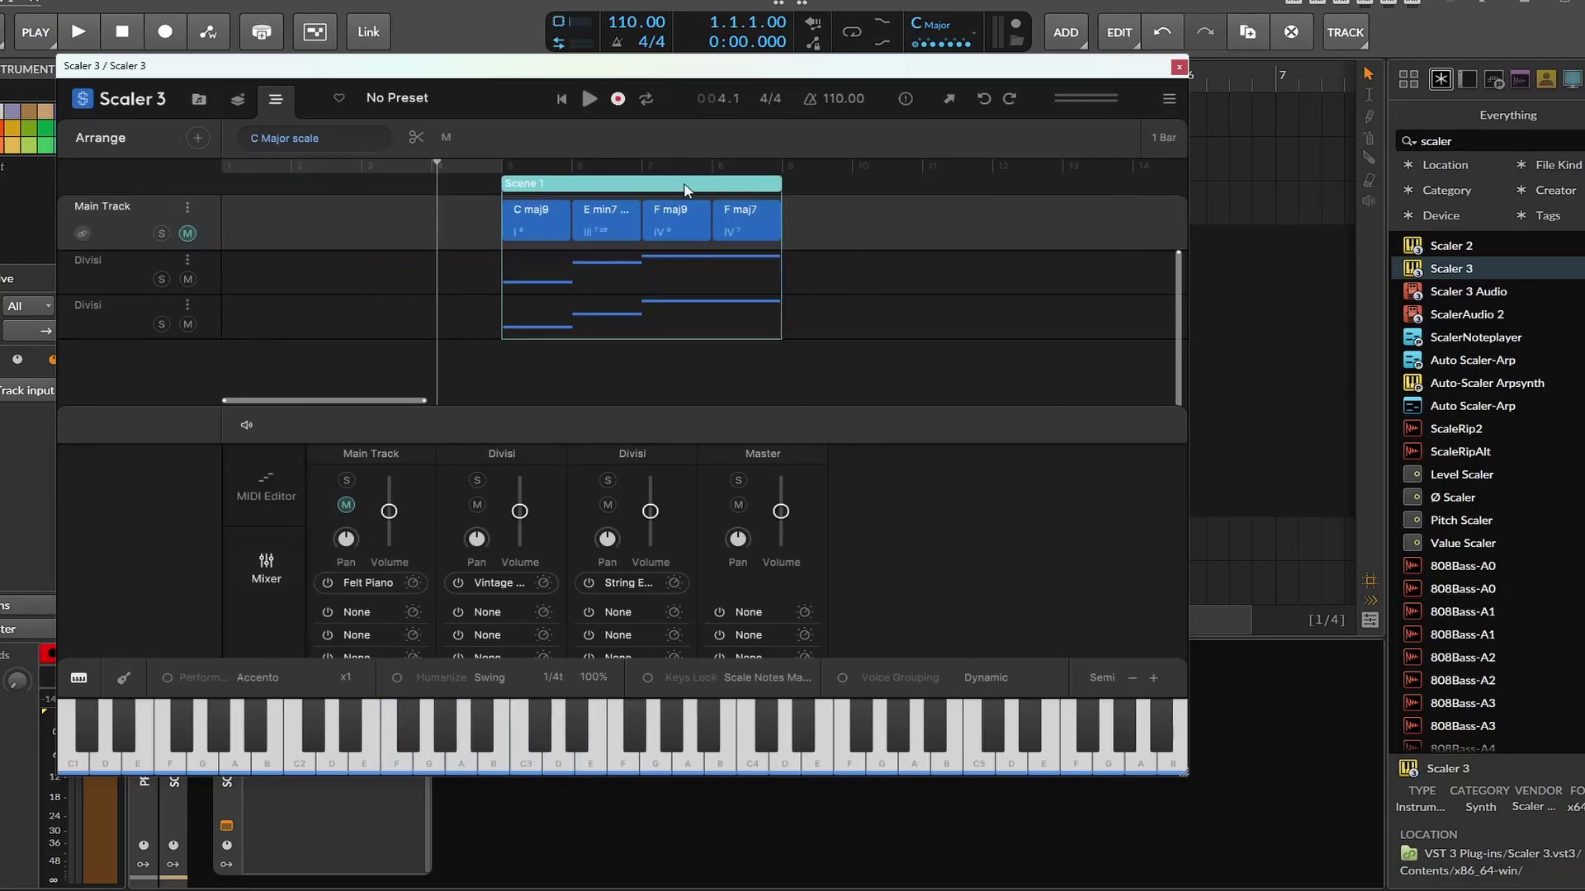
left_click_drag(684, 189, 320, 216)
left_click_drag(640, 175, 640, 175)
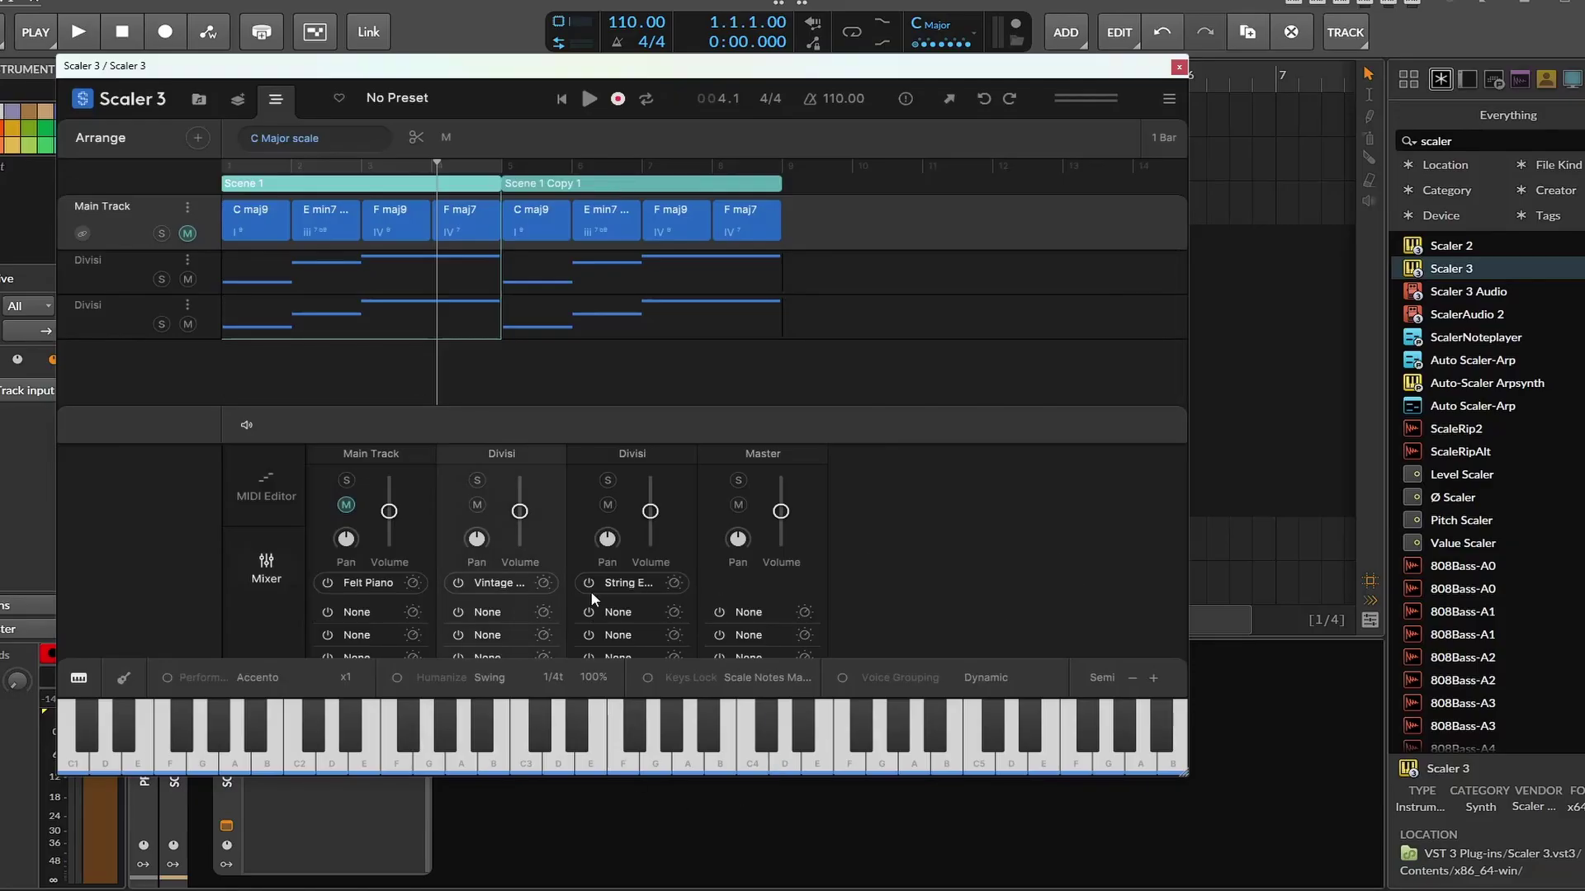
- Show the MIDI editor and add a User motion track from the Articulations
left_click(277, 495)
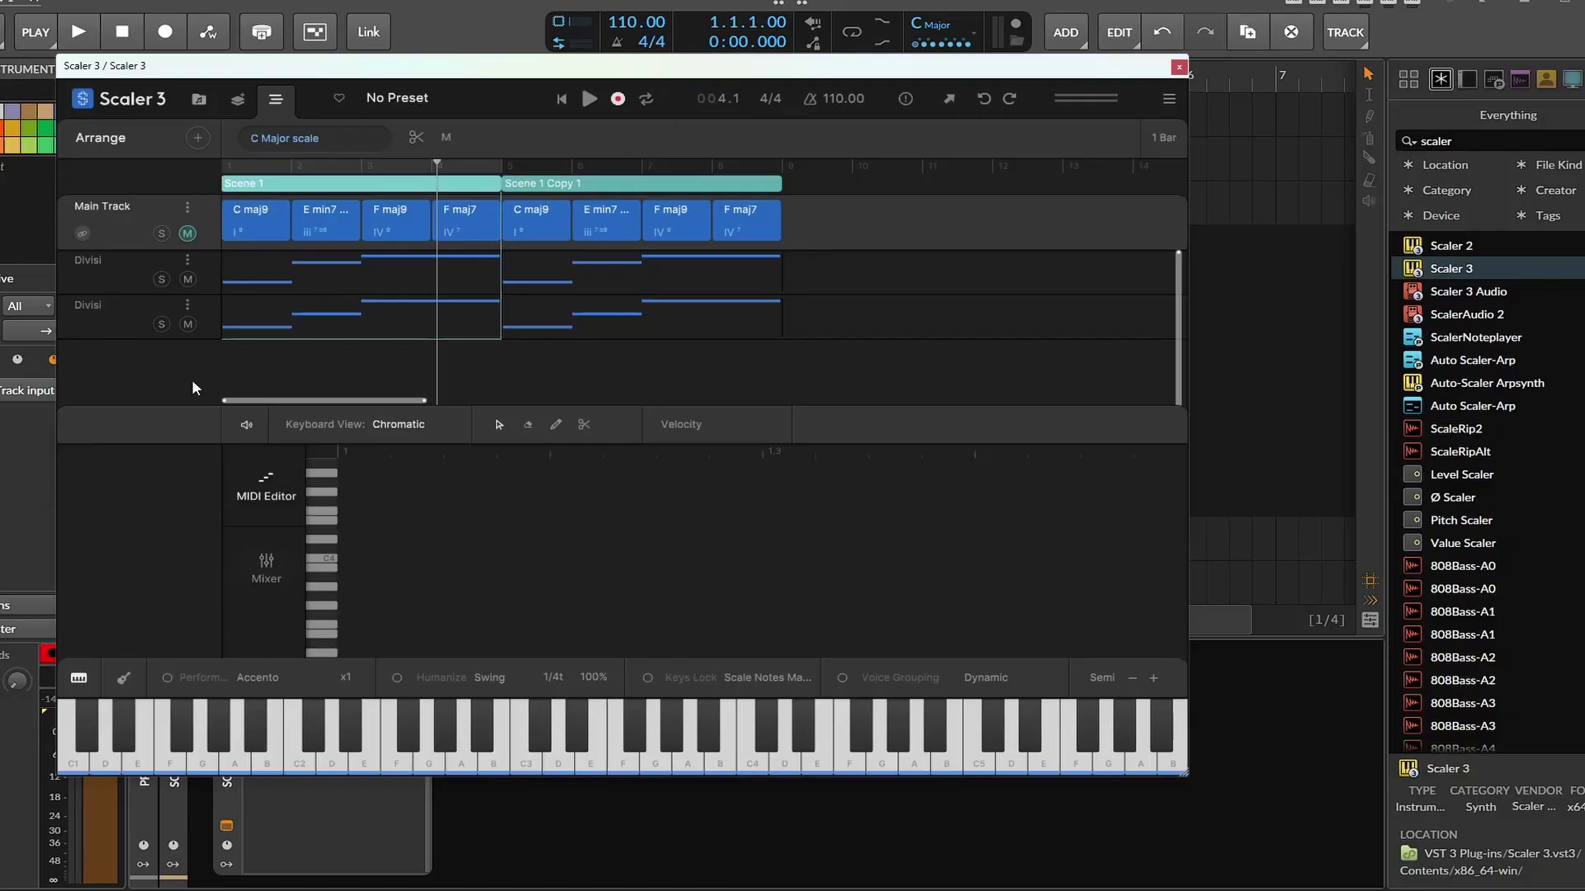
left_click(198, 139)
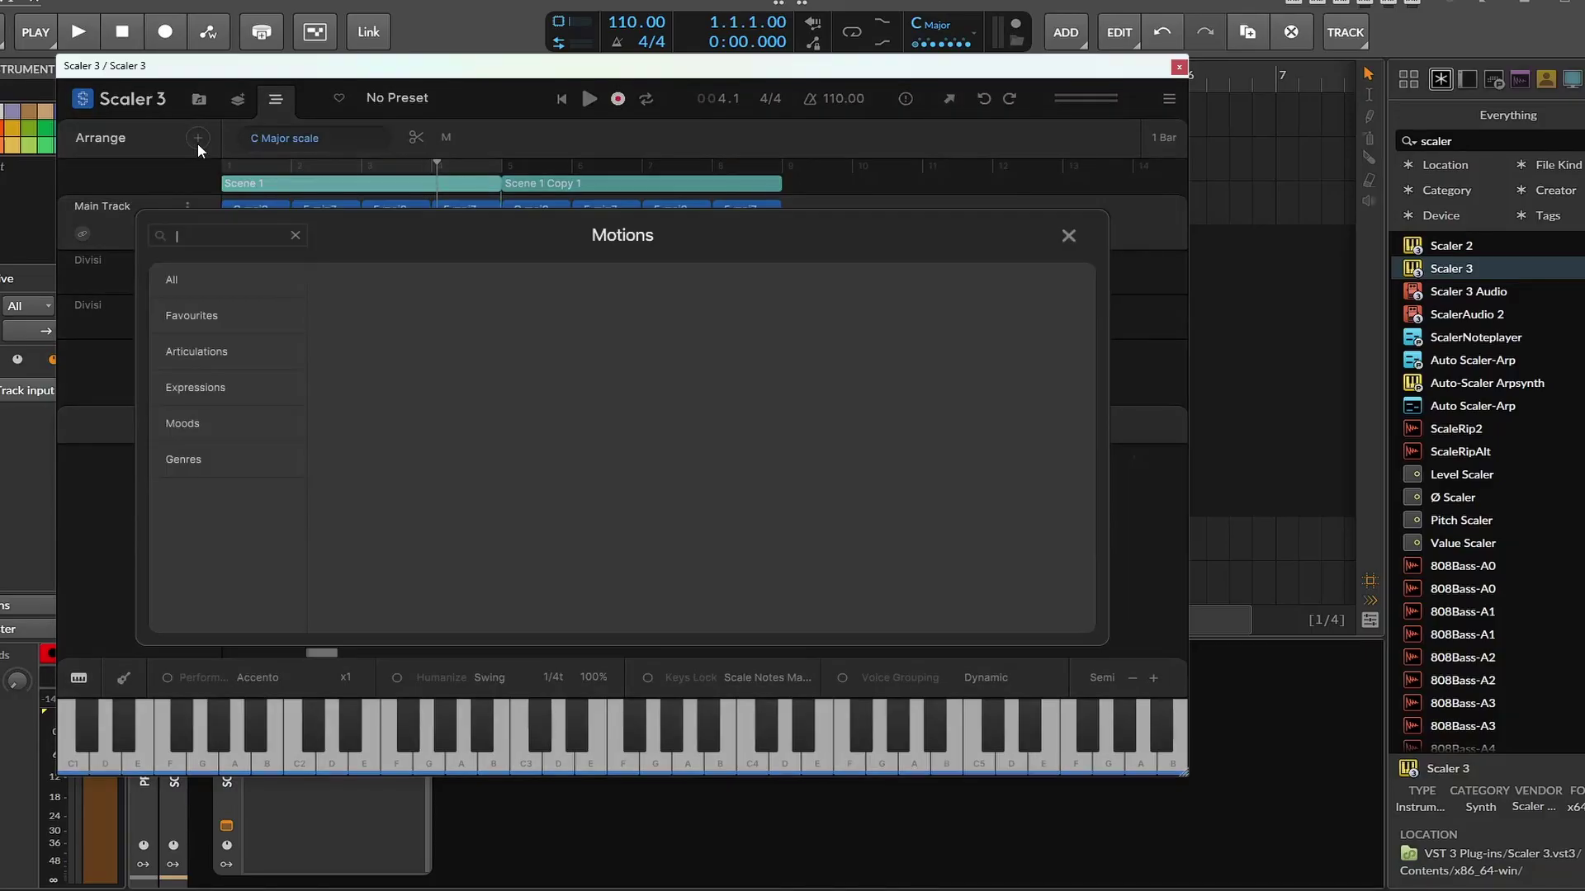
left_click(223, 365)
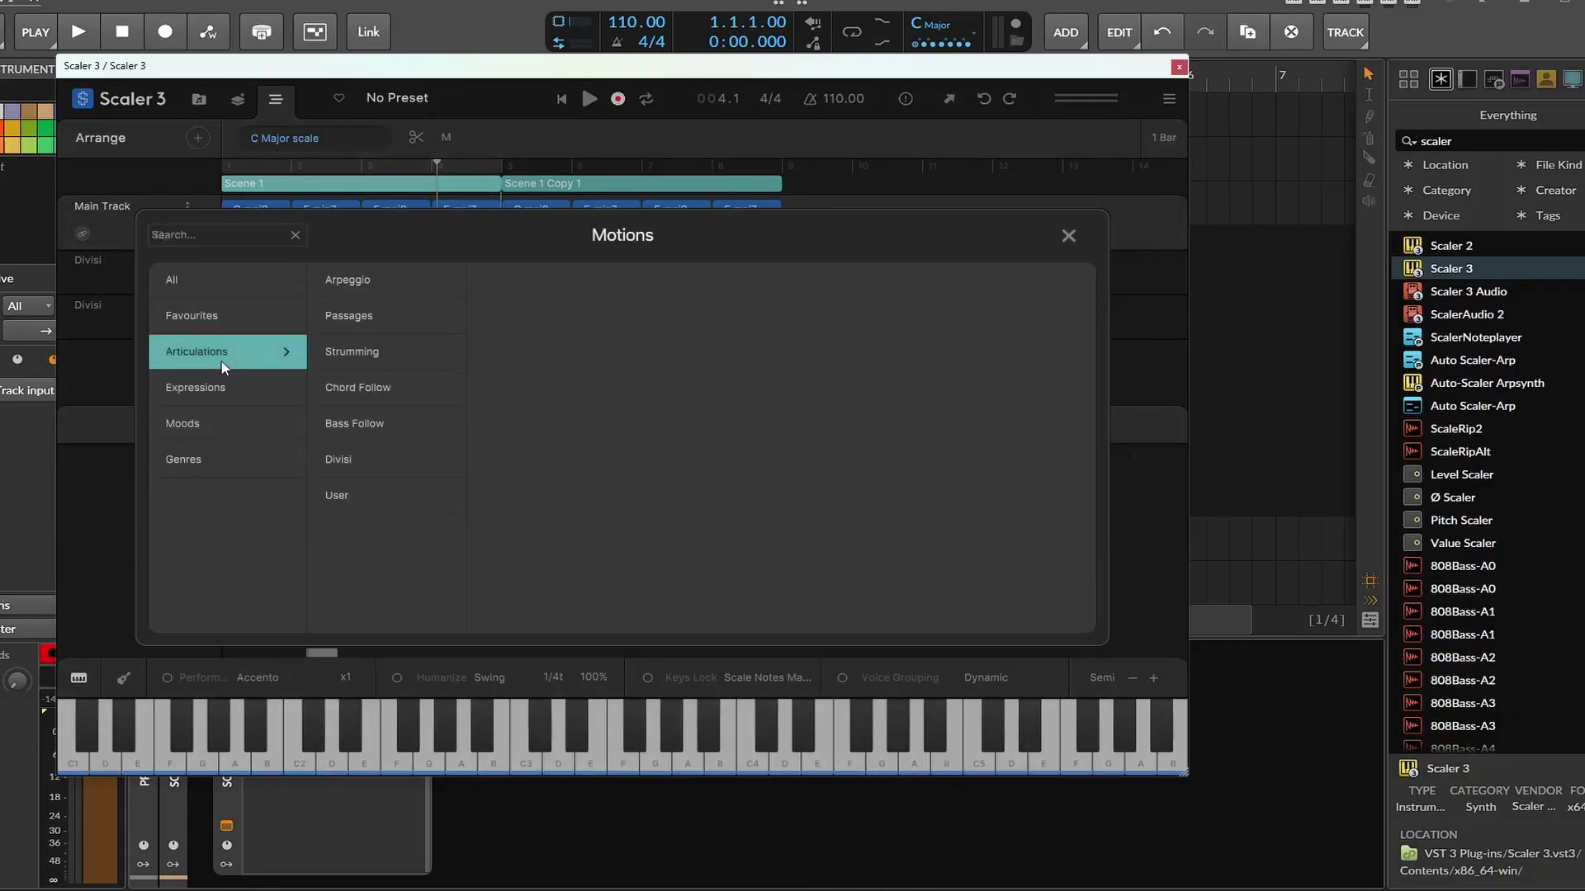
left_click(373, 499)
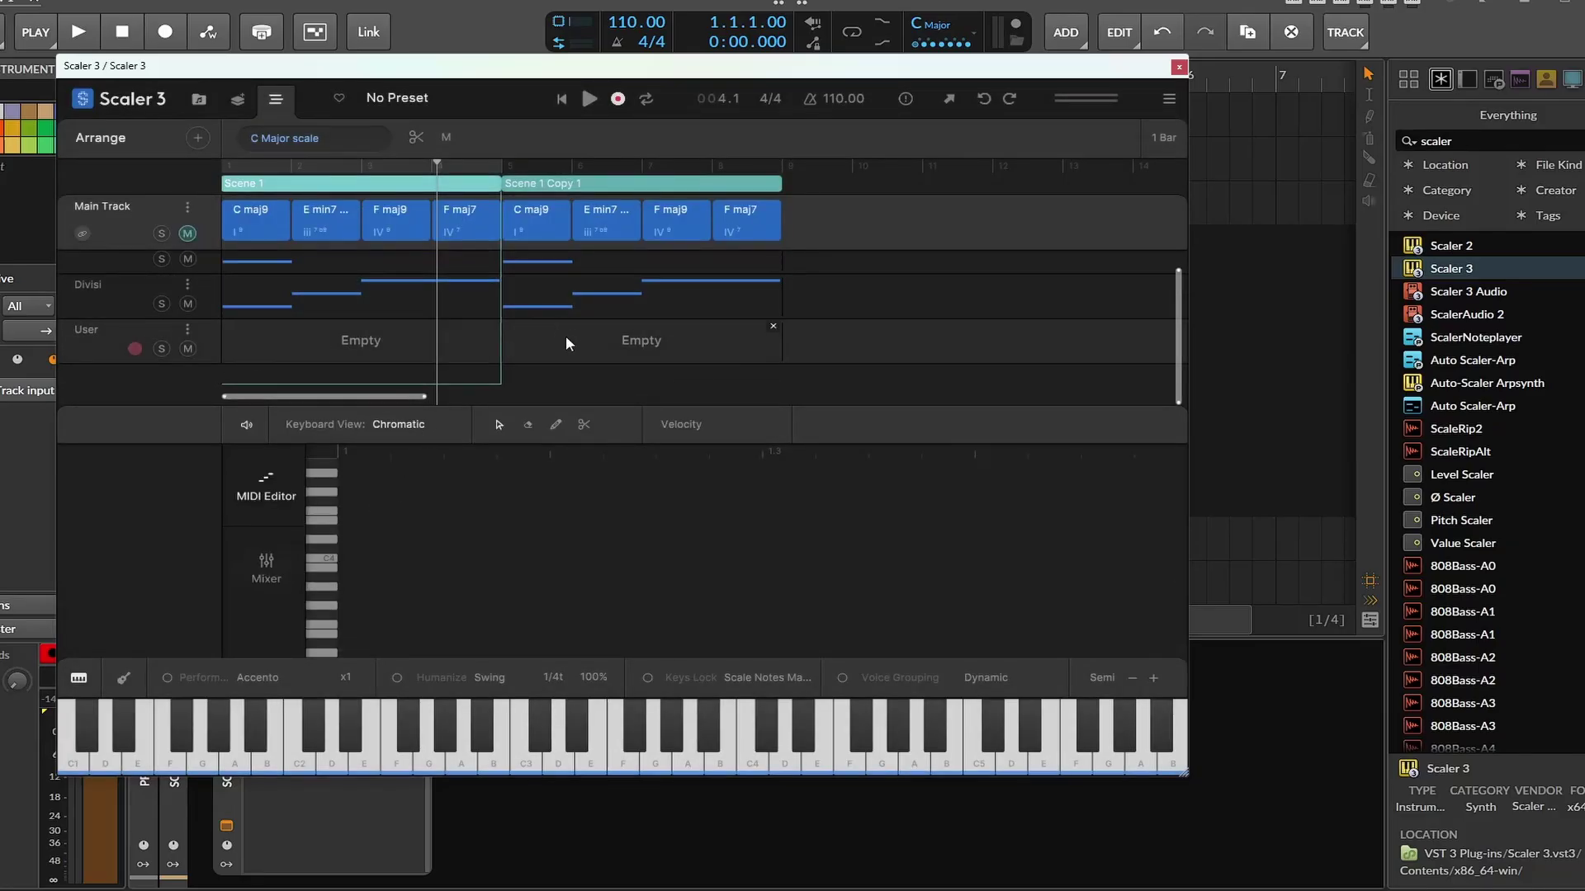
- Arm the User track and record notes into it over the arrangement
left_click(130, 351)
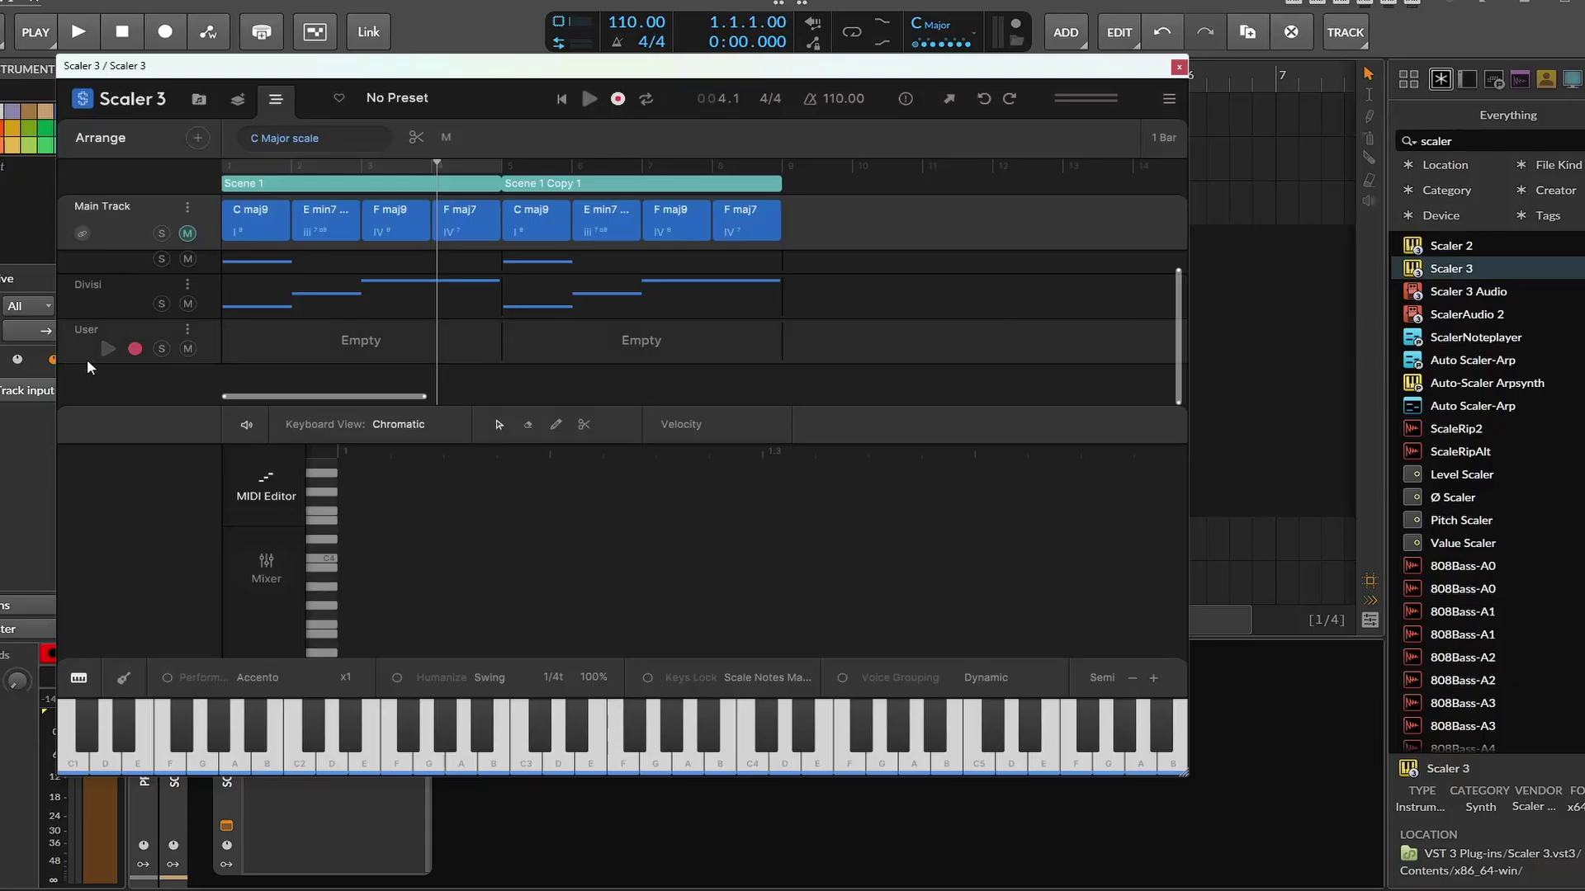
left_click(98, 353)
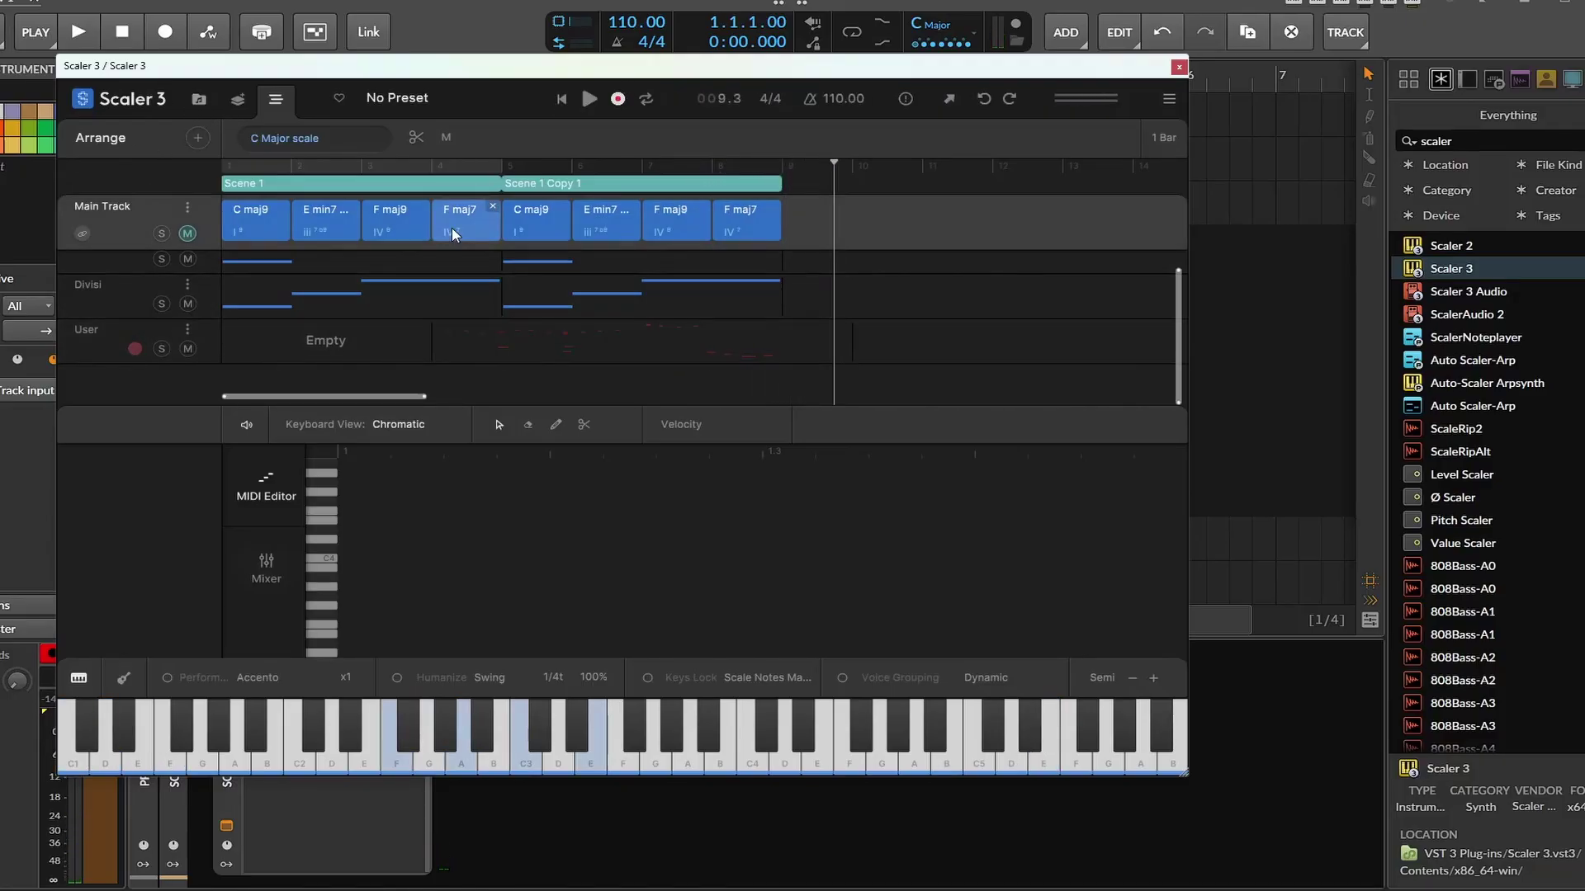
left_click(563, 99)
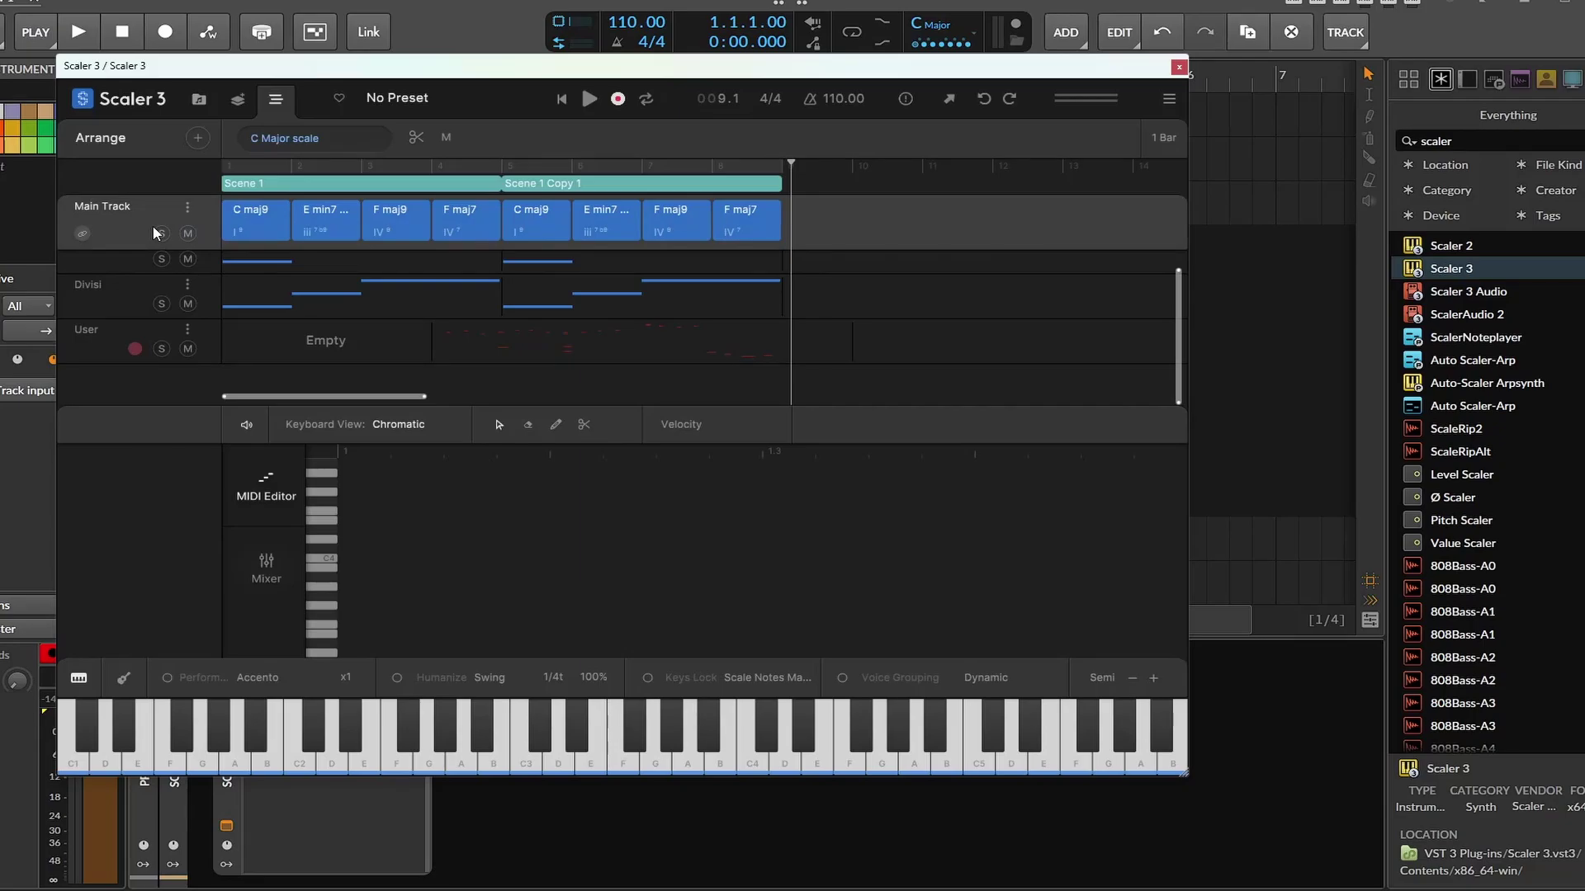
- For the first Main Track chord, C maj9, set Octaves to 1, Inversion to -4 and Semitones to 1
left_click(358, 210)
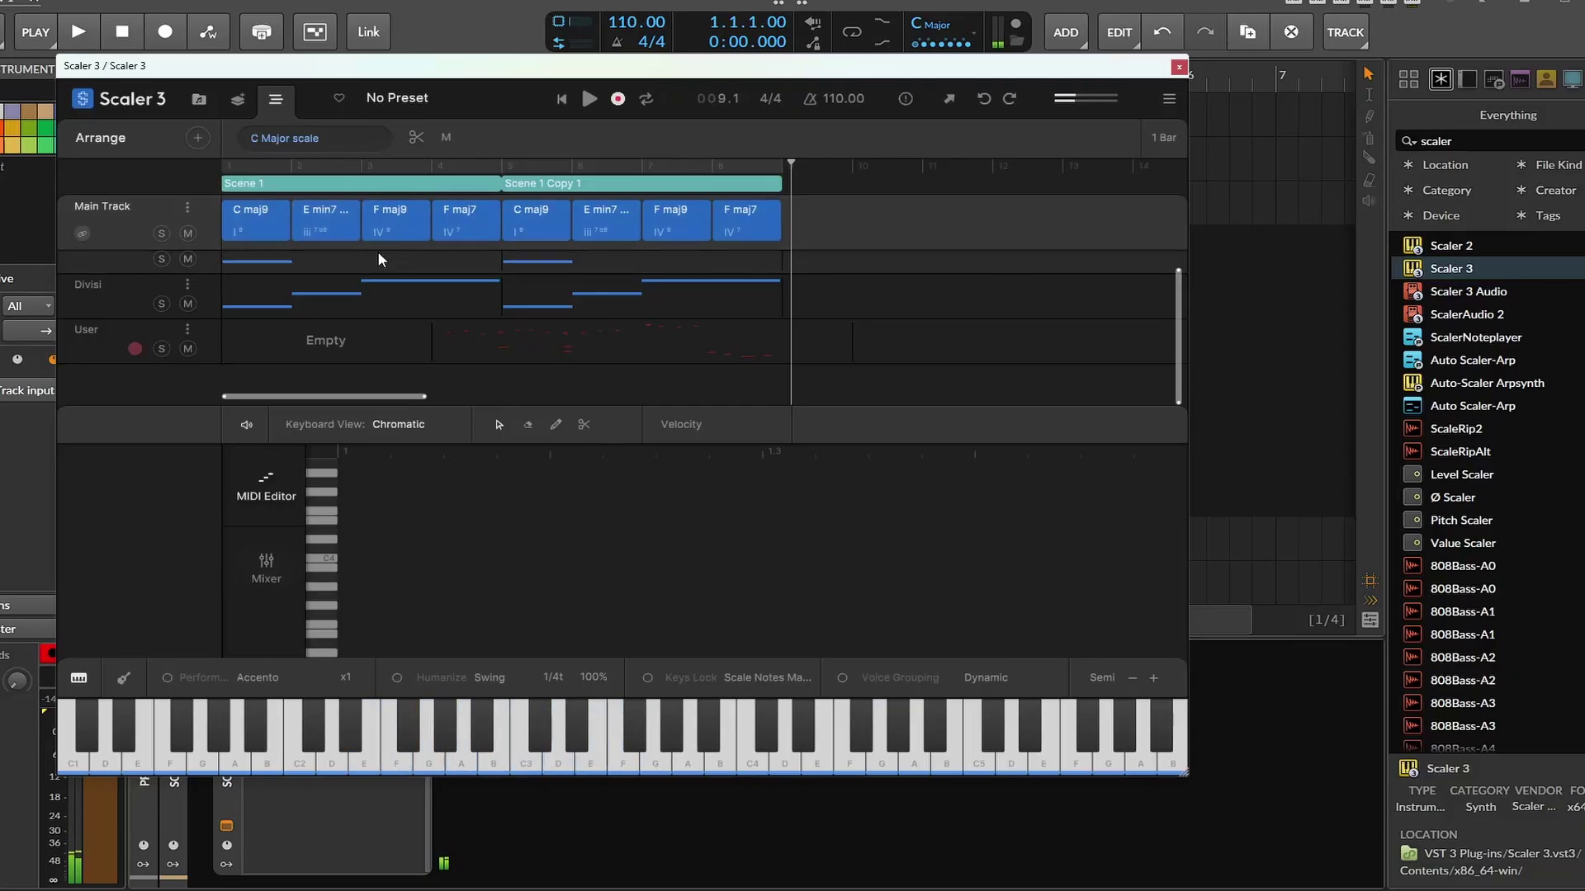
left_click(131, 297)
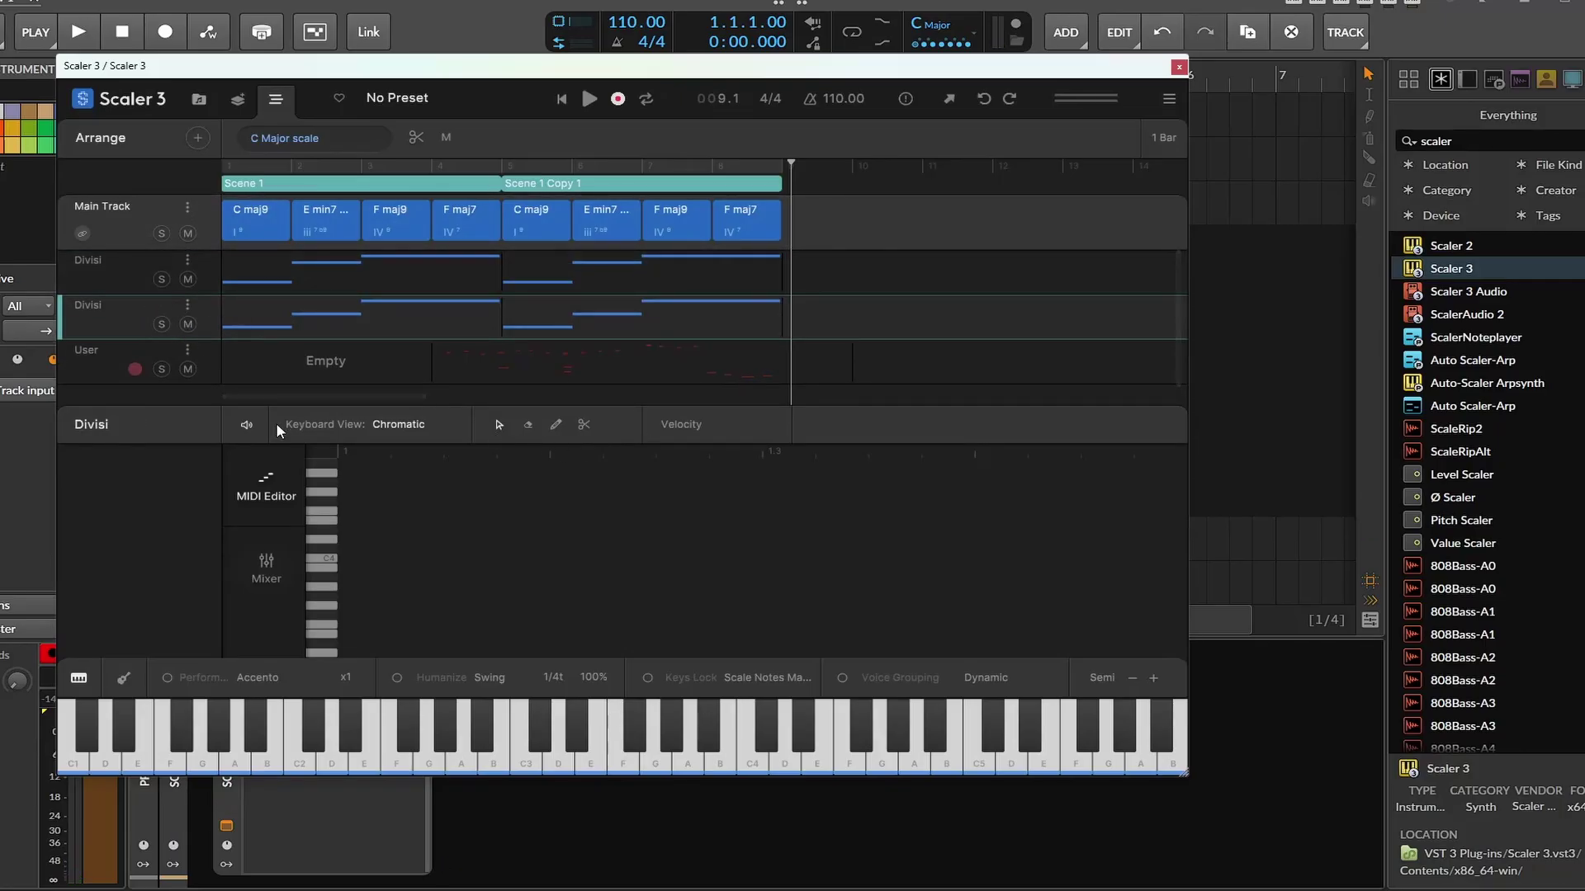
left_click(154, 216)
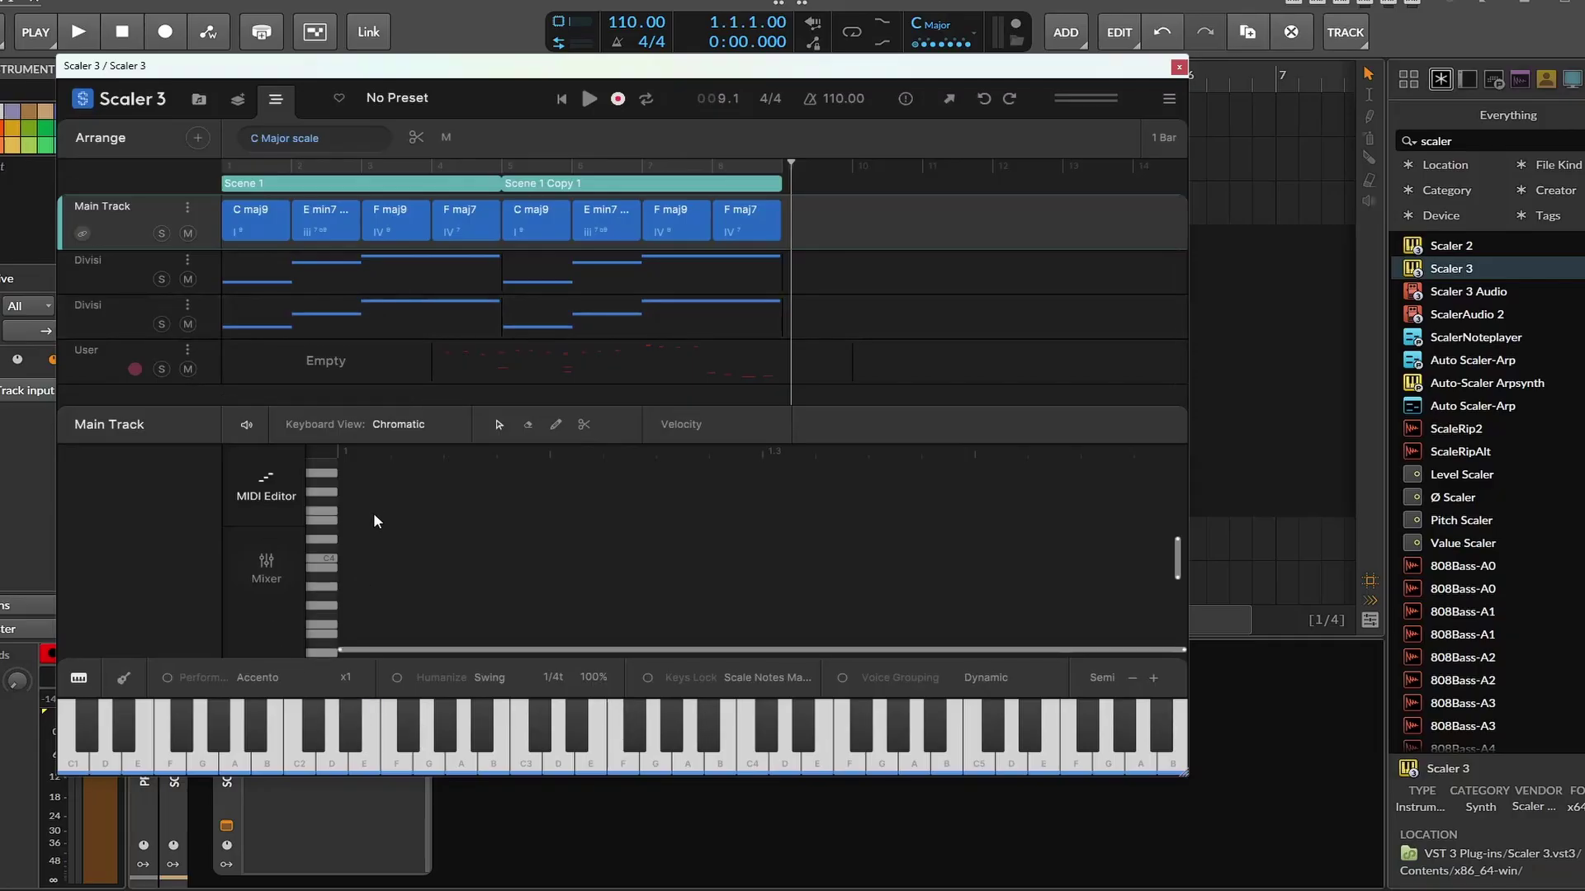
mouse_move(260, 269)
left_click(245, 221)
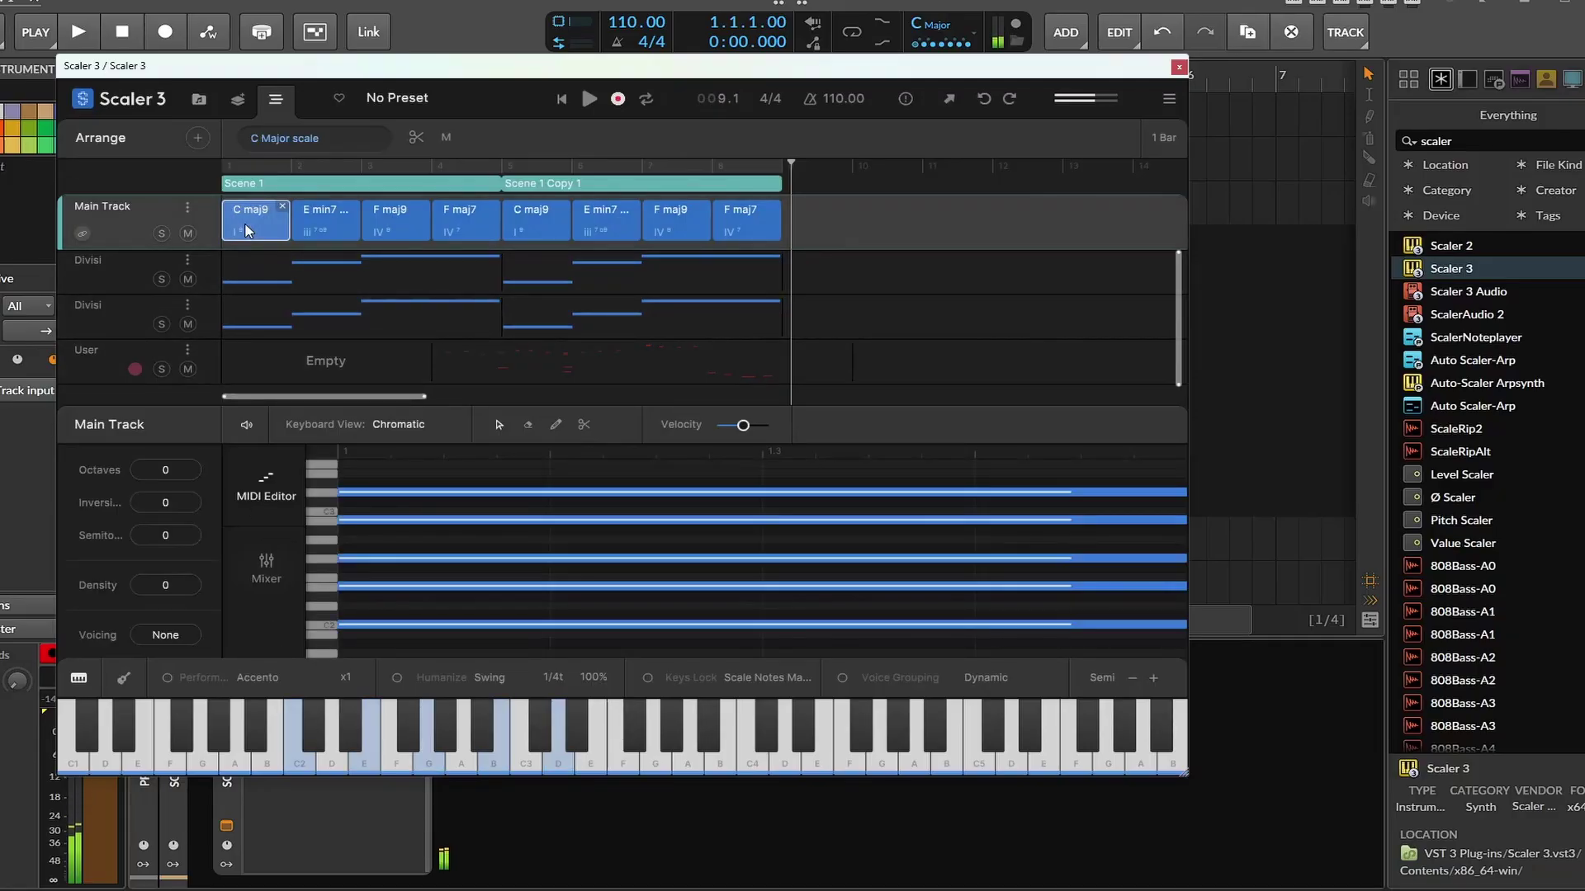
left_click_drag(180, 467, 182, 442)
left_click_drag(157, 504, 145, 652)
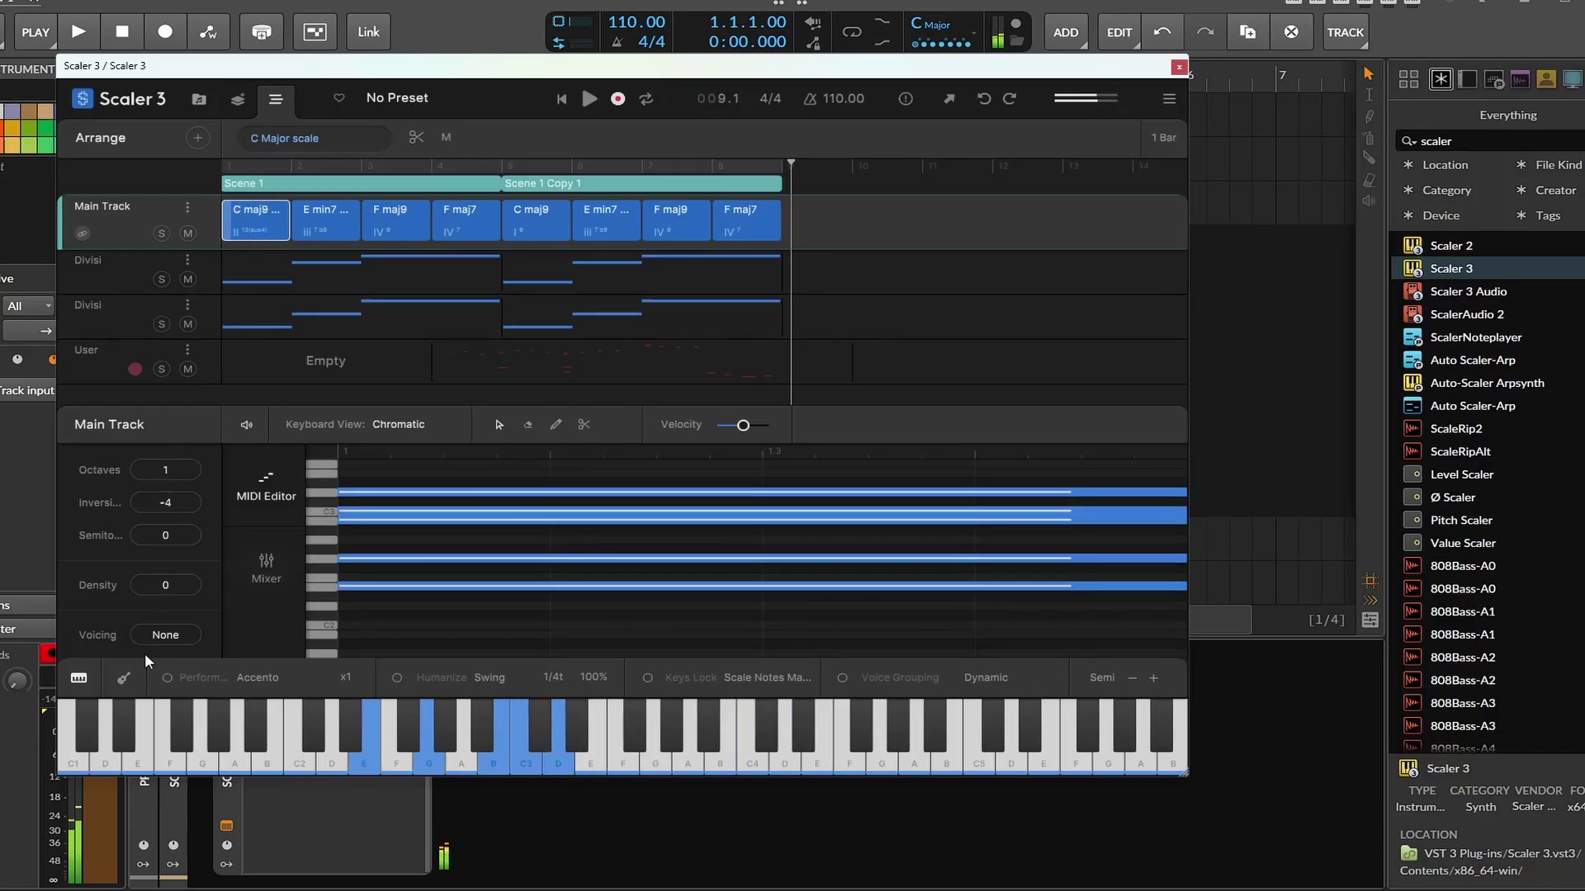
left_click_drag(165, 537, 165, 507)
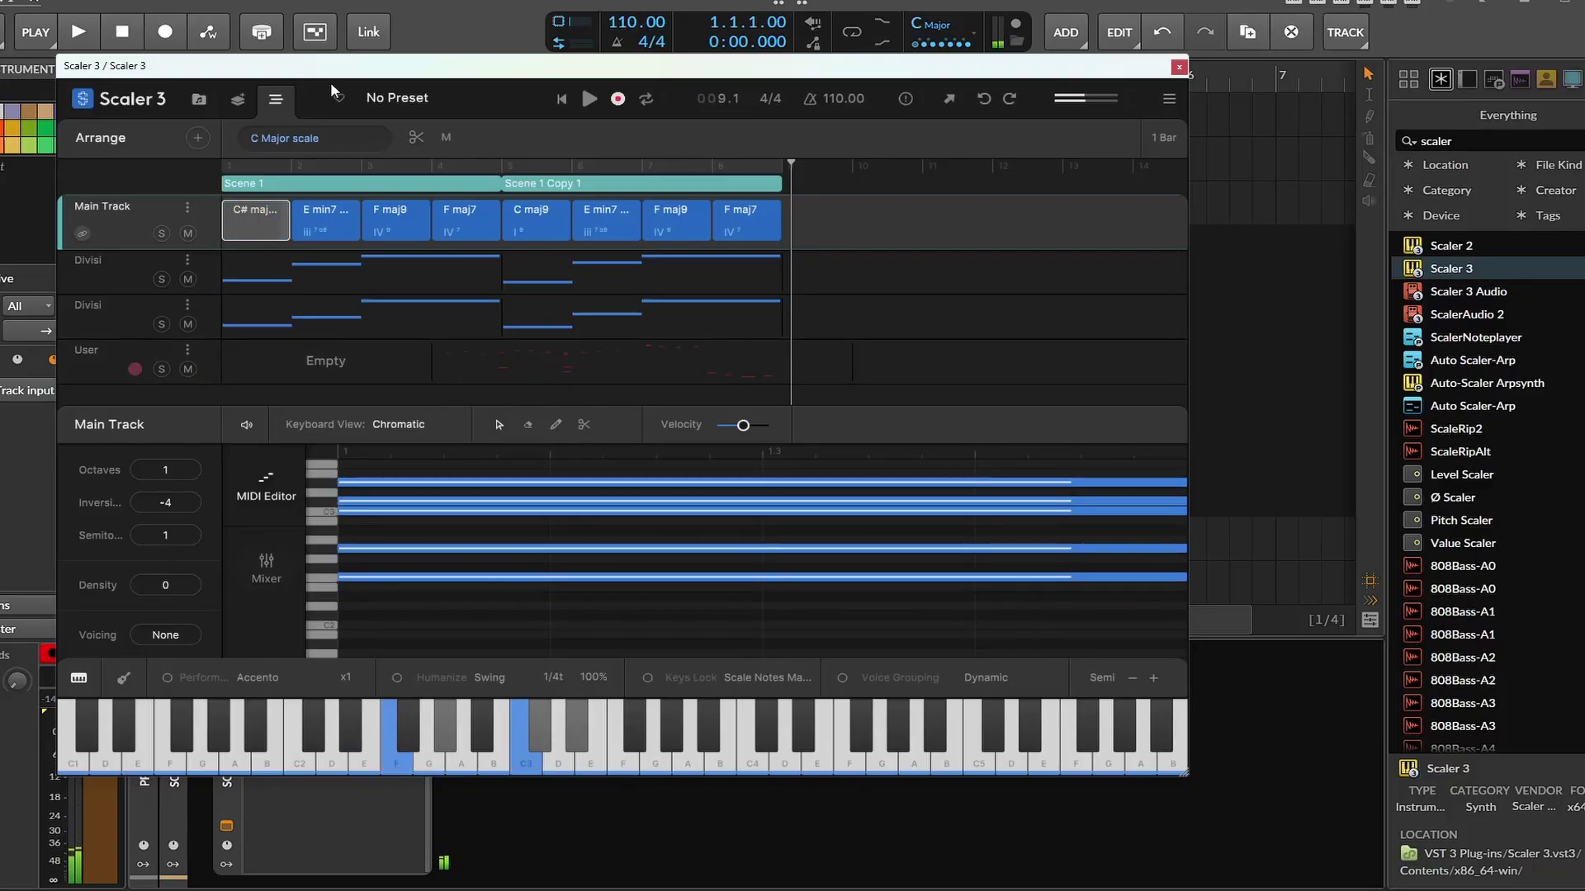
- Turn on looping for the arrangement and play through both scenes
left_click(652, 100)
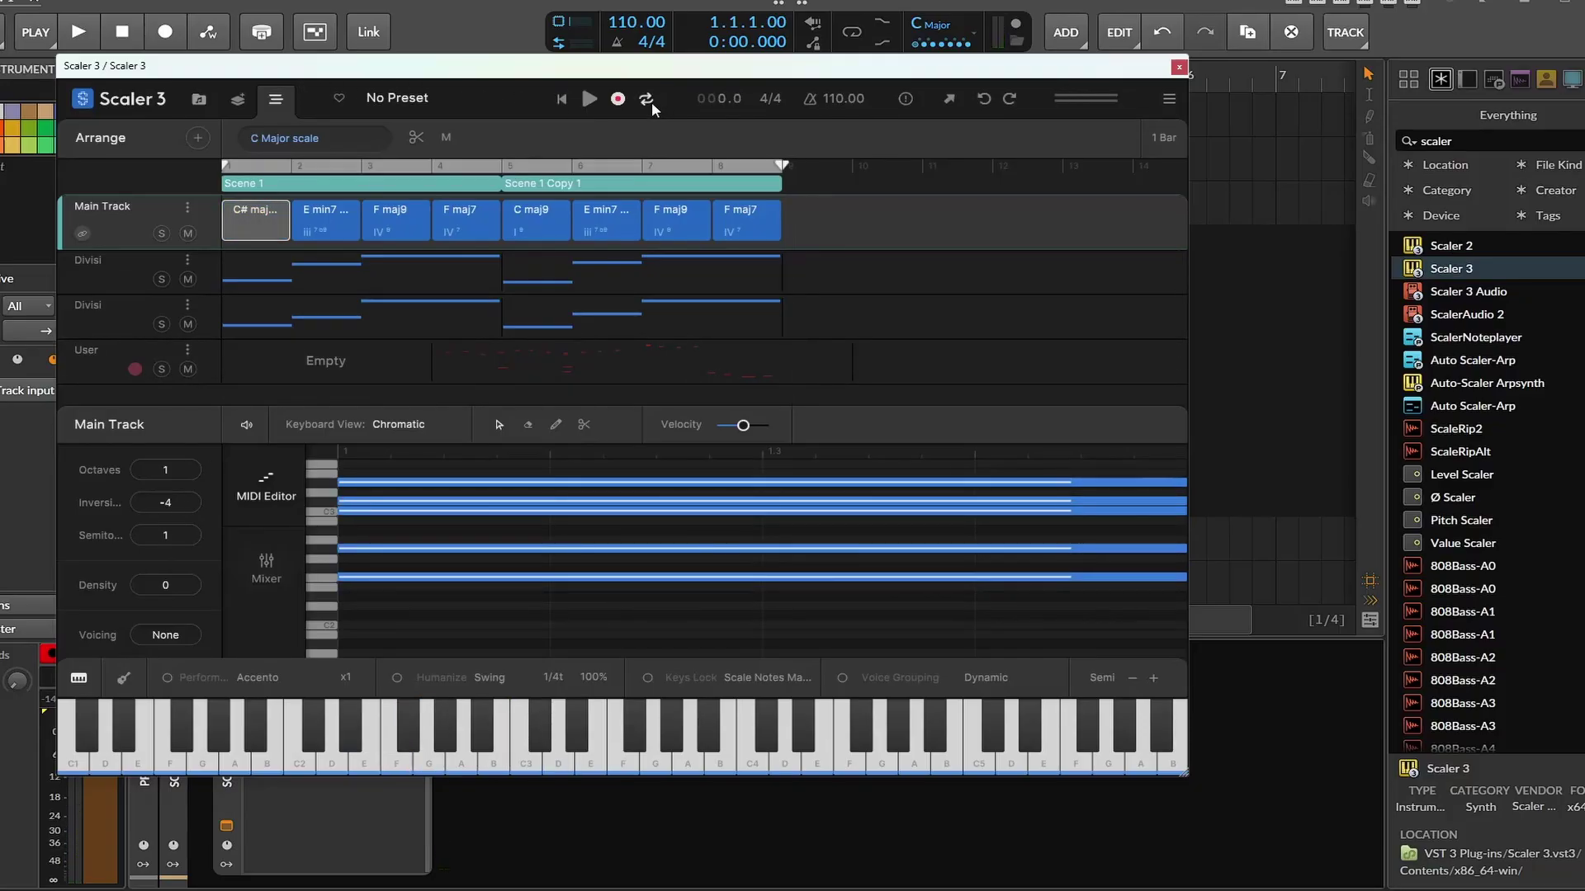
left_click(589, 99)
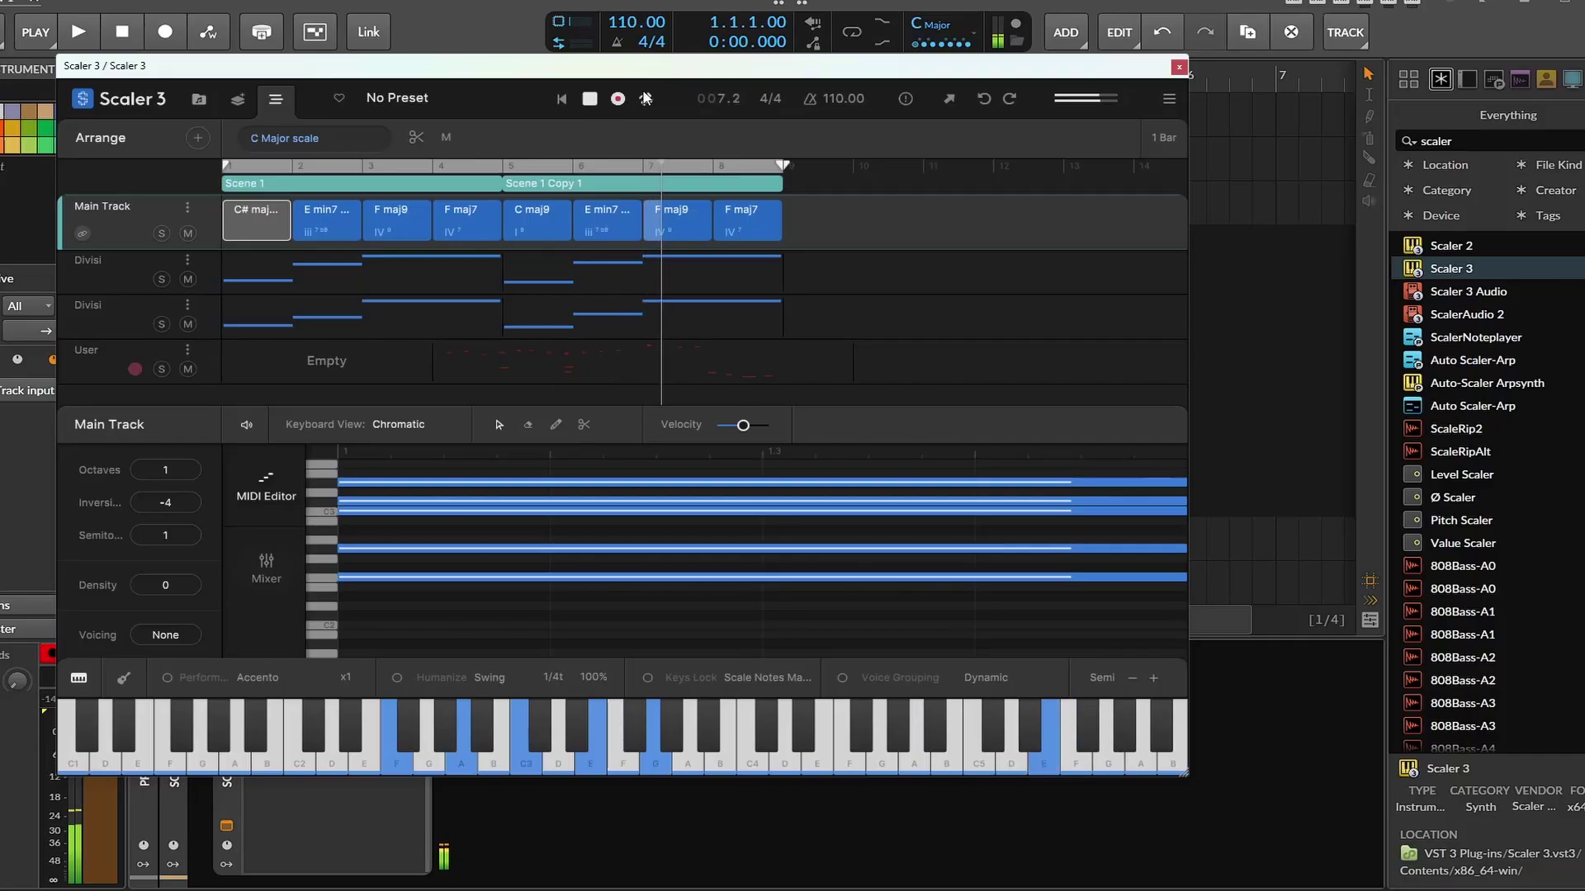
left_click(589, 101)
- Shorten the loop to cover only Scene 1 and, while it plays, move Scene 1 Copy 1 to bar 8
left_click_drag(782, 166, 519, 180)
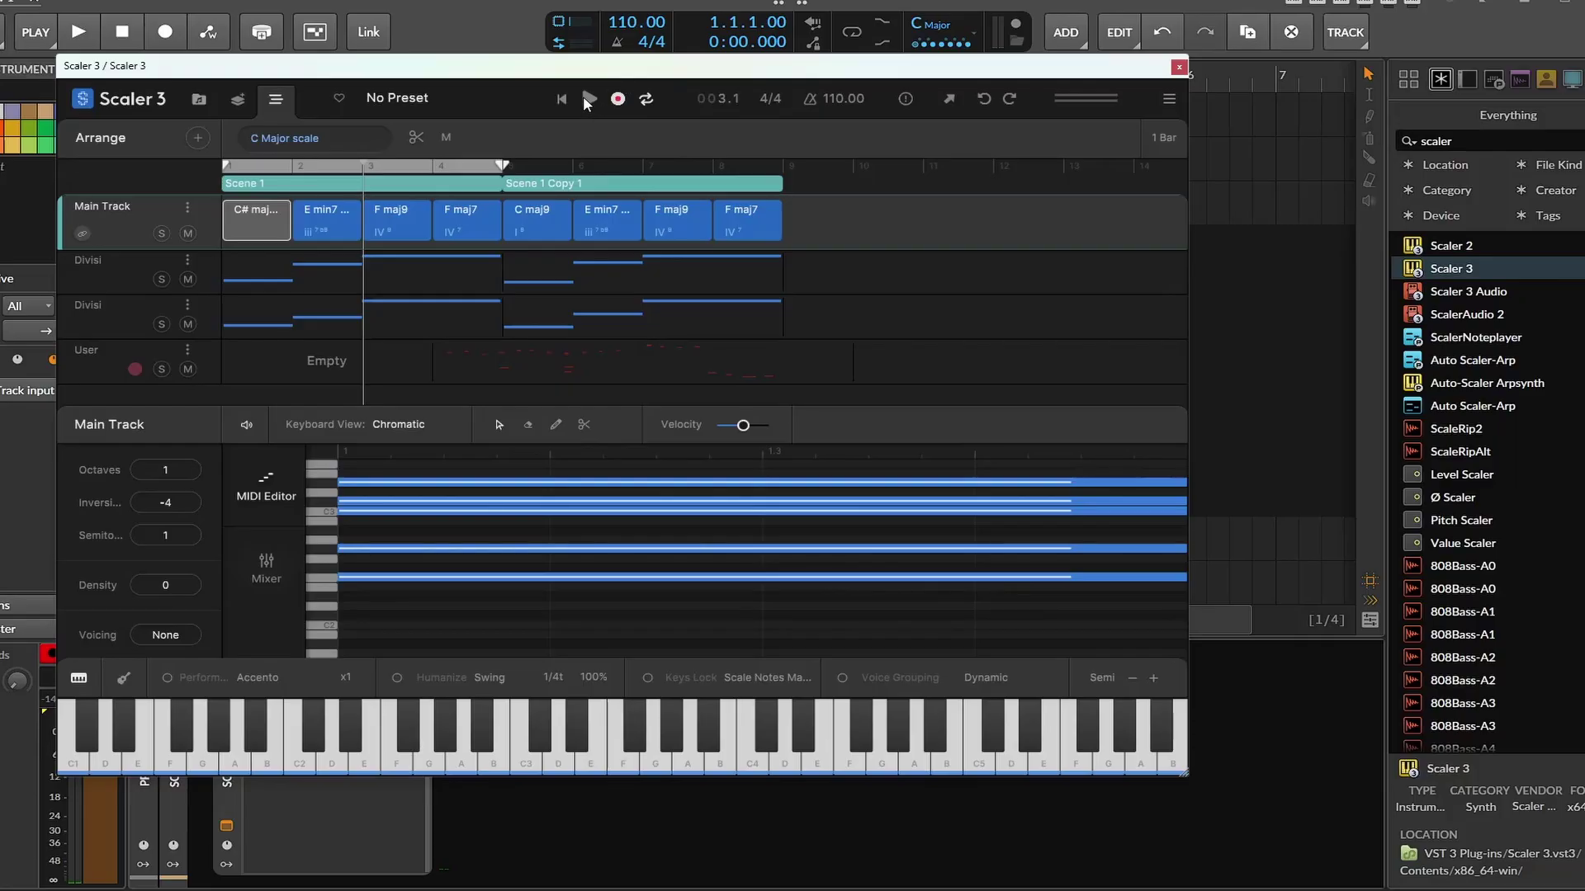
left_click(586, 100)
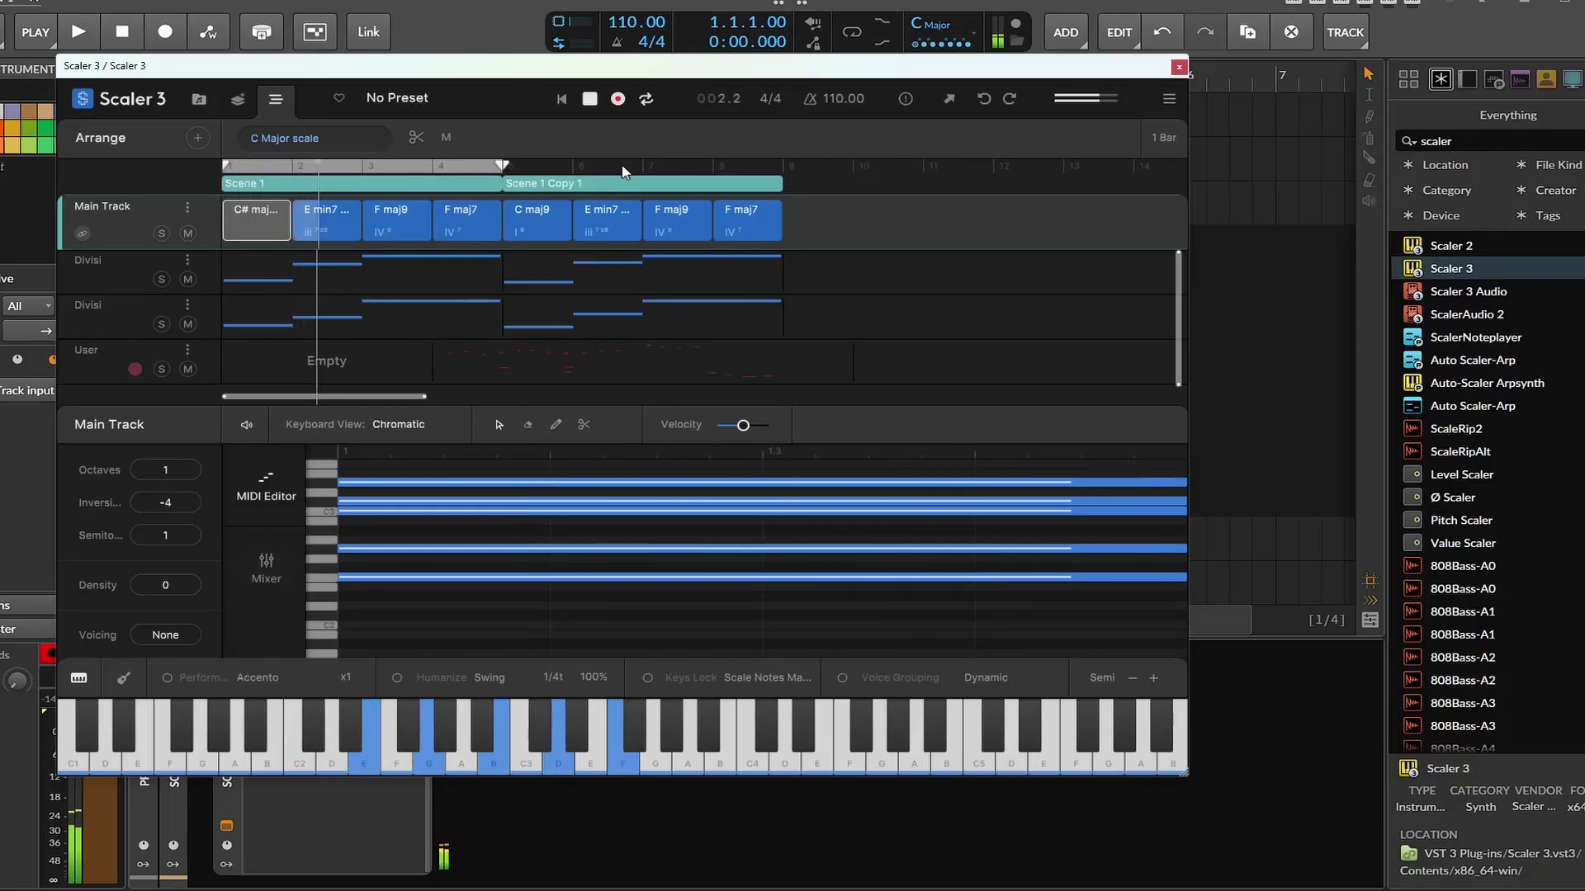
left_click_drag(615, 183, 855, 207)
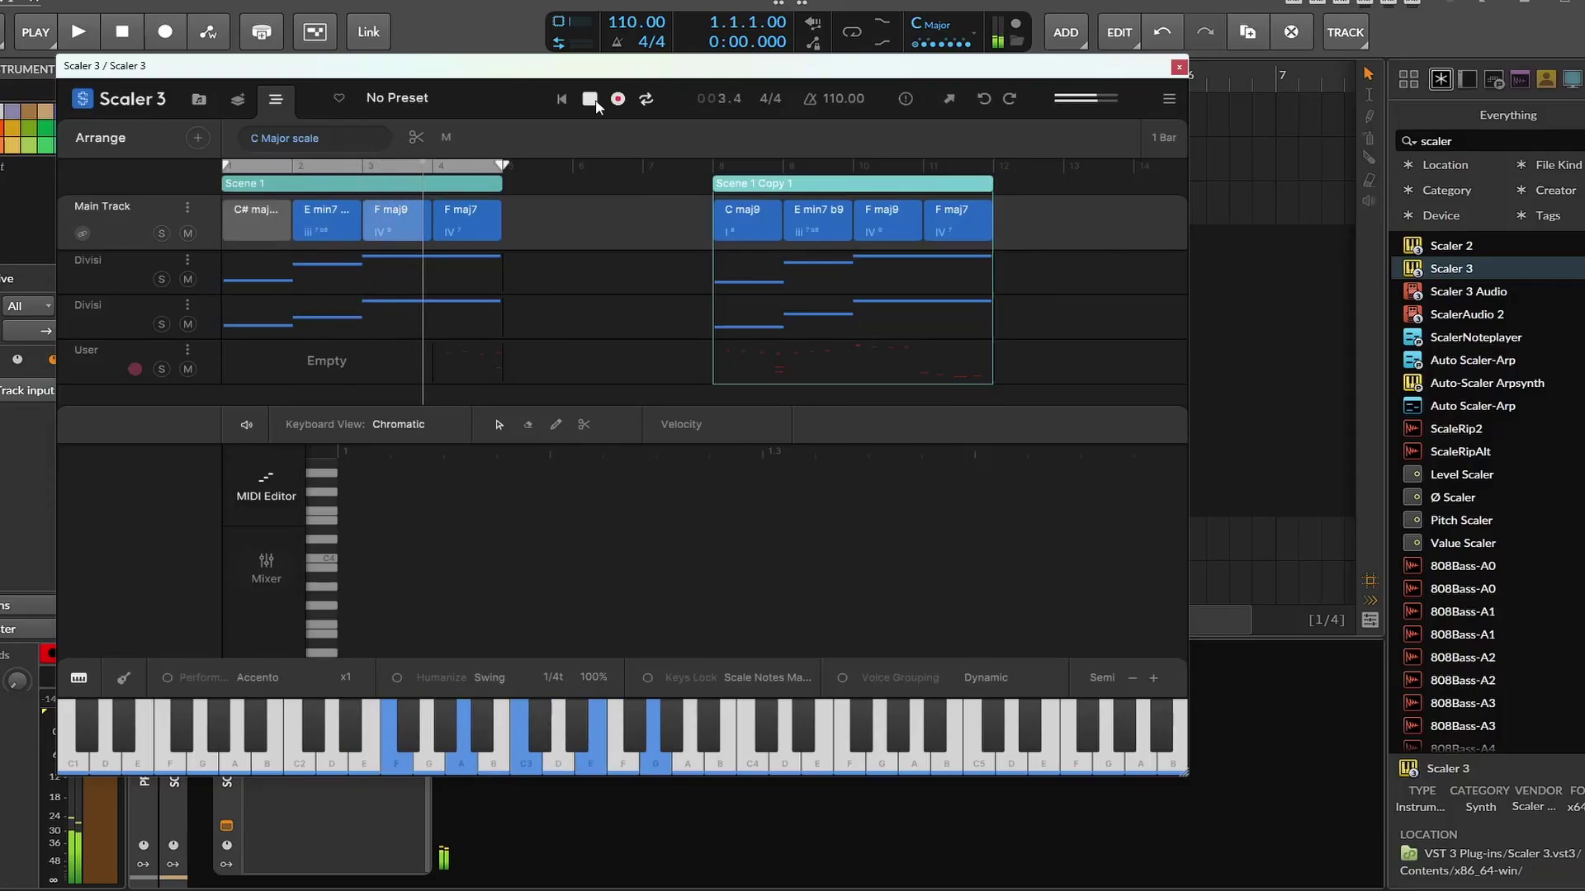
left_click(594, 101)
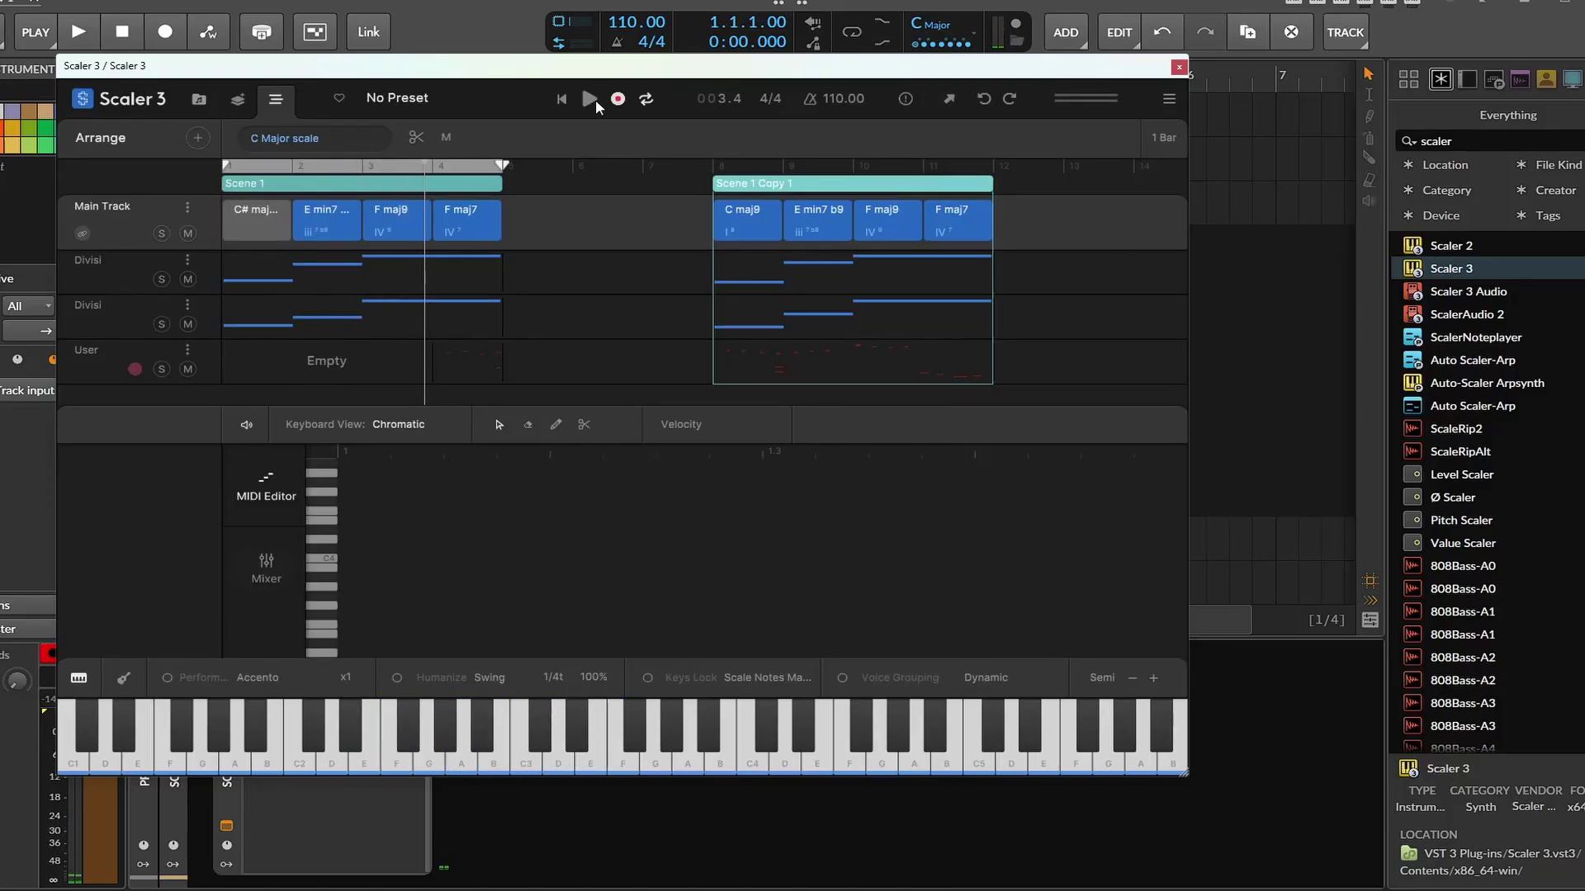
- On the upper Divisi track's Scene 1 clip, set Divisi to 5, Length to 60 and Octaves to 1, and play it back
left_click(109, 335)
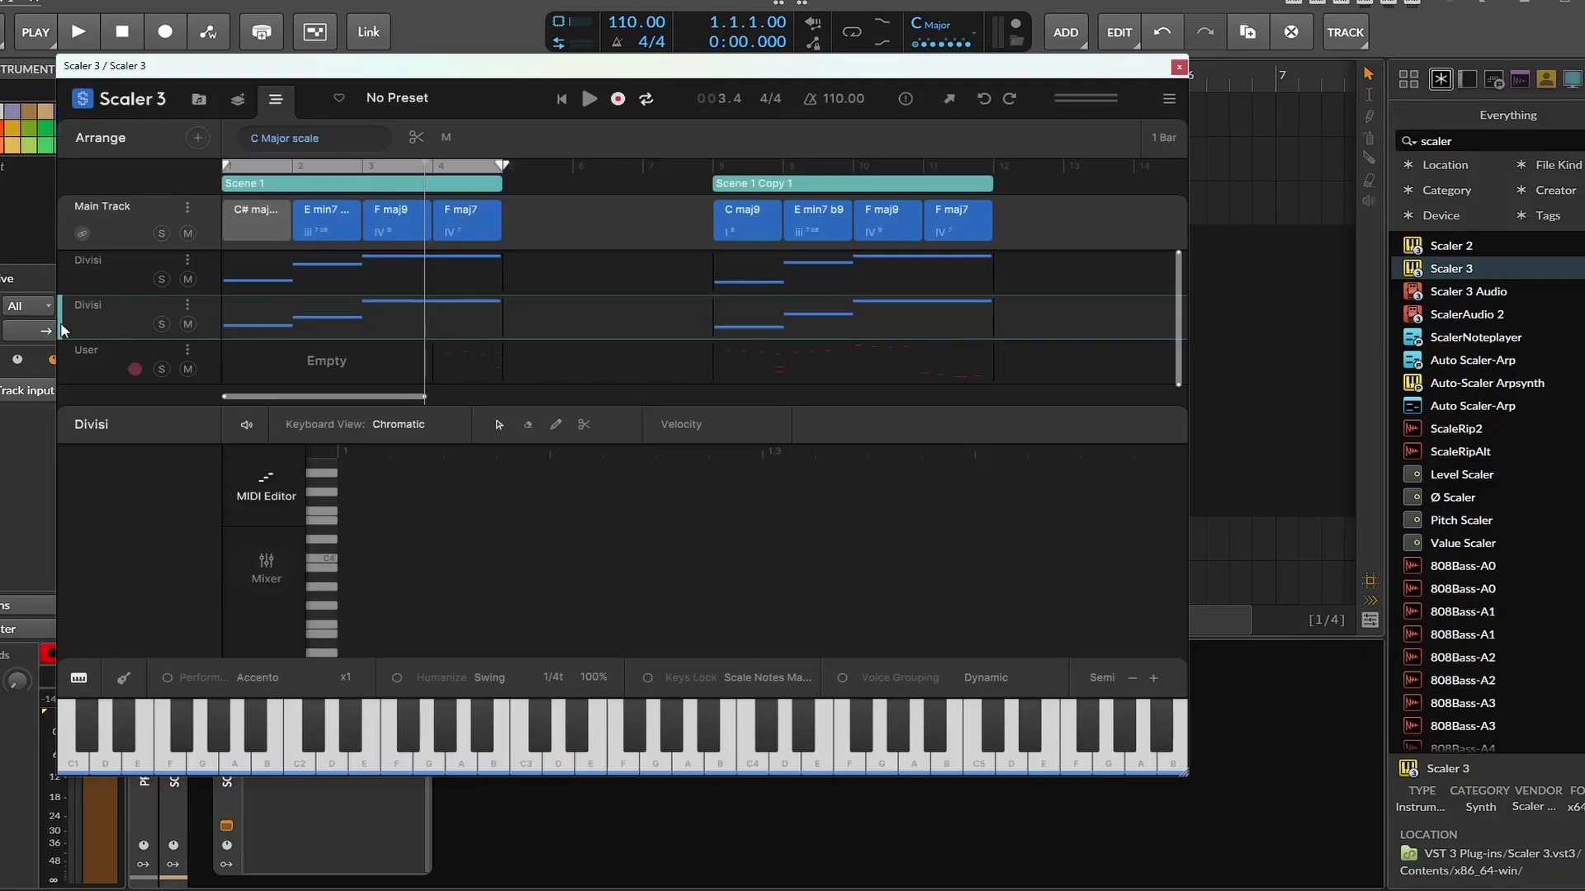
left_click(107, 265)
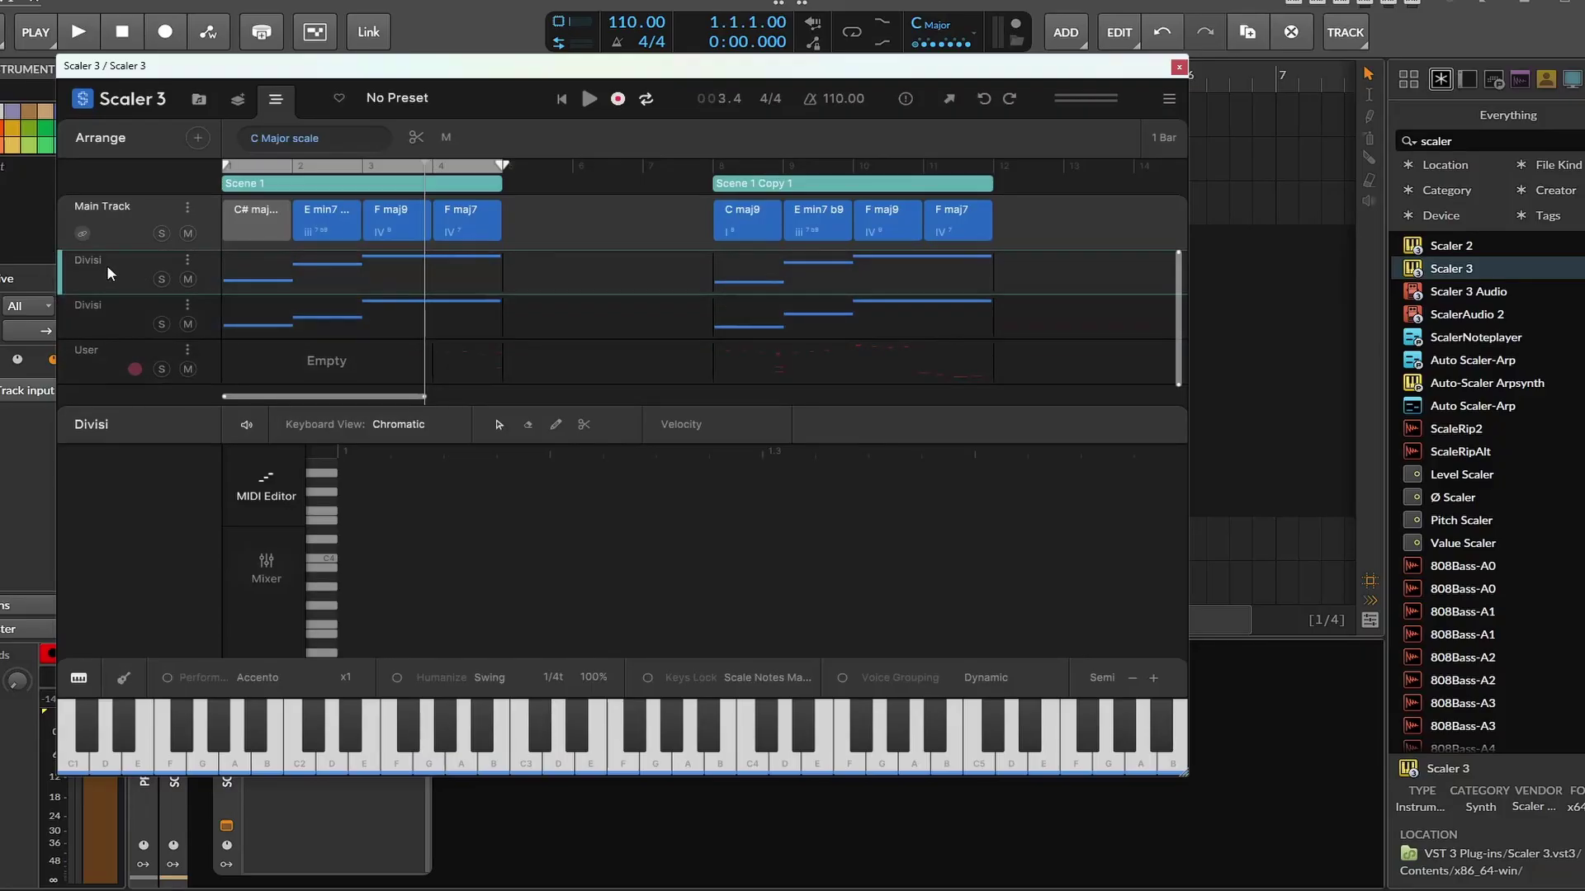
left_click(320, 212)
left_click(291, 274)
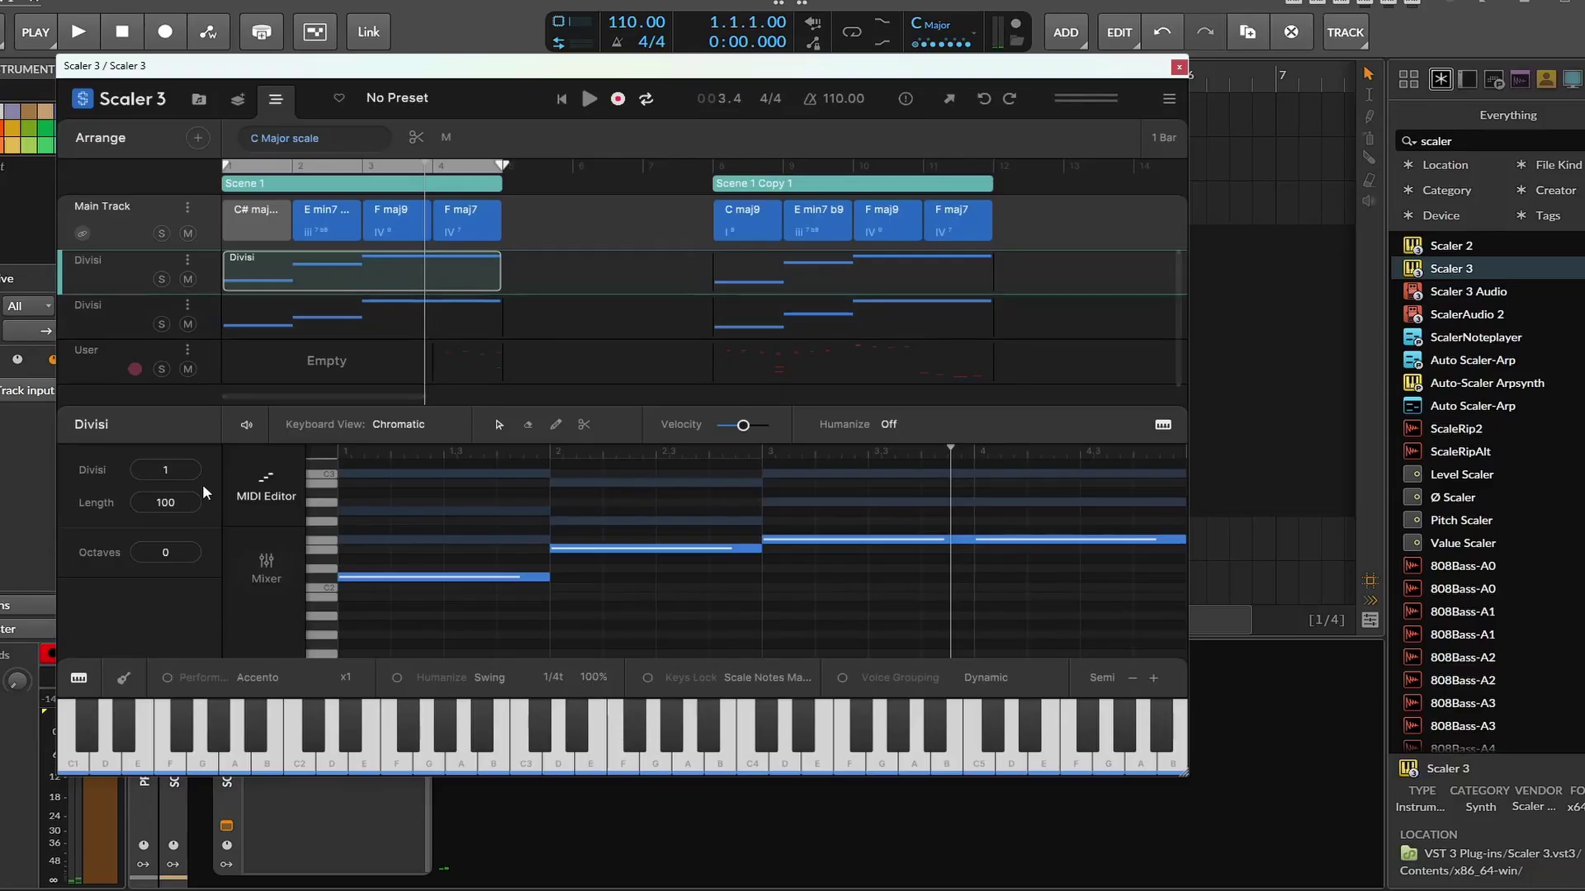
scroll(175, 468, "up", 3)
scroll(599, 567, "up", 3)
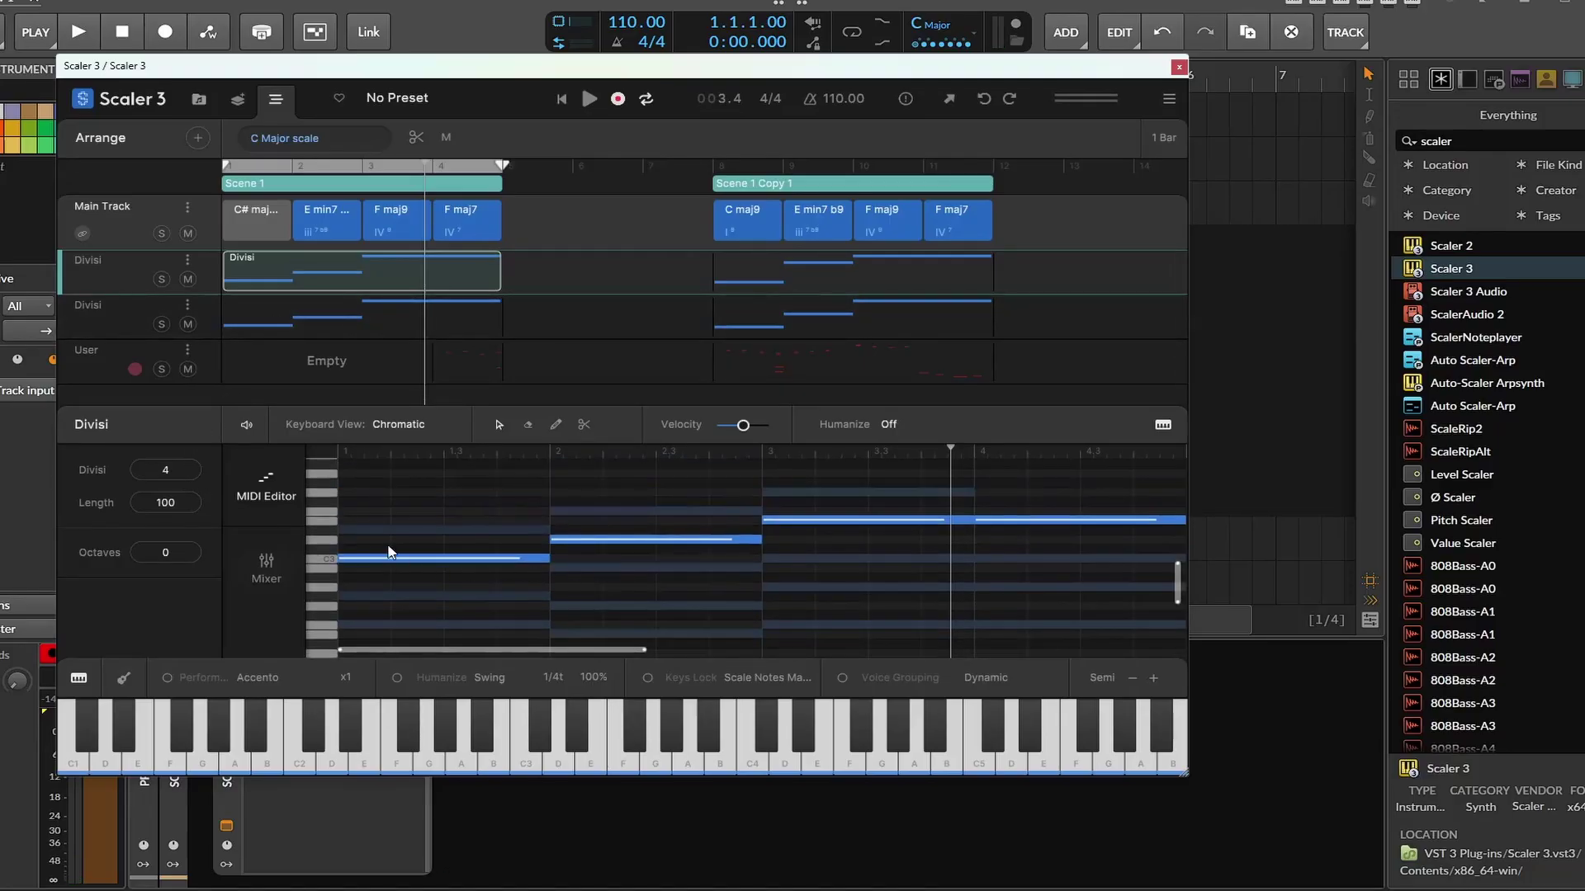
scroll(159, 467, "up", 1)
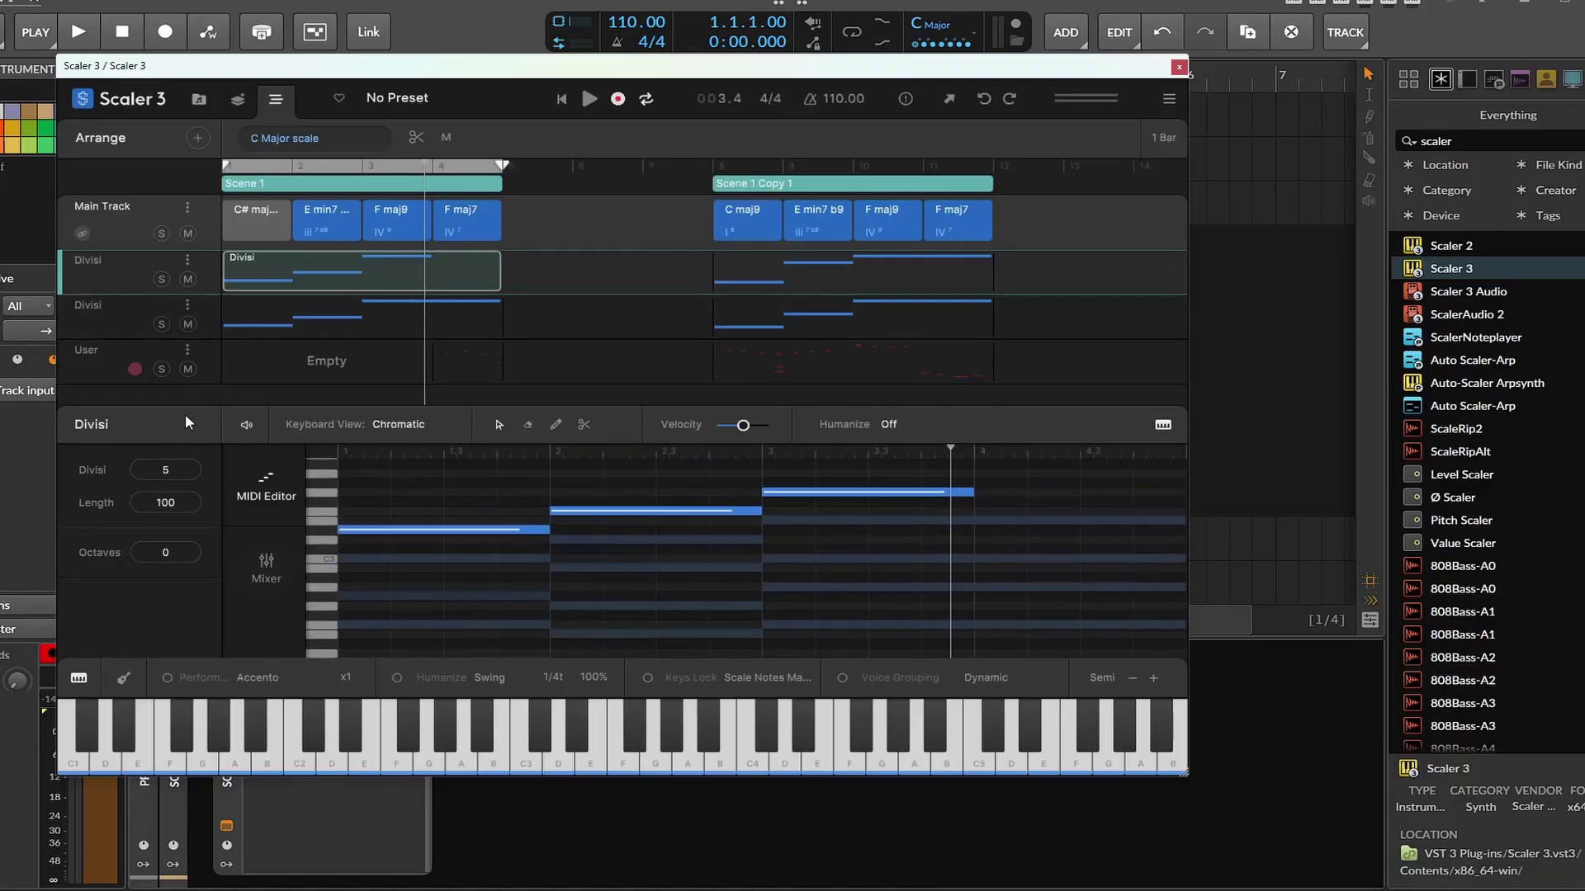
scroll(173, 472, "down", 1)
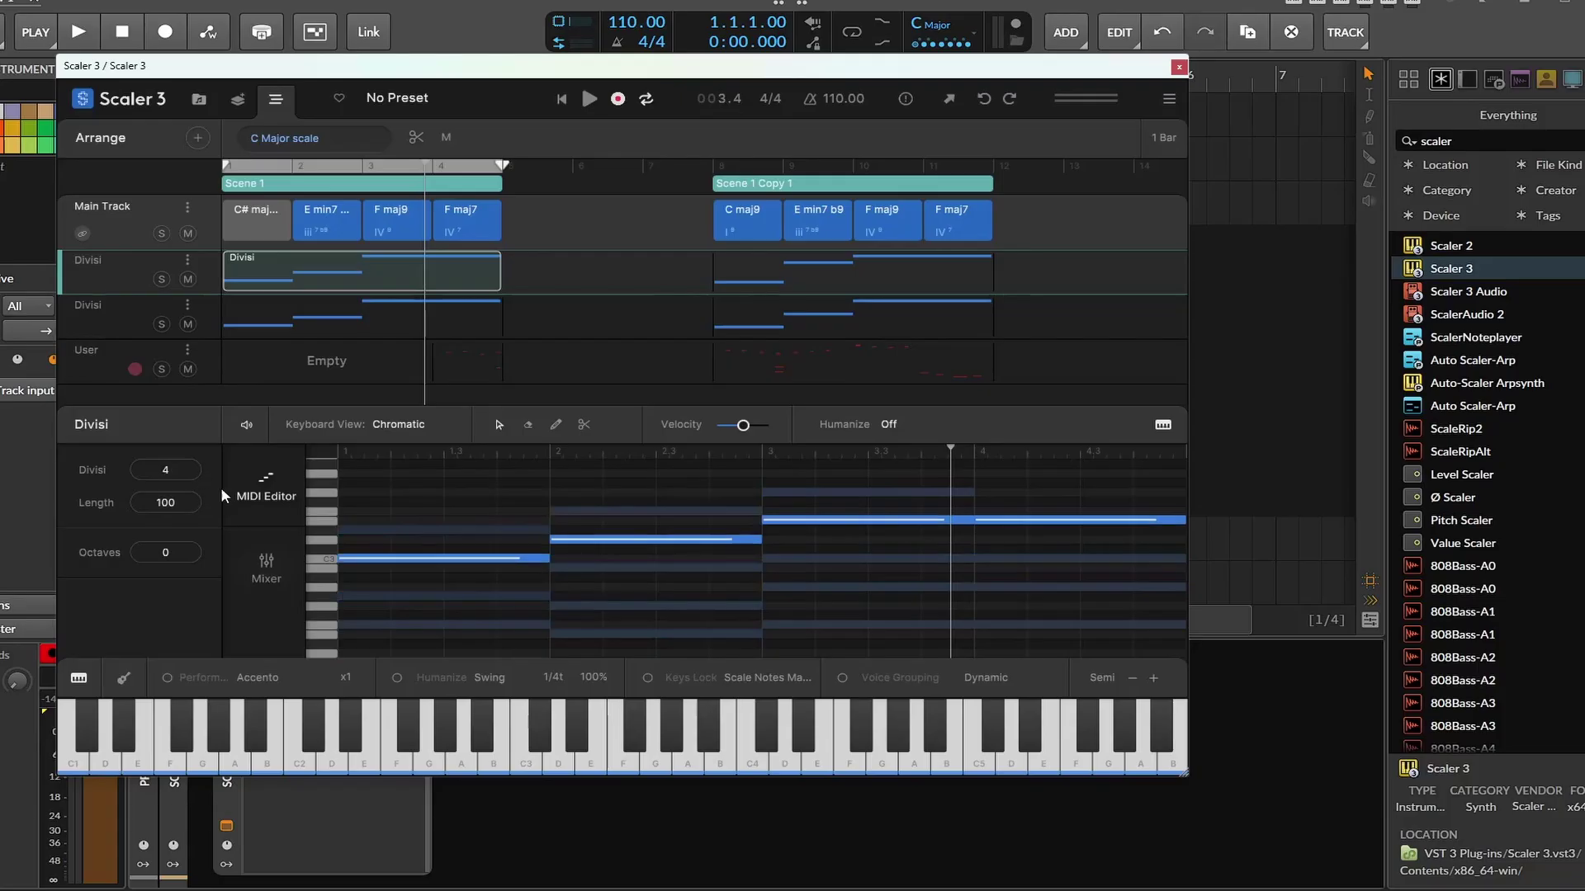
scroll(624, 582, "down", 2)
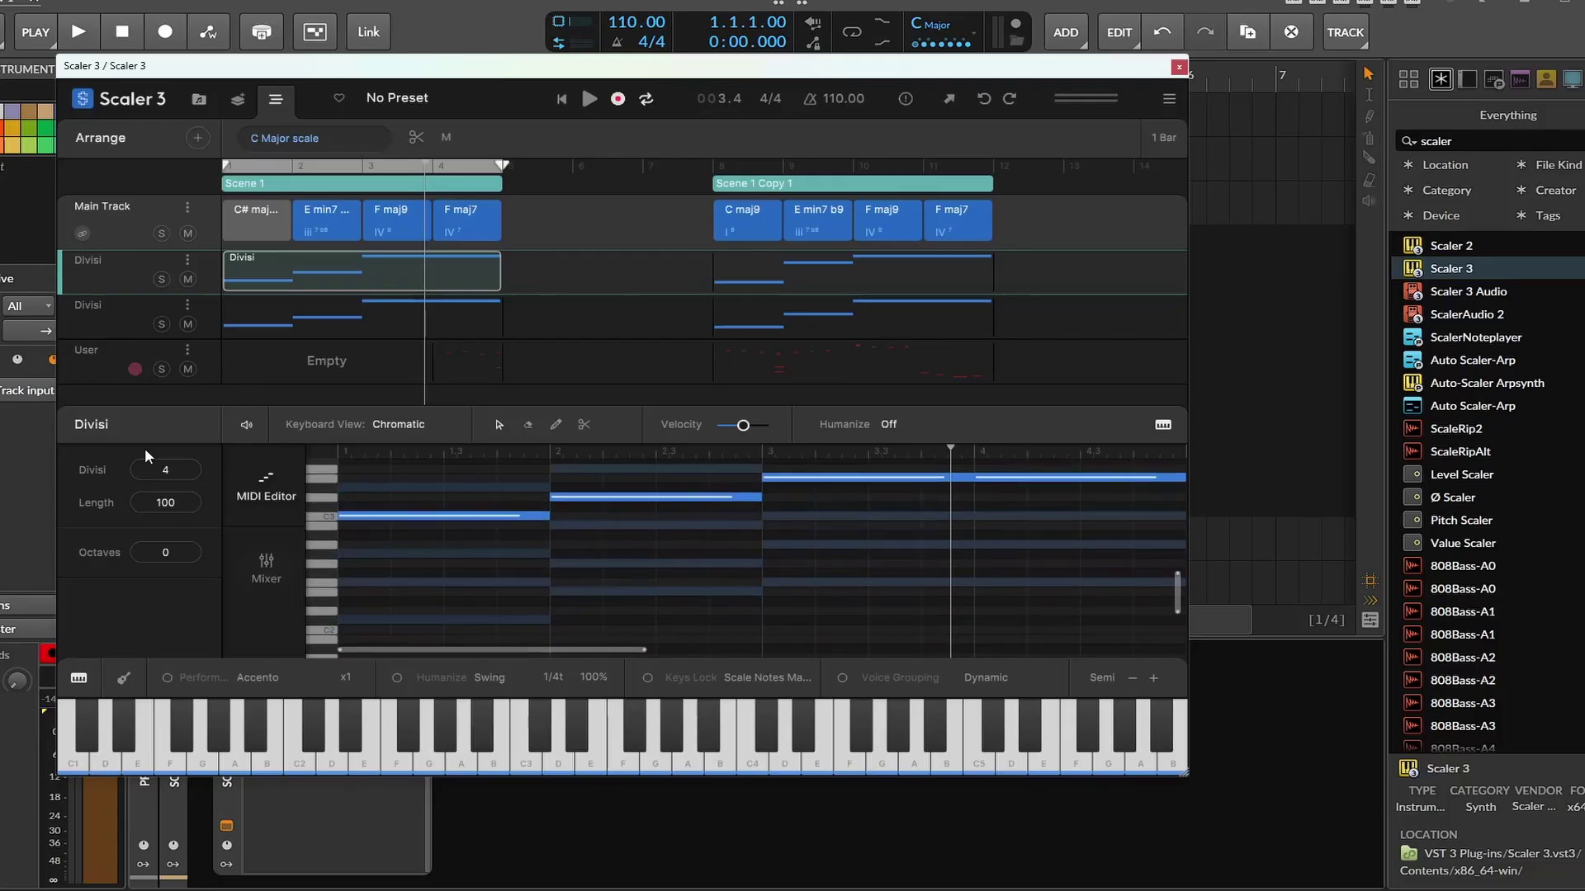
scroll(171, 475, "up", 1)
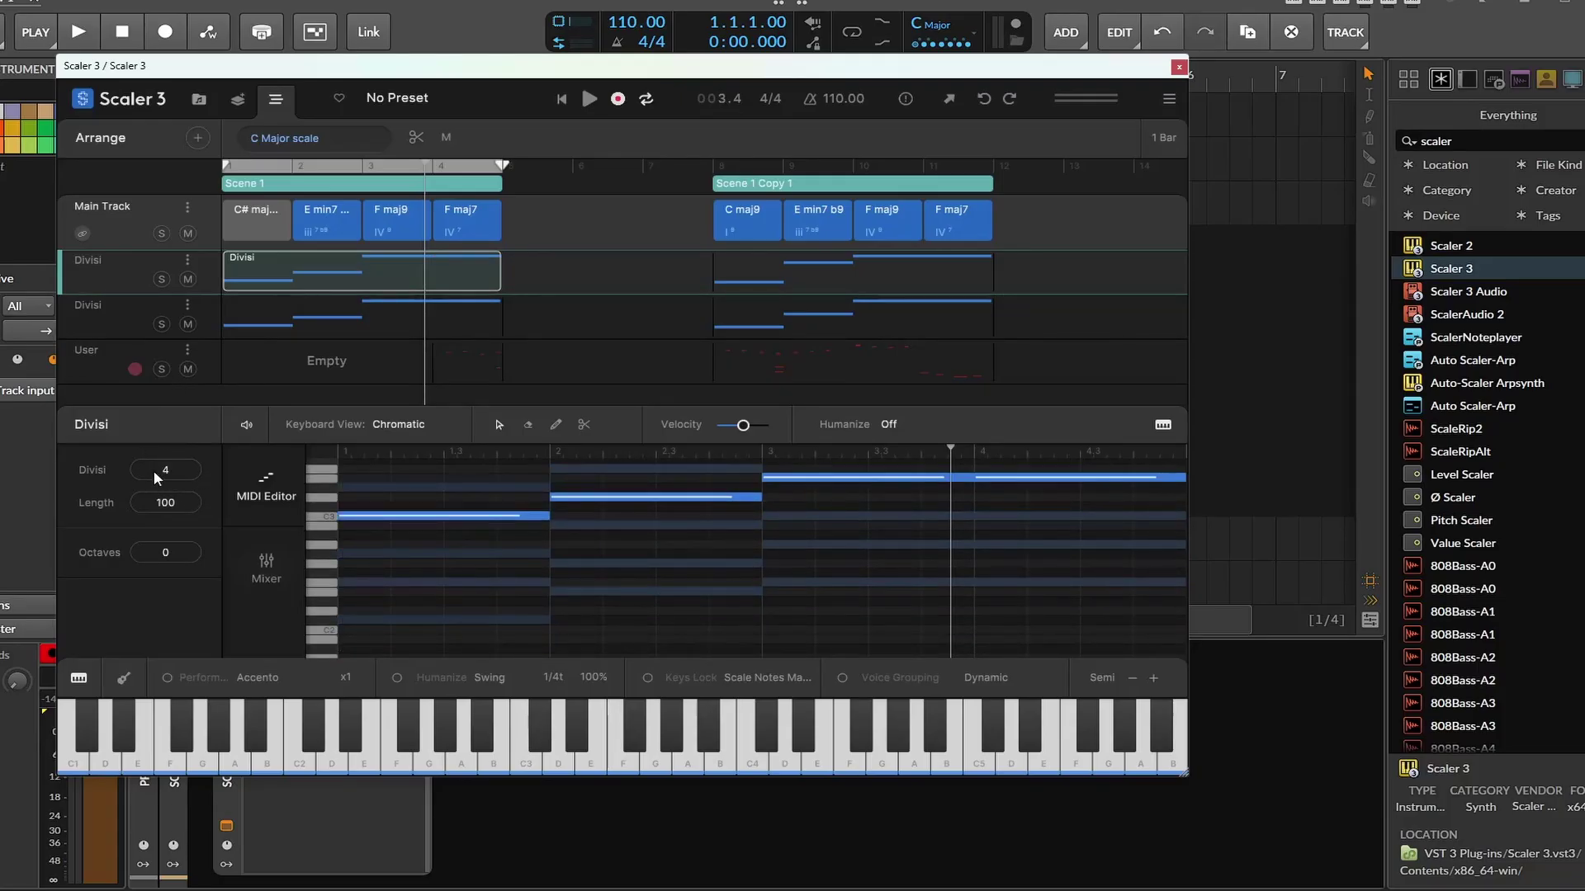
scroll(527, 533, "up", 3)
scroll(526, 533, "down", 3)
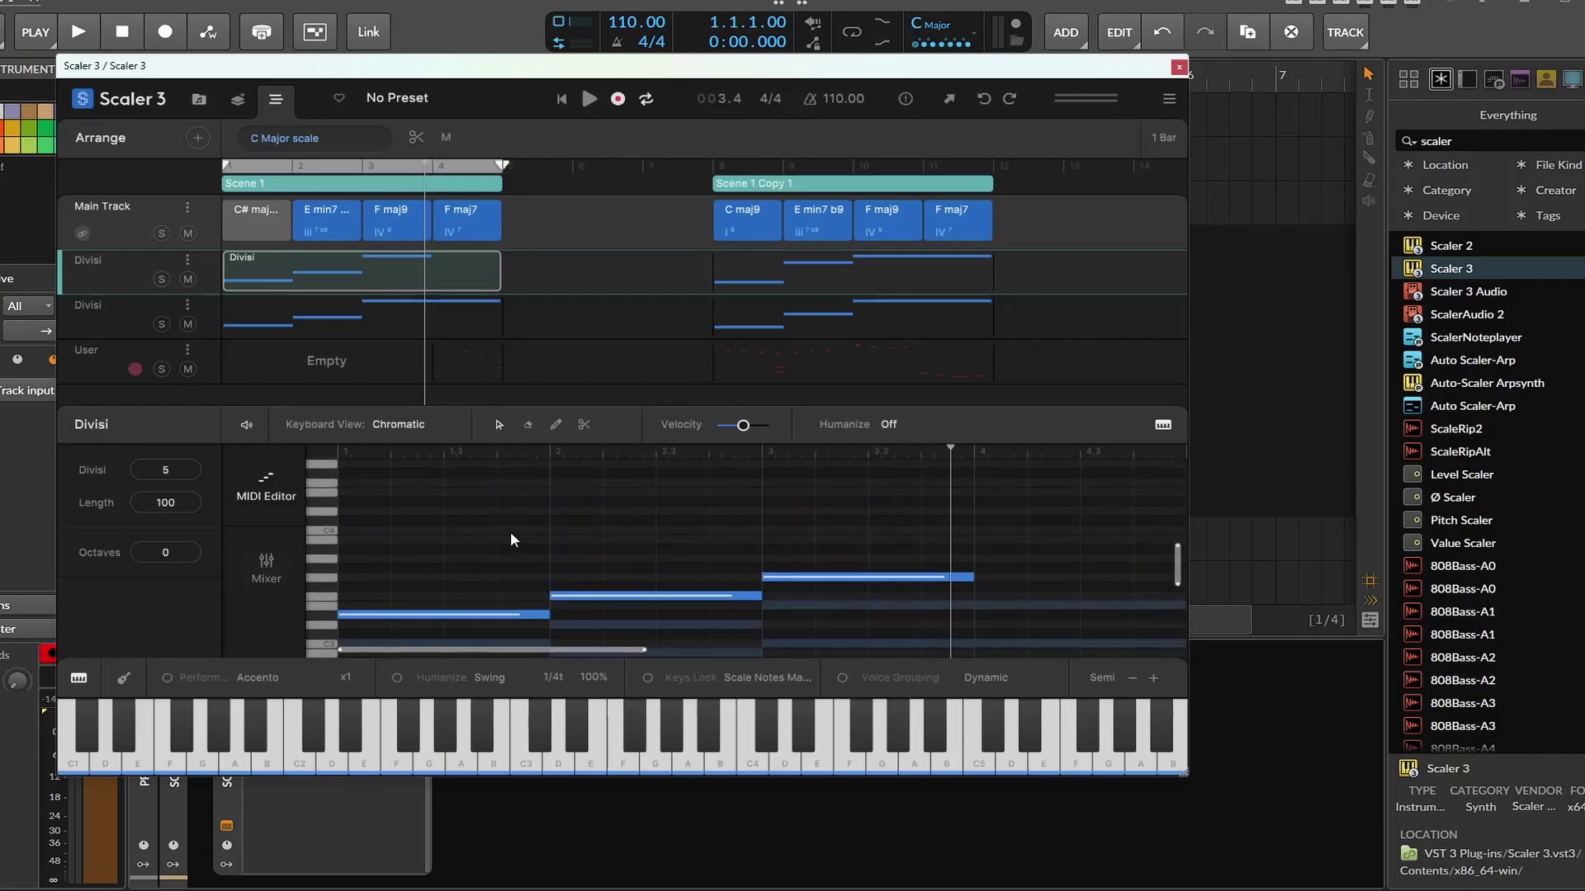
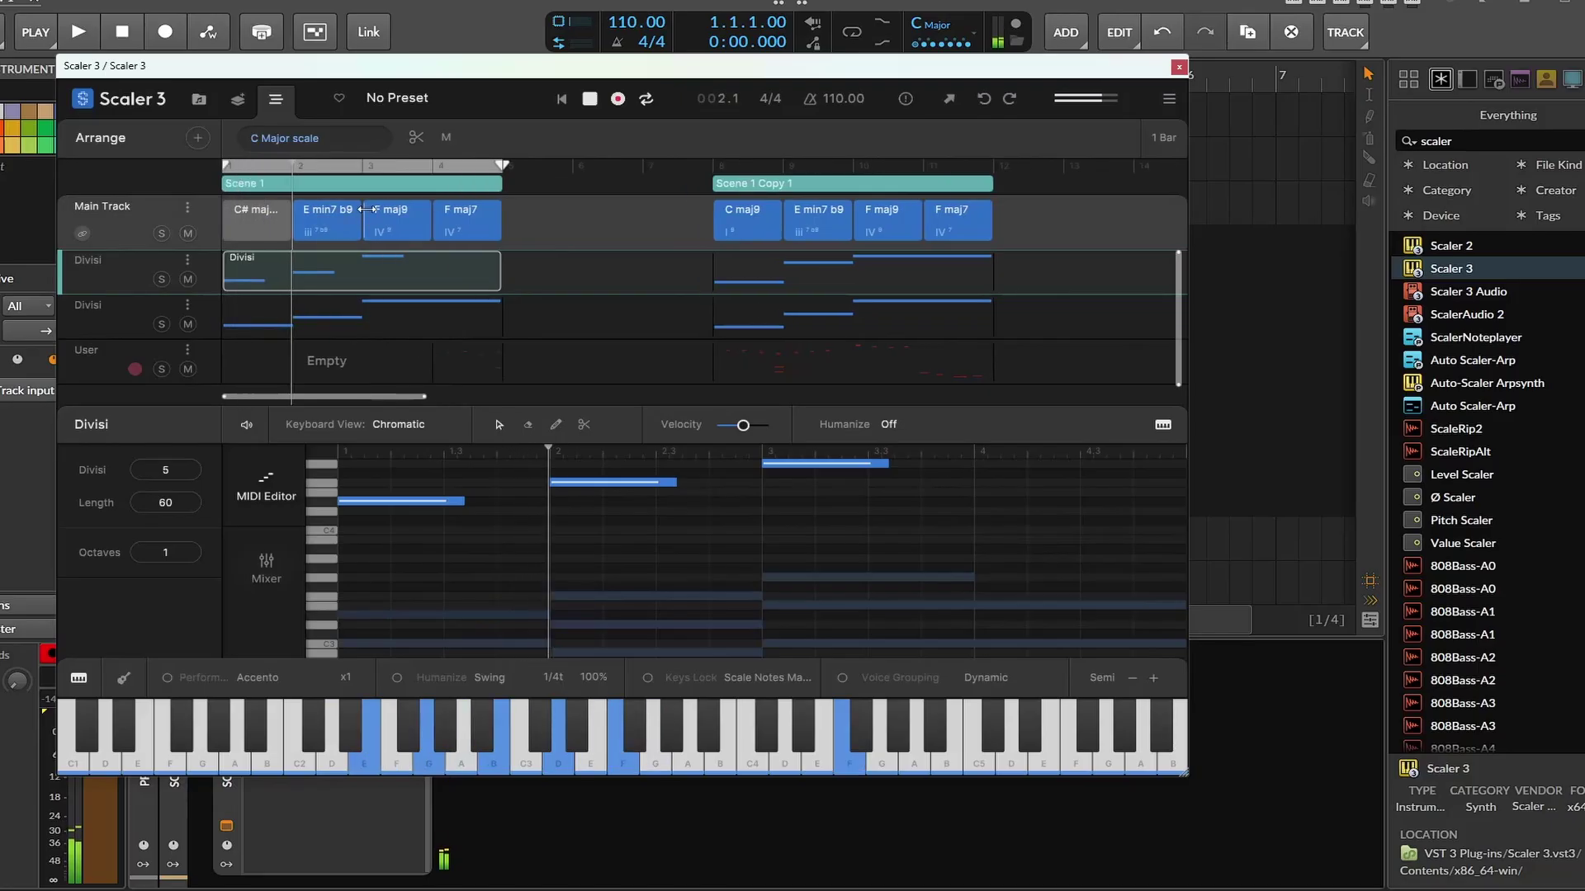
- Mute the Main Track and lower Divisi track, and give the upper Divisi track the Acid V (VST) instrument set to EXT
left_click(186, 235)
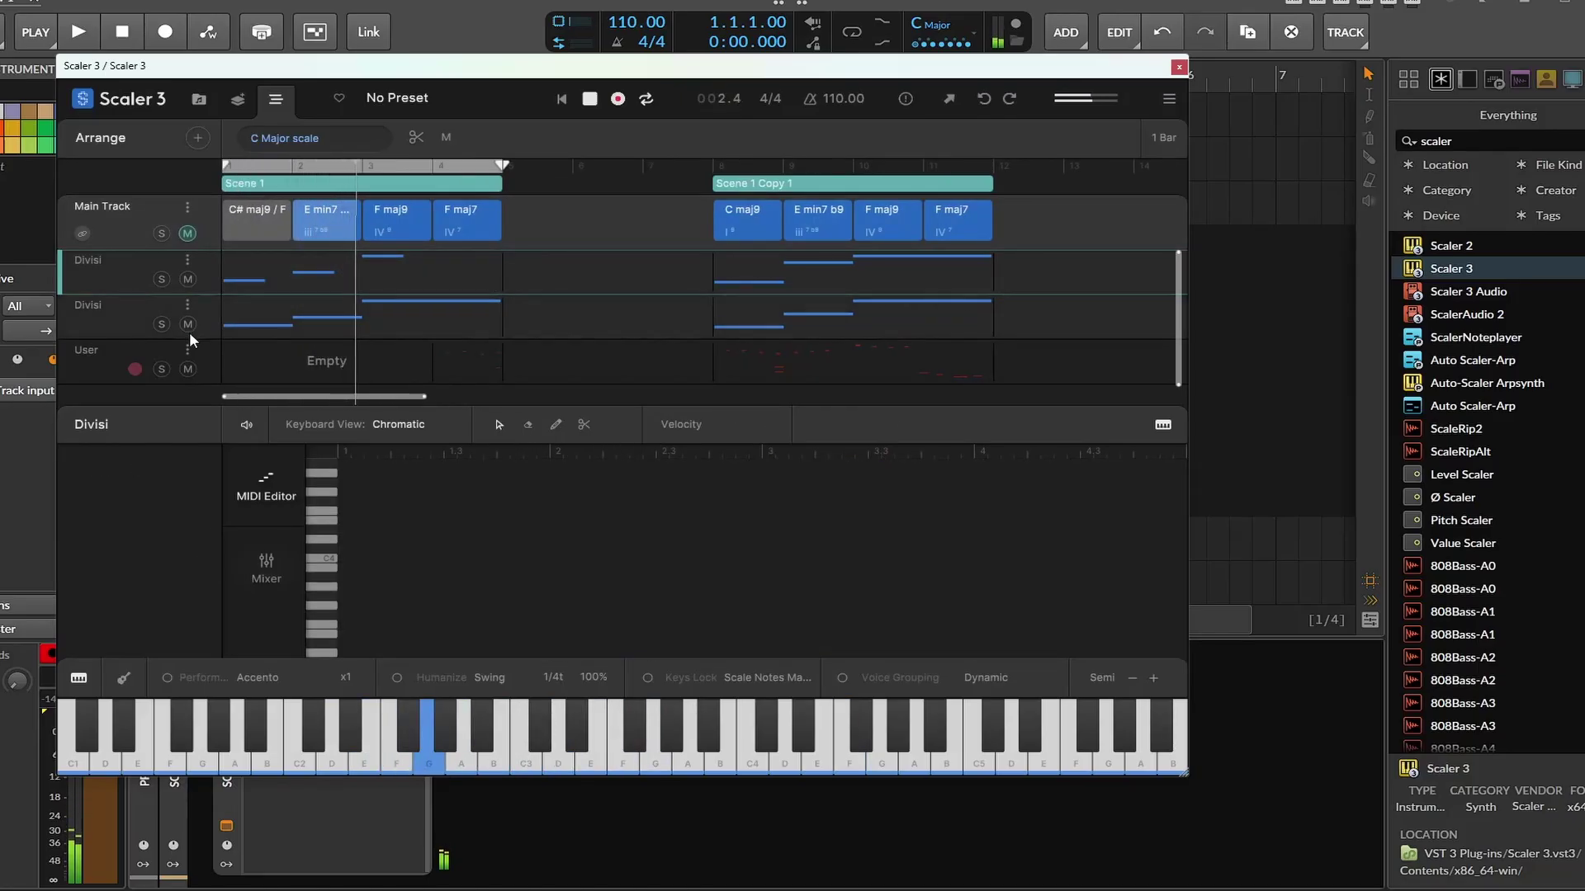
left_click(188, 324)
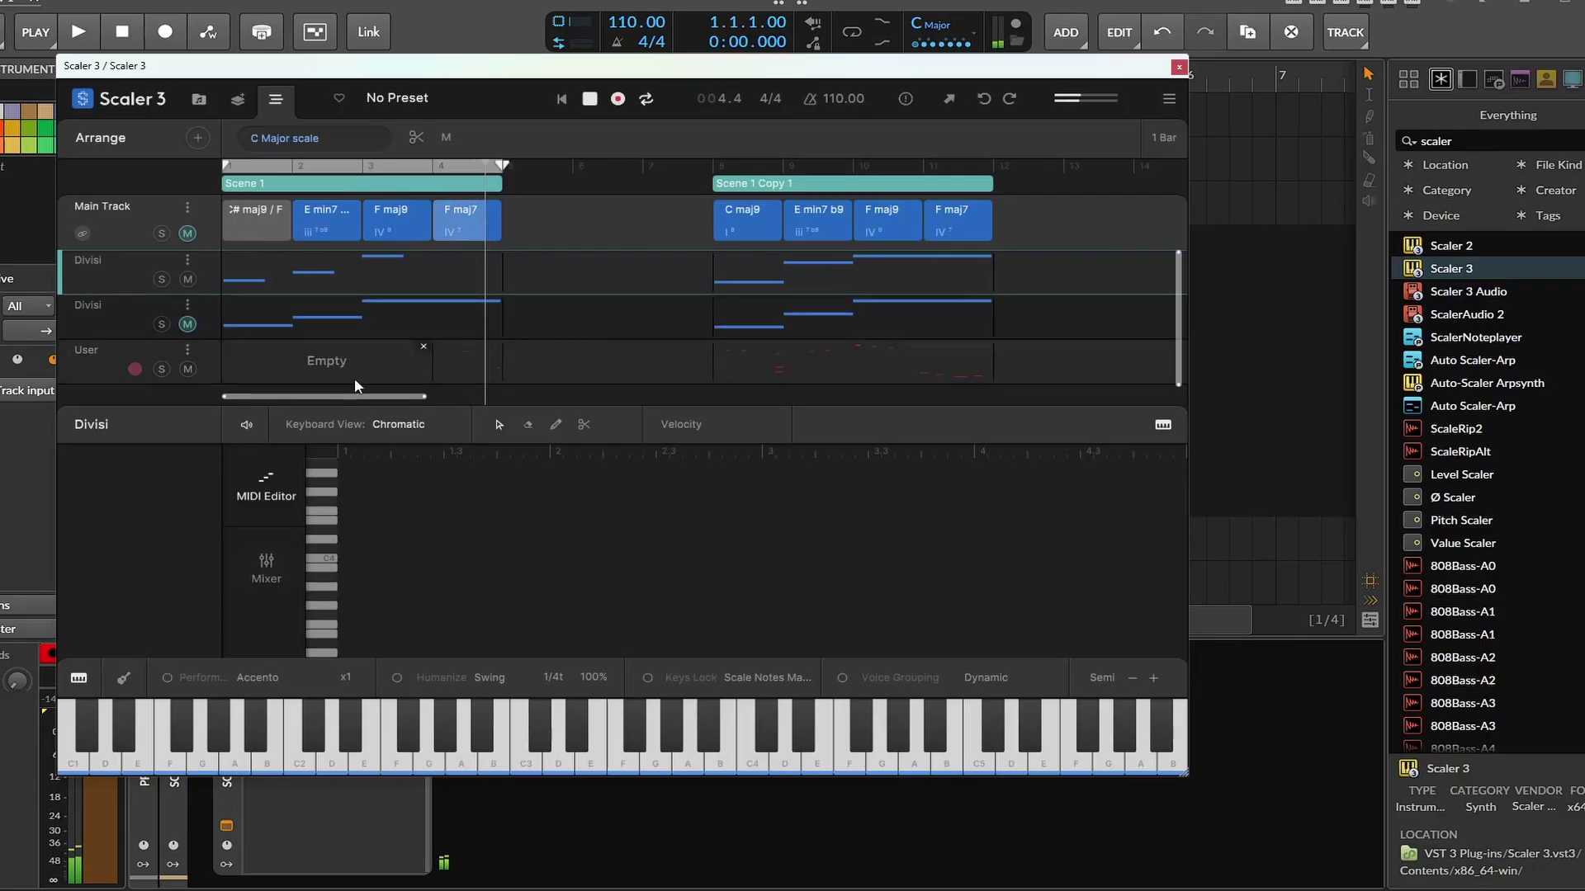
left_click(266, 566)
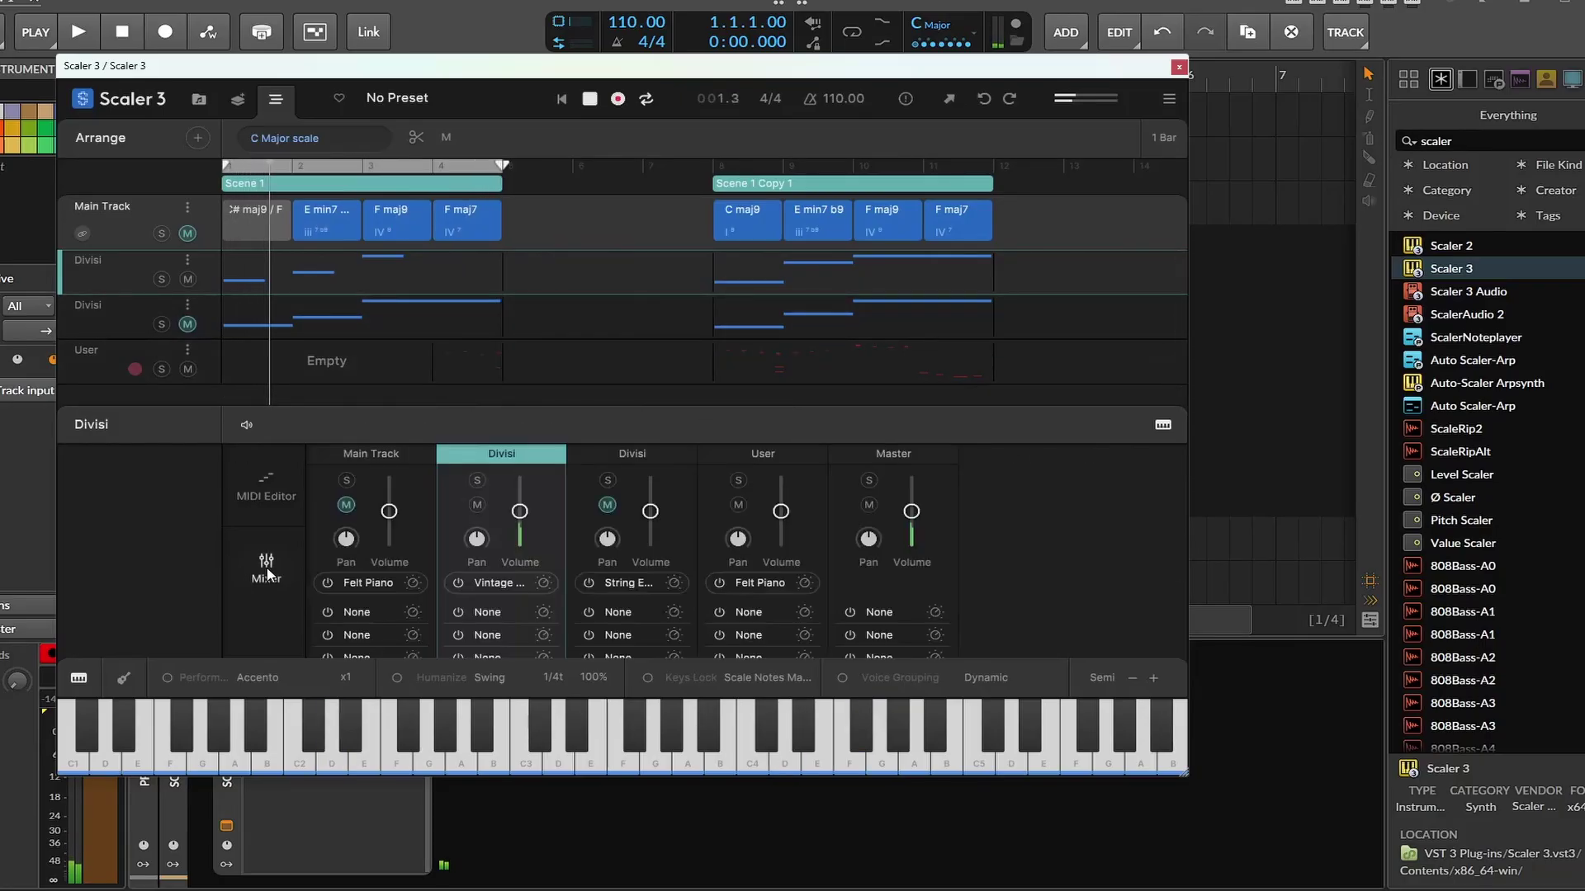
left_click(502, 583)
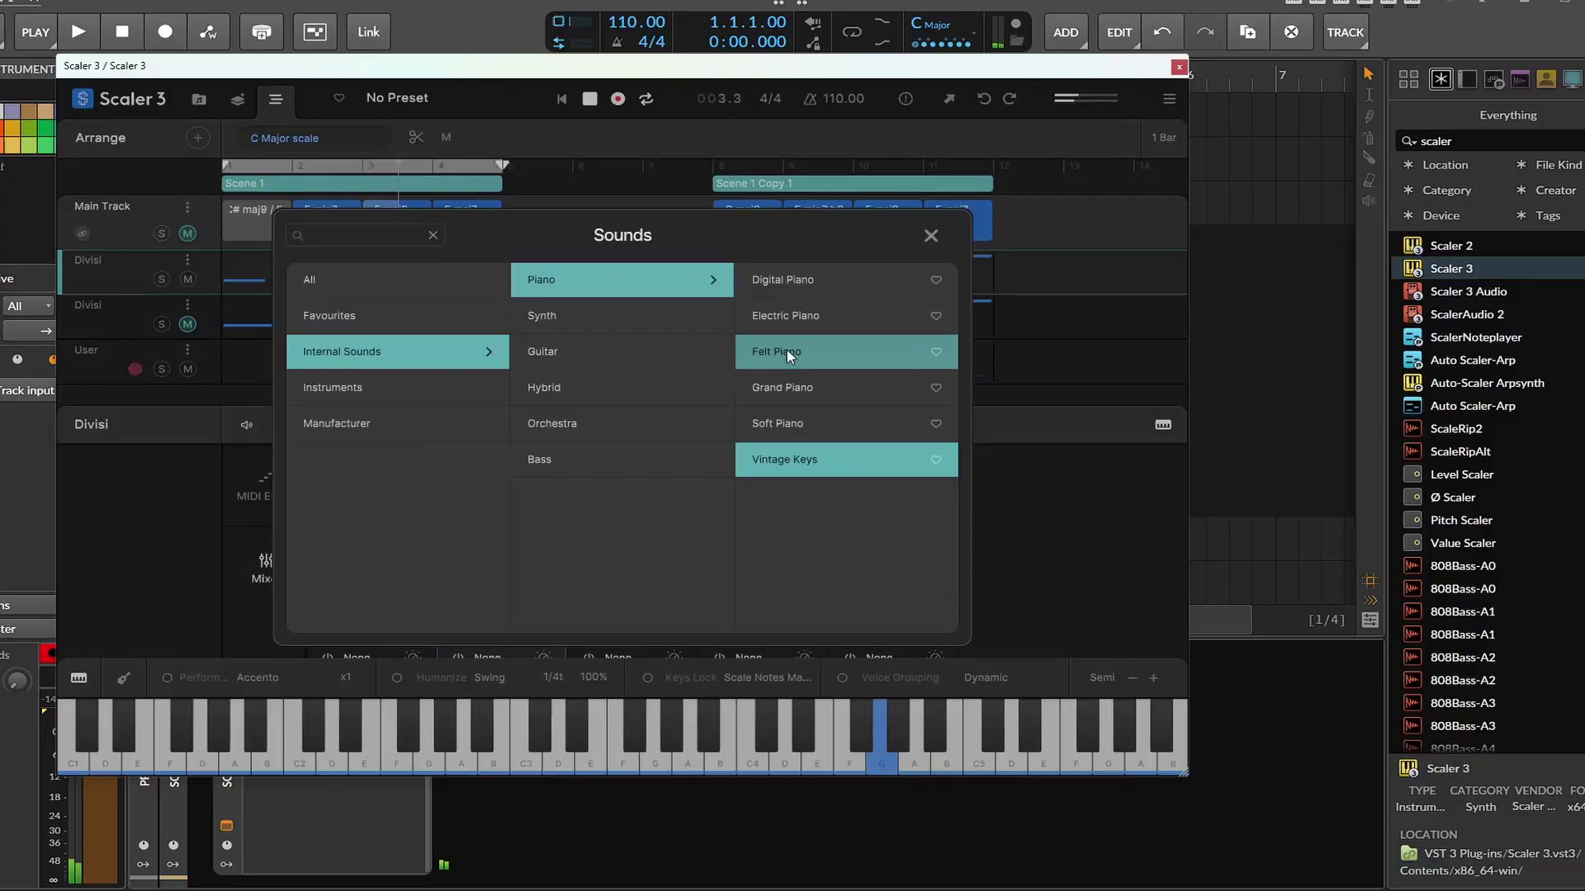
left_click(423, 393)
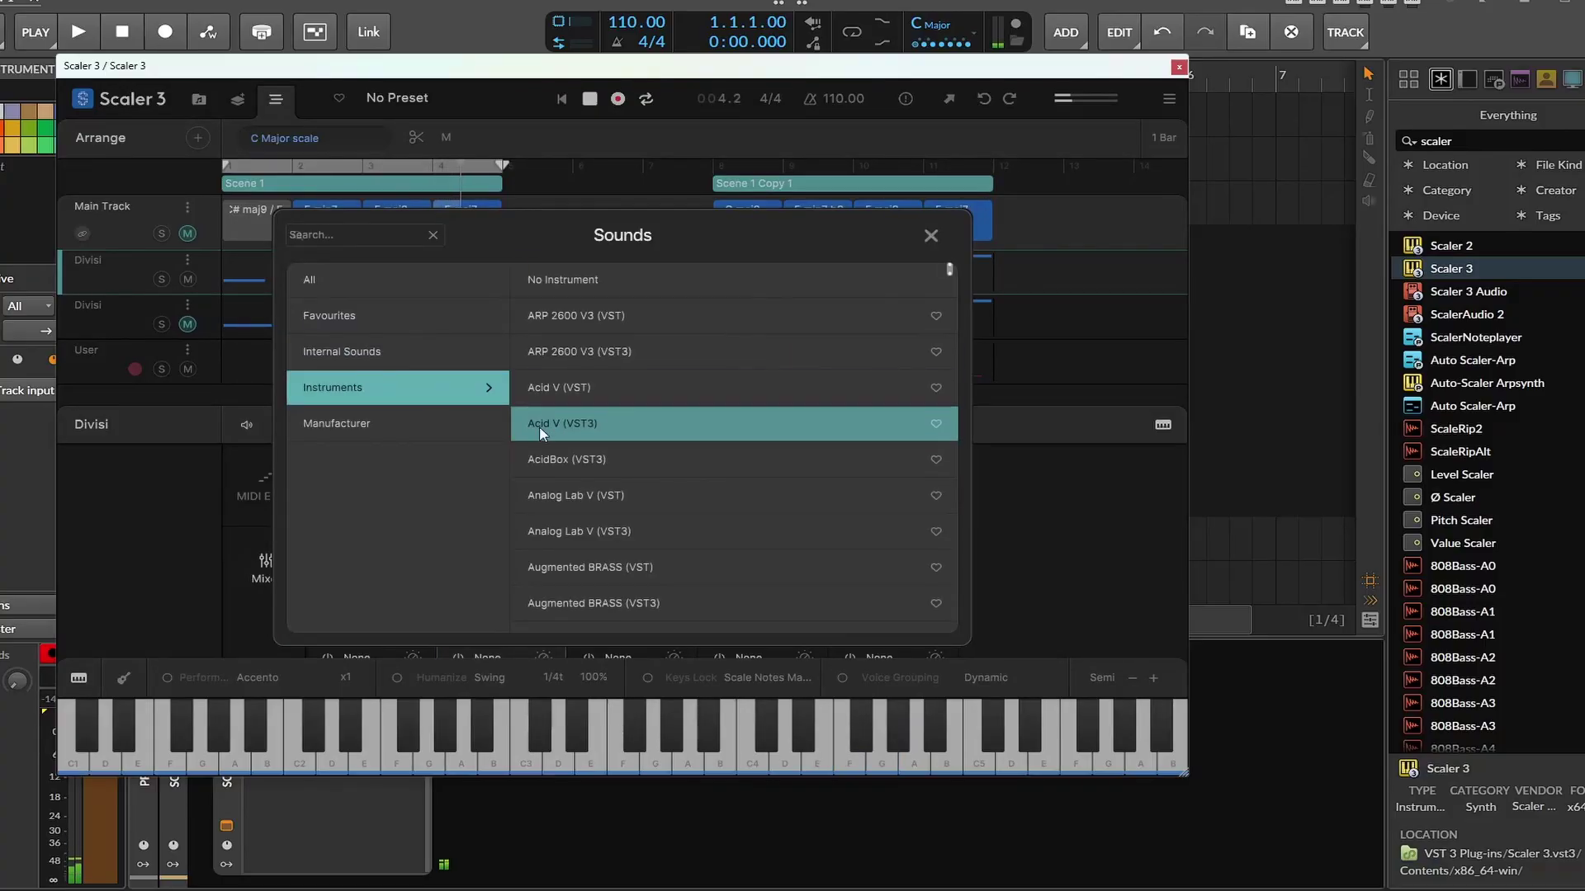
left_click(586, 398)
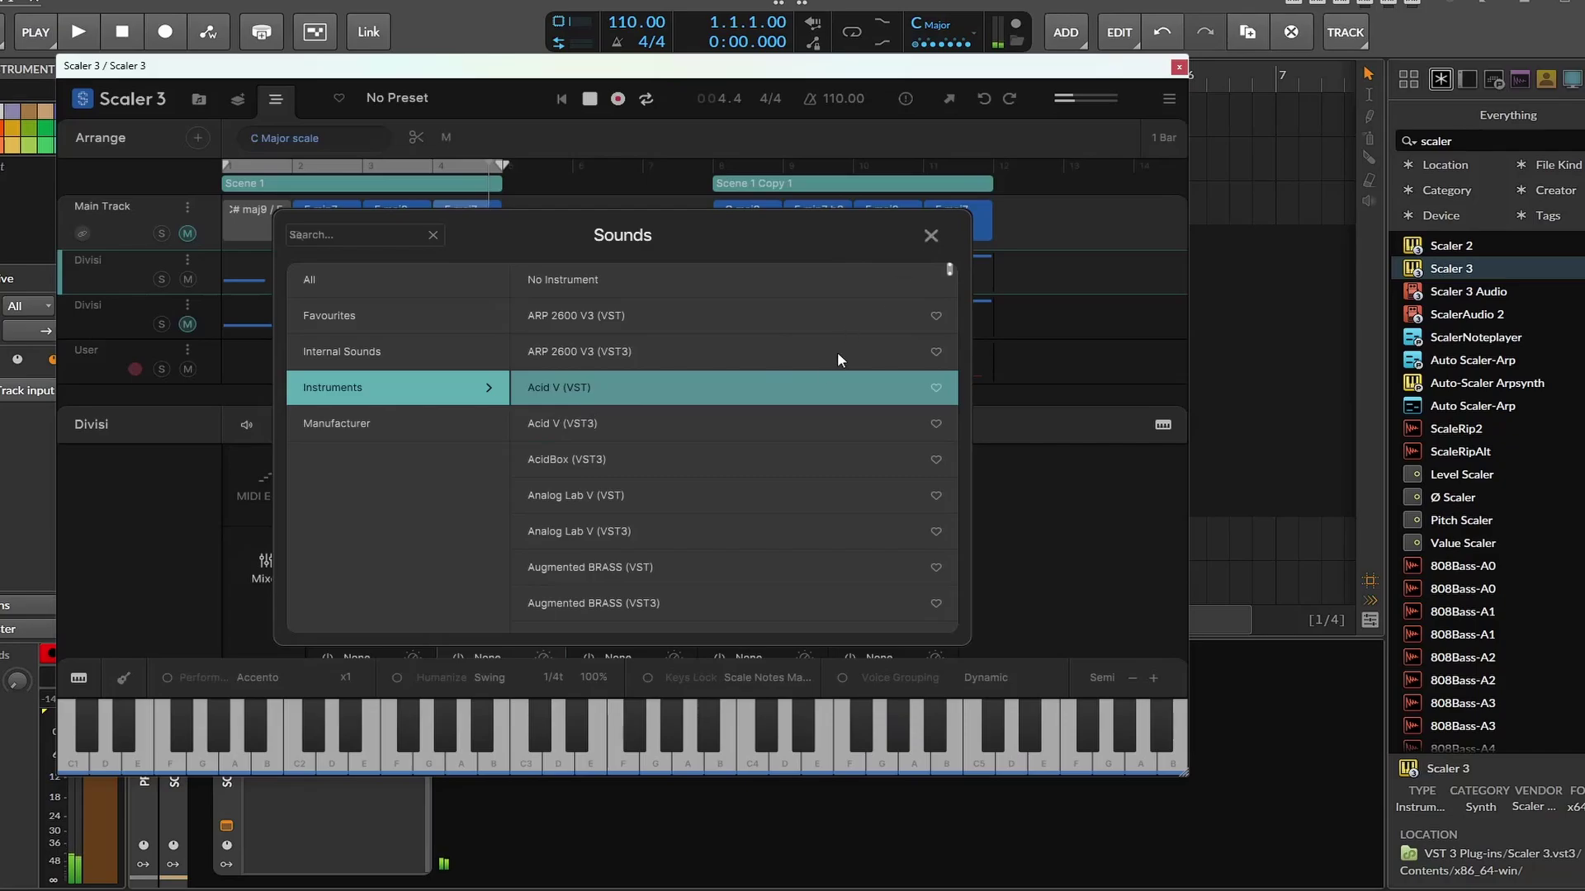
double_click(821, 391)
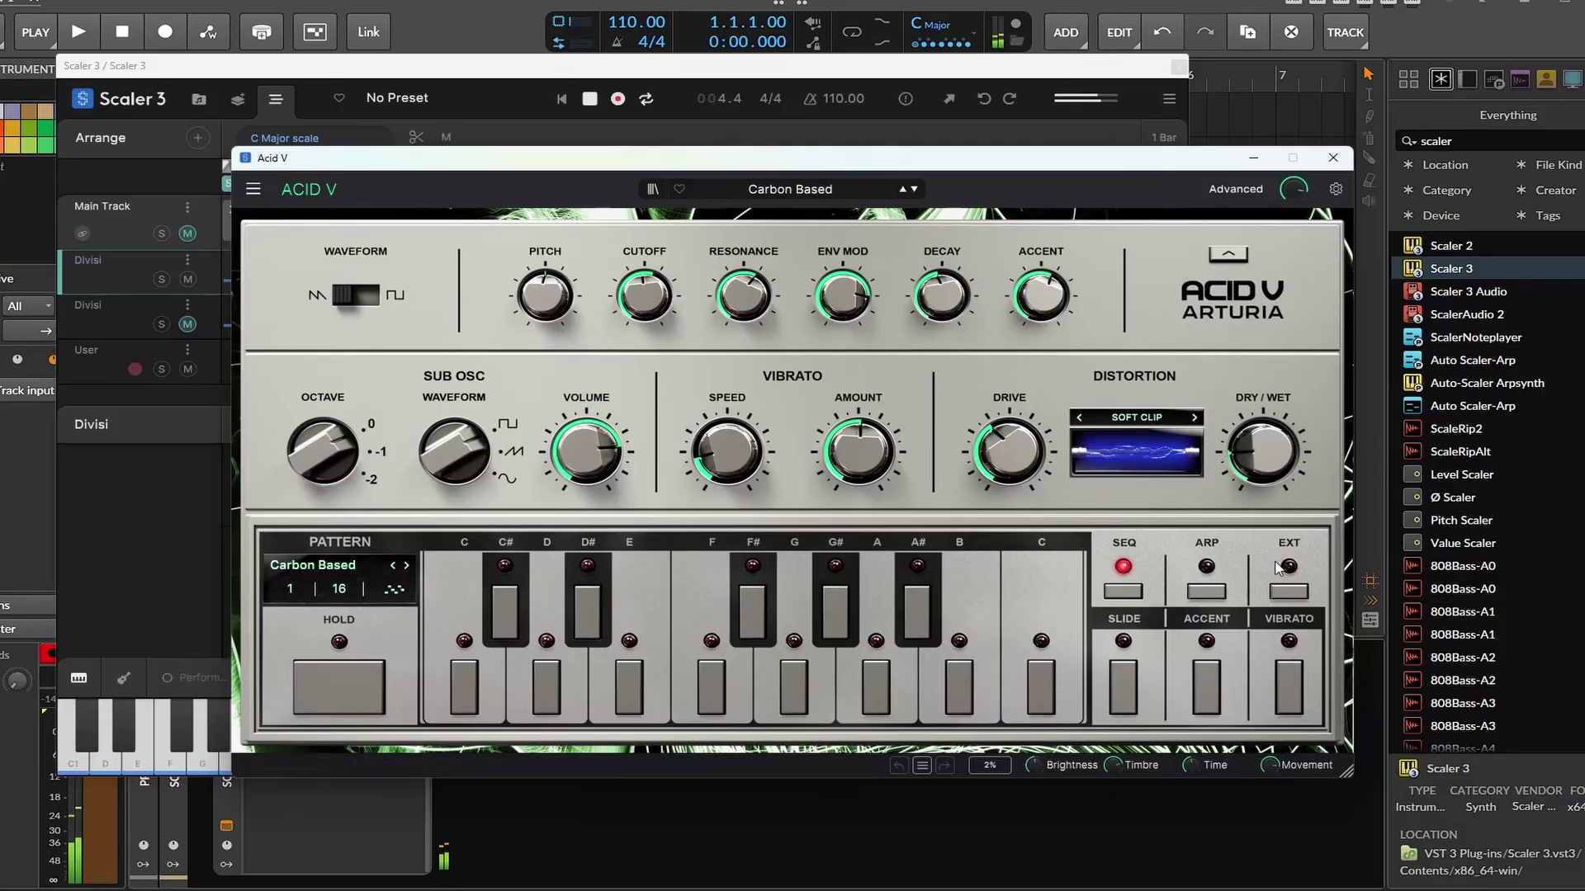
left_click(1288, 591)
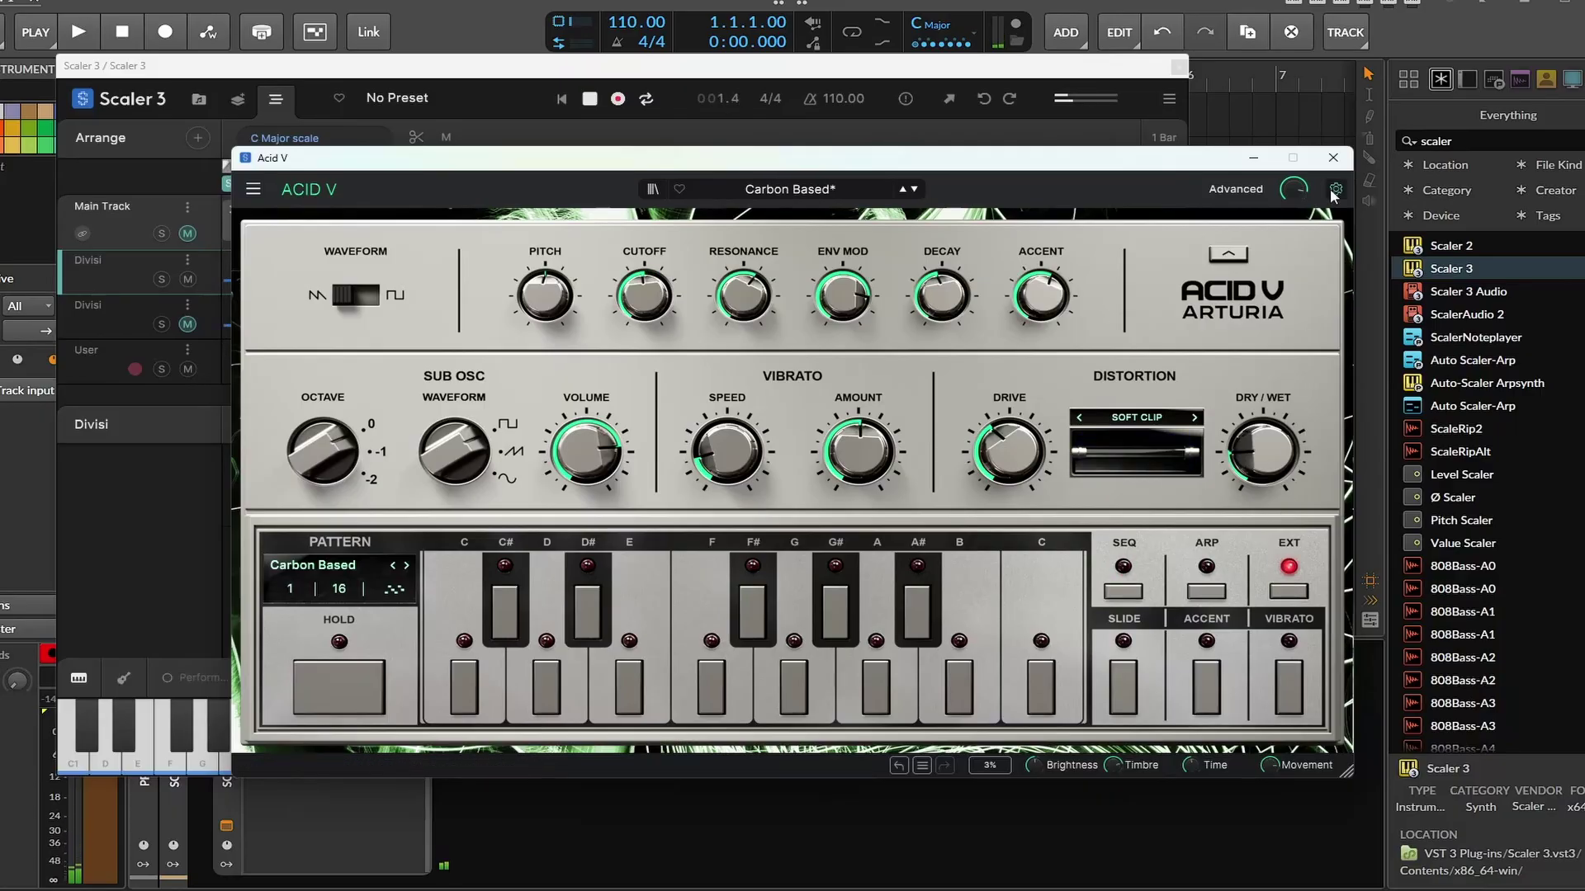
left_click(1332, 157)
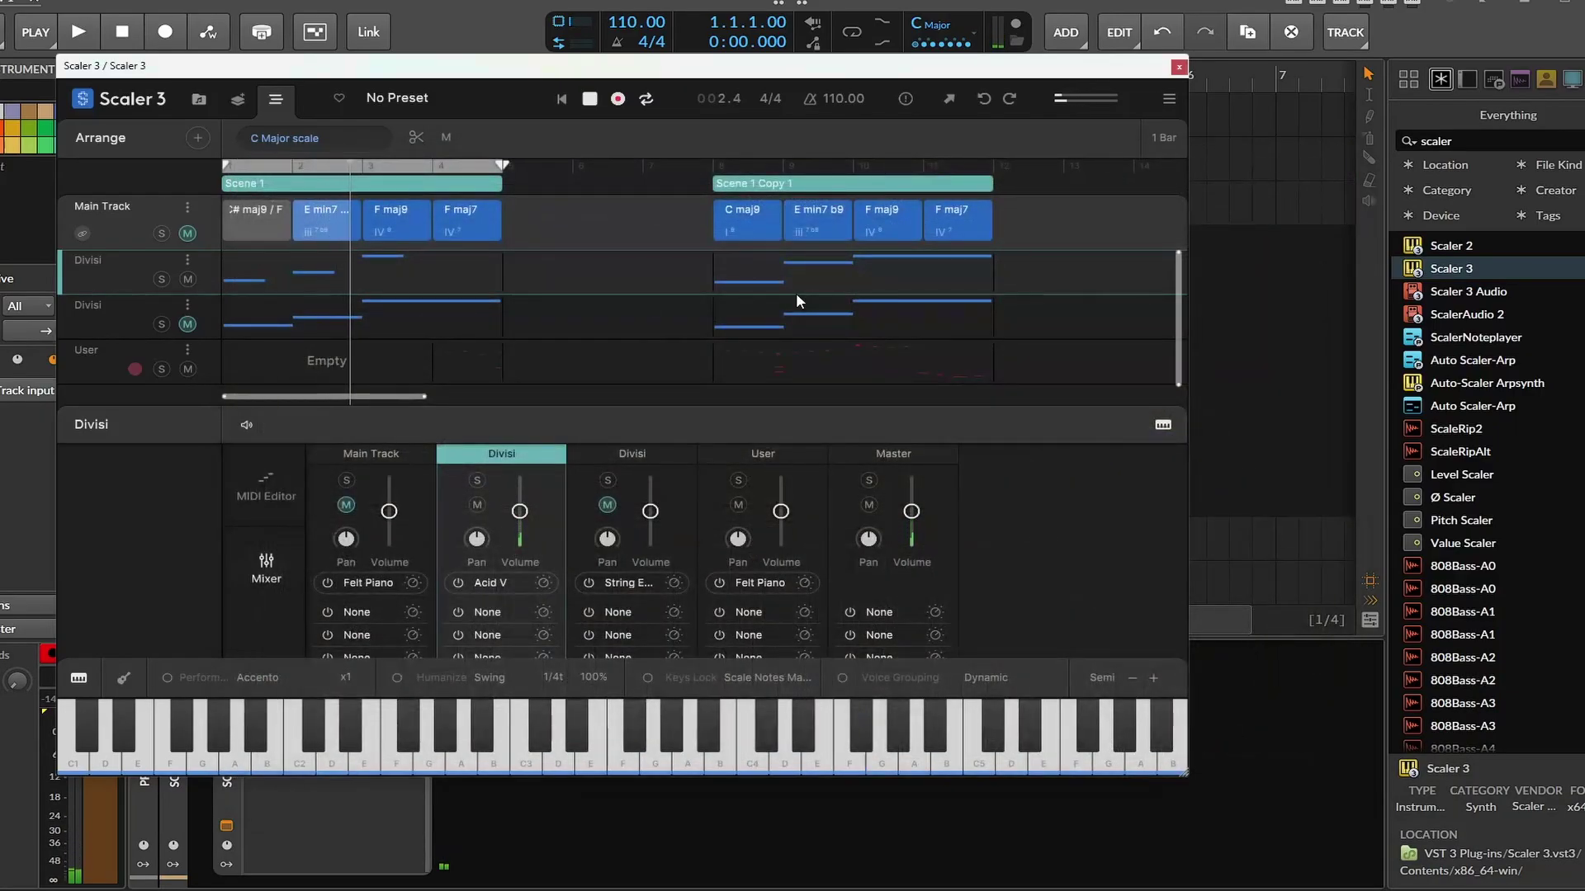
- Mute the User track and unmute the lower Divisi track
mouse_move(751, 293)
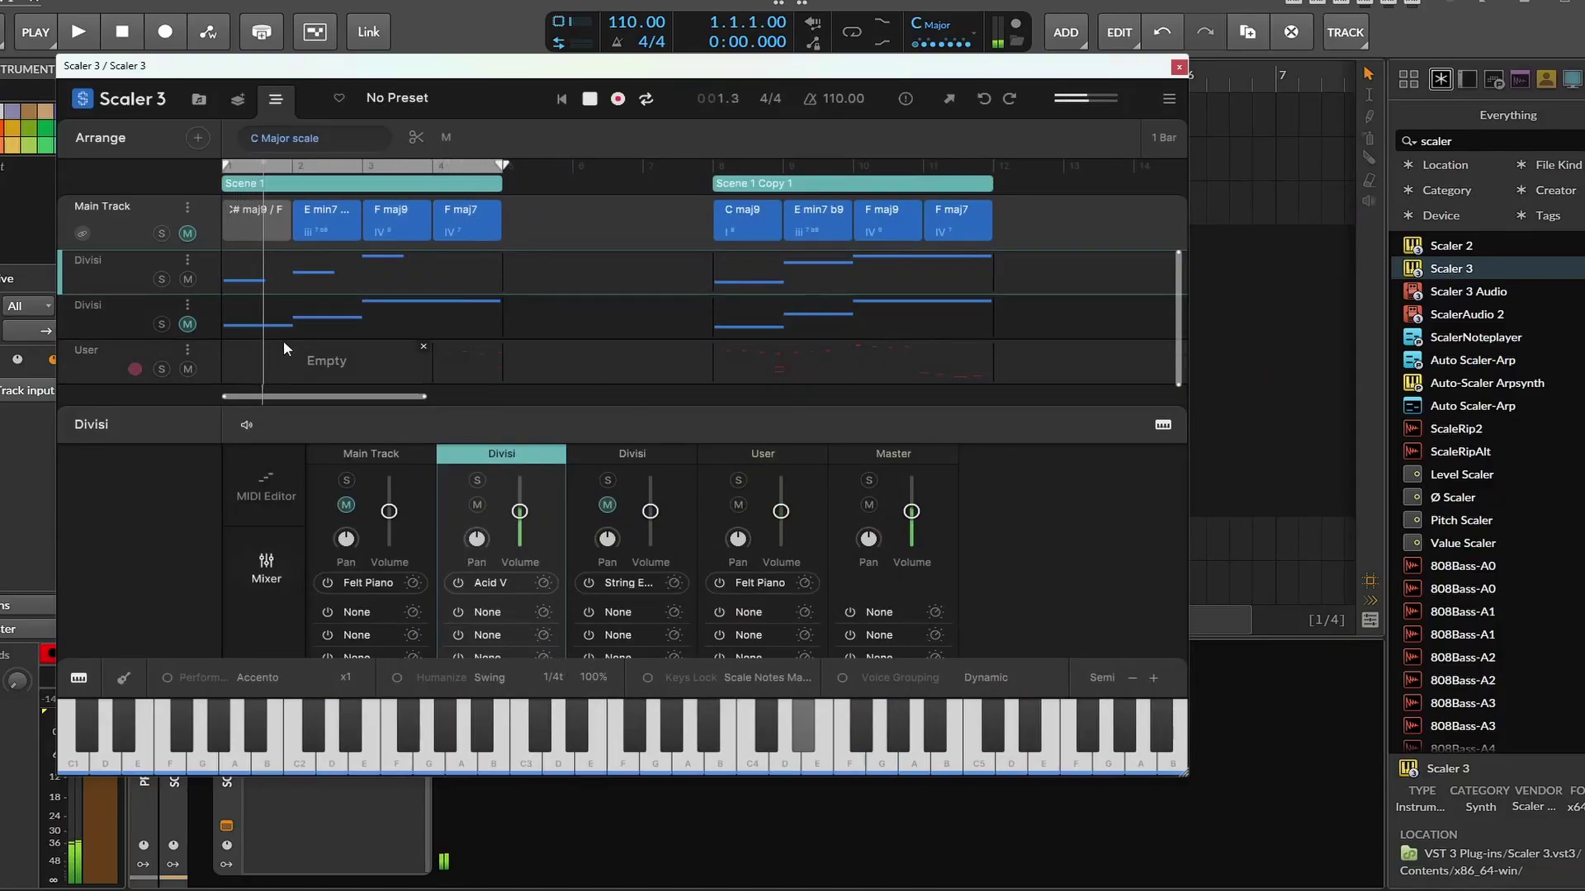
left_click(186, 368)
left_click(189, 326)
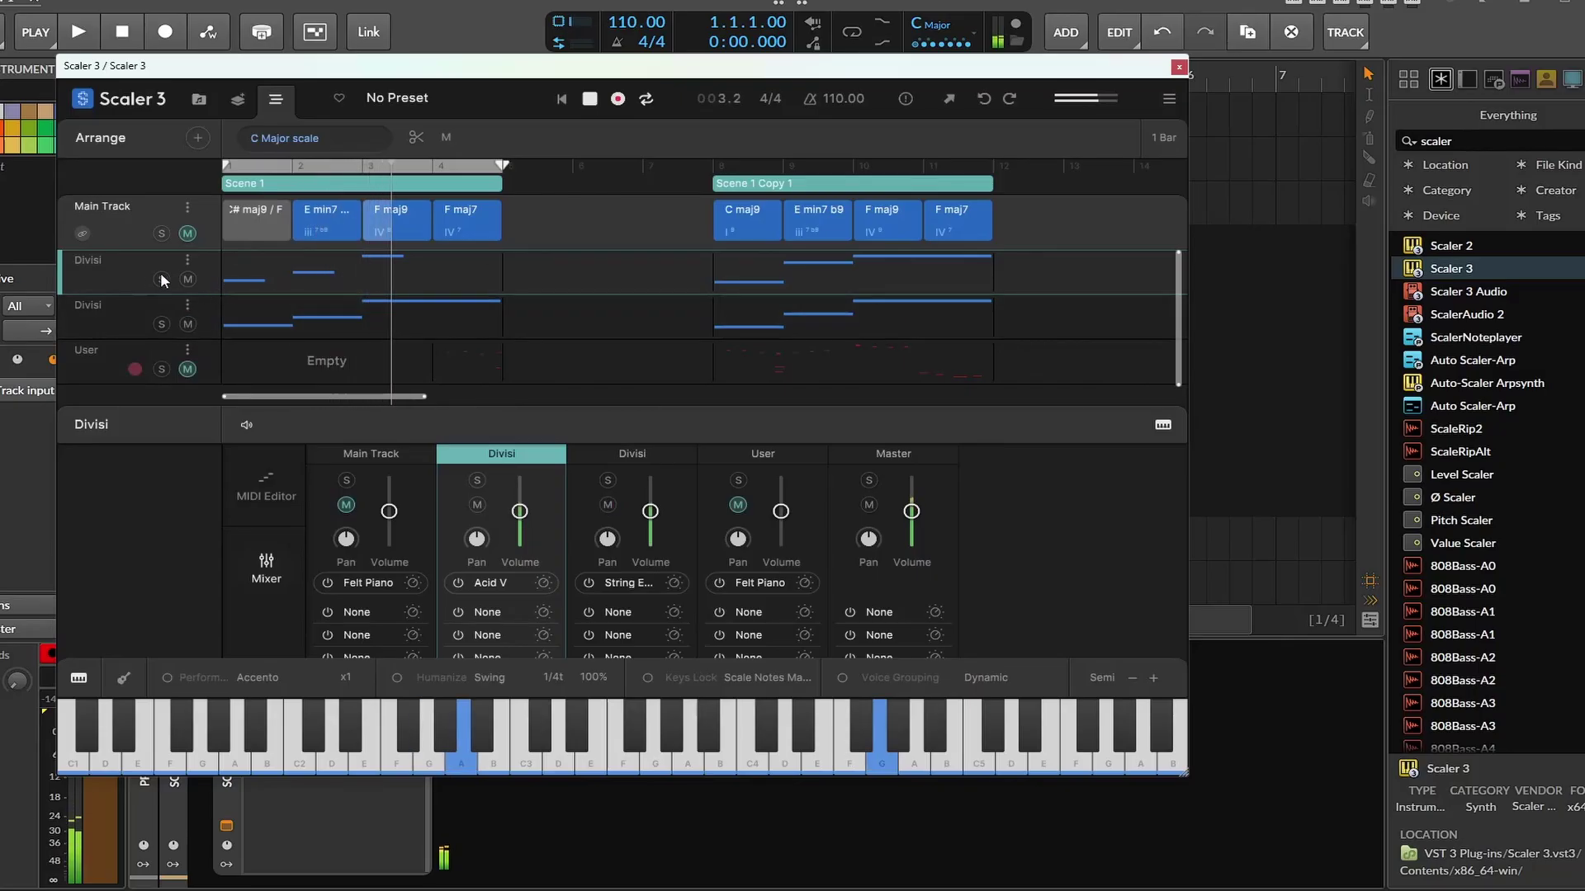
- Set the upper Divisi track's Scene 1 clip to Divisi 3 and Octaves -1
left_click(246, 280)
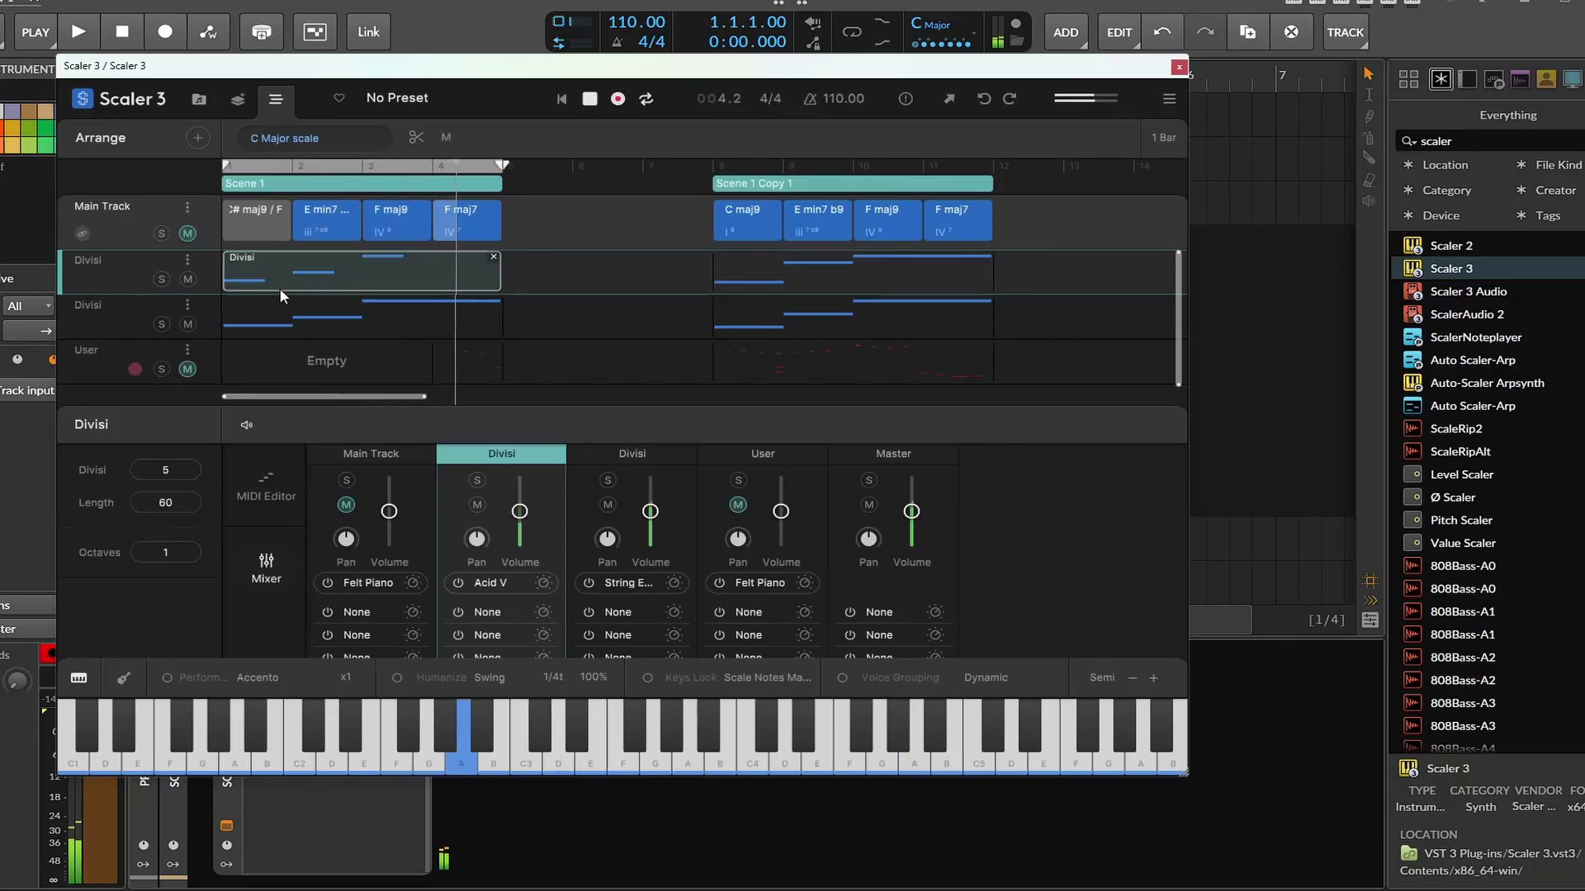
left_click_drag(162, 473, 161, 506)
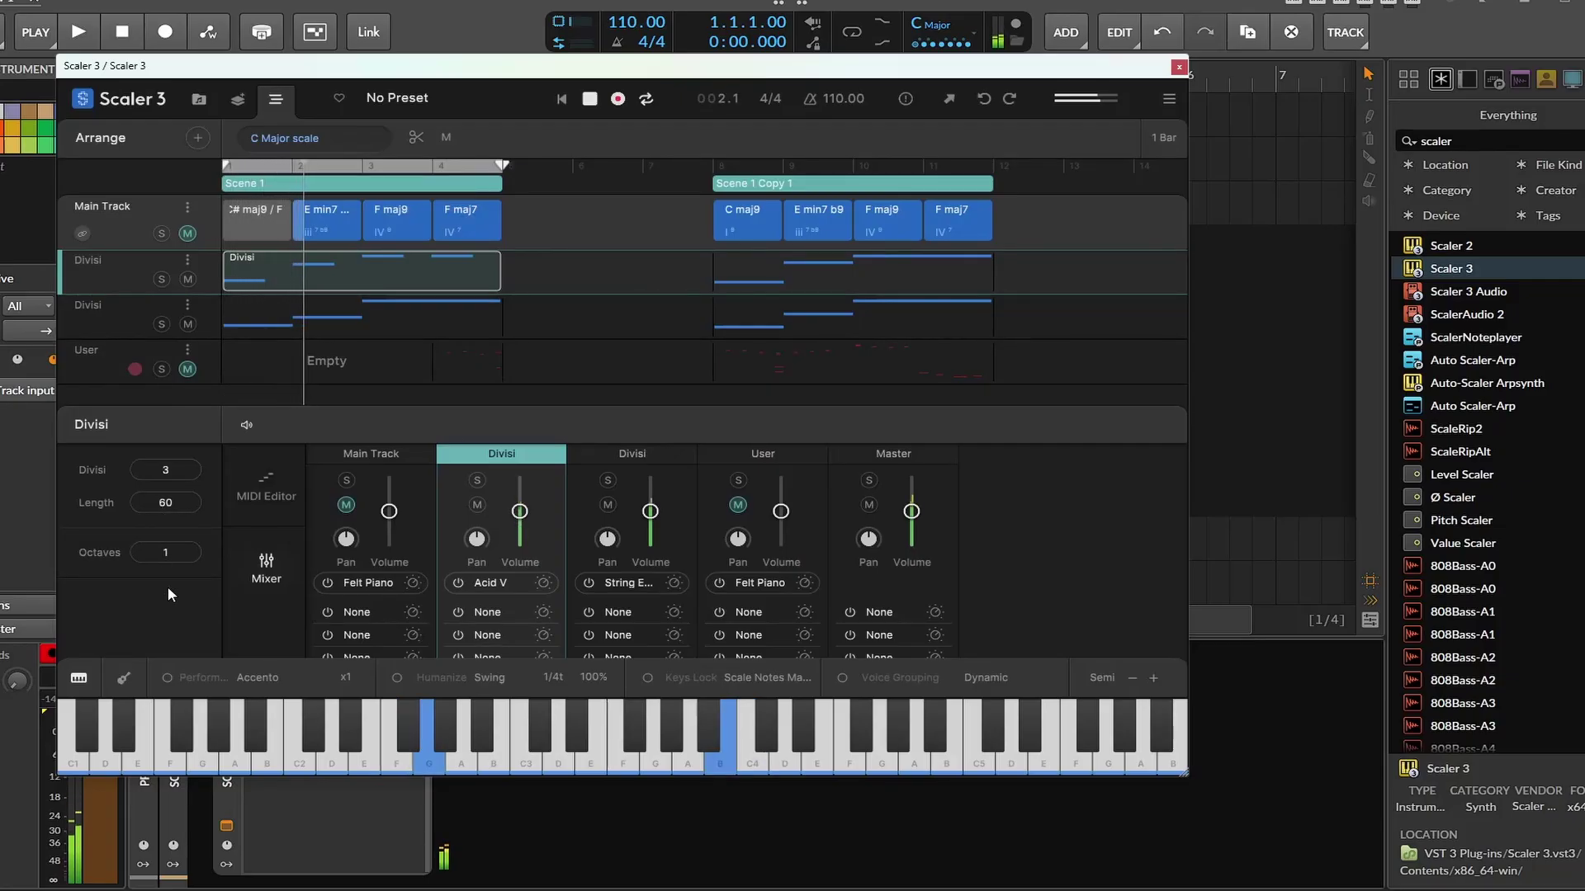
left_click_drag(164, 564, 162, 586)
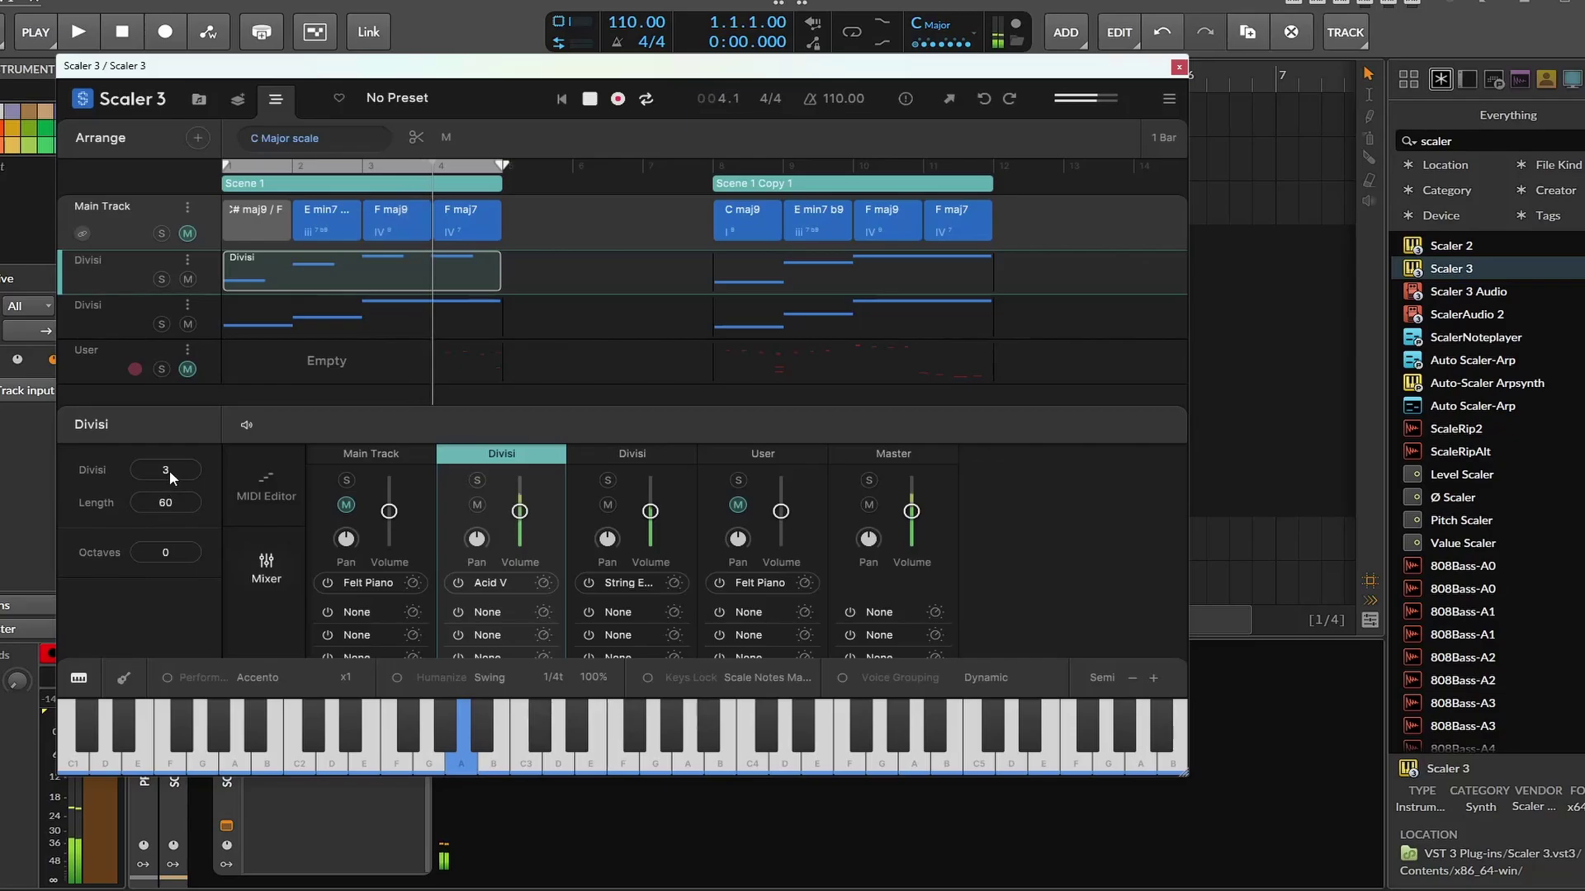
left_click_drag(169, 552, 166, 584)
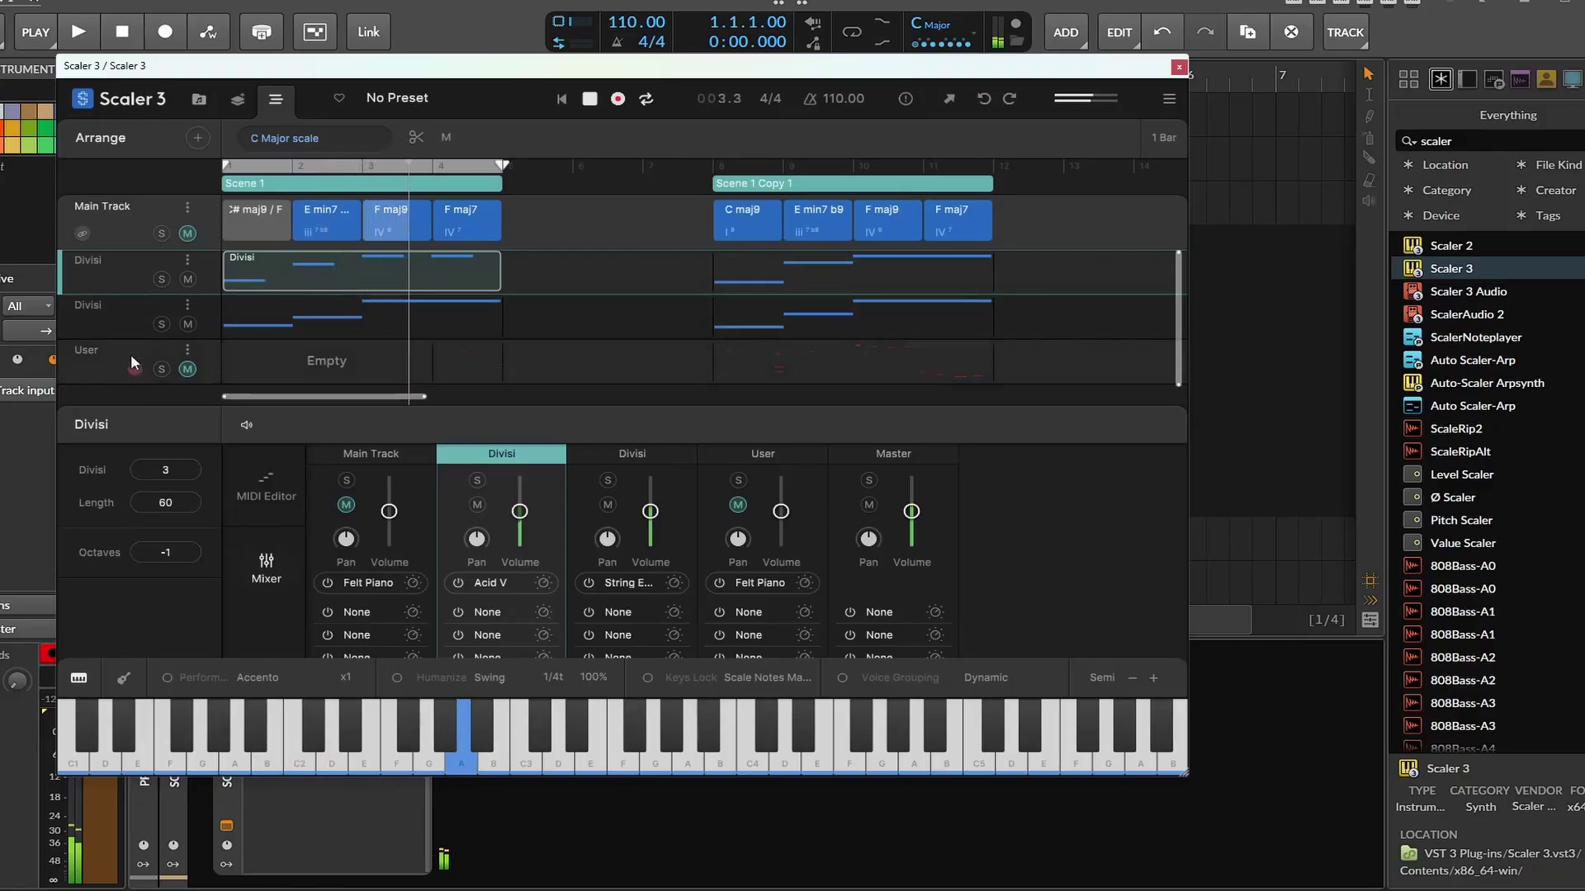
- Change the lower Divisi track's sound to the orchestral Wood Ensemble
left_click(125, 330)
left_click(627, 582)
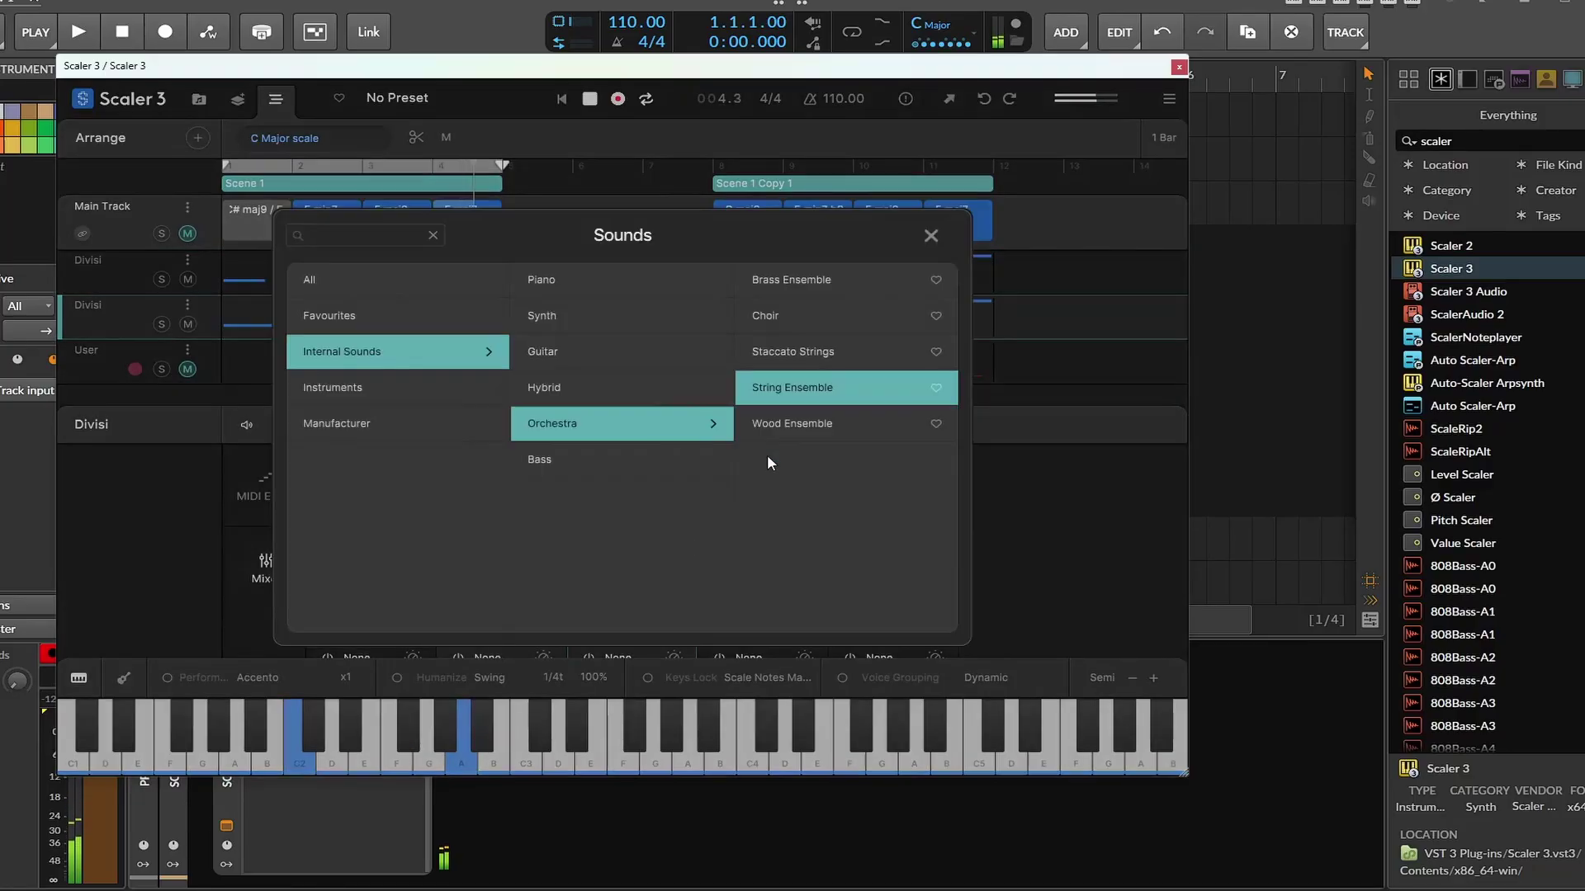
left_click(813, 420)
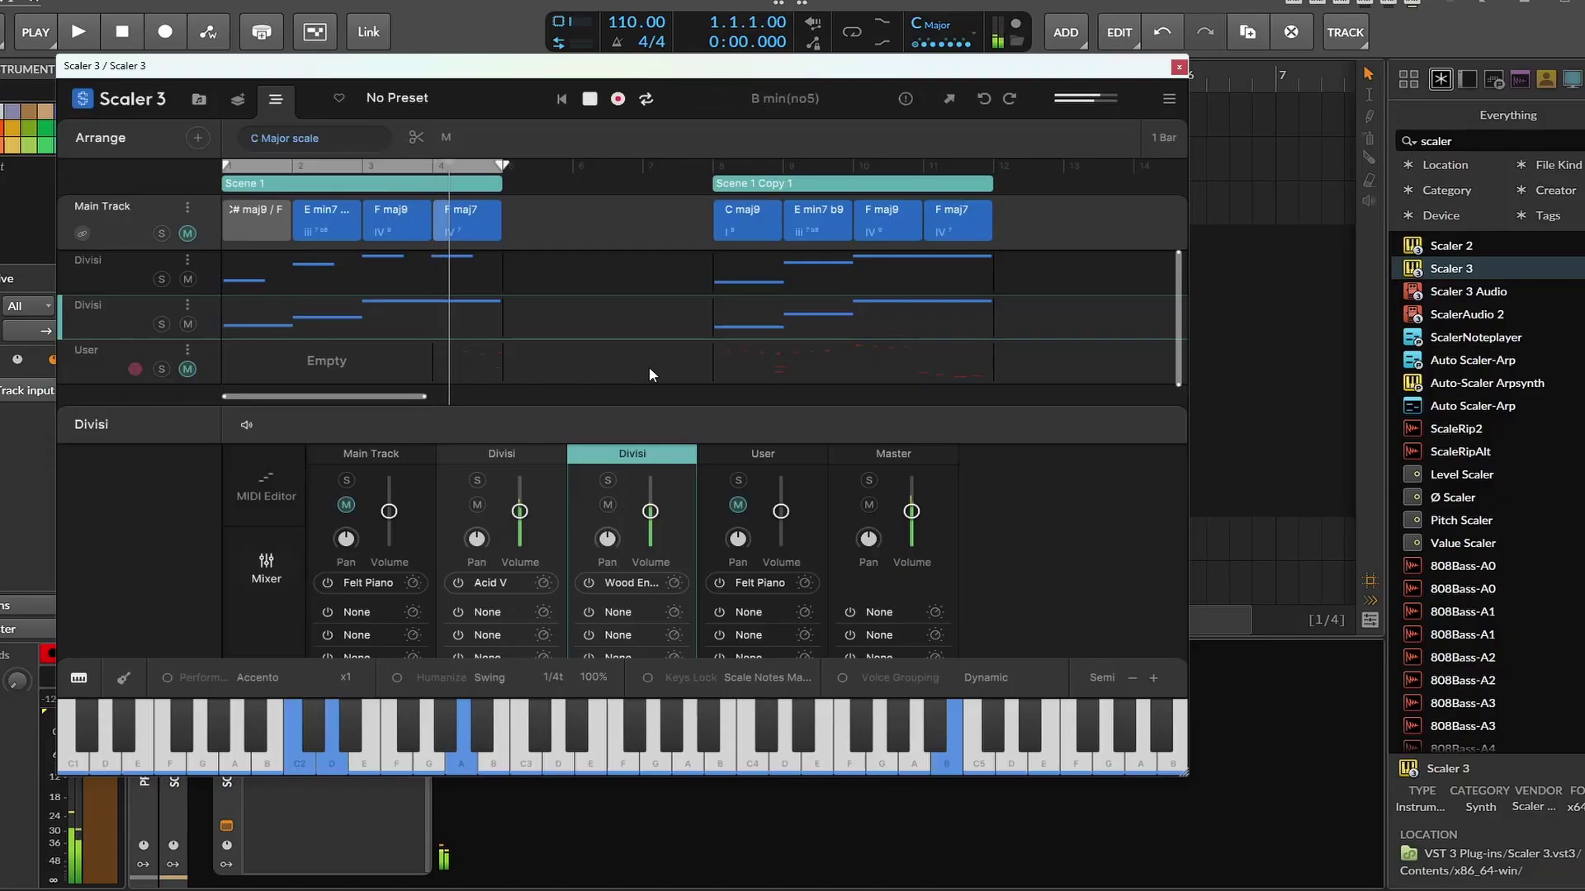
- Unmute the Main Track and move Scene 1 Copy 1 to bar 5 with the loop extended over both scenes
left_click(187, 233)
mouse_move(741, 198)
left_mouse_down()
mouse_move(530, 200)
mouse_move(500, 165)
mouse_move(757, 171)
left_mouse_up()
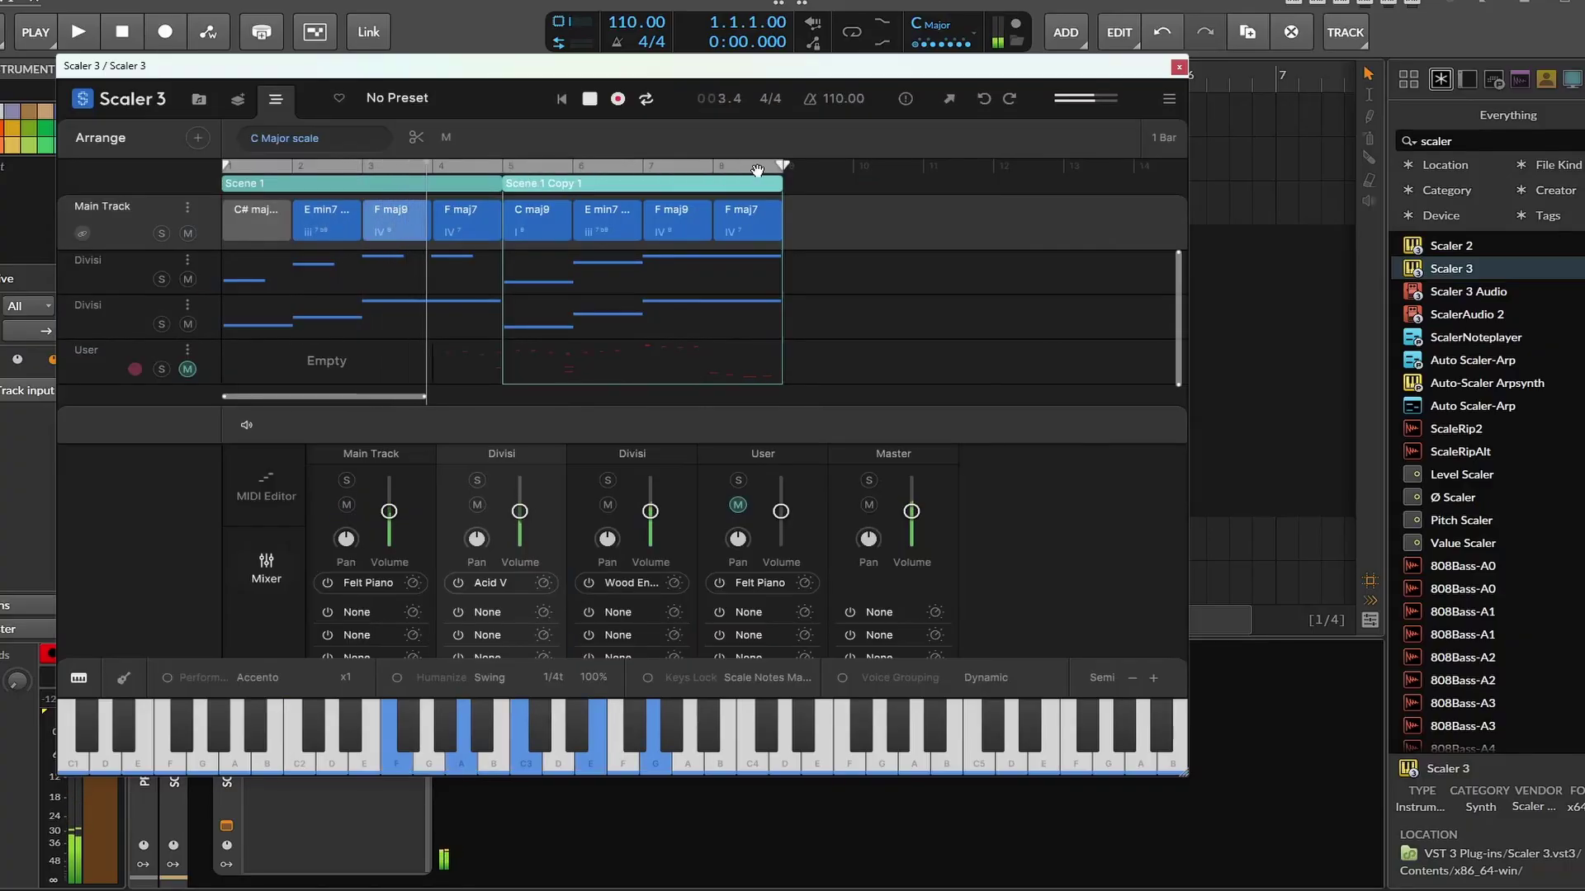
- Delete the C maj9 chord in Scene 1 Copy 1 and move that scene's last chord, F maj7, into its place
left_click(537, 220)
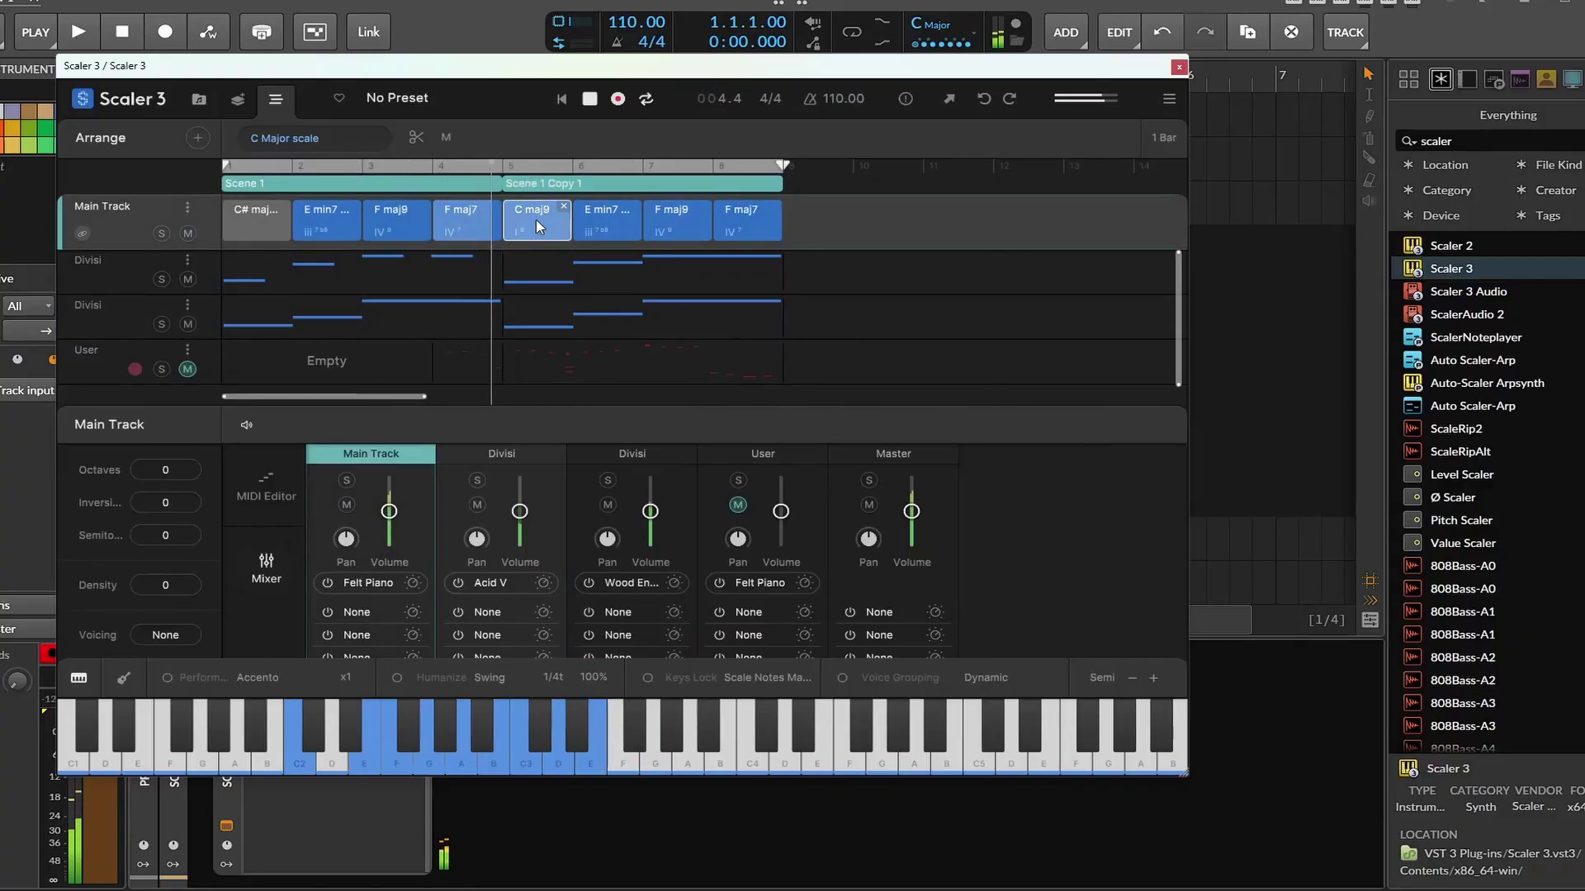
left_click(565, 208)
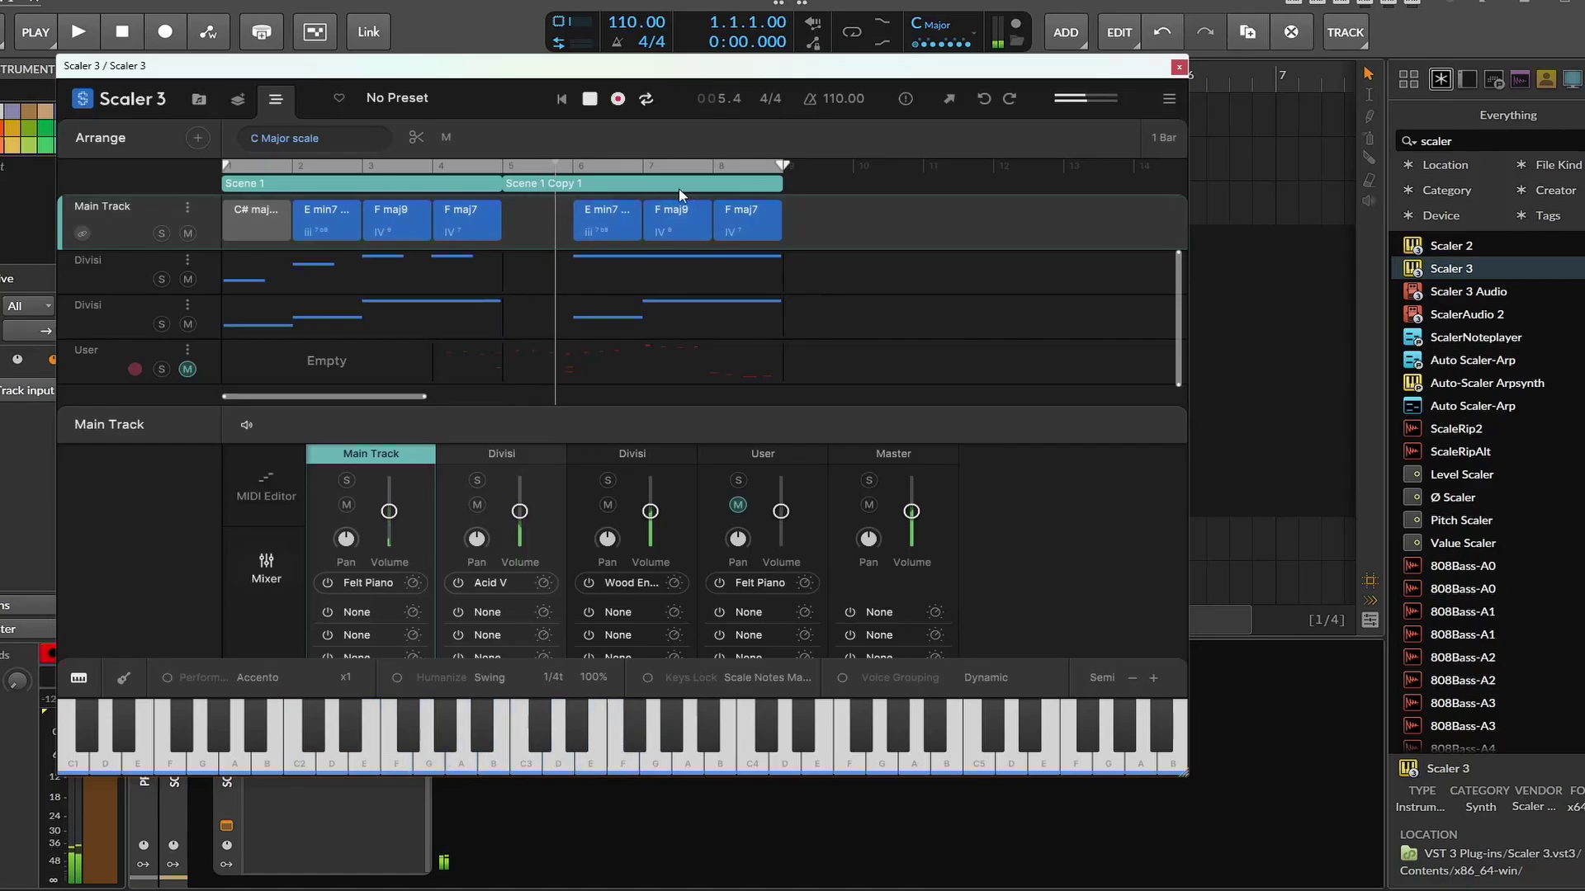
left_click_drag(753, 225, 546, 232)
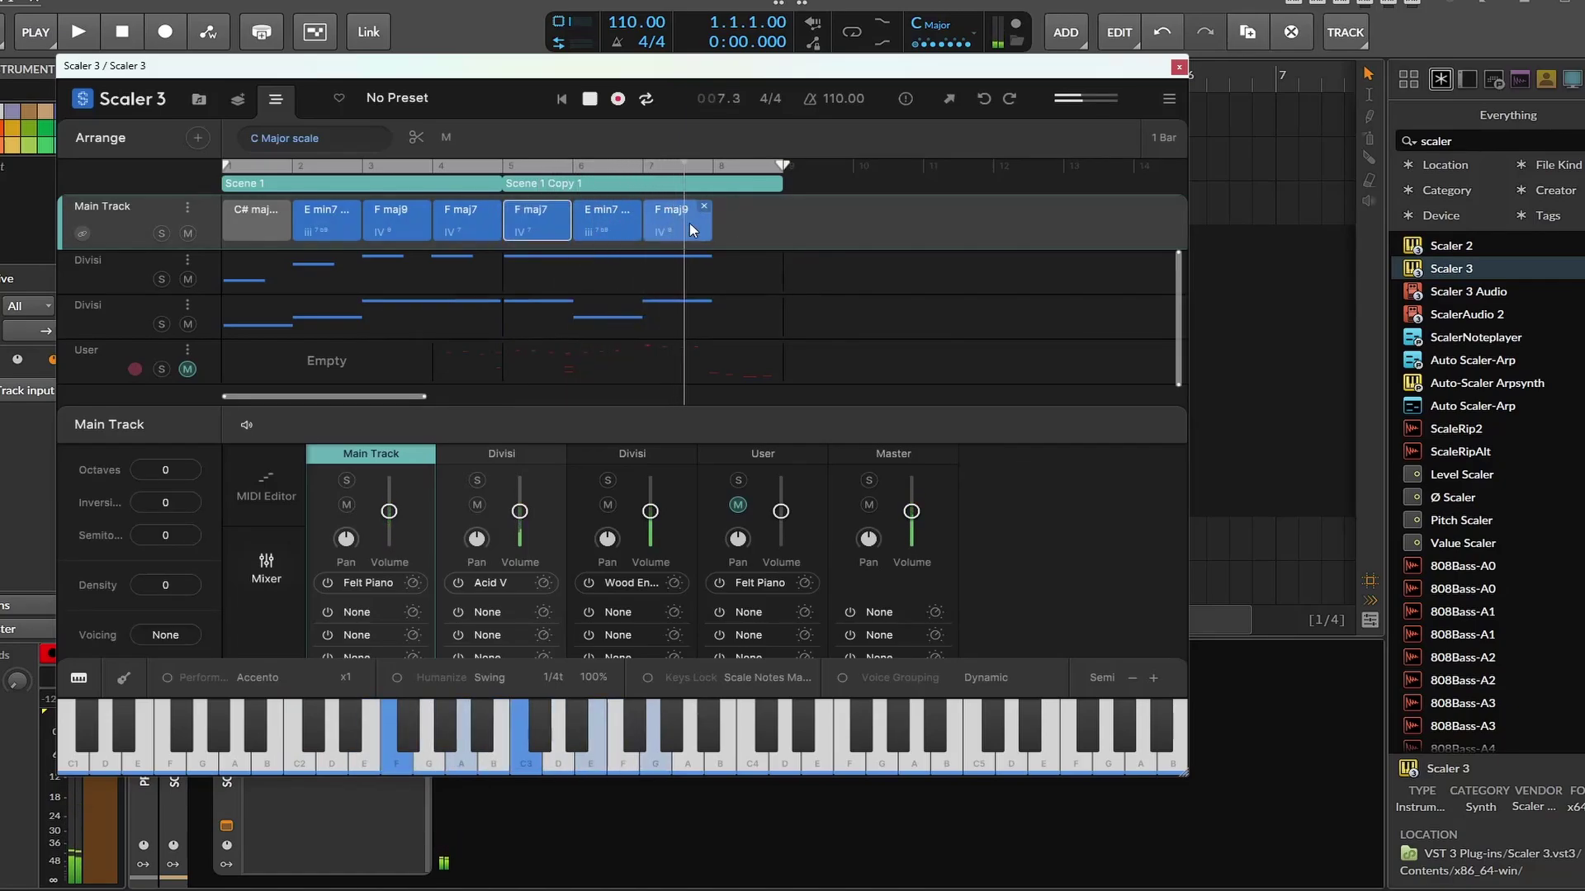
- Shorten Scene 1 Copy 1 and the loop to end after bar 7, and play the arrangement from the start
mouse_move(785, 166)
left_mouse_down()
mouse_move(756, 185)
mouse_move(776, 191)
mouse_move(728, 189)
left_mouse_up()
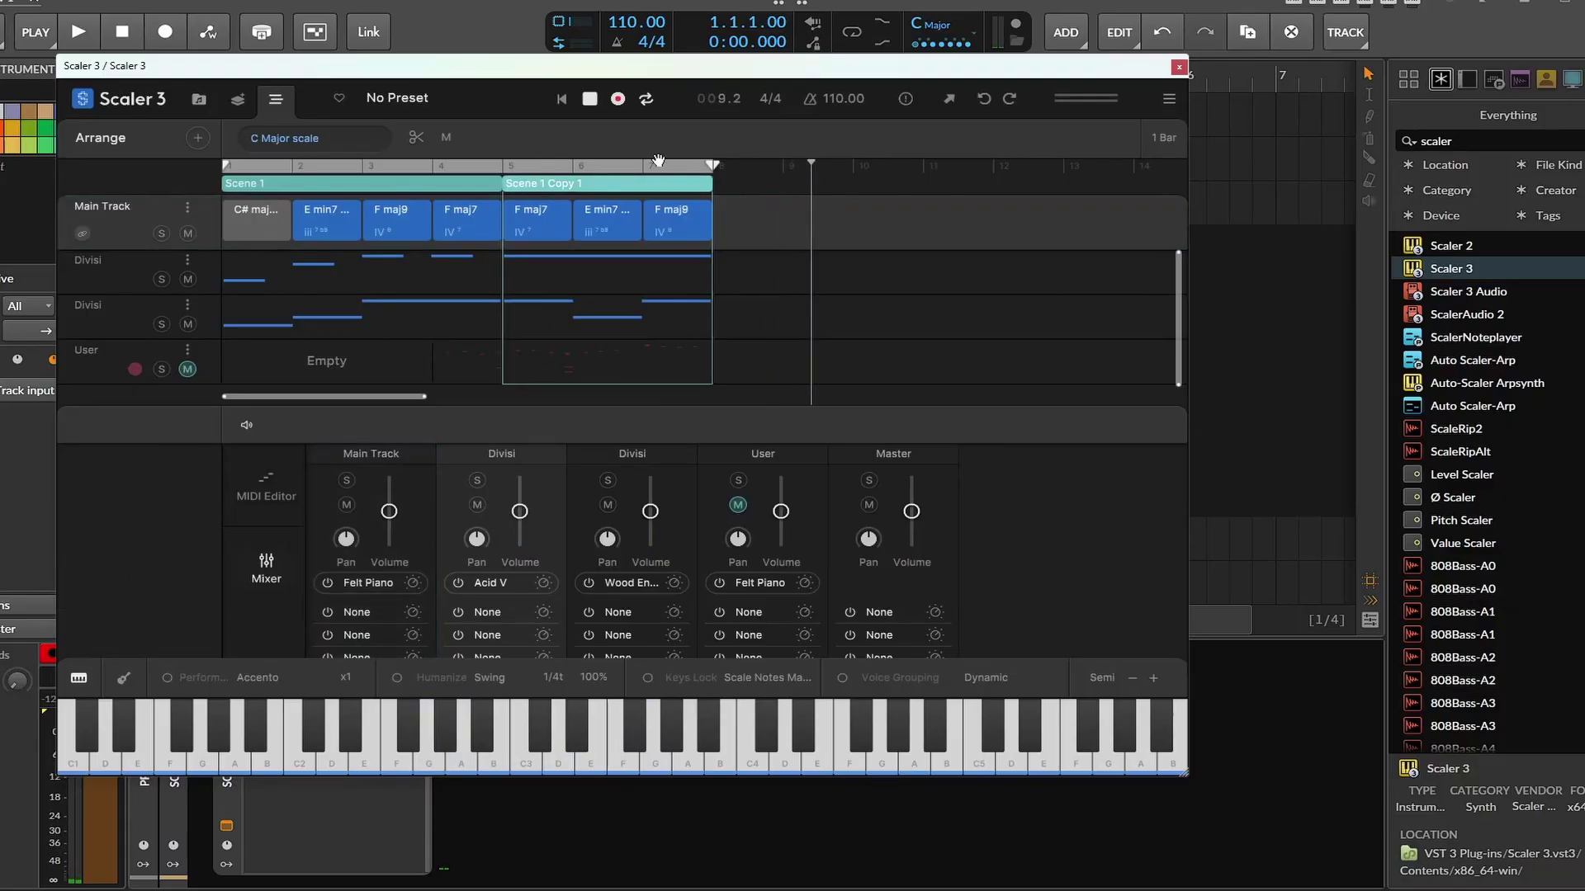
left_click(591, 100)
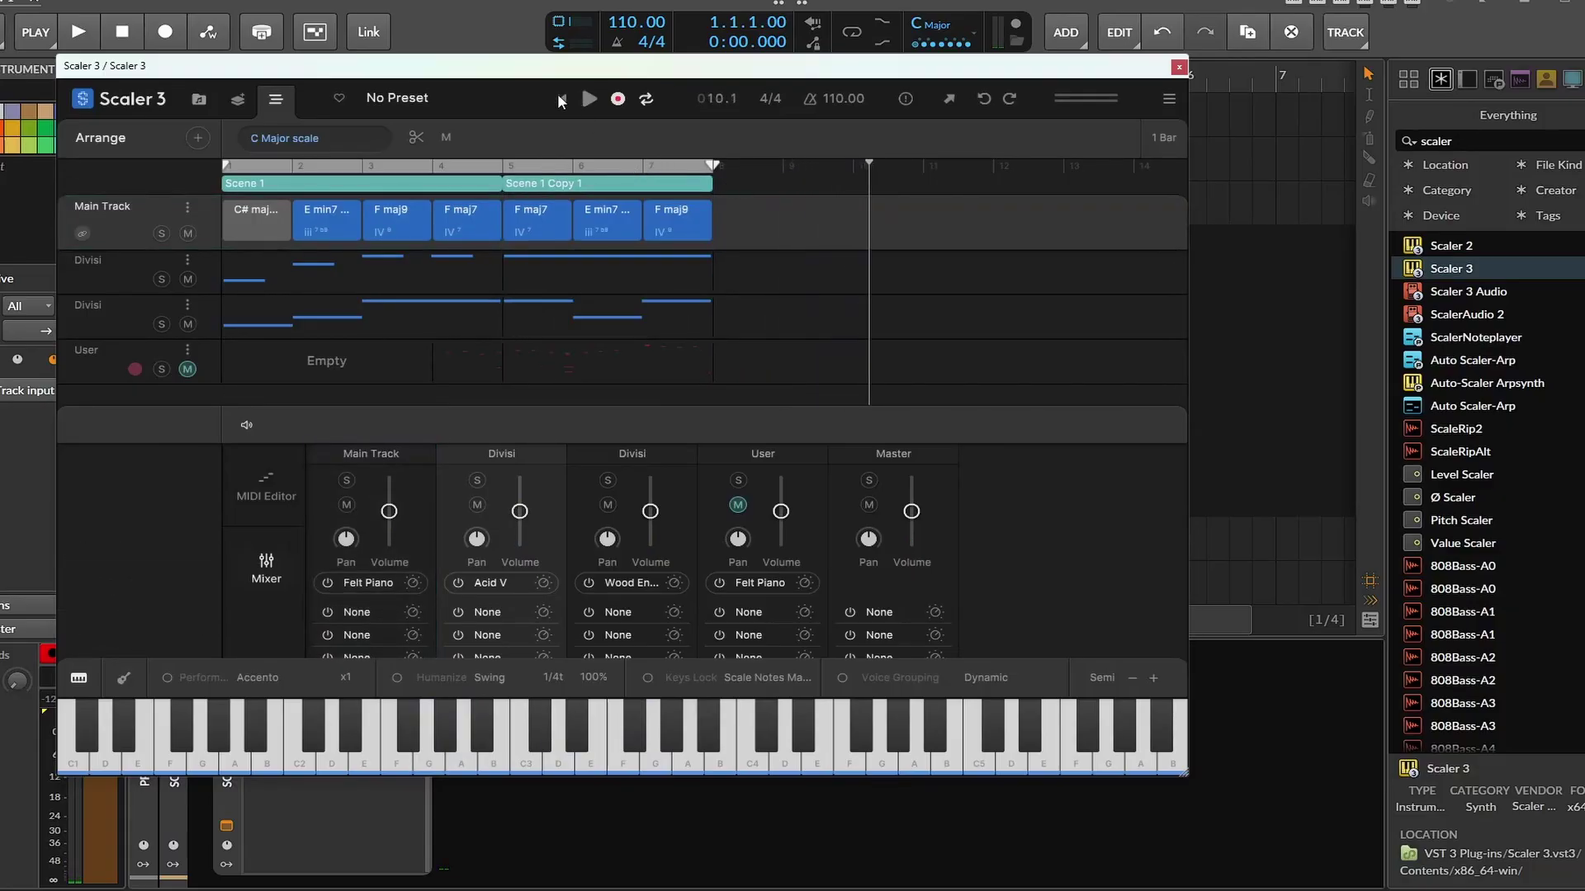
left_click(591, 100)
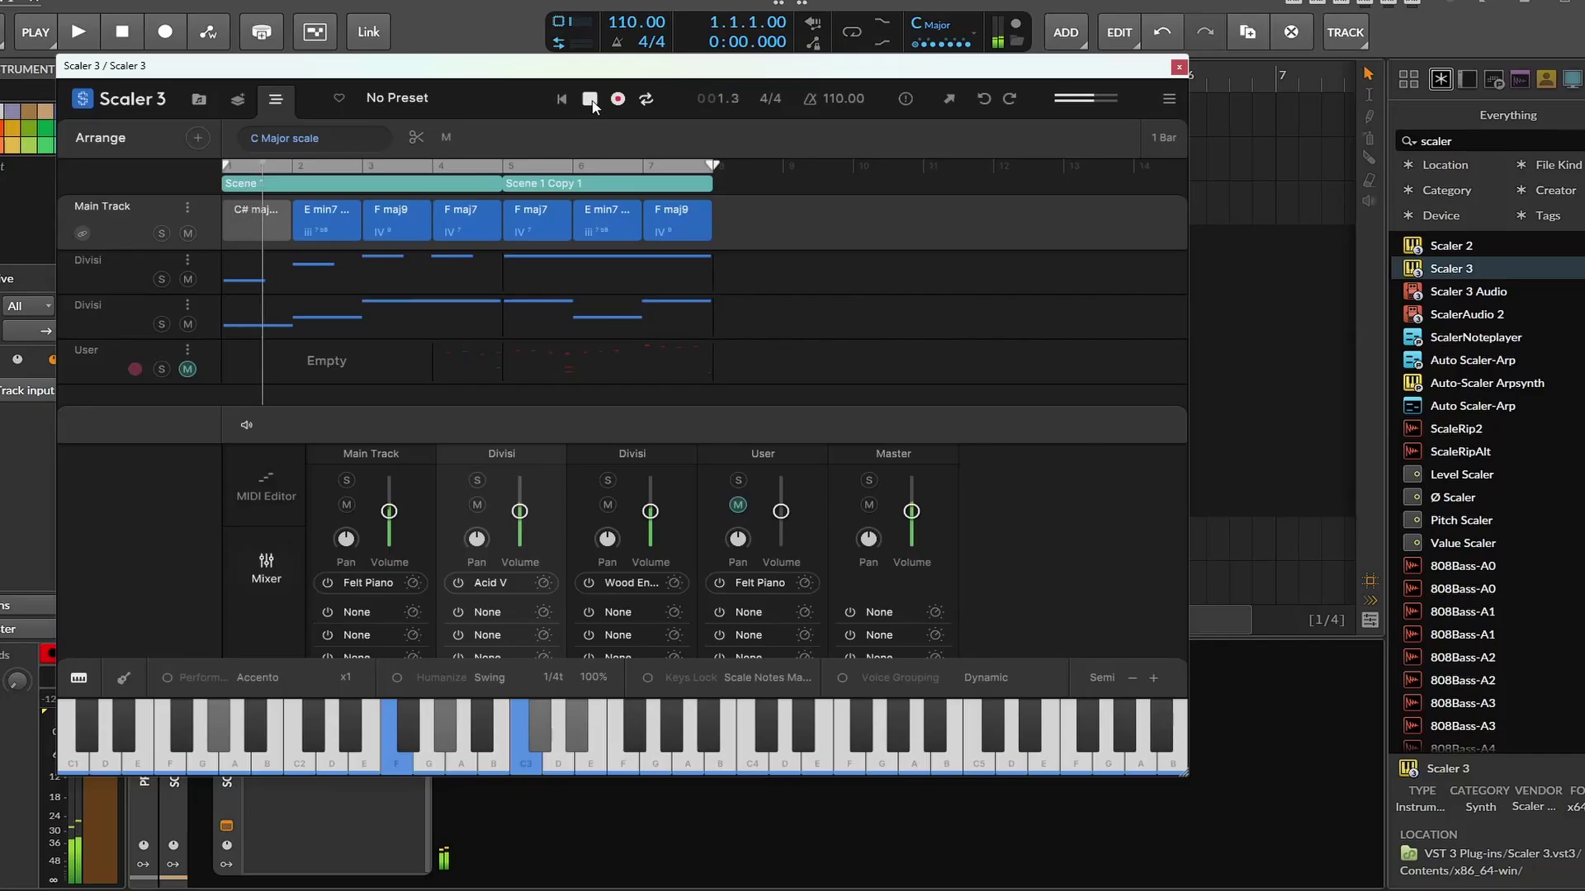
mouse_move(551, 240)
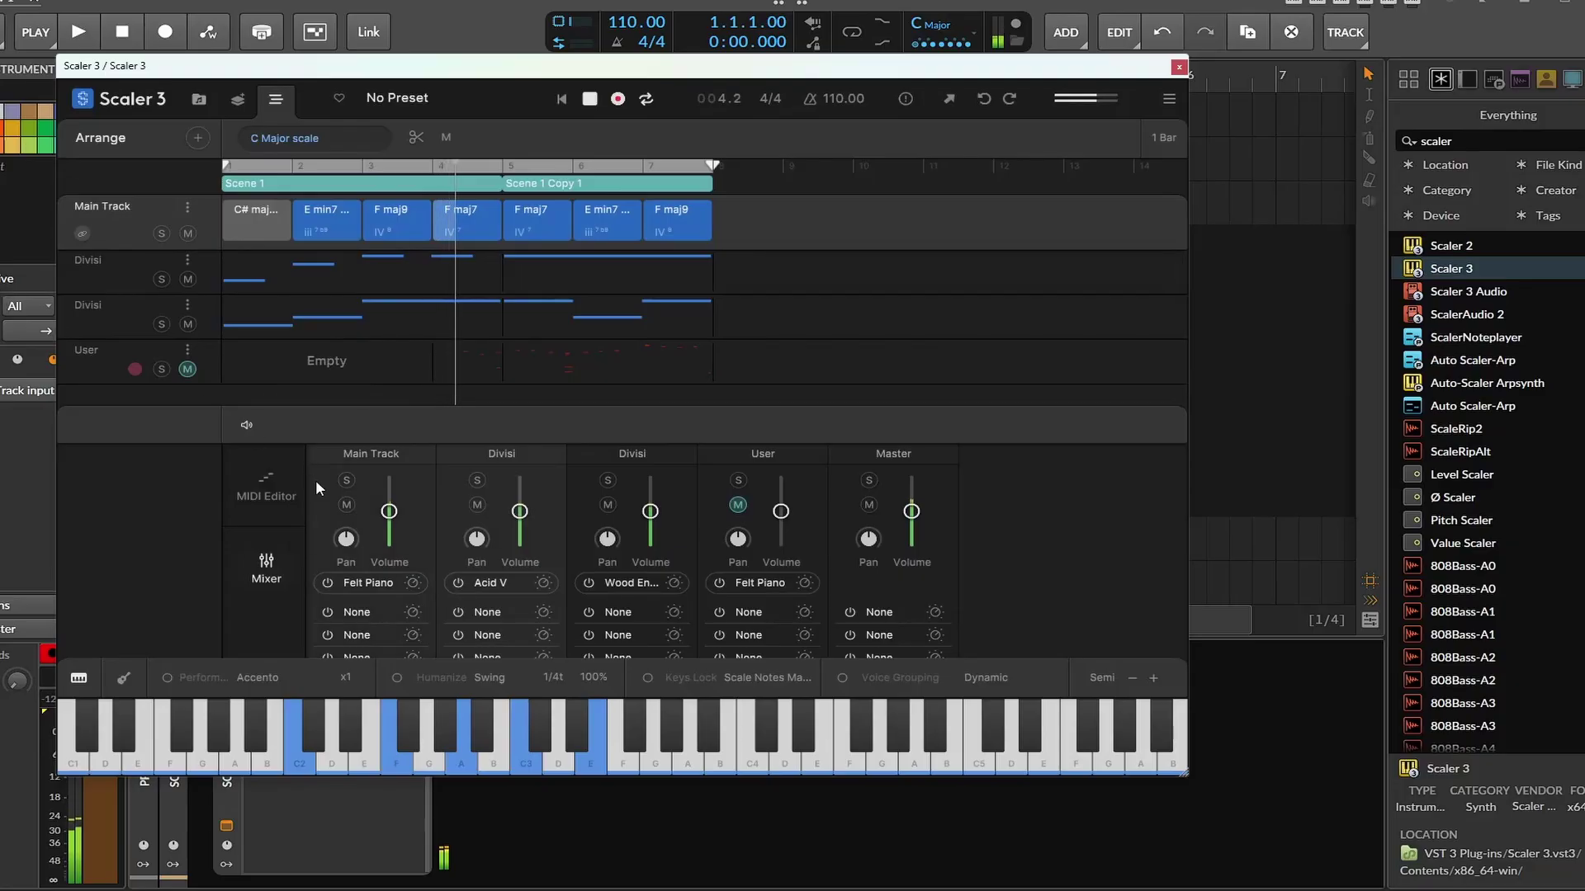
- Open the upper Divisi track's Acid V synth, try its arpeggiator play mode and close its window
left_click(493, 582)
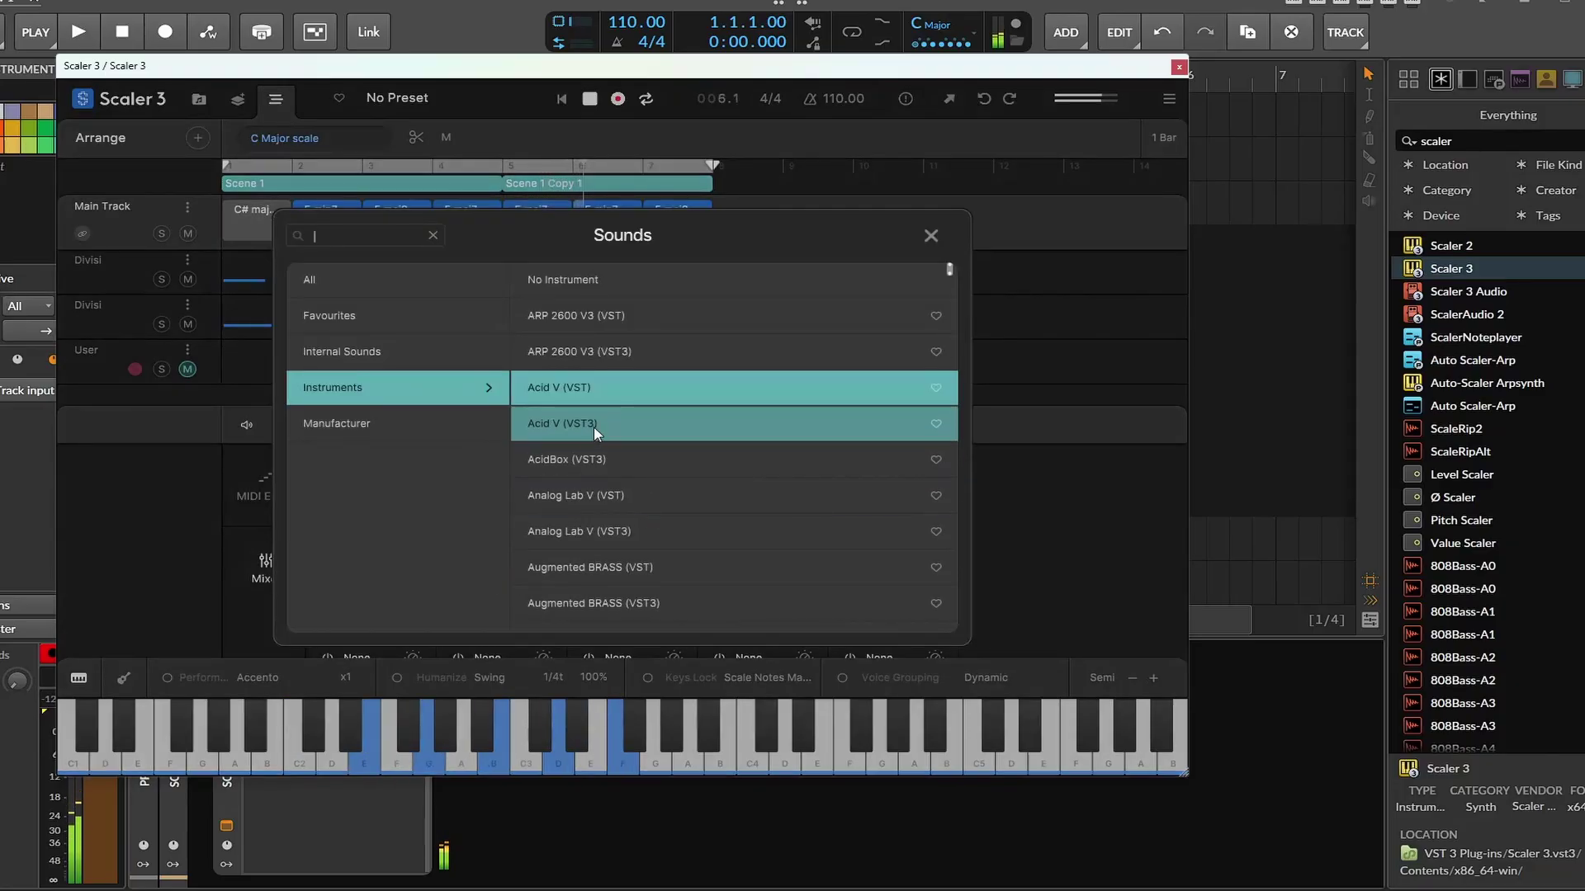
left_click(931, 237)
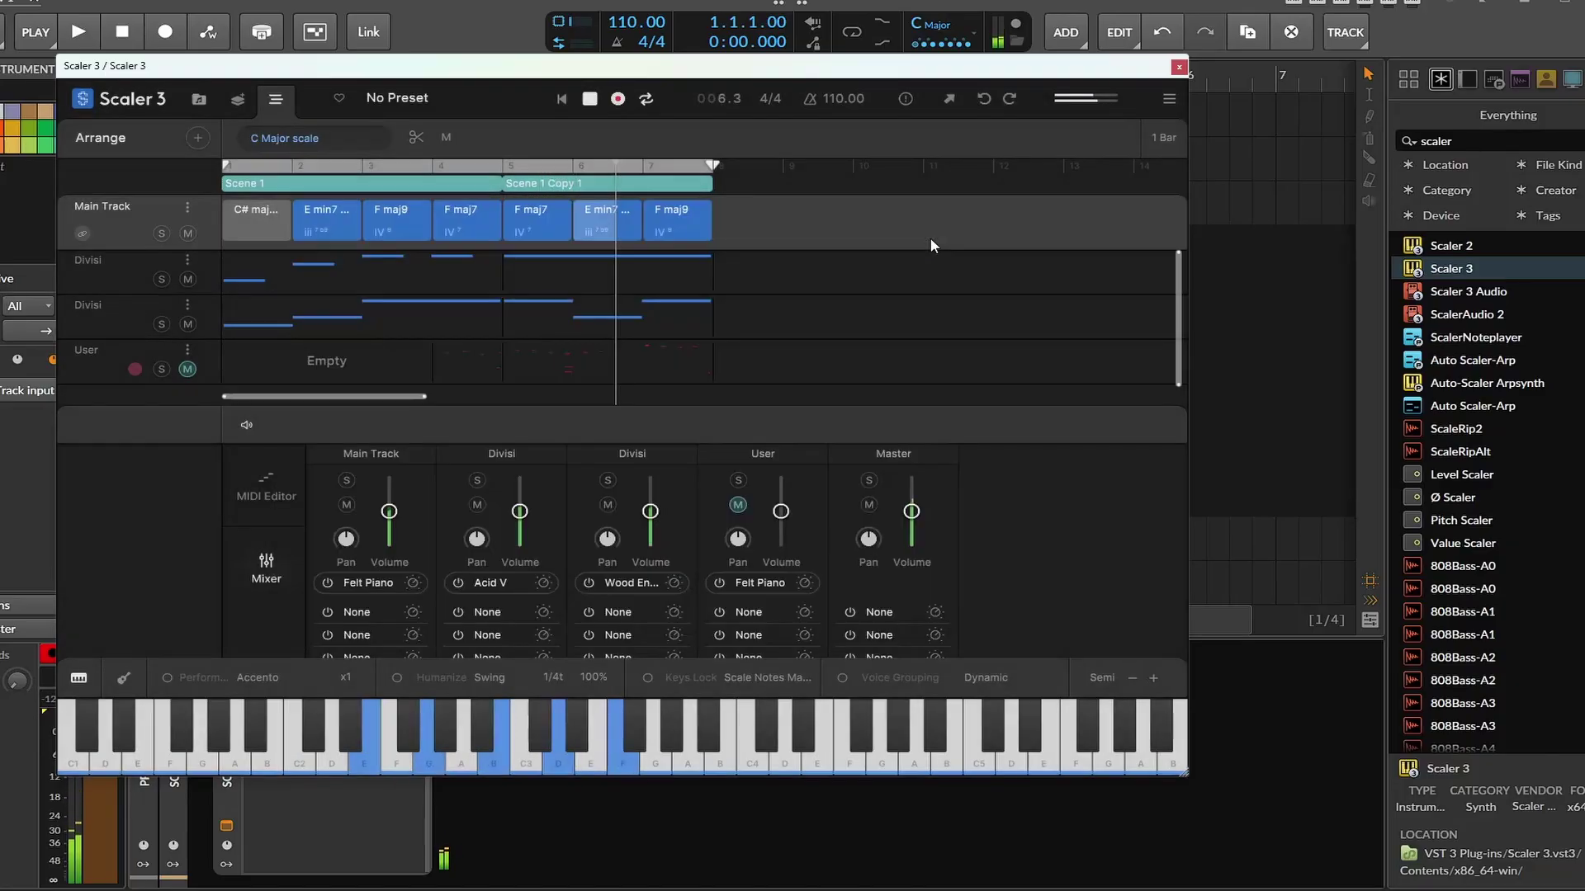
left_click(544, 584)
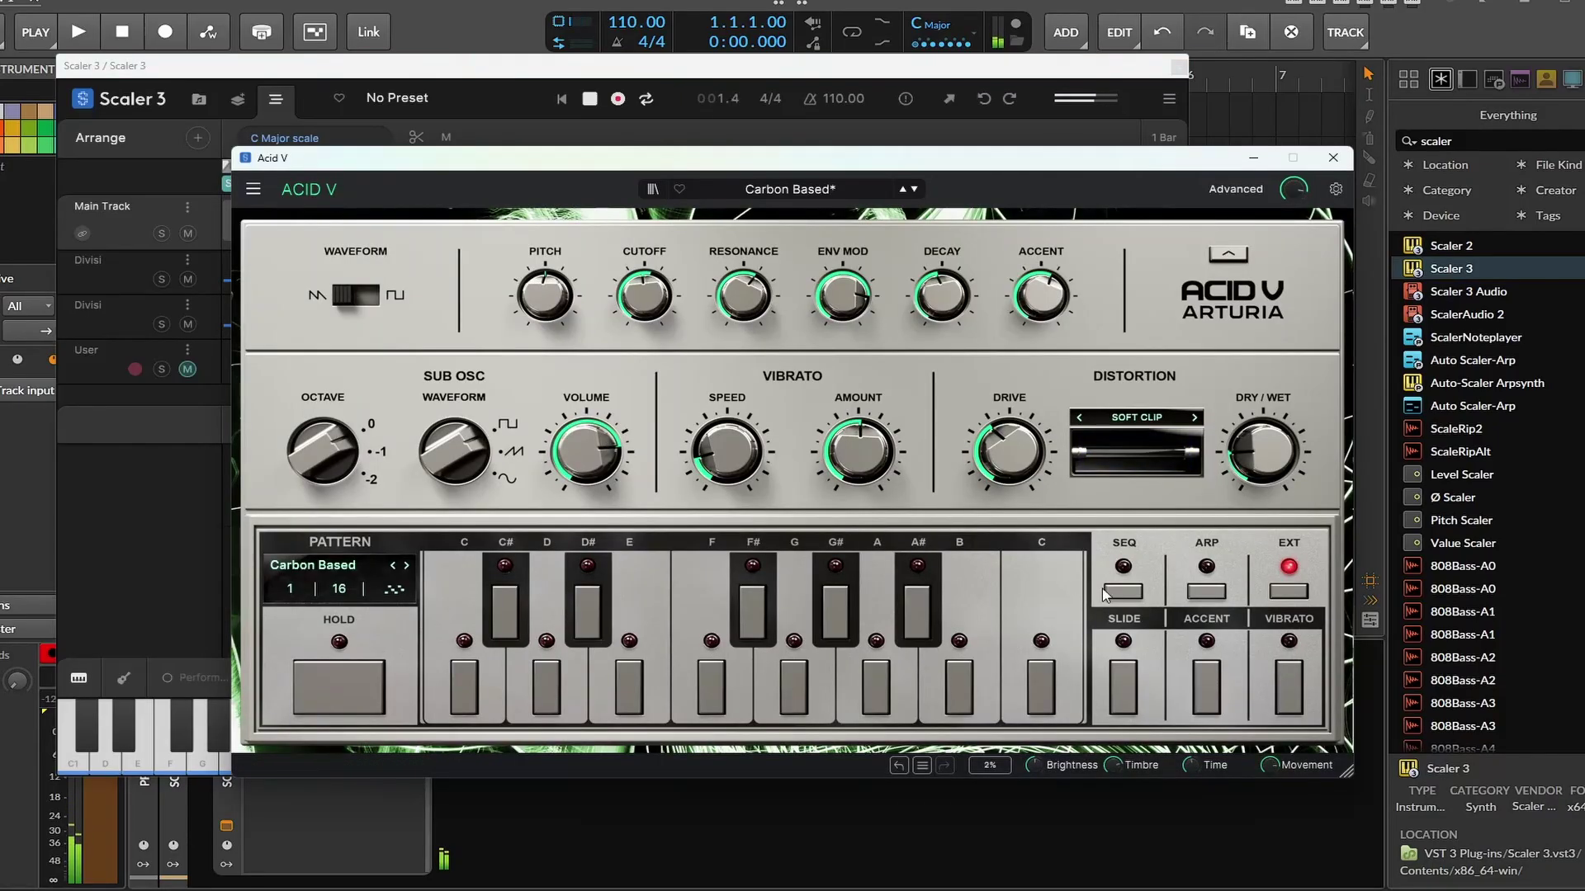
left_click(1206, 591)
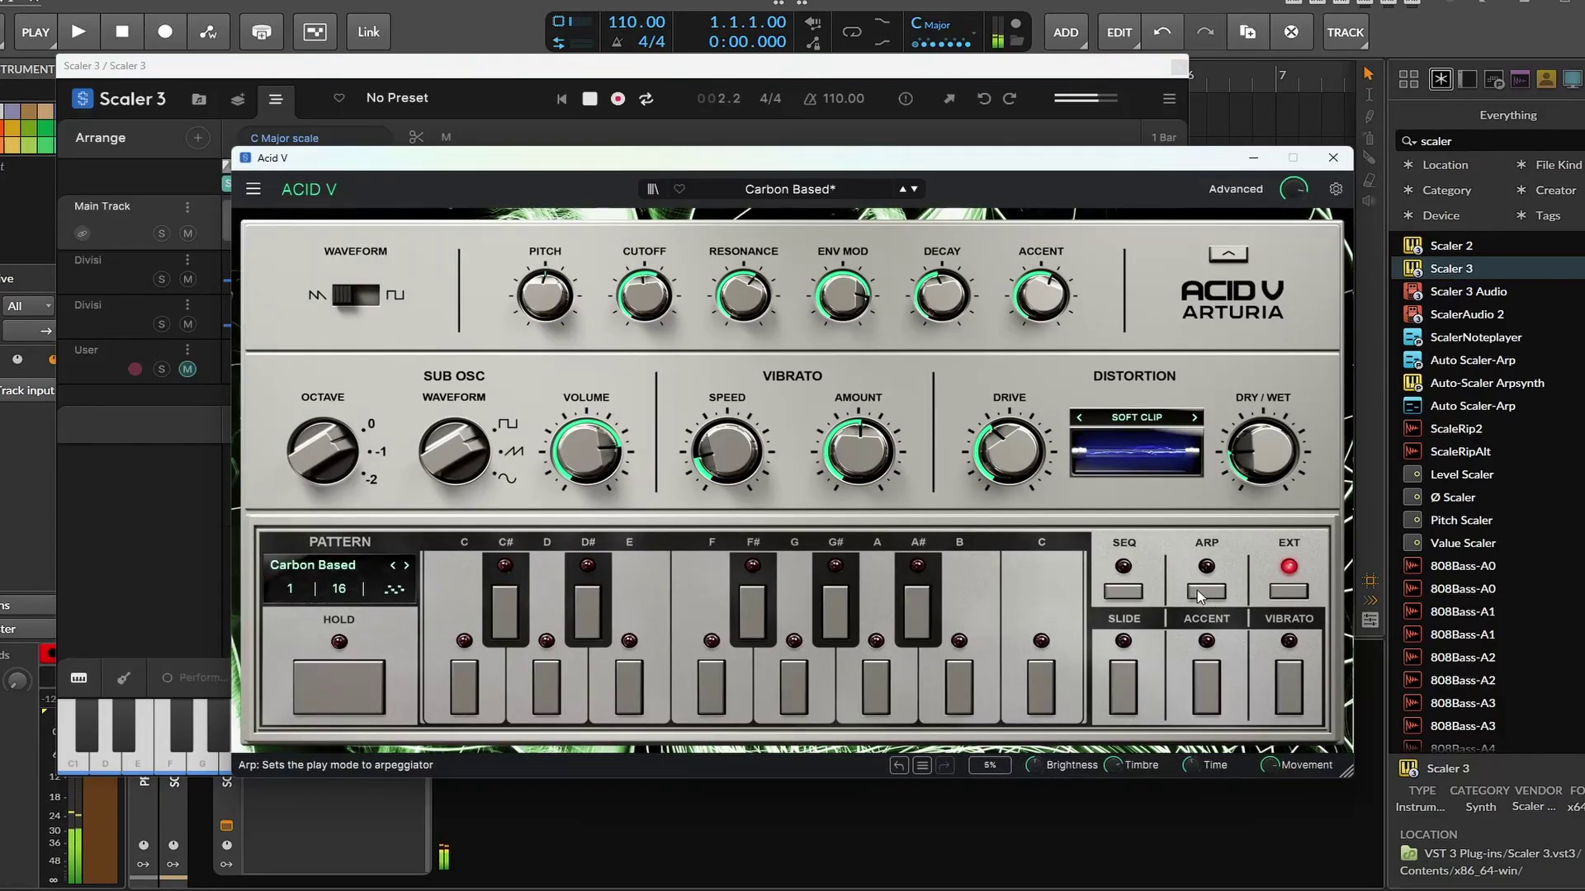
left_click(1338, 157)
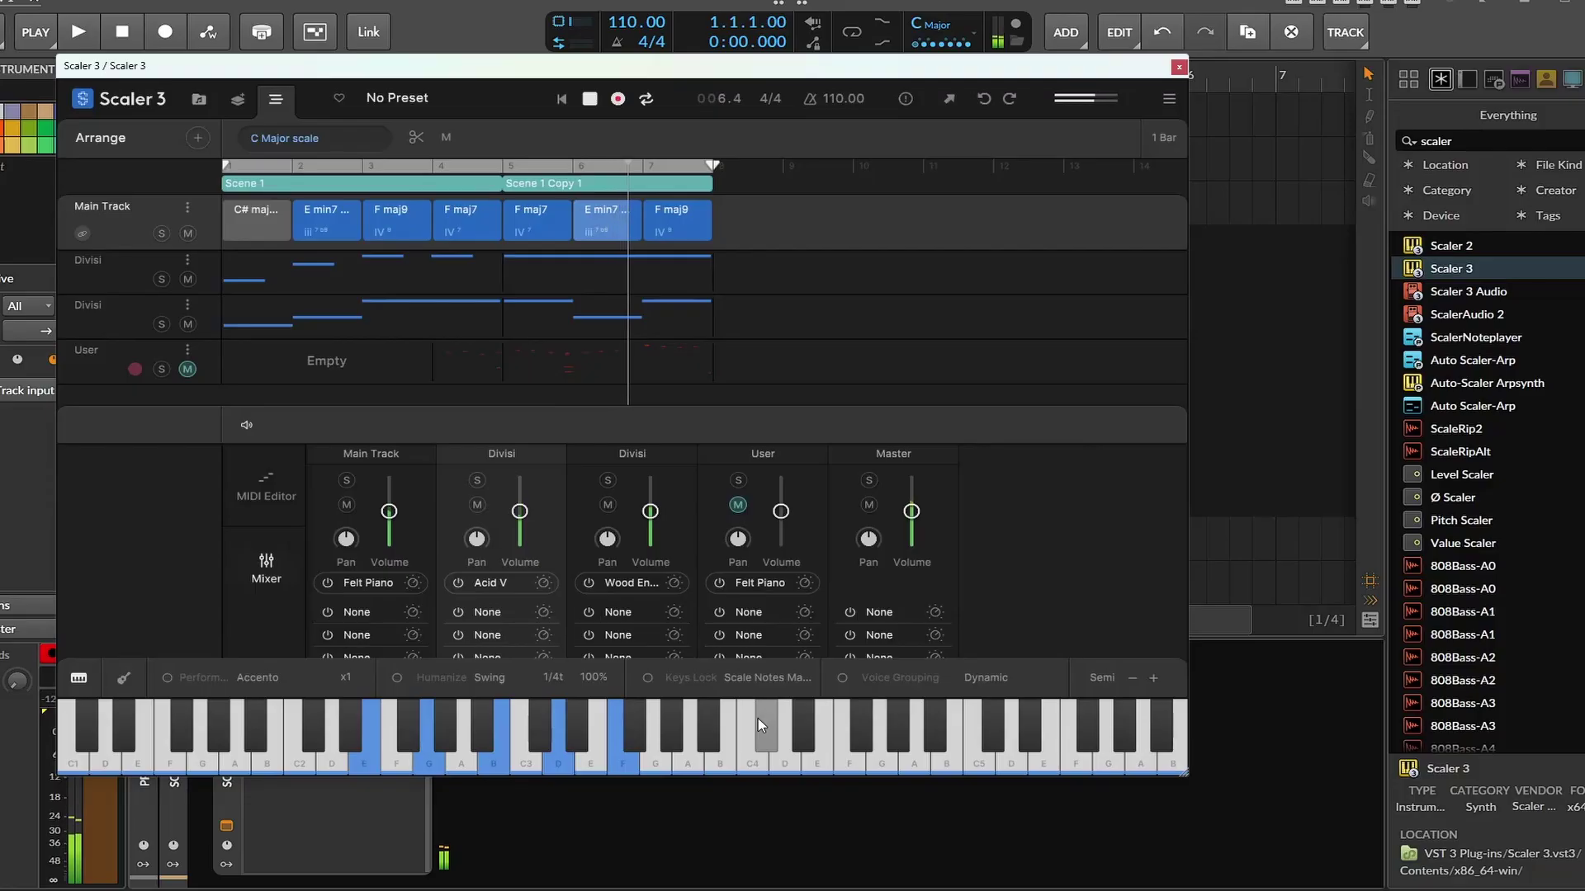
- Play the arrangement with the Rhythms track included, review all tracks while it loops, and stop playback
left_click(589, 99)
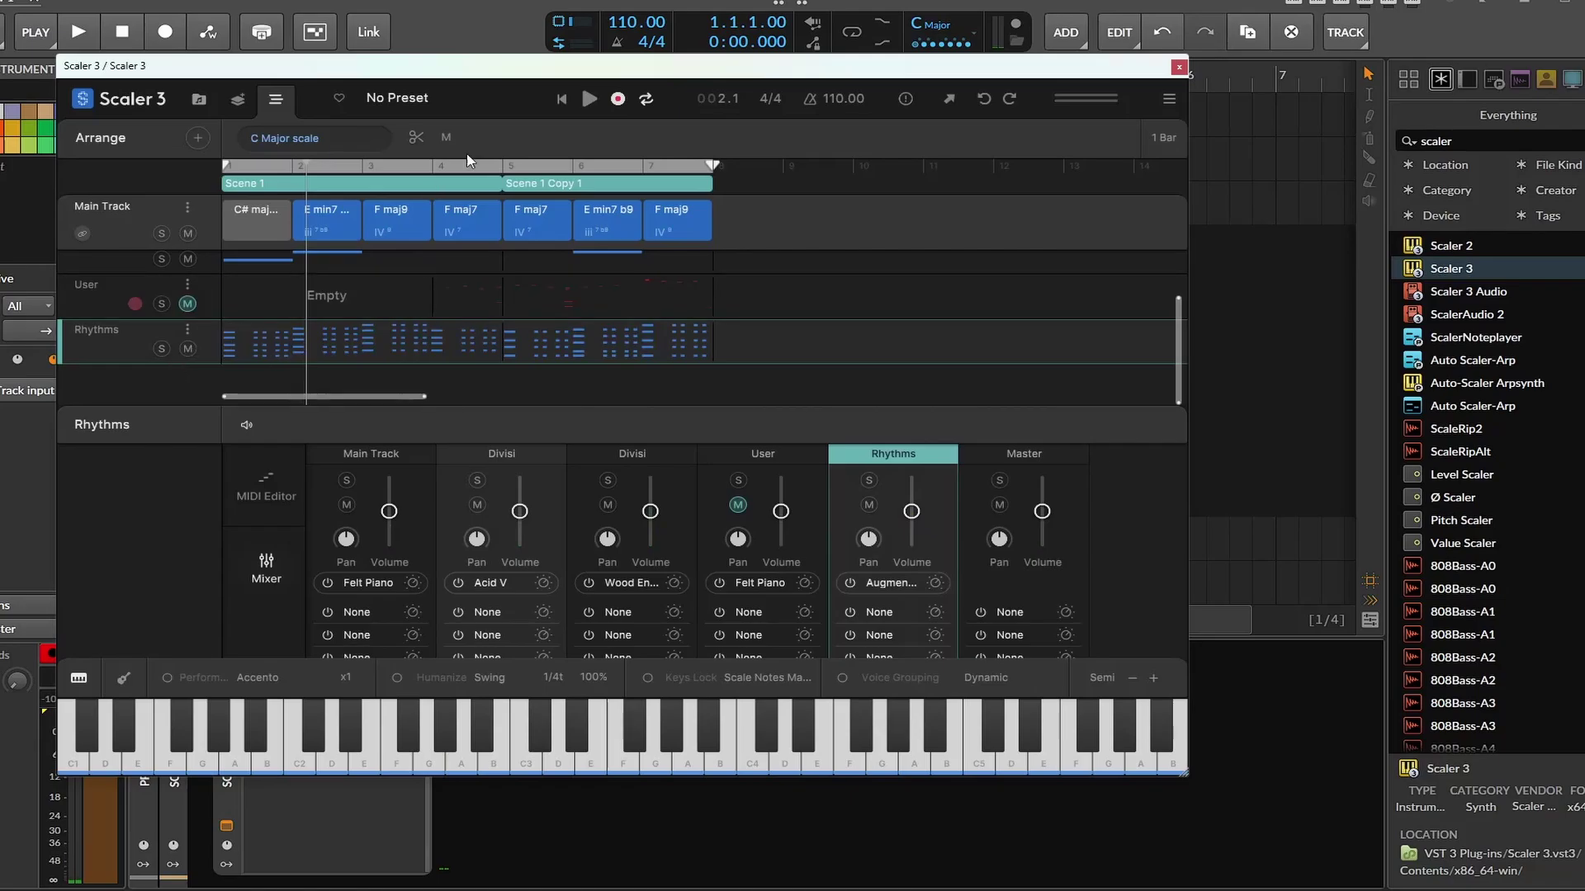
left_click(589, 99)
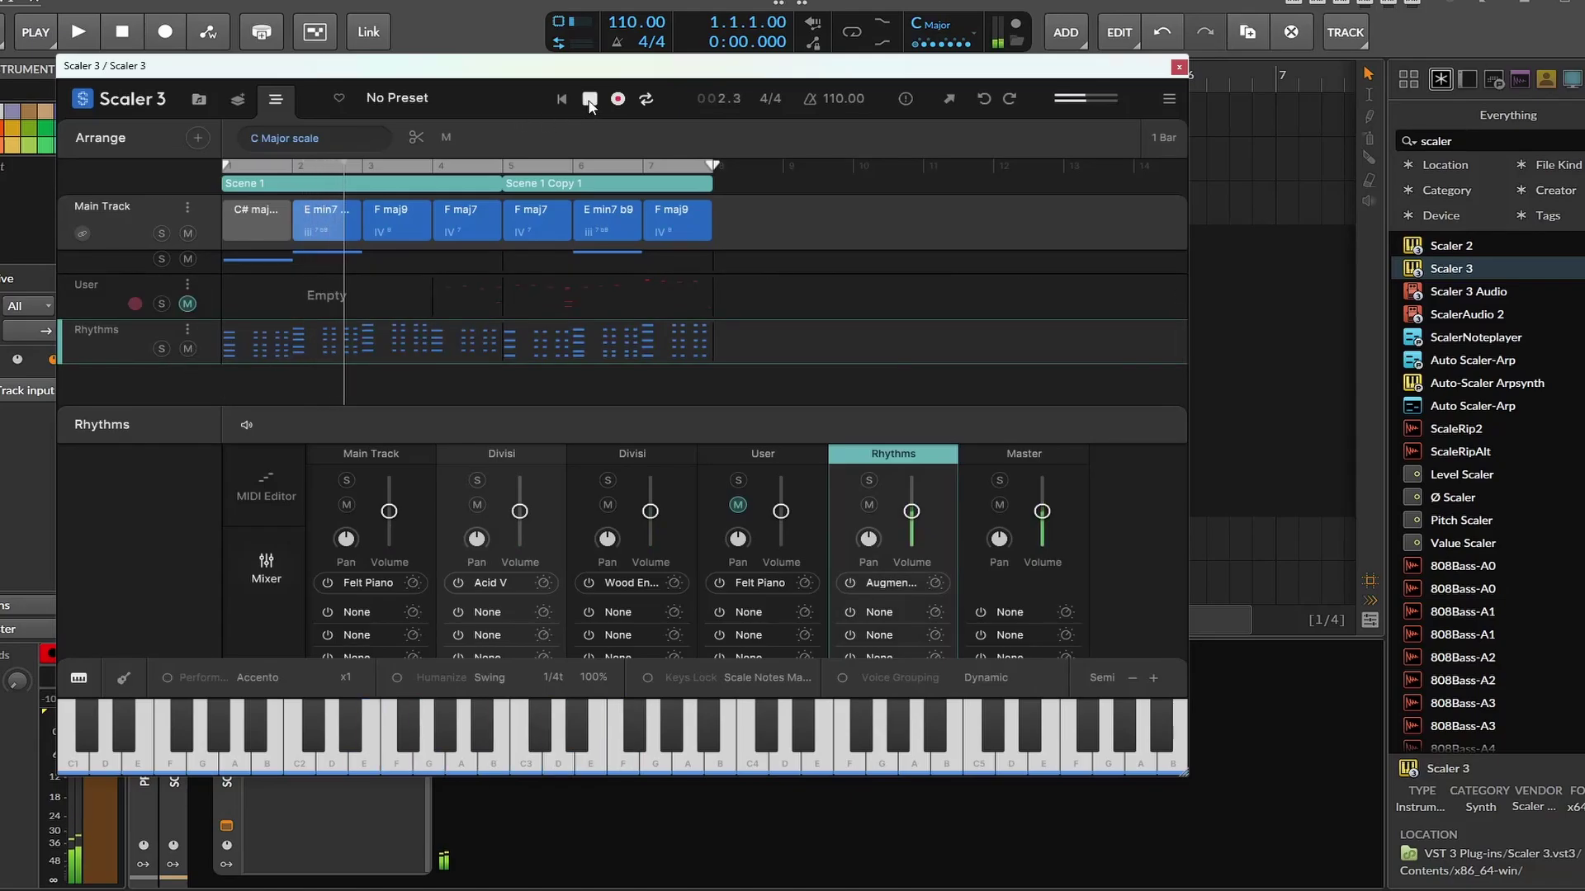
left_click(522, 270)
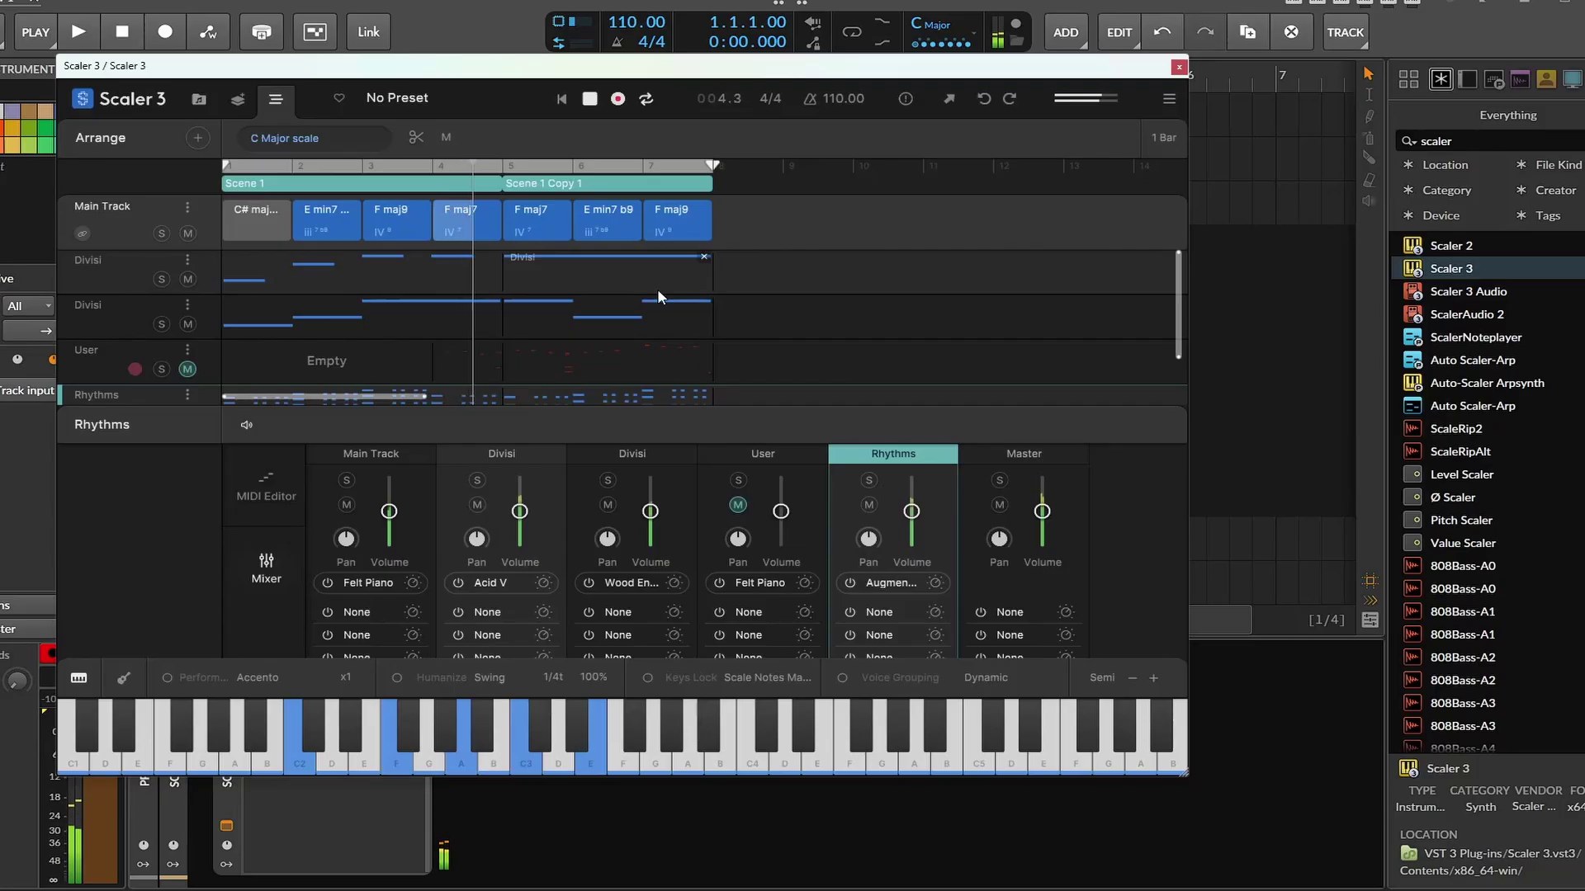
scroll(548, 309, "down", 2)
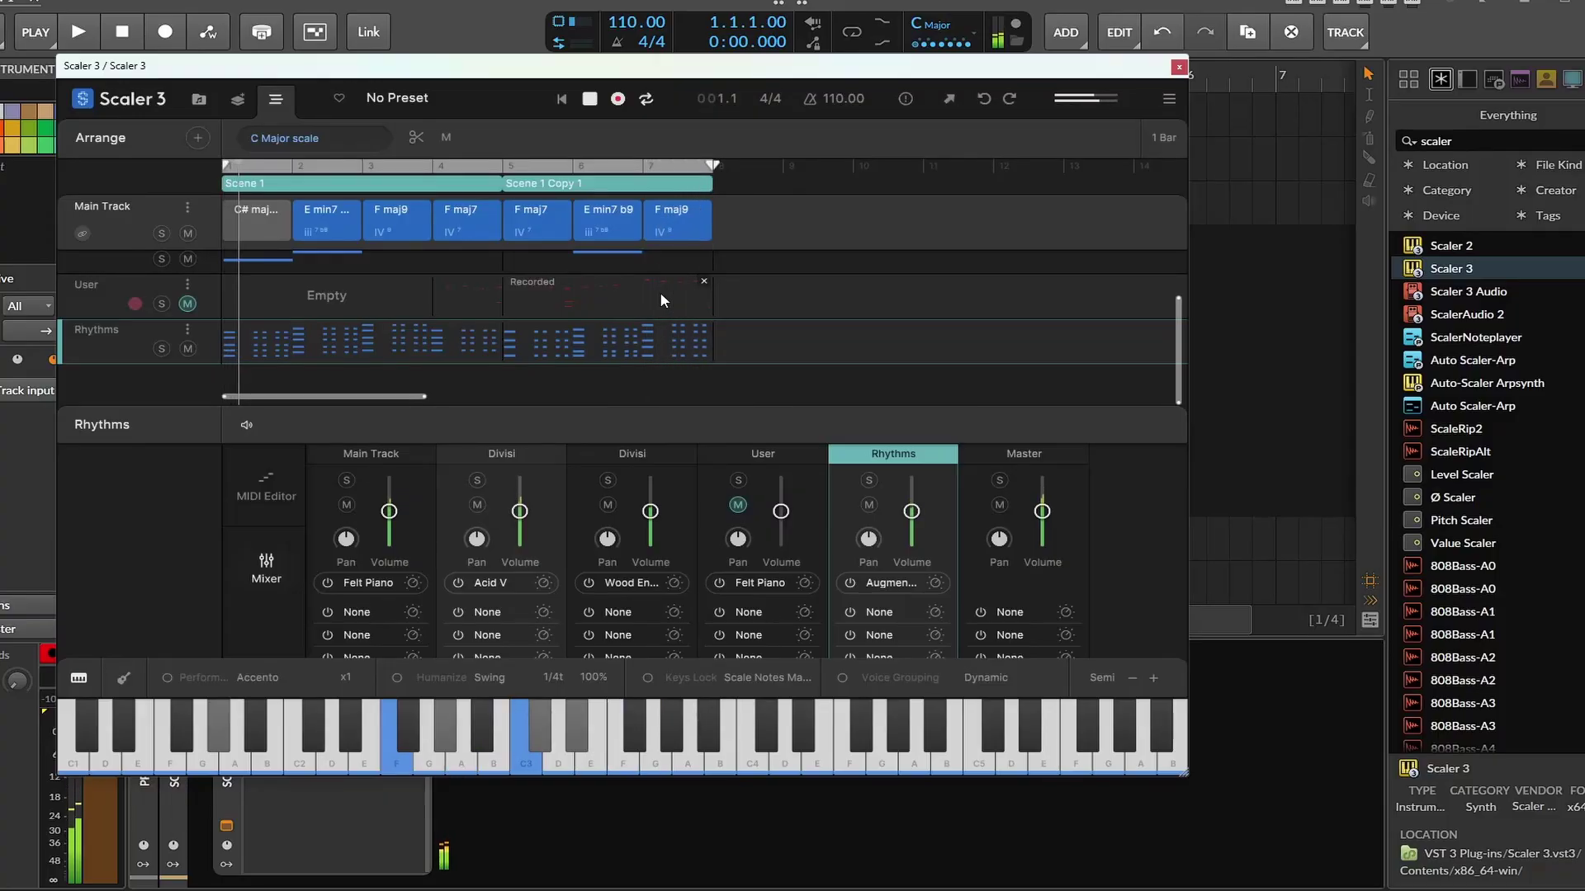
scroll(660, 290, "up", 2)
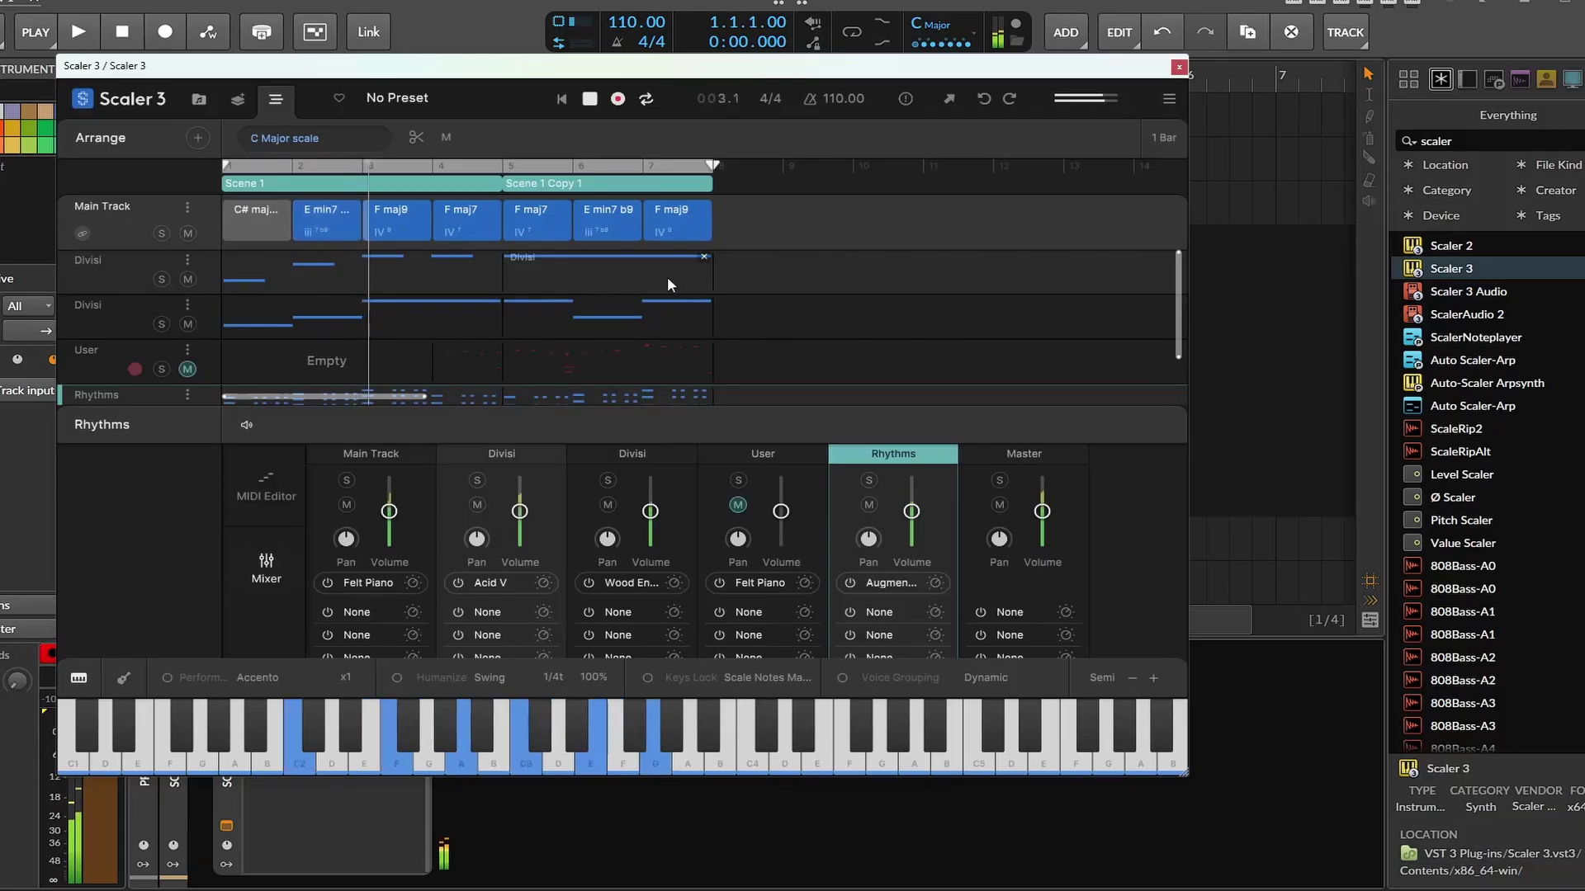
left_click_drag(146, 66, 313, 158)
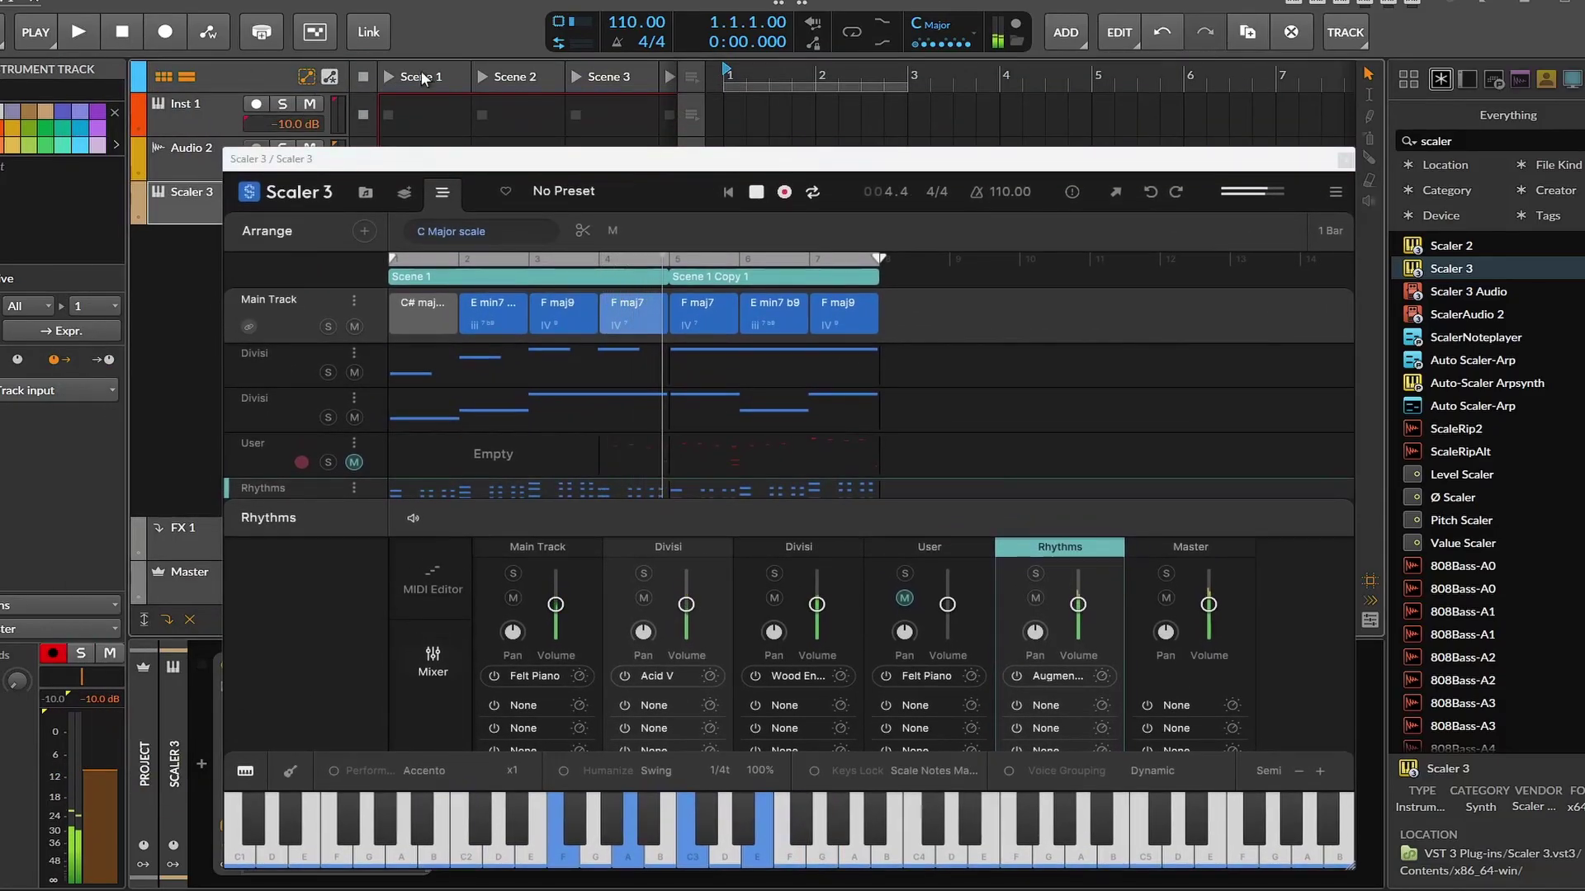
left_click(763, 199)
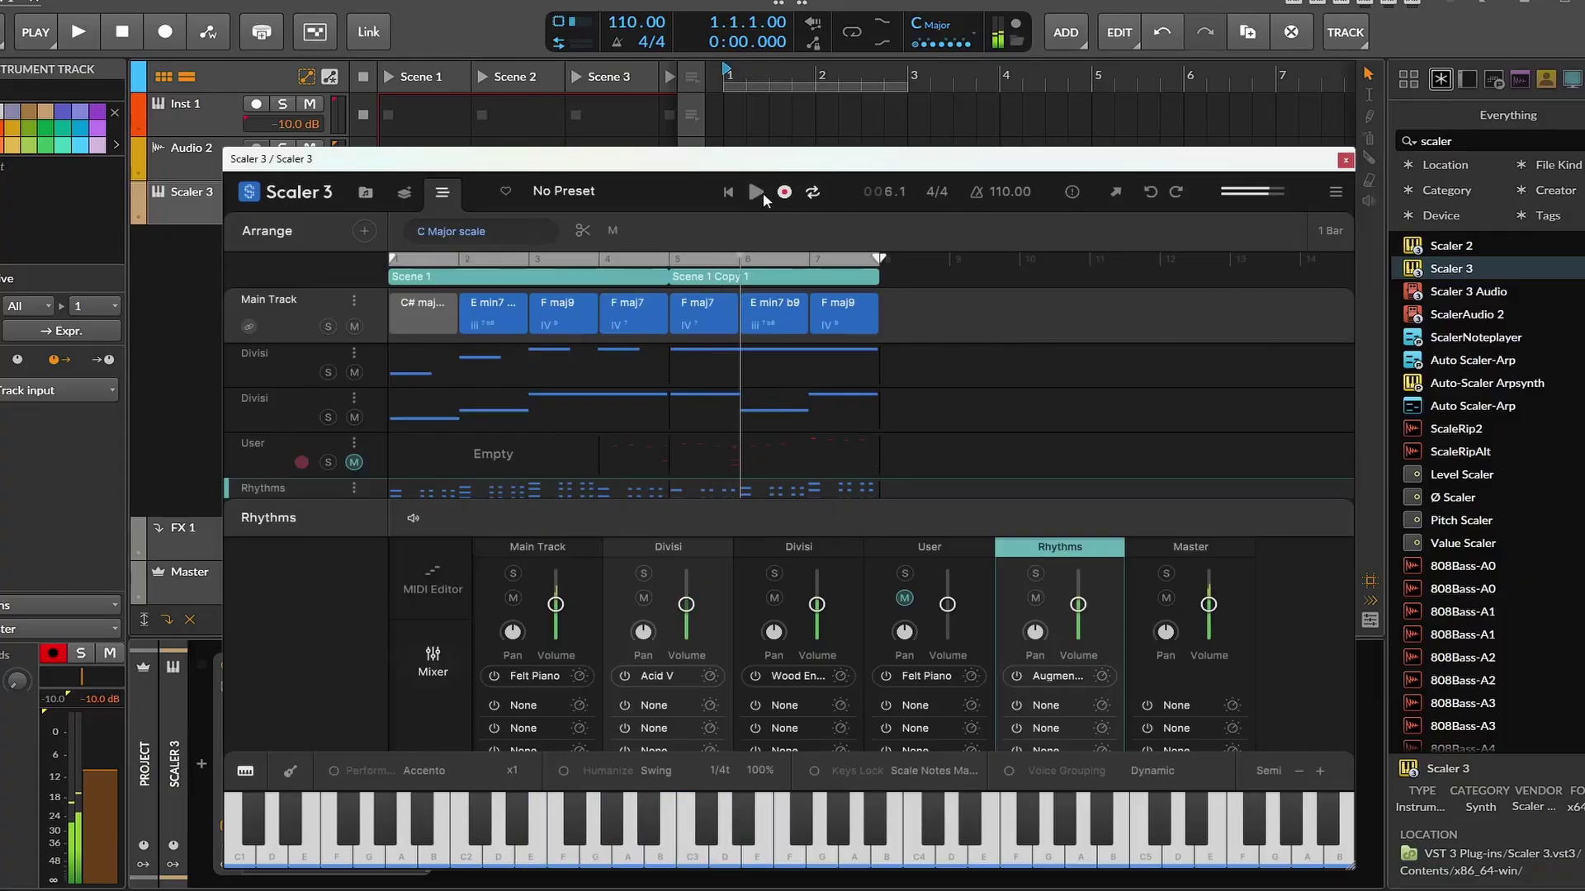
- Close the Scaler 3 window, search the device browser for "xo" and add XO on a new track below Scaler 3
left_click(1345, 161)
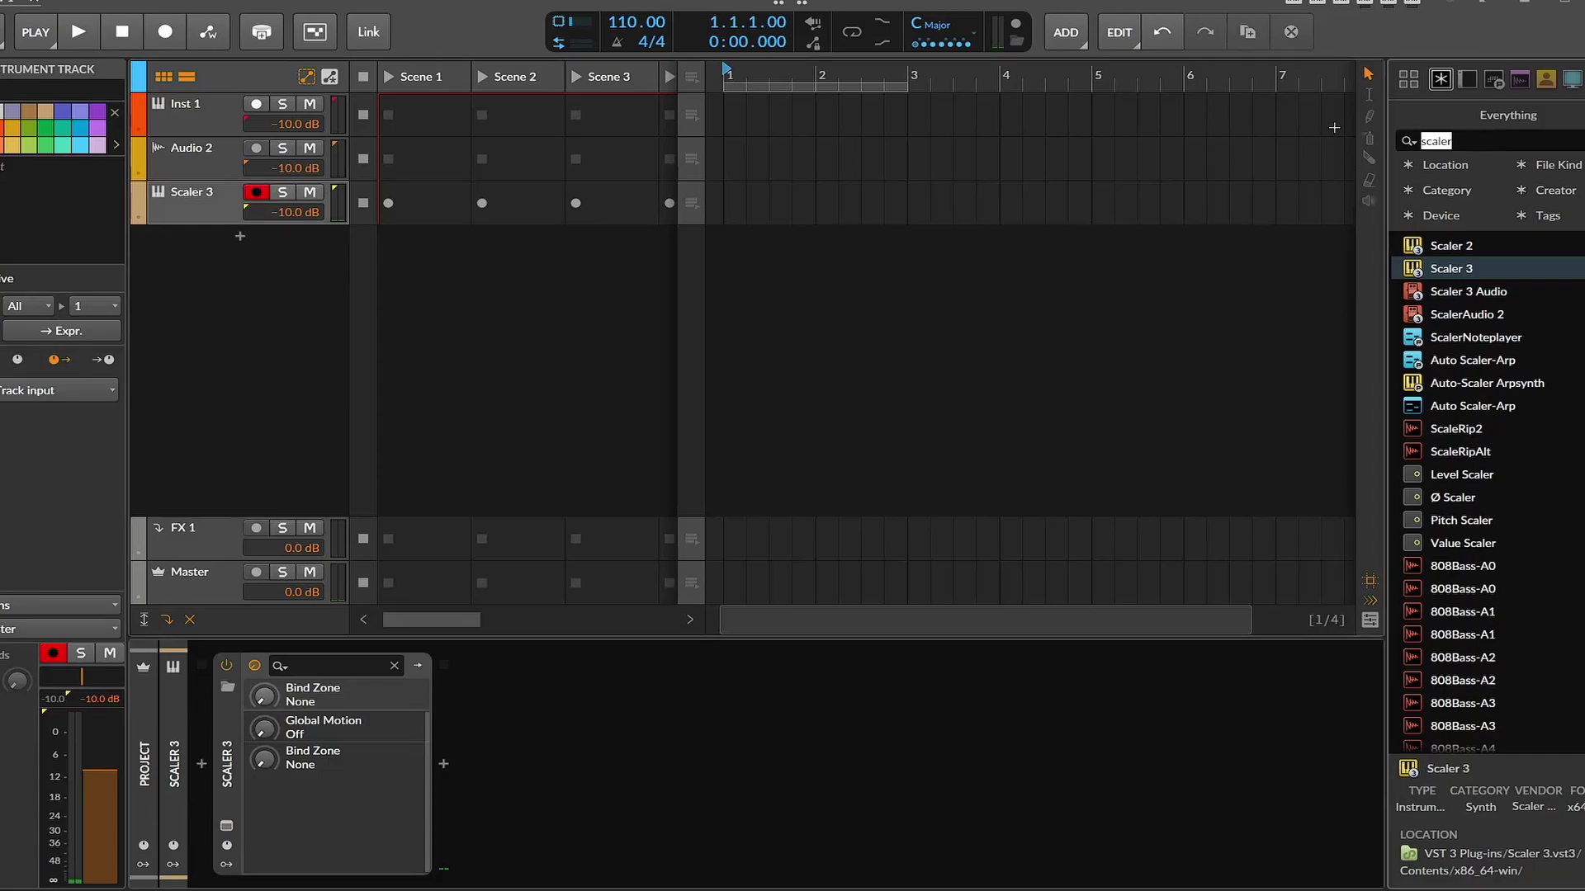
type("ki")
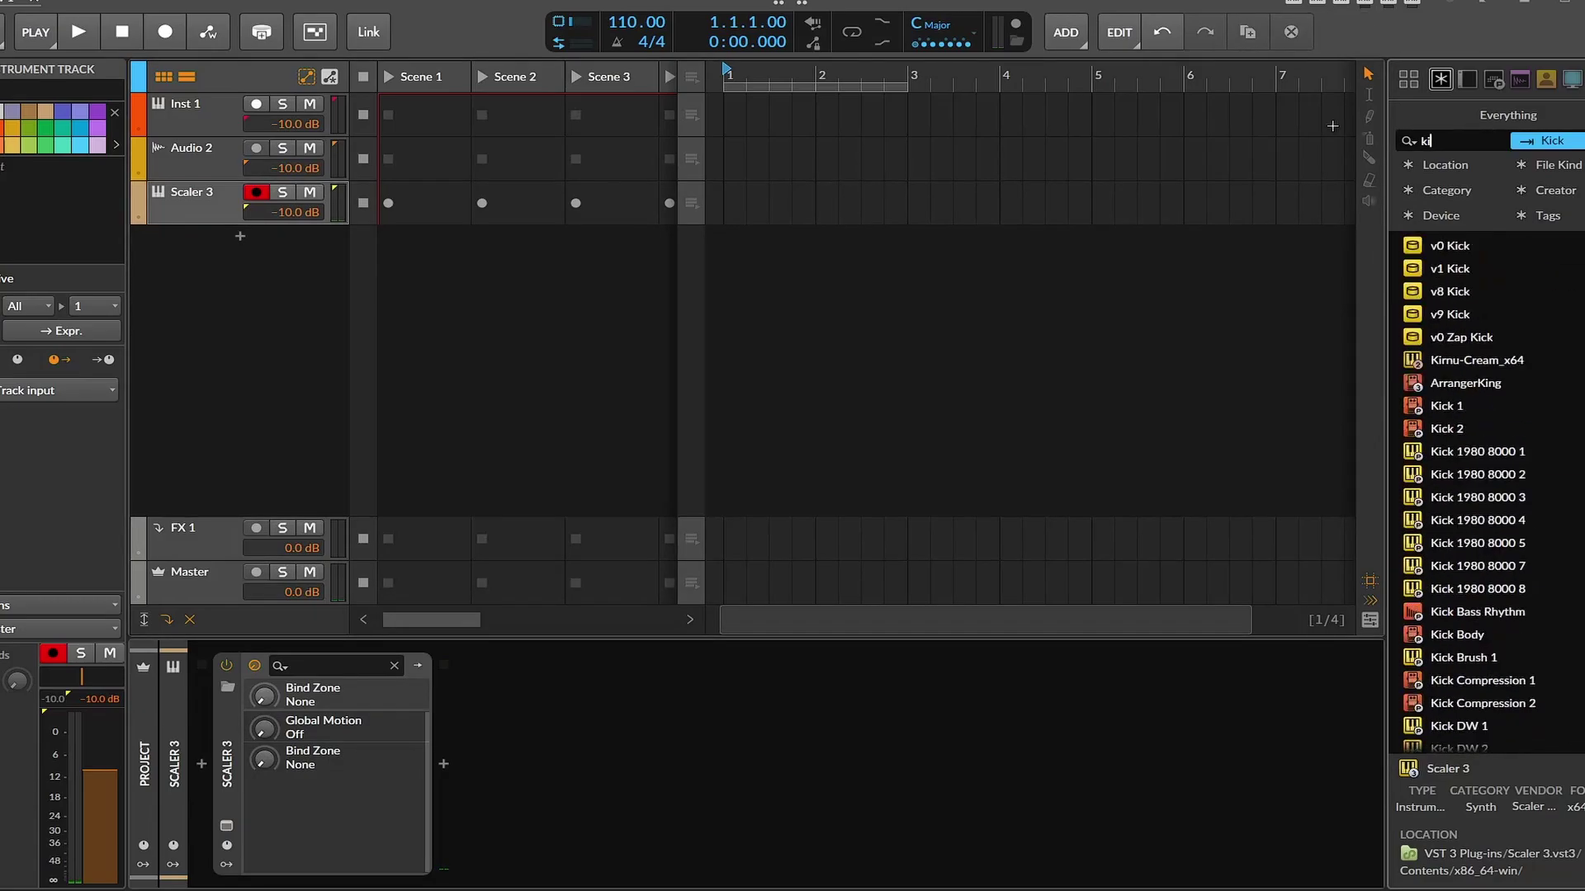
key("BackSpace")
key("BackSpace")
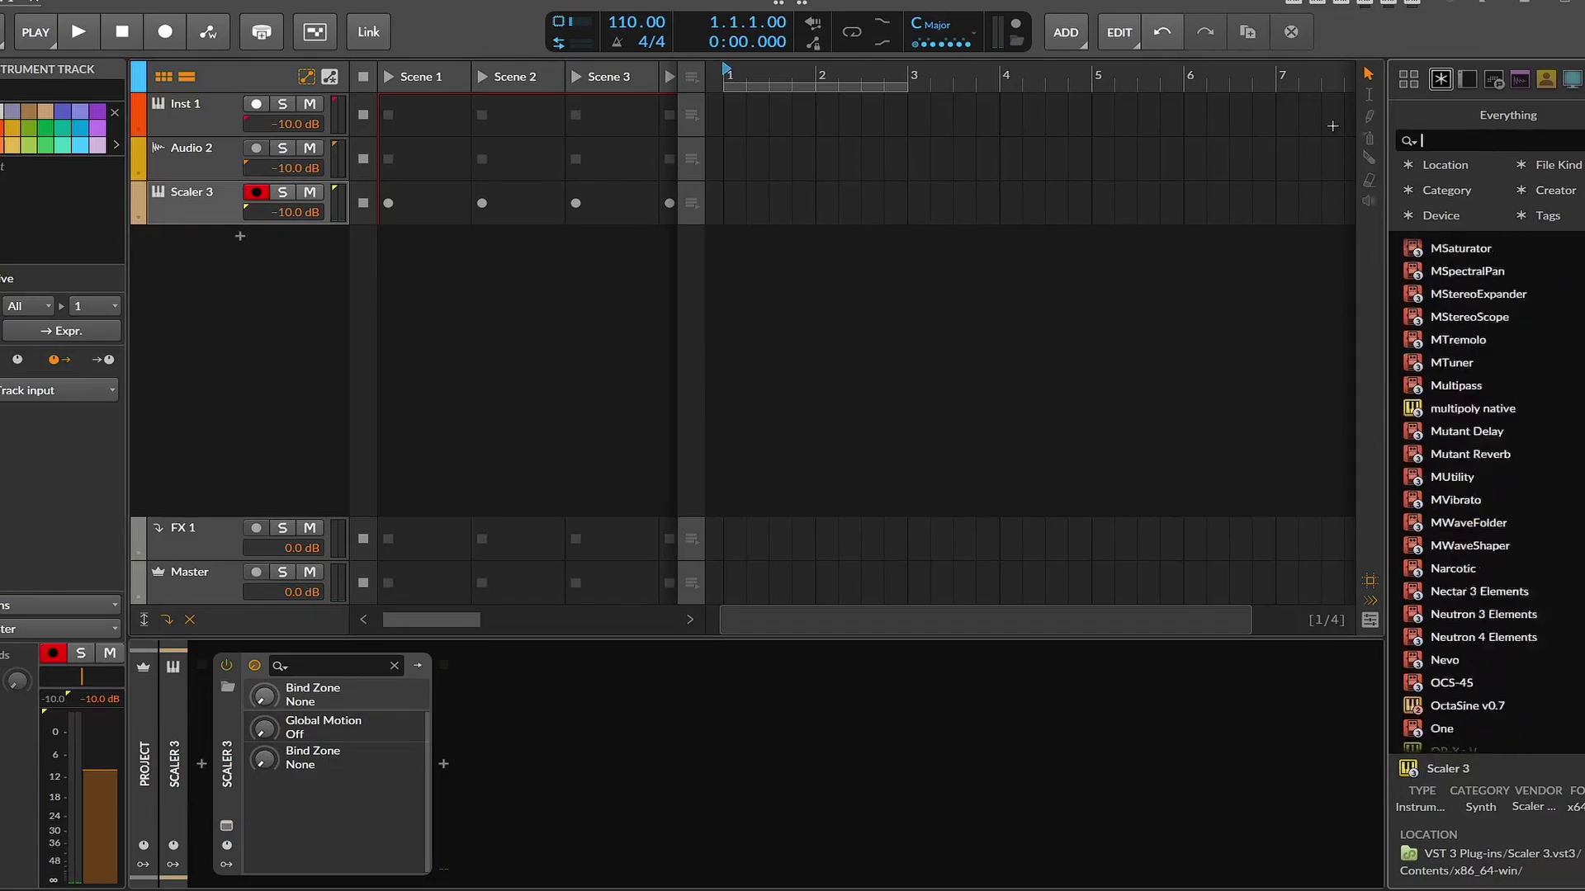
type("xo")
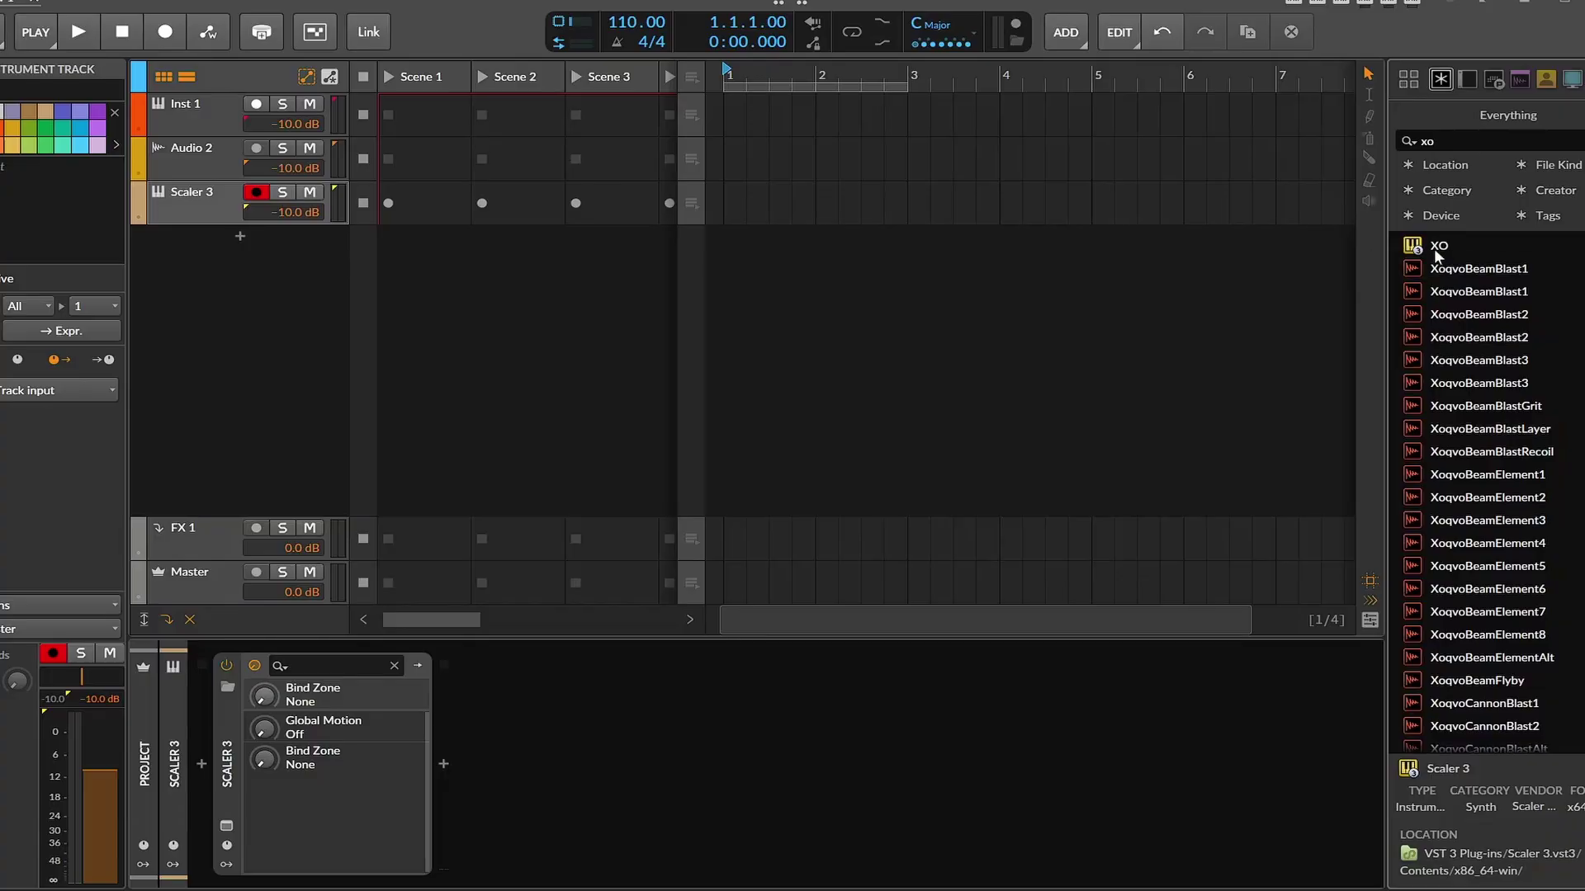
left_click_drag(1436, 256, 259, 261)
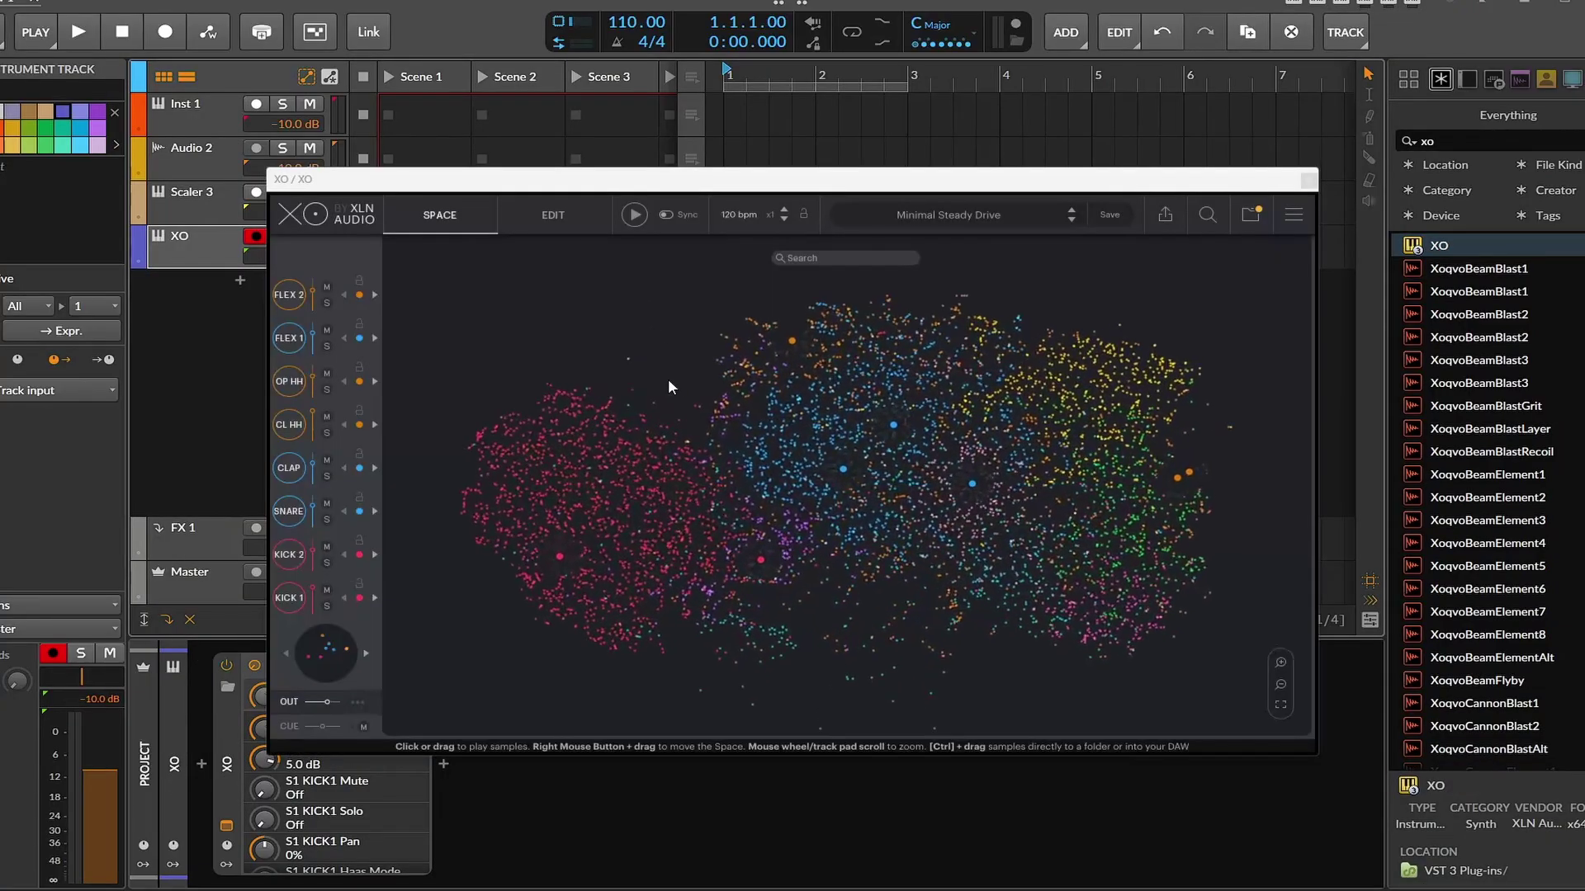
- Audition a kick sample in XO's Space view, show the Edit page and sync its beat to the running project
left_click(662, 450)
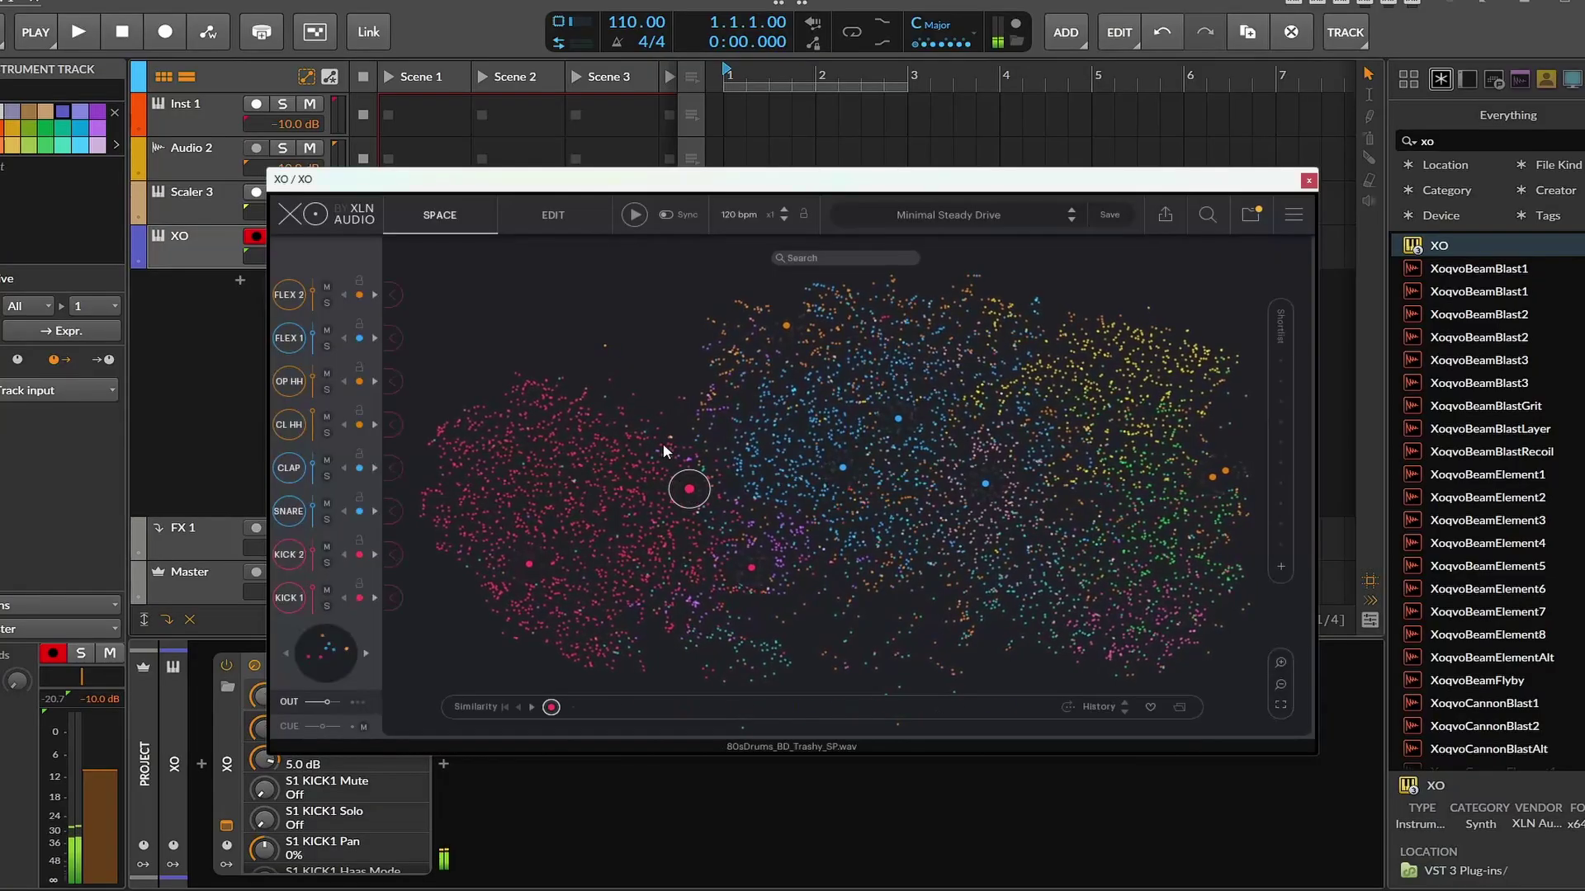
left_click(553, 215)
left_click(79, 33)
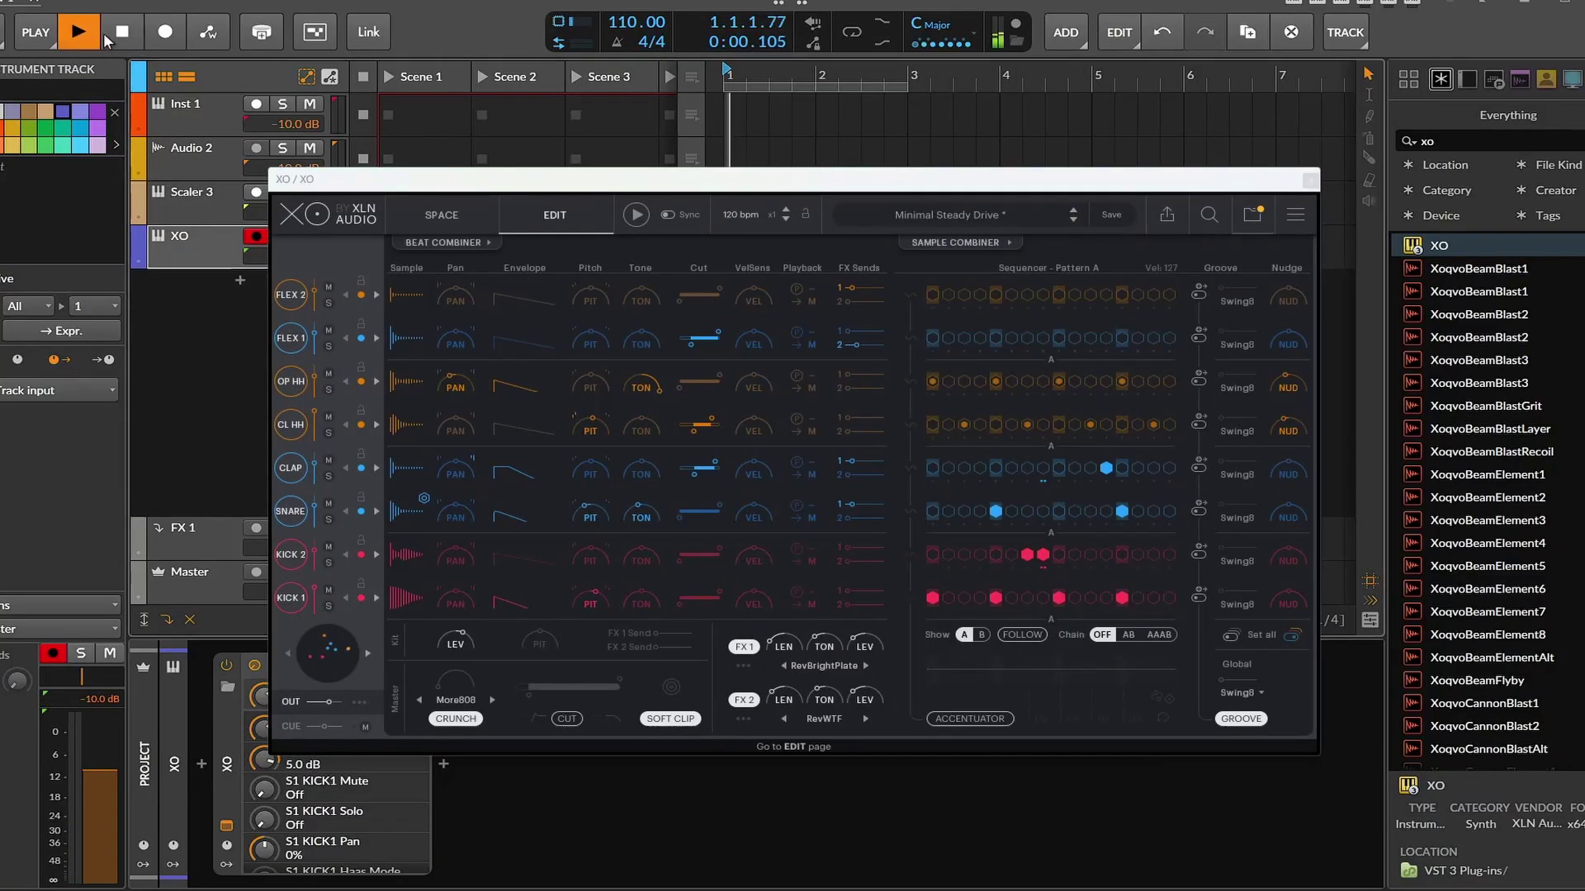
left_click(1075, 307)
left_click(676, 213)
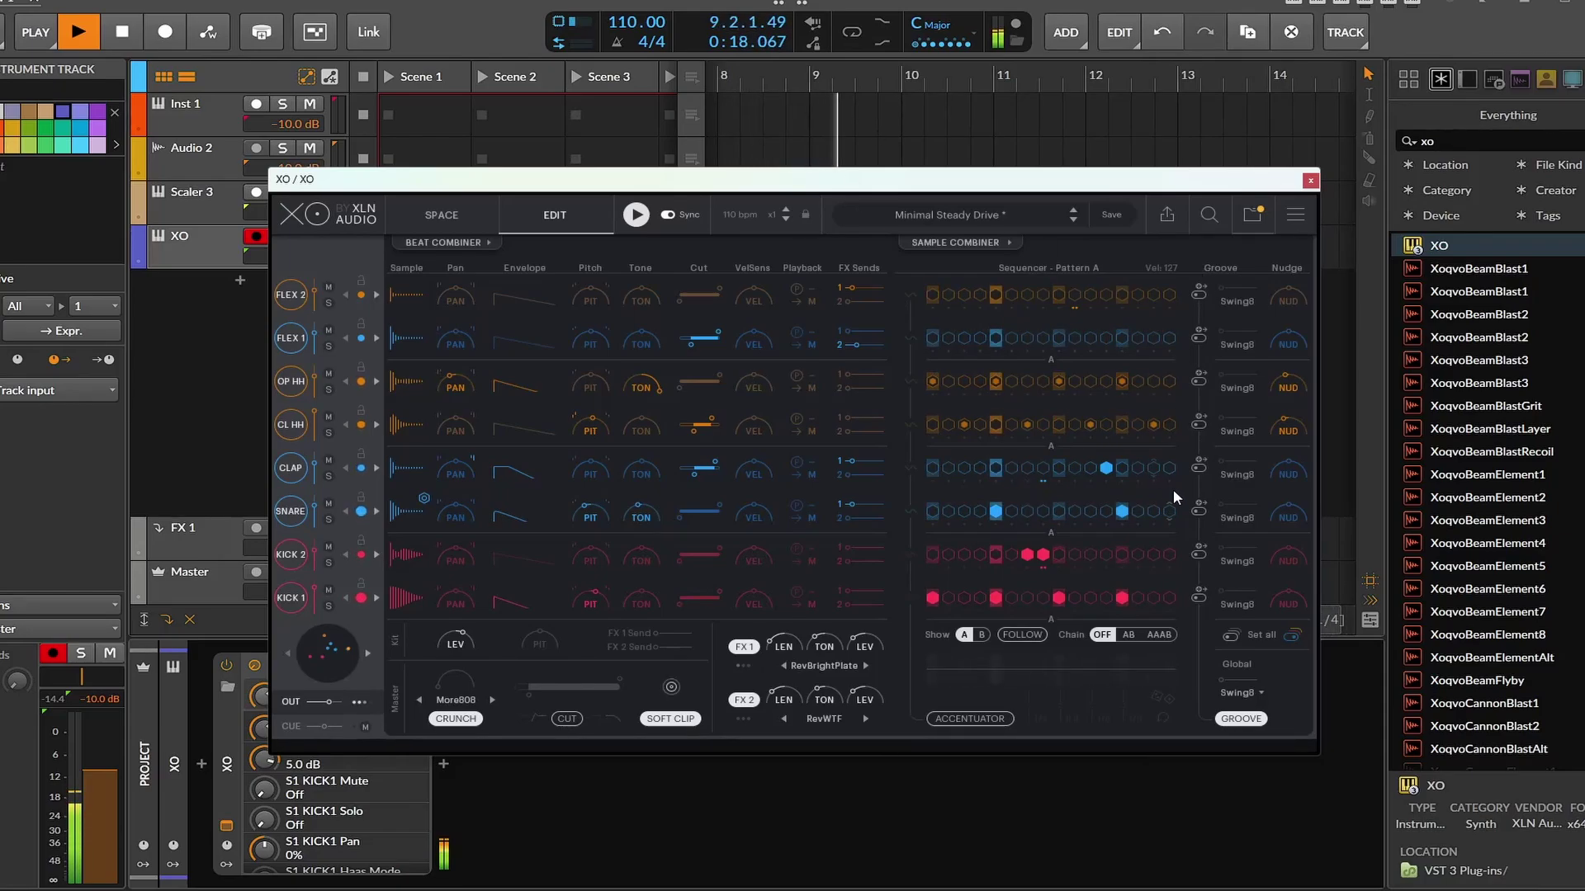
- Add Pattern A hits on clap step 14, open hi-hat step 15 and Flex 2 steps 1, 5, 9, 12 and 14, and stop playback
left_click(1140, 468)
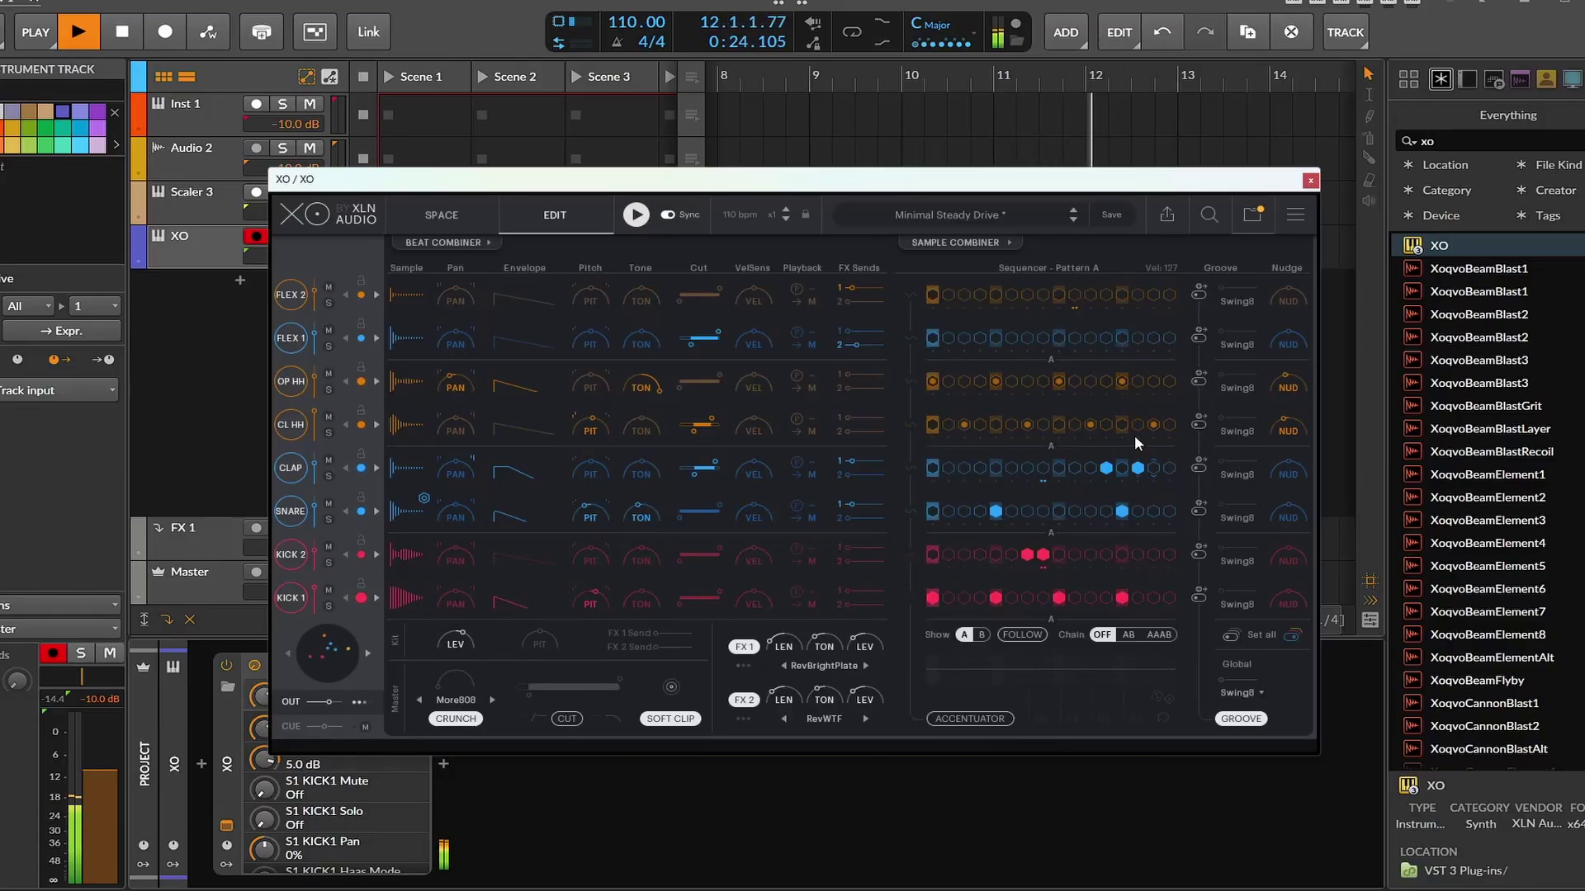
left_click(1153, 381)
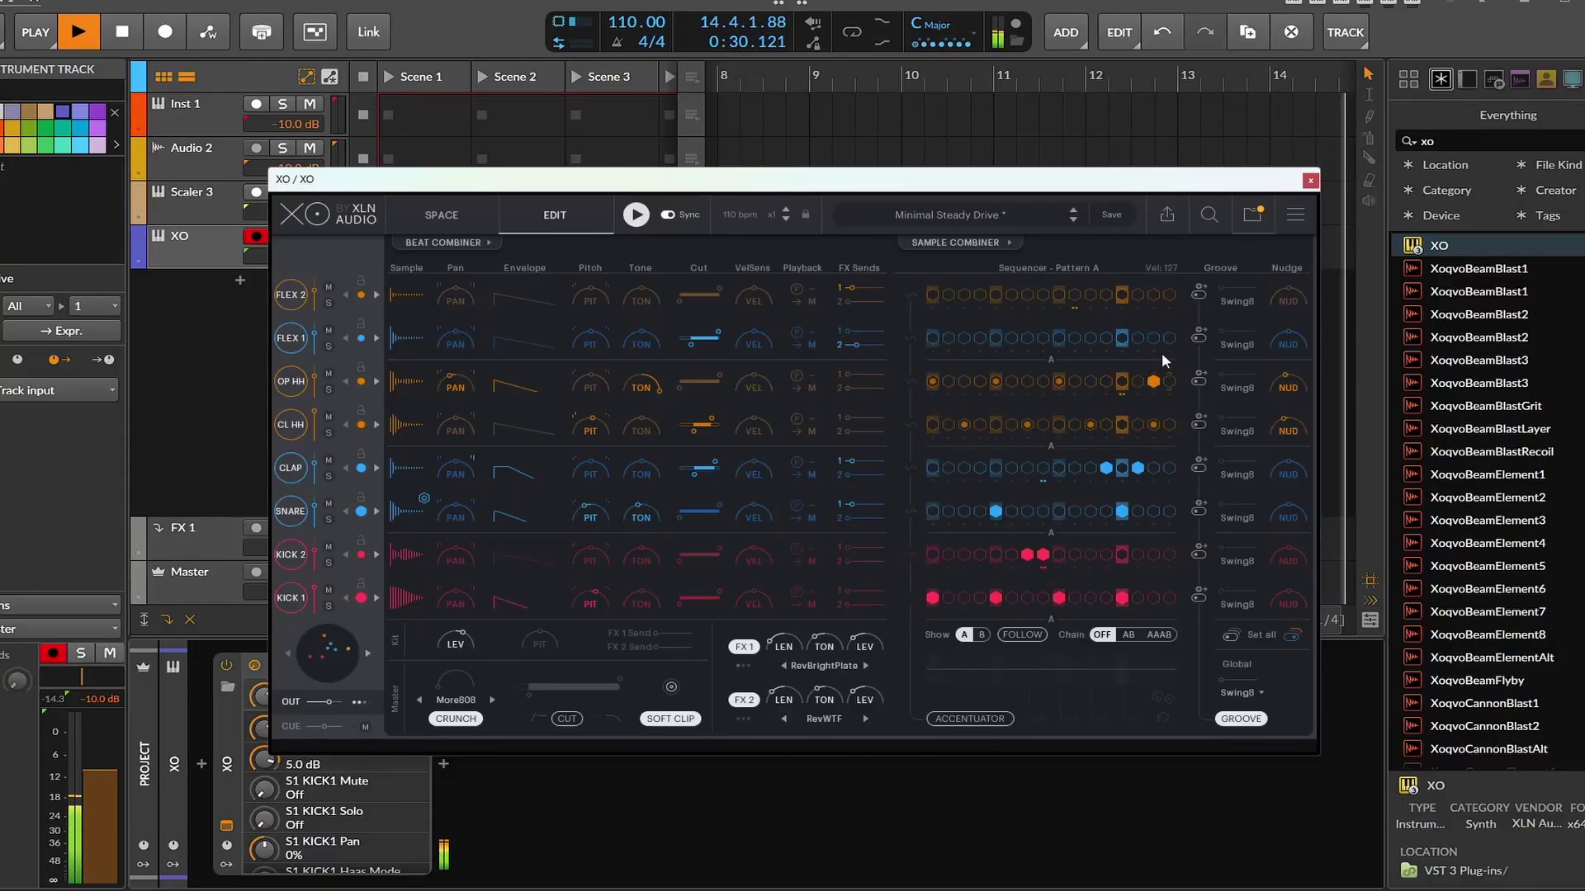
left_click(1137, 295)
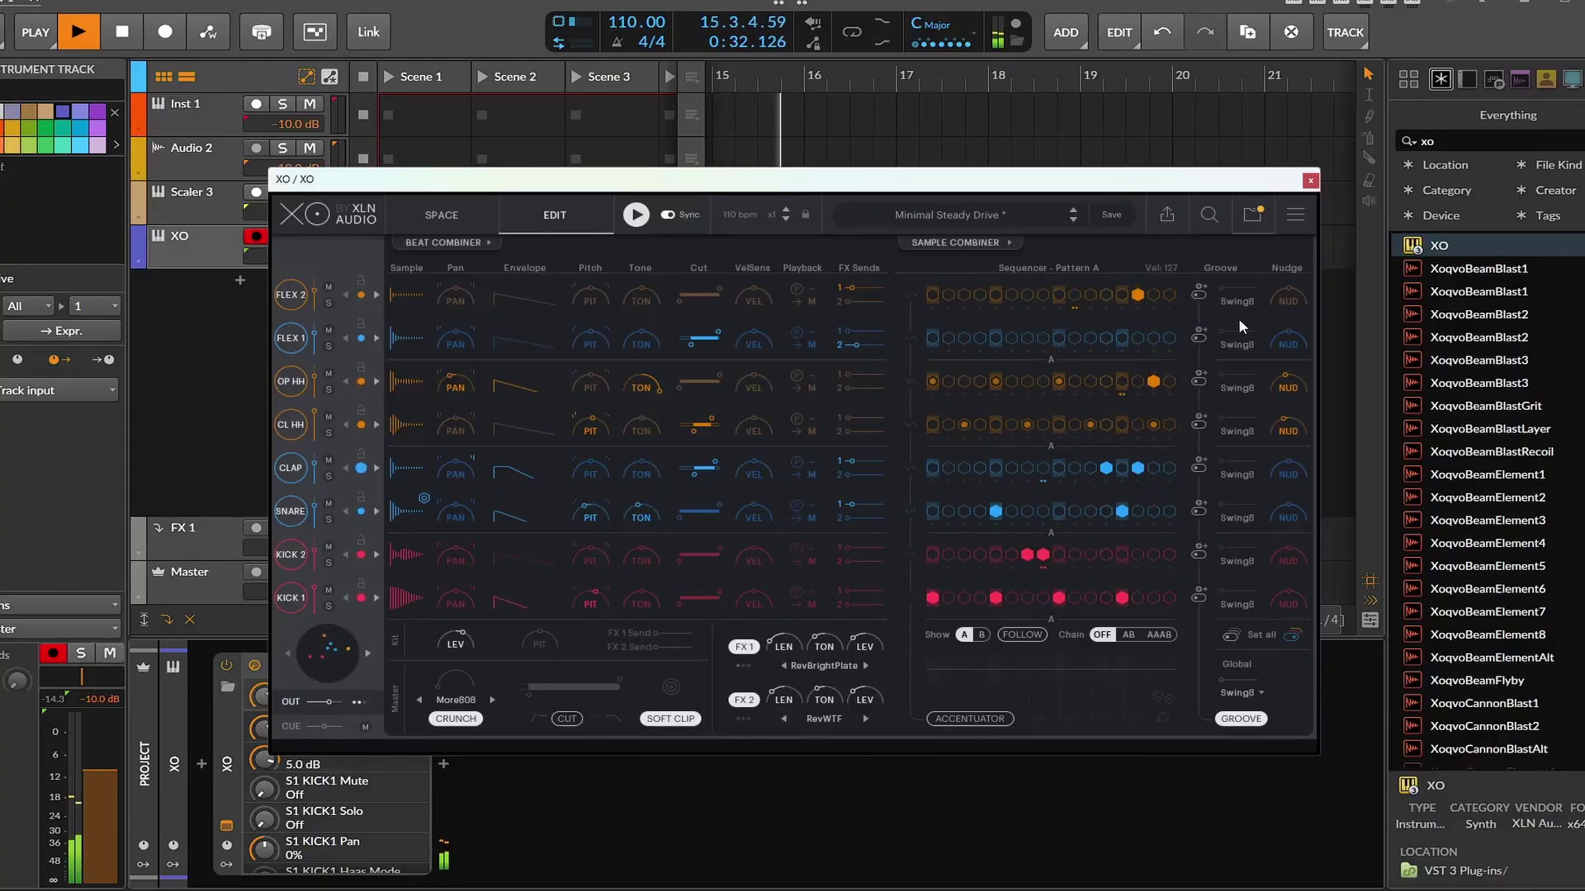
left_click(1059, 295)
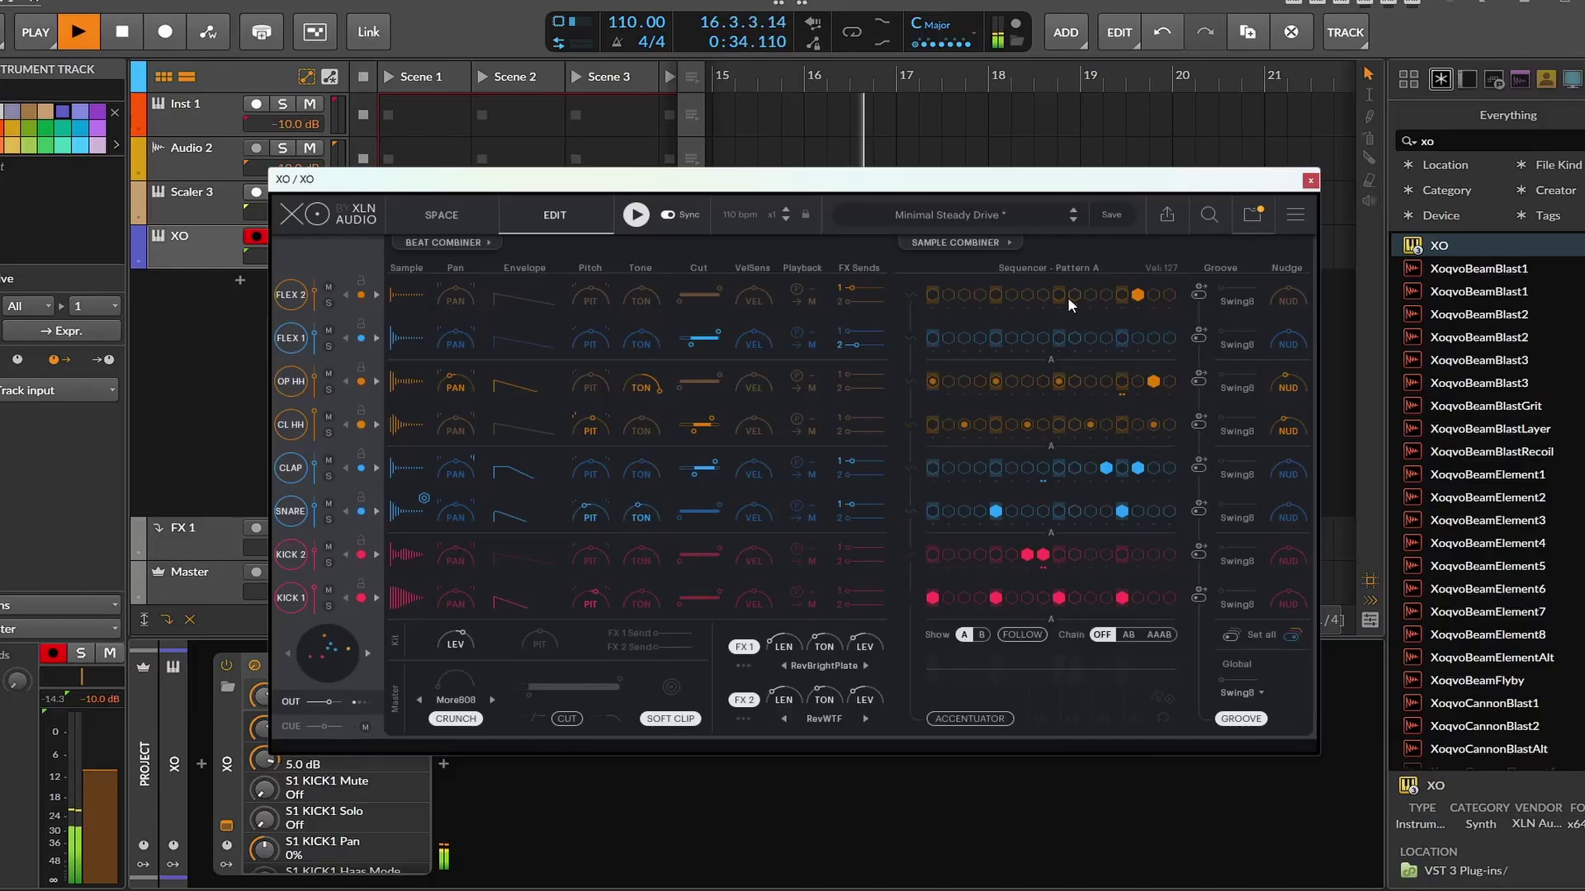
left_click(996, 295)
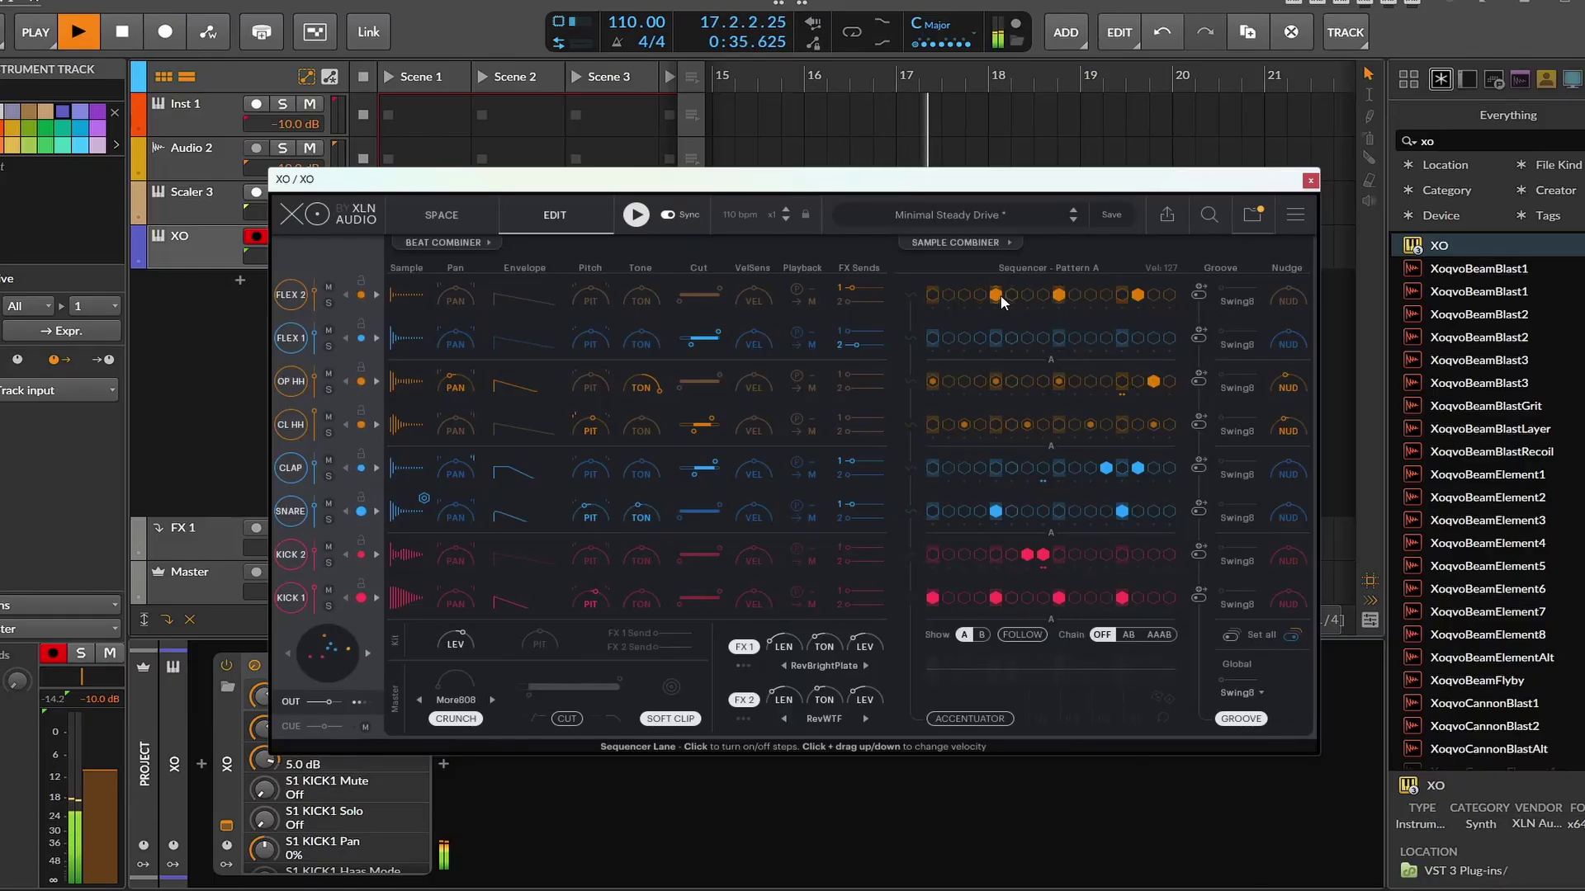
left_click(932, 295)
left_click(1110, 297)
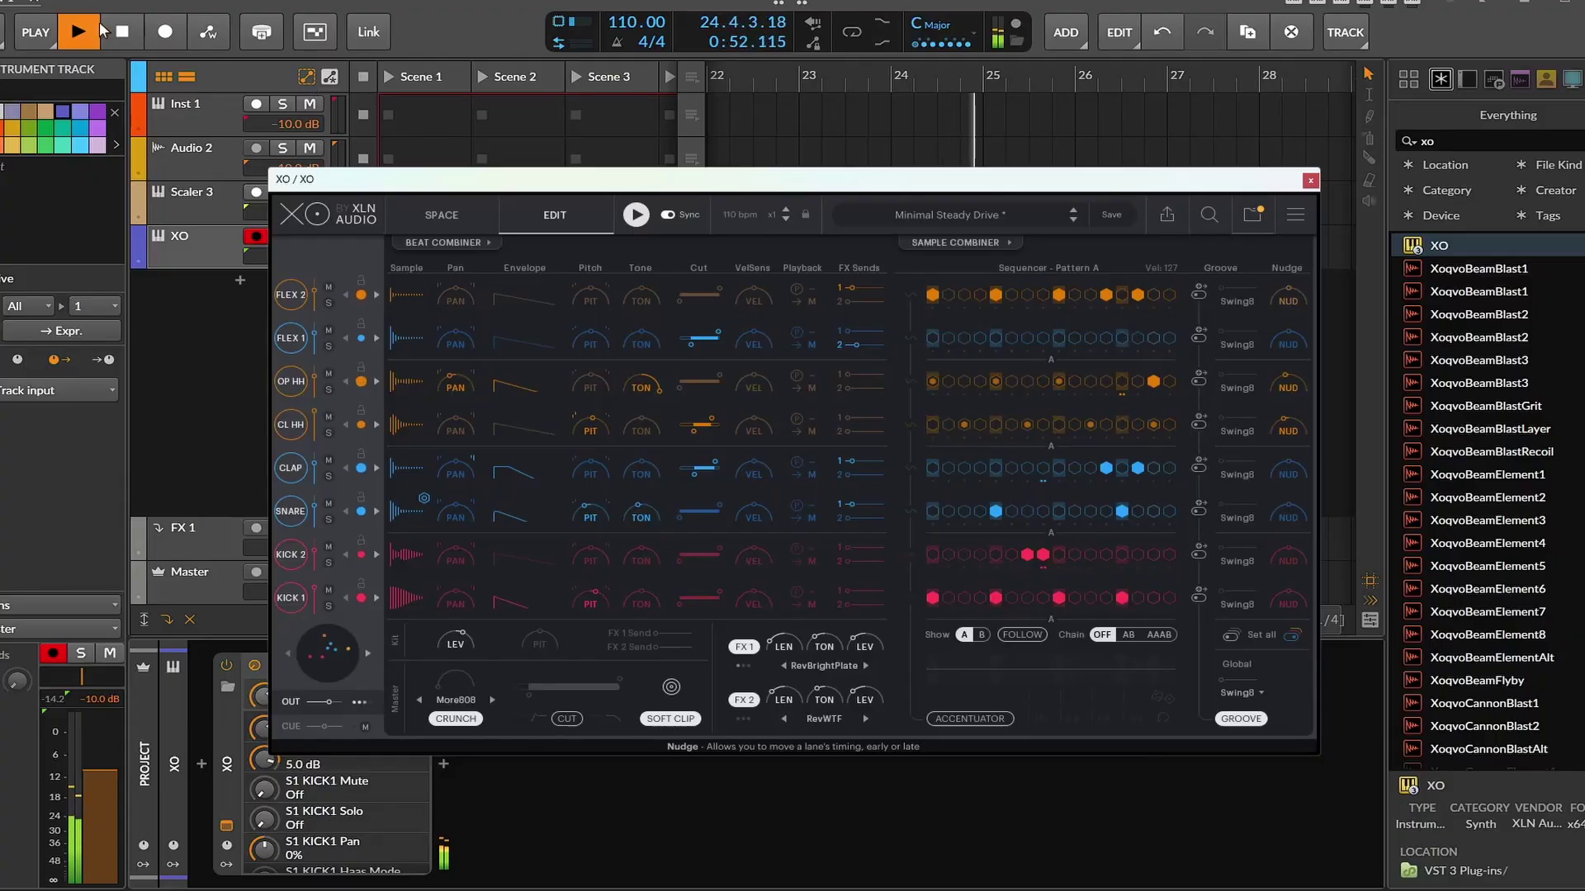
left_click(138, 33)
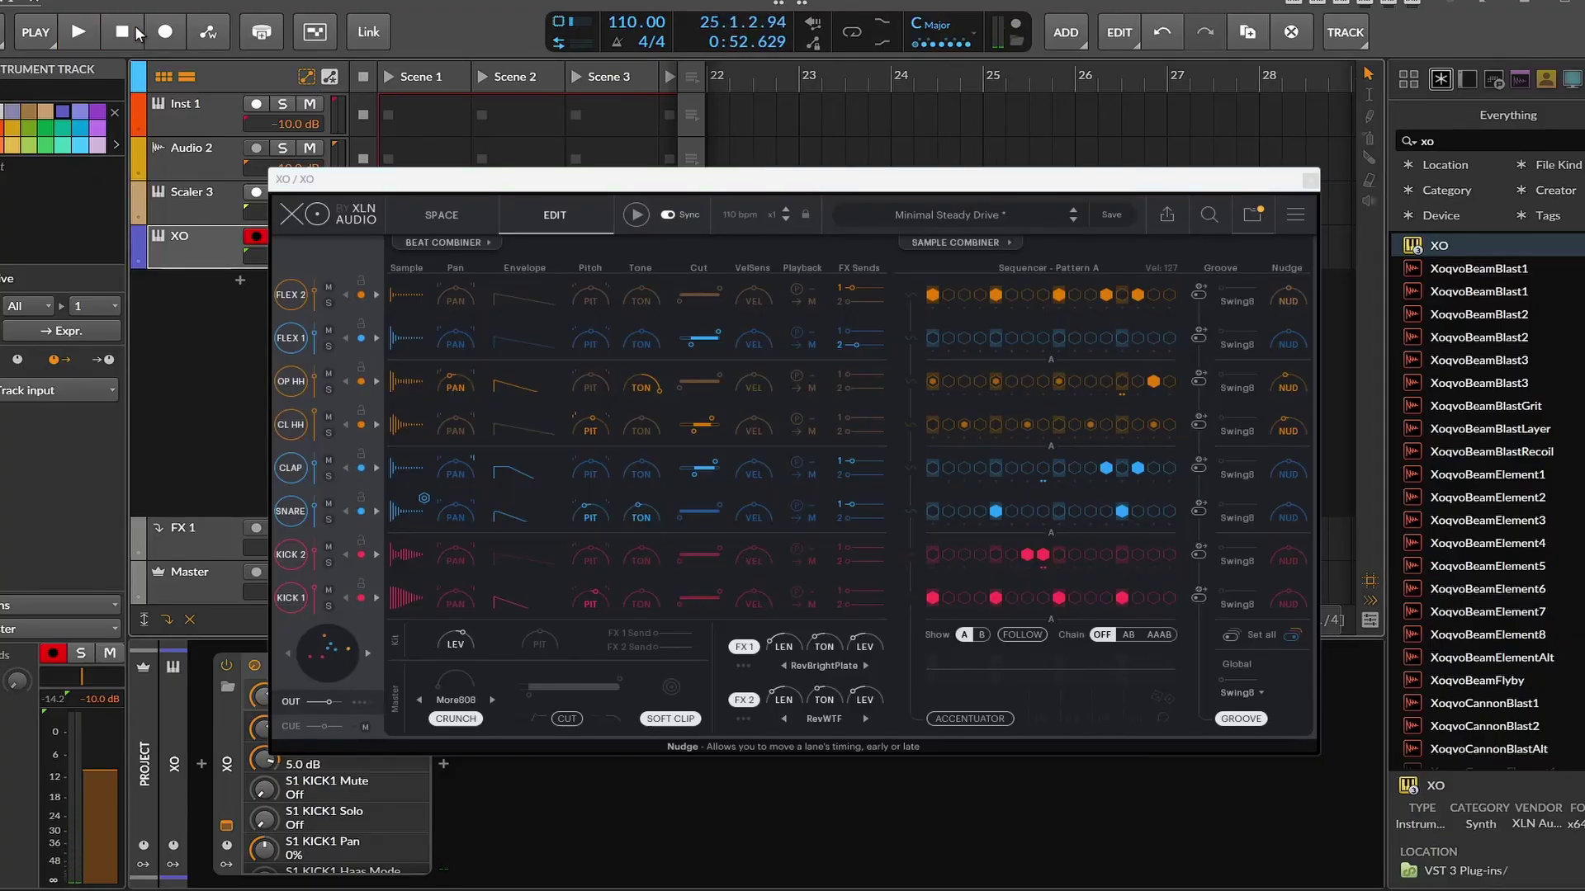
- Move the XO window lower, reopen the Scaler 3 window and play the project with chords and drums together
left_click_drag(536, 179, 551, 247)
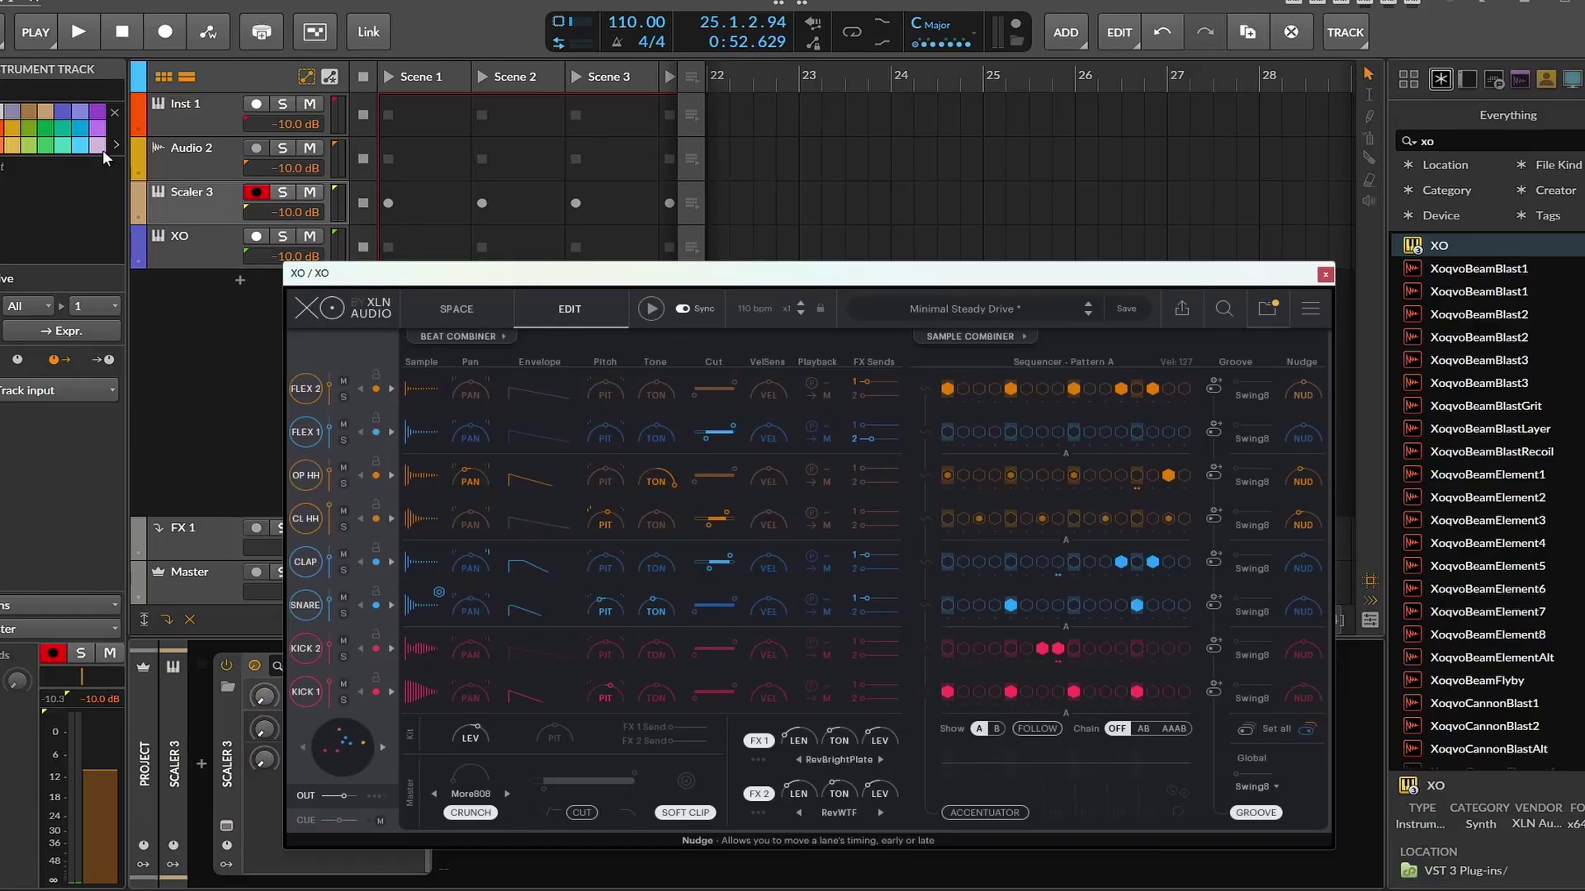
left_click(225, 825)
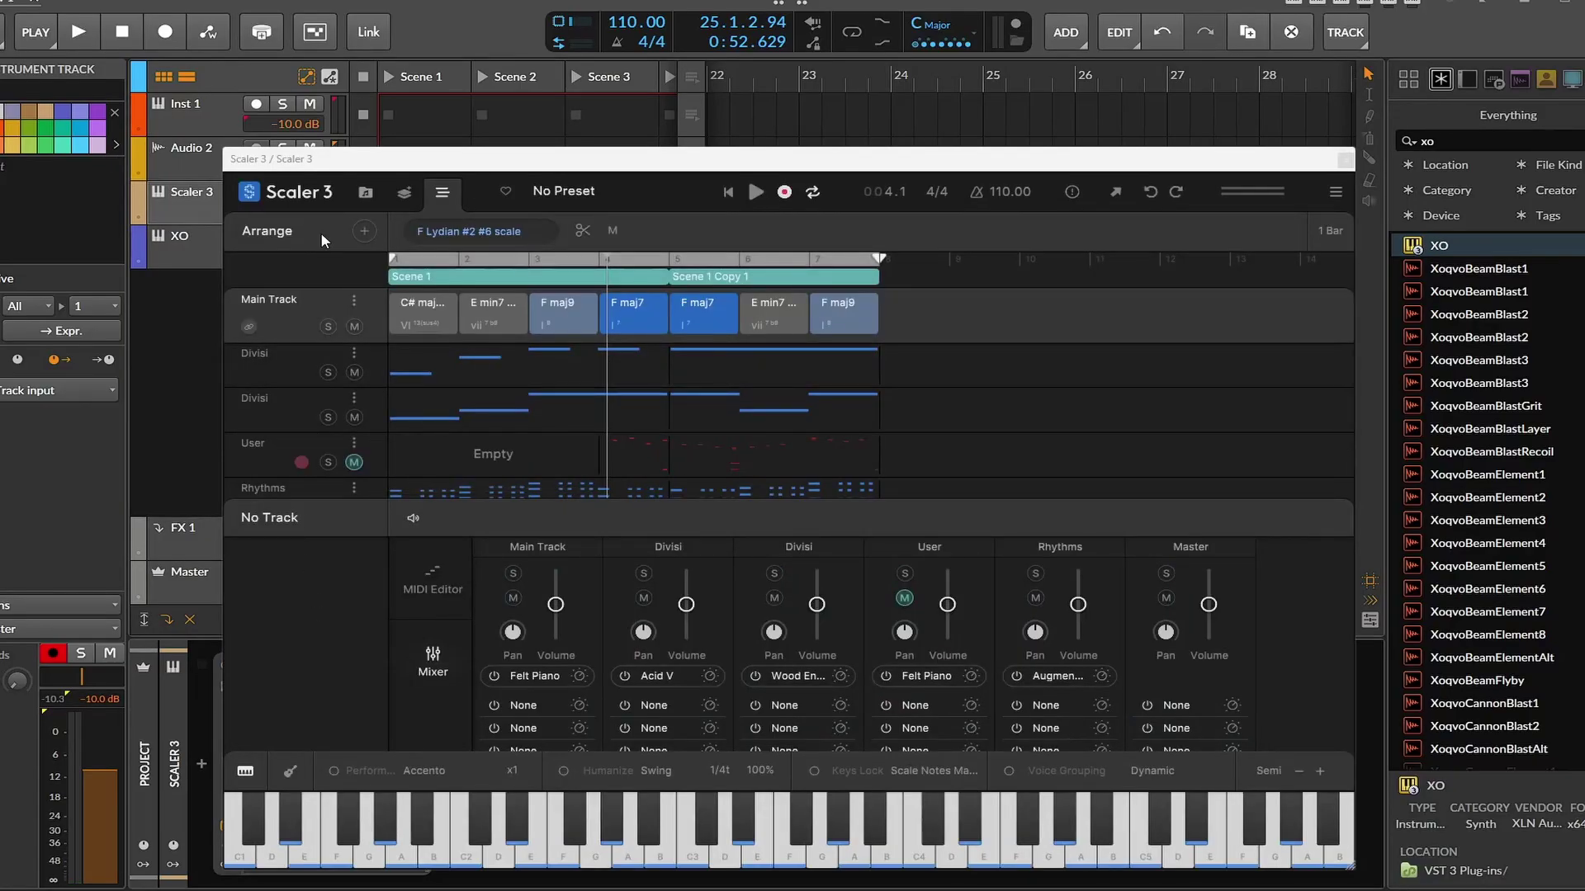
scroll(443, 395, "down", 2)
scroll(501, 381, "up", 2)
left_click(80, 33)
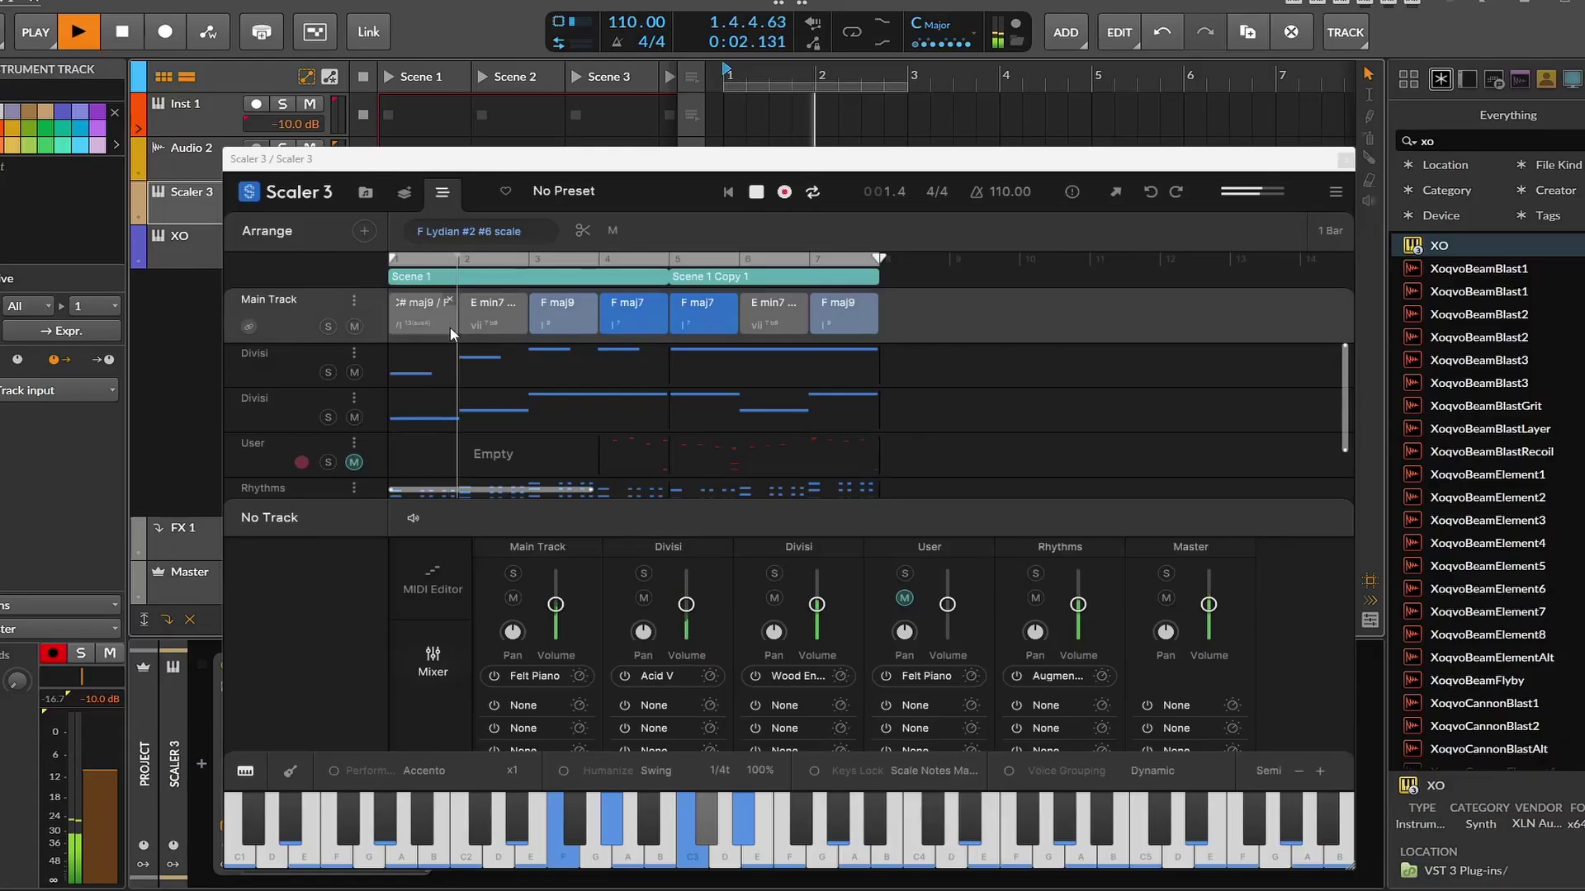
- Try the upper Divisi track's Scene 1 clip at -2 octaves and set it back to -1
left_click(459, 376)
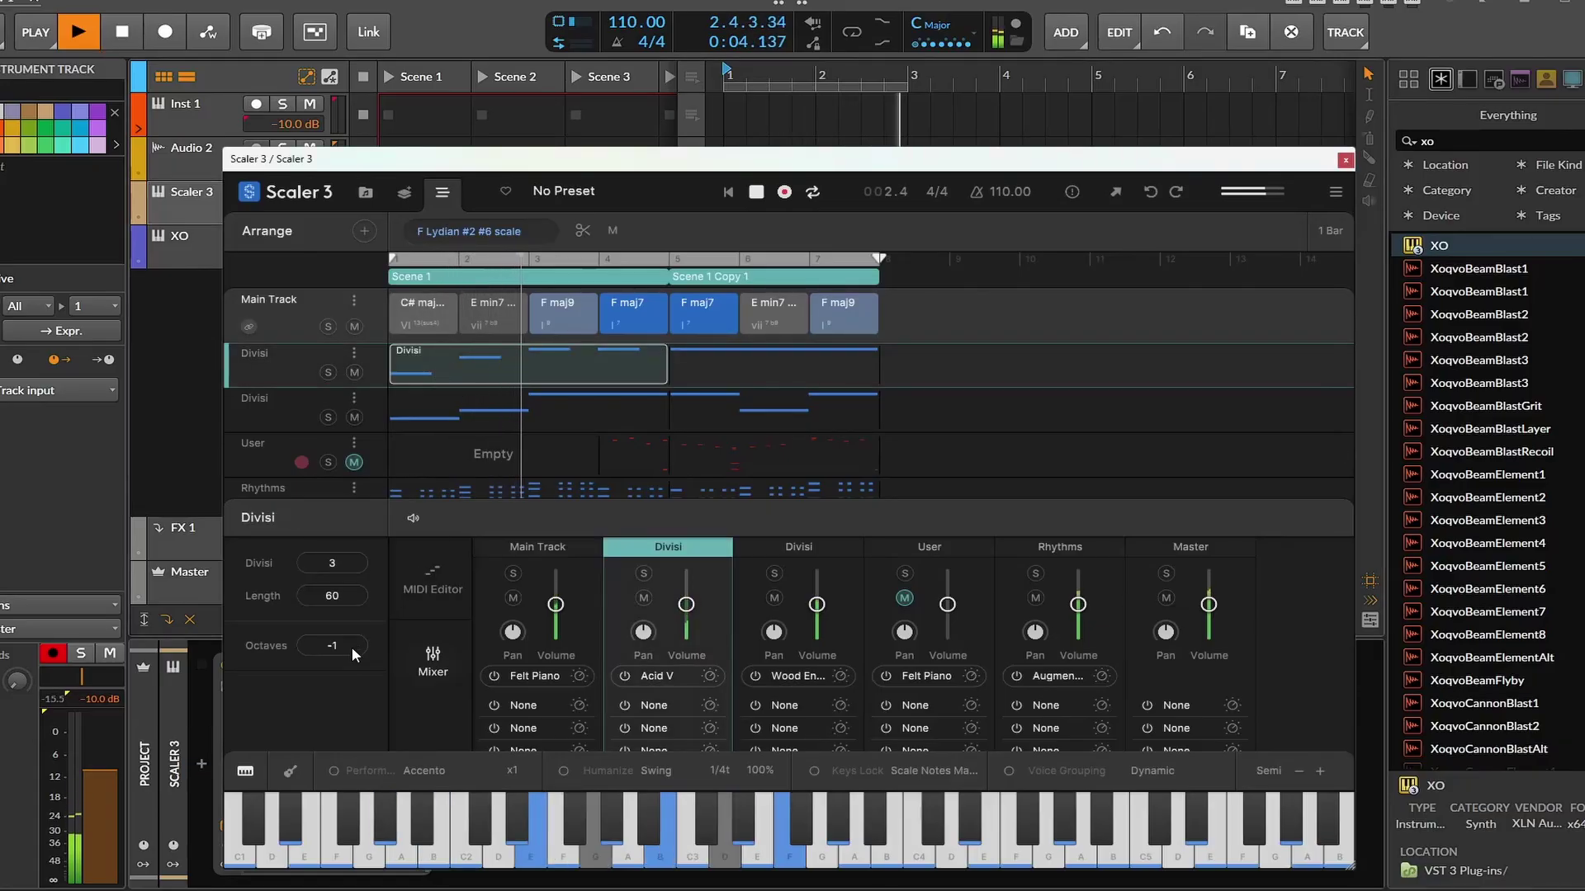
left_click_drag(352, 647, 349, 672)
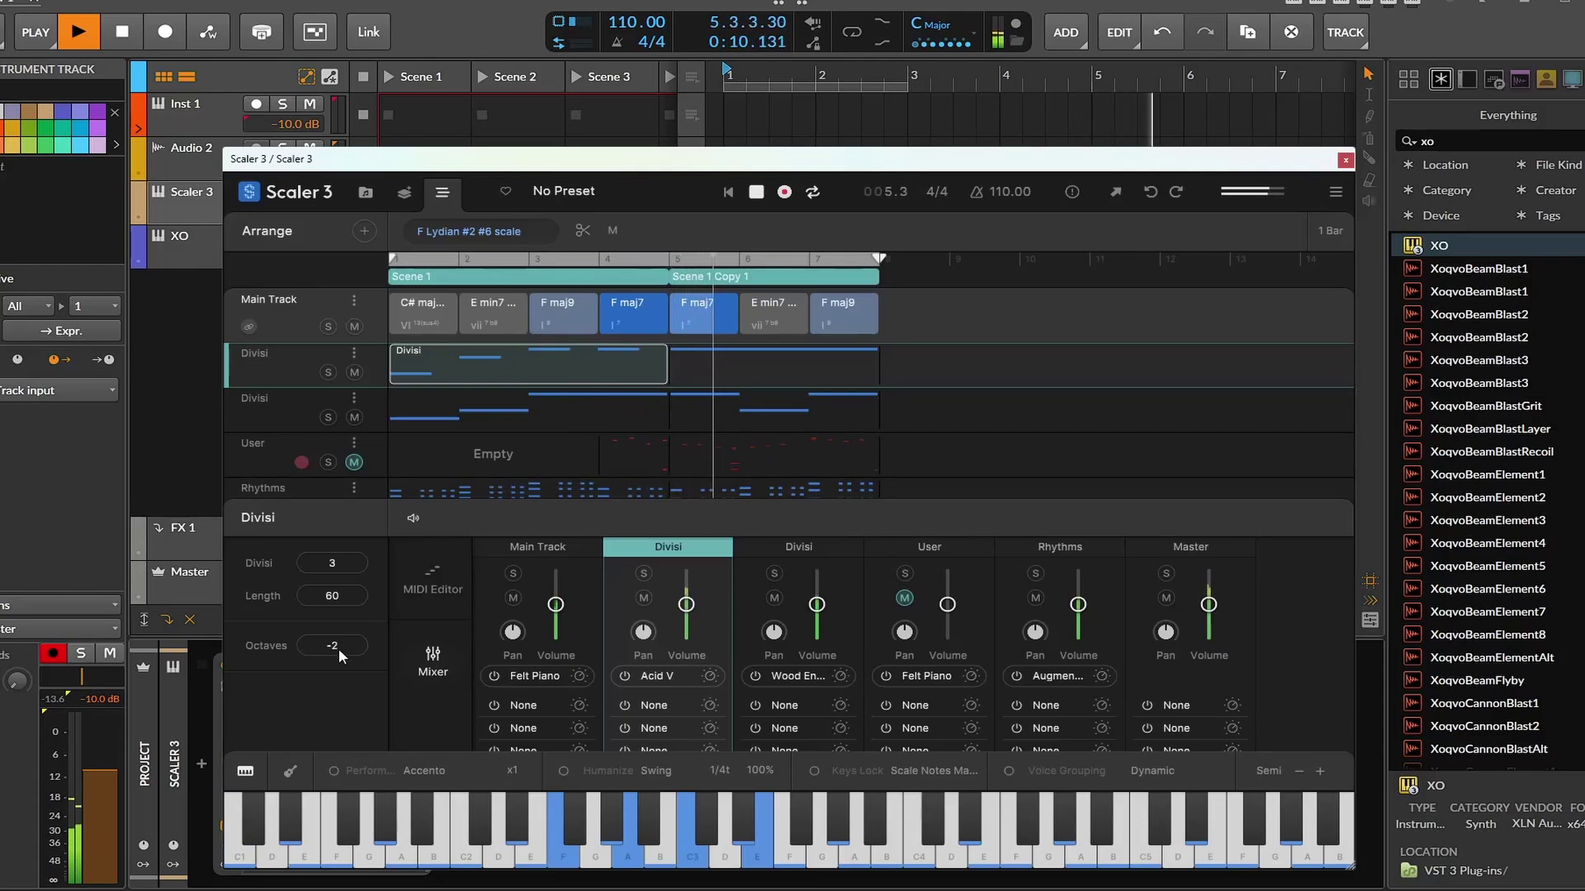
left_click_drag(338, 648, 339, 621)
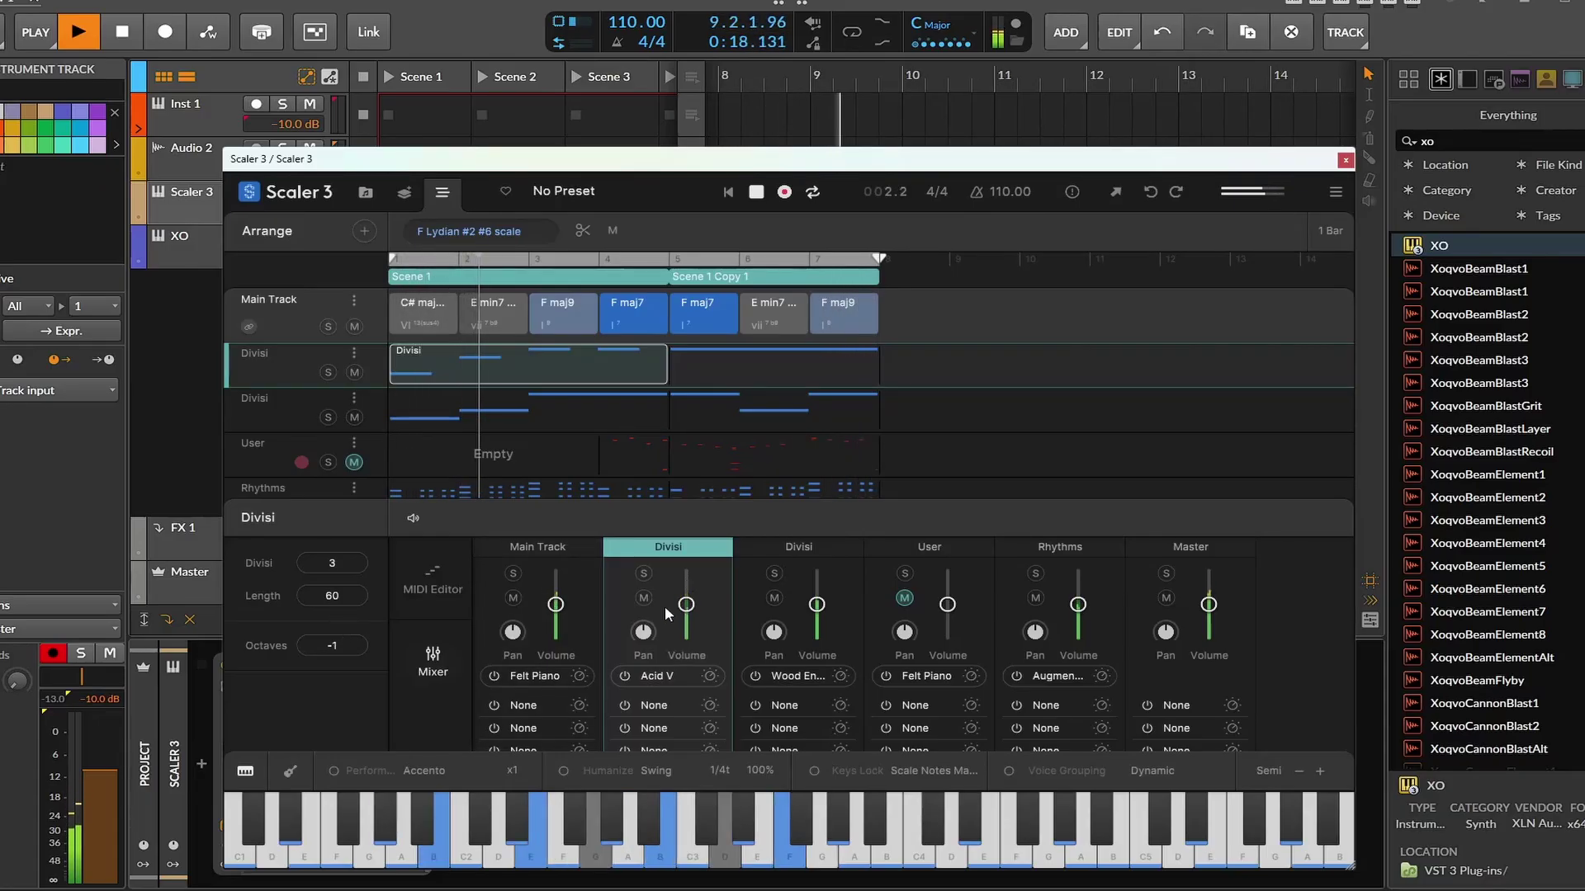
- Raise the upper Divisi track's volume to about +3.1 dB and load Cableguys ShaperBox 3 (VST) into its first effect slot
left_click_drag(685, 604, 686, 601)
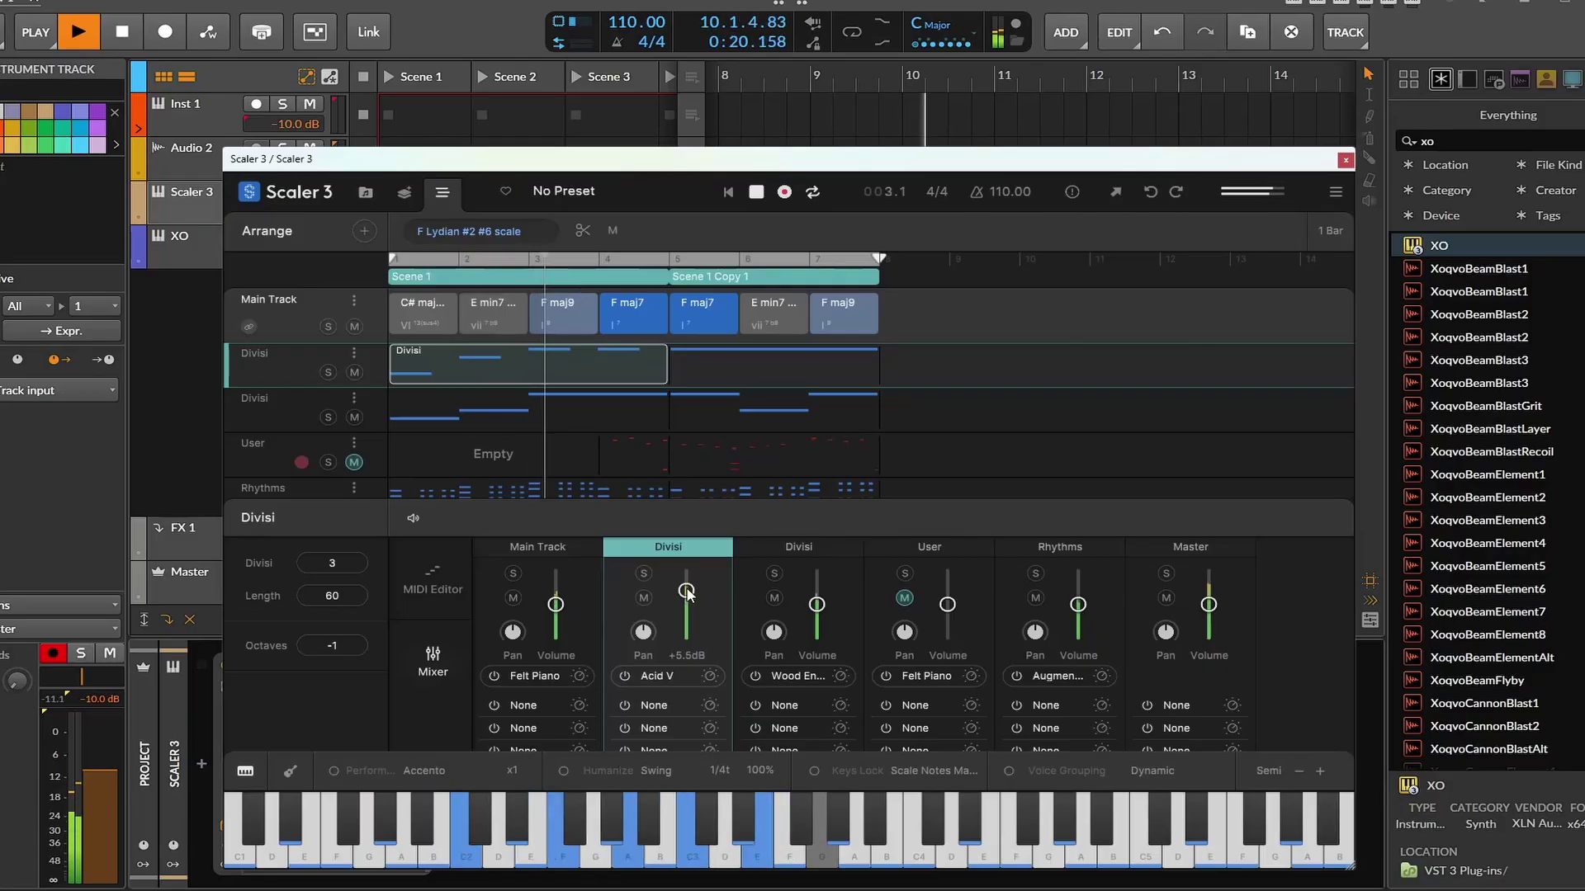
left_click(626, 708)
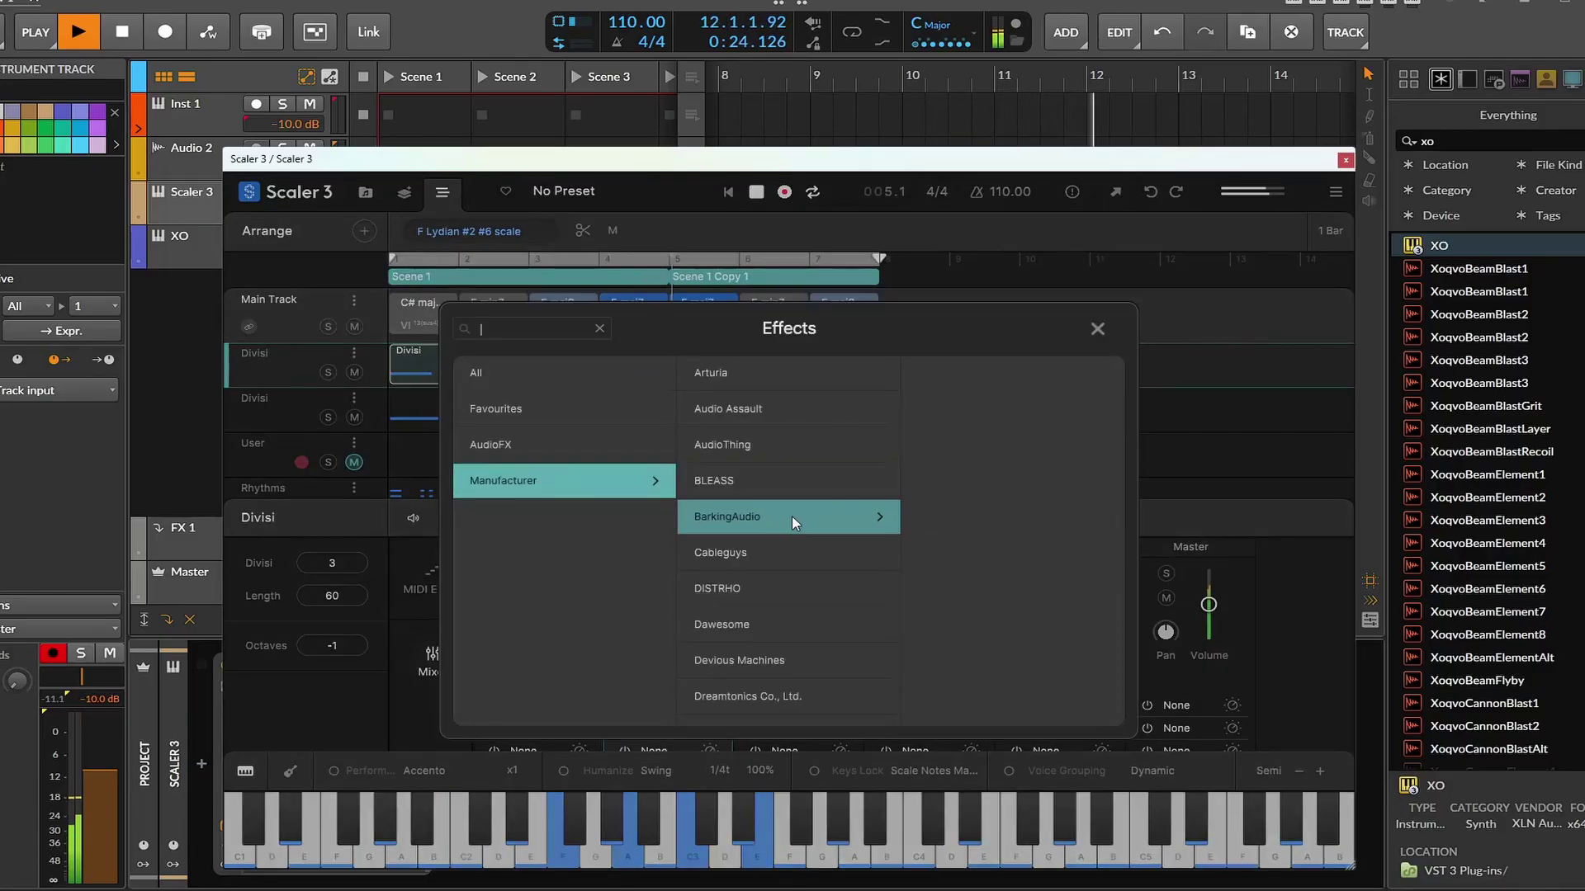
scroll(798, 458, "down", 1)
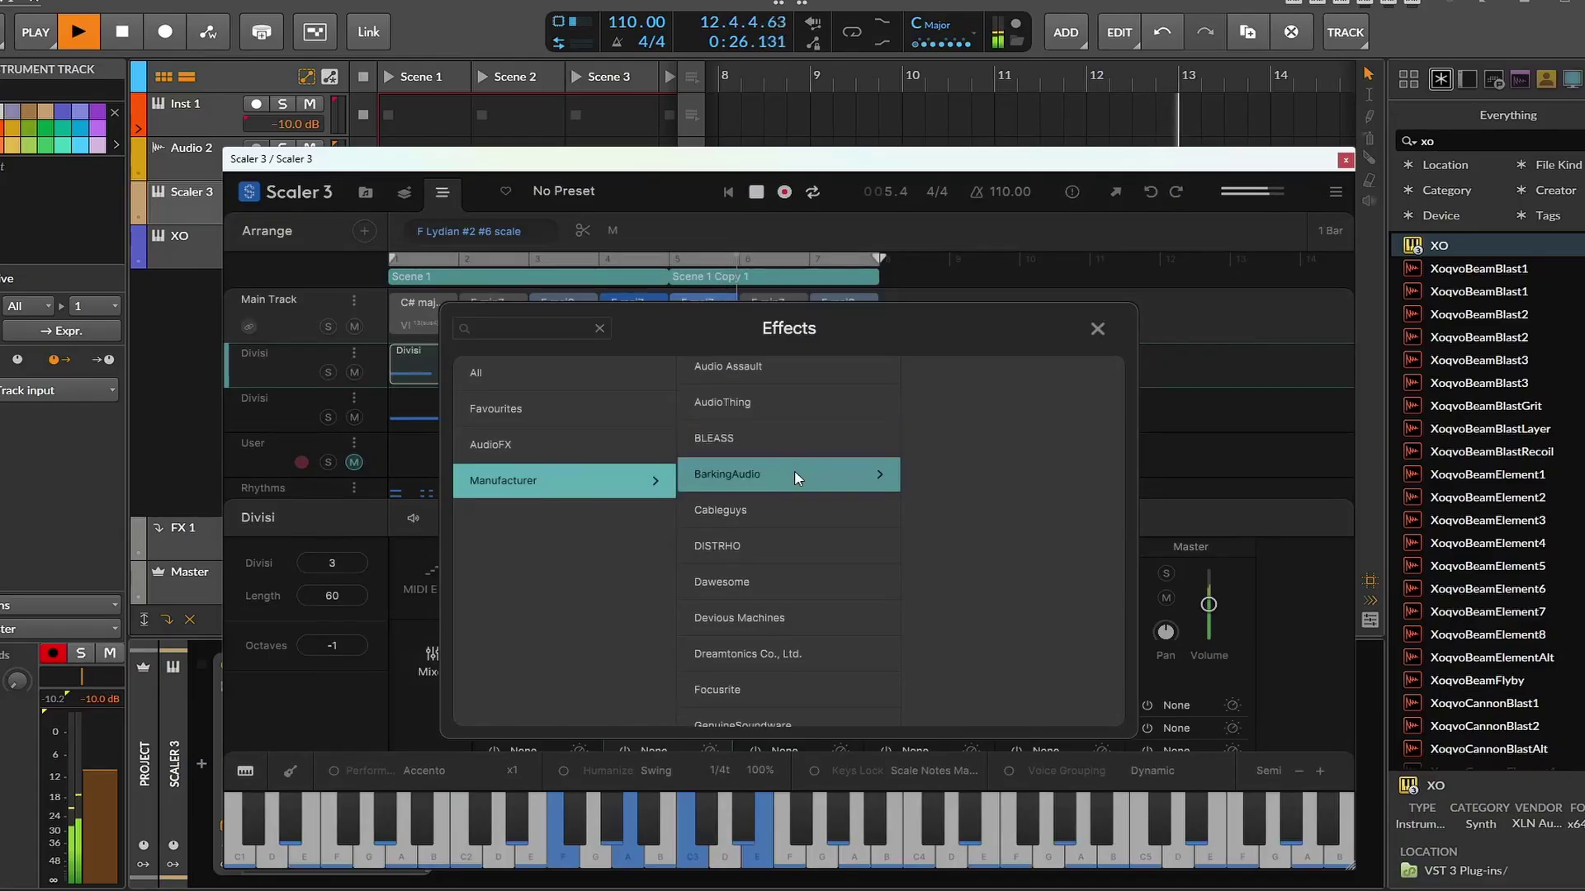
left_click(791, 510)
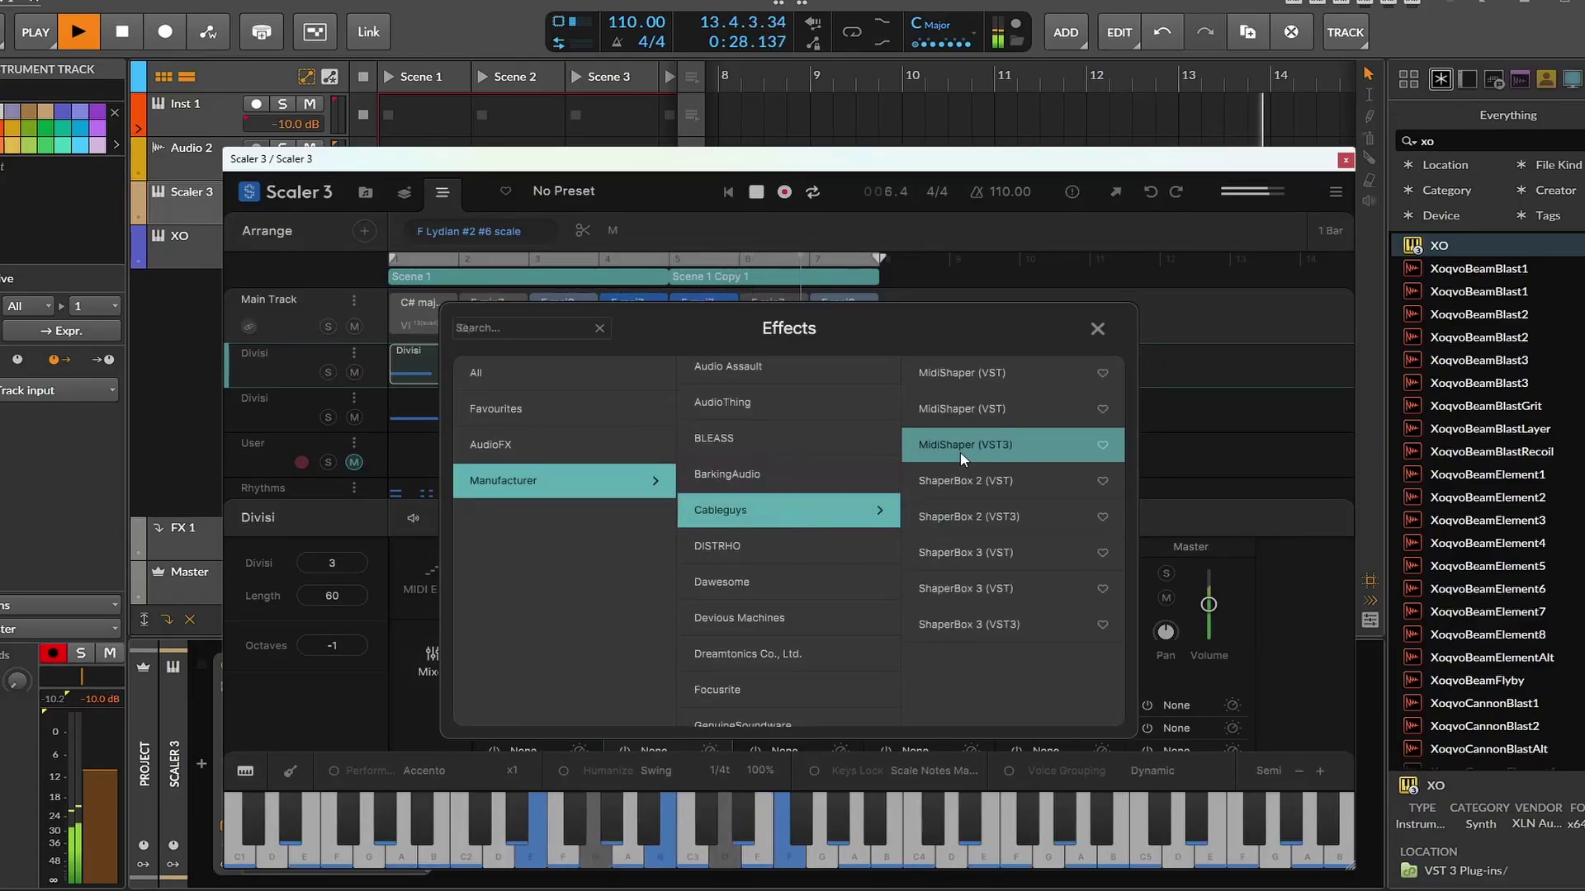
left_click(1024, 554)
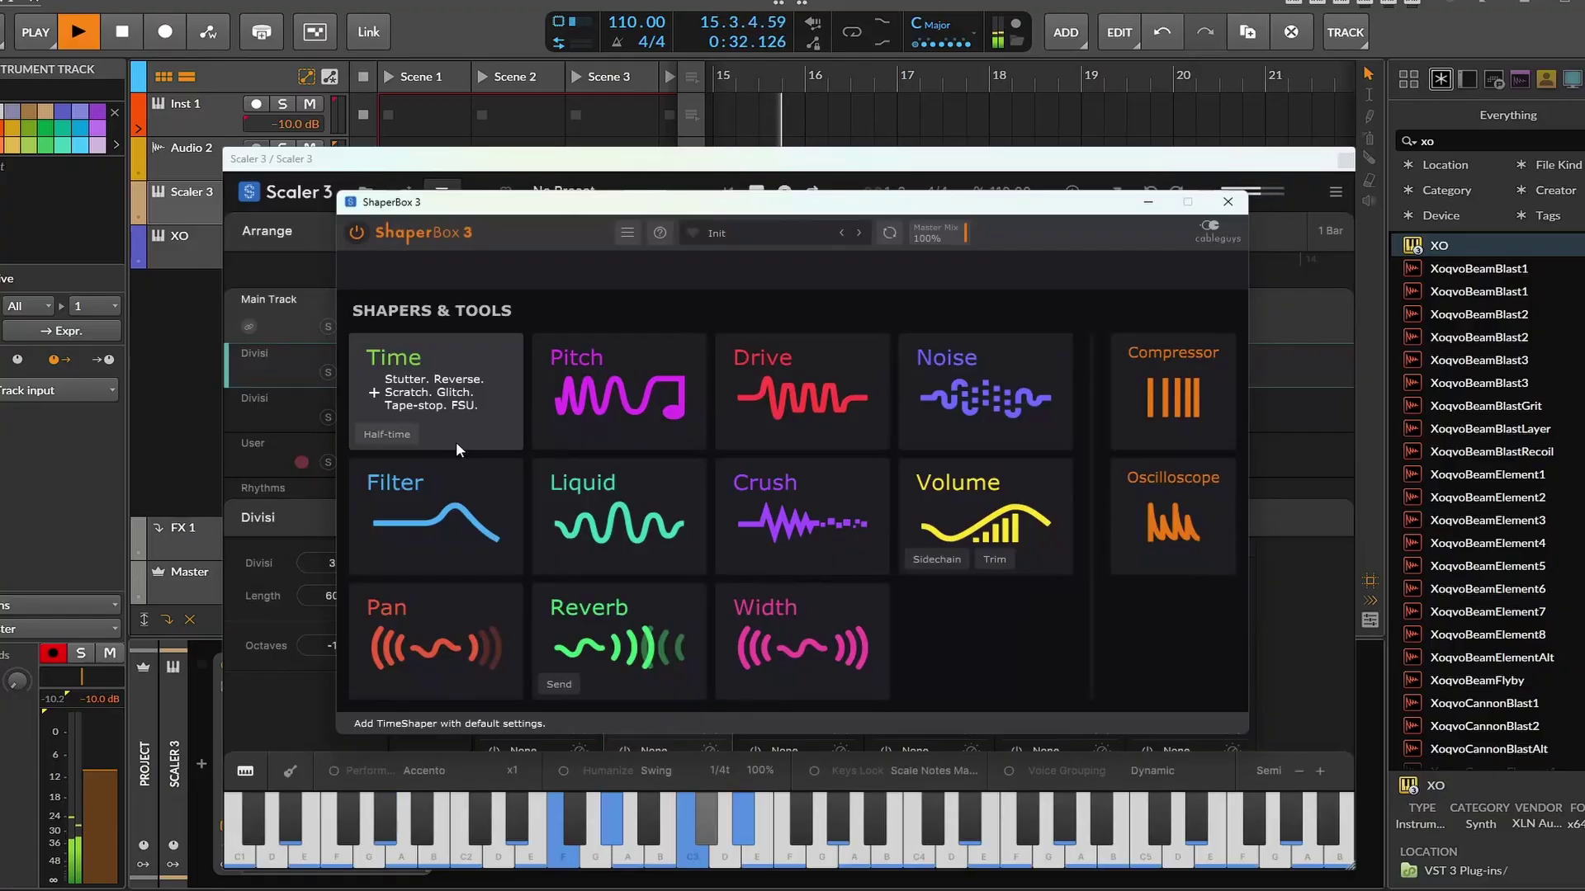
- Add ShaperBox's Liquid shaper with a triangle wave and its Reverb shaper with a step wave that is on for the second half-bar
left_click(578, 512)
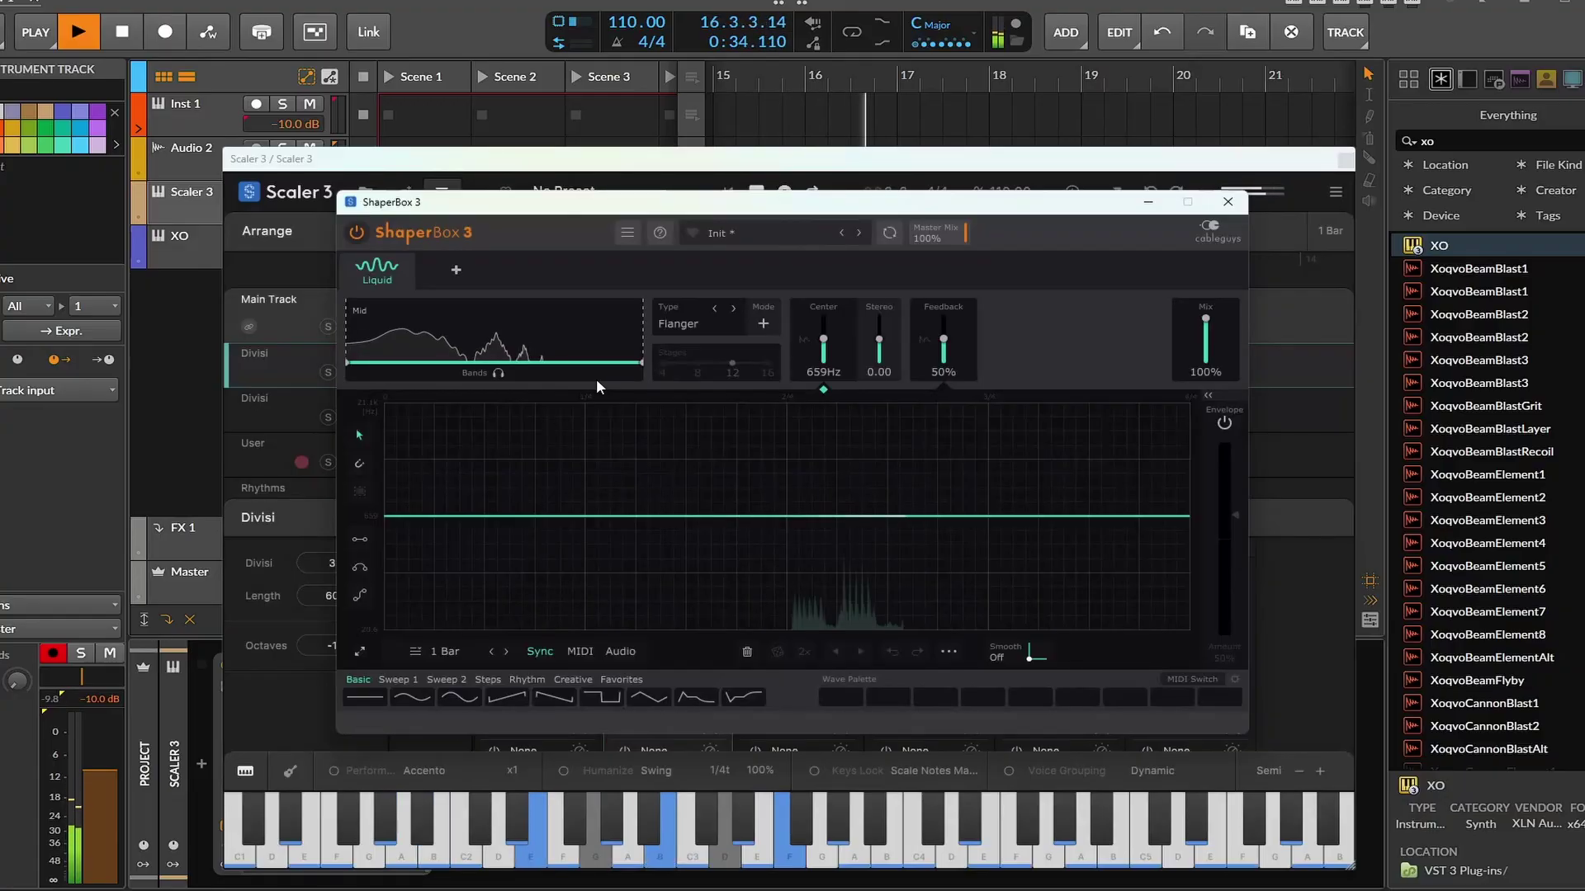
left_click(650, 700)
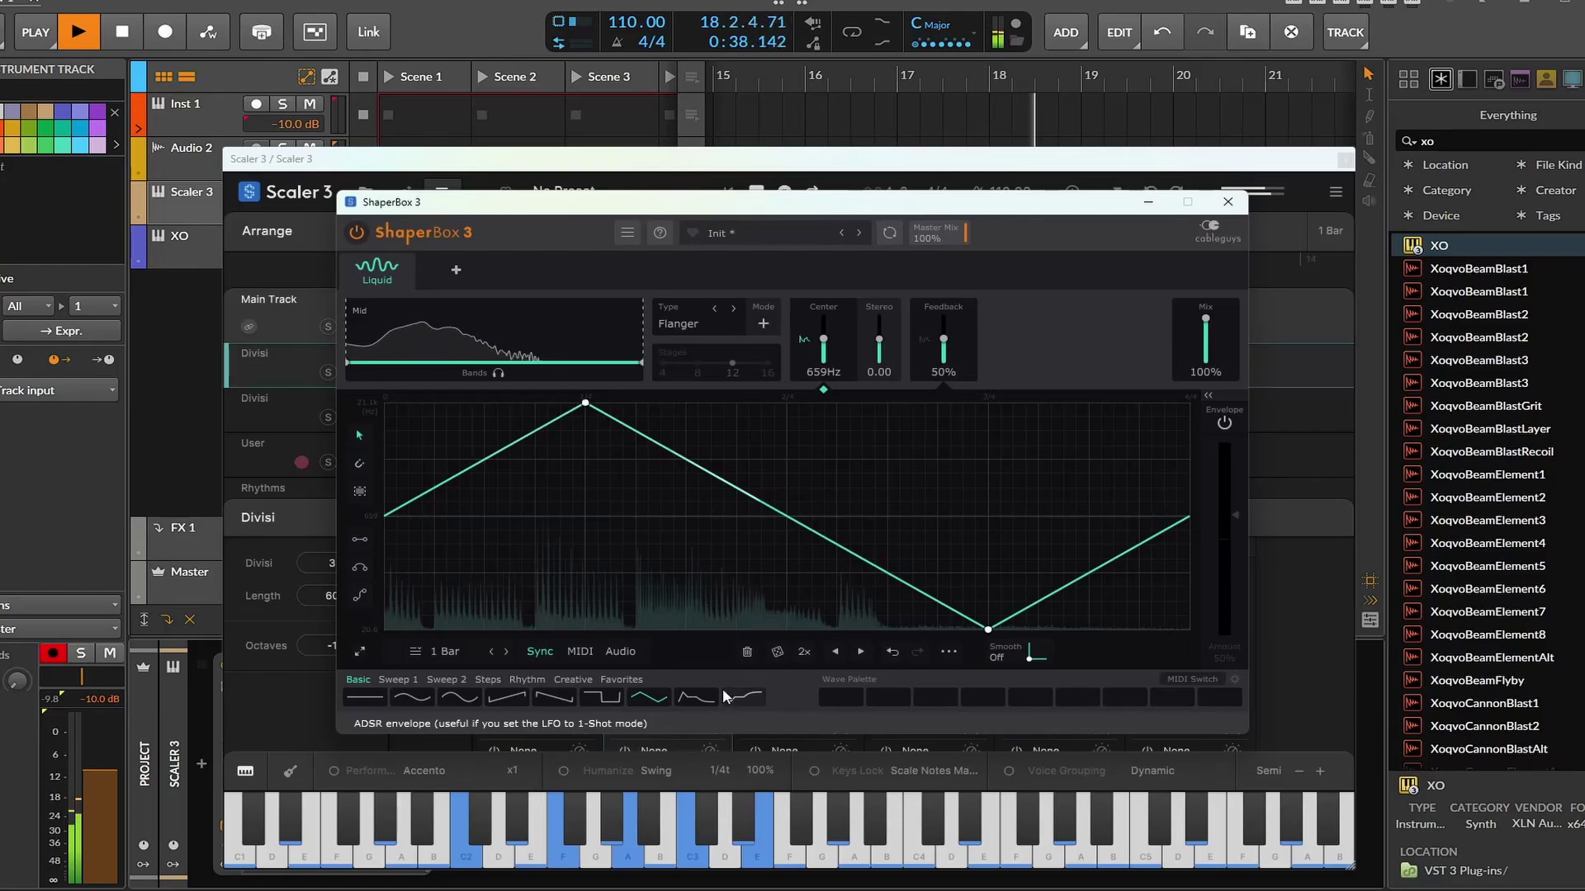
left_click(455, 270)
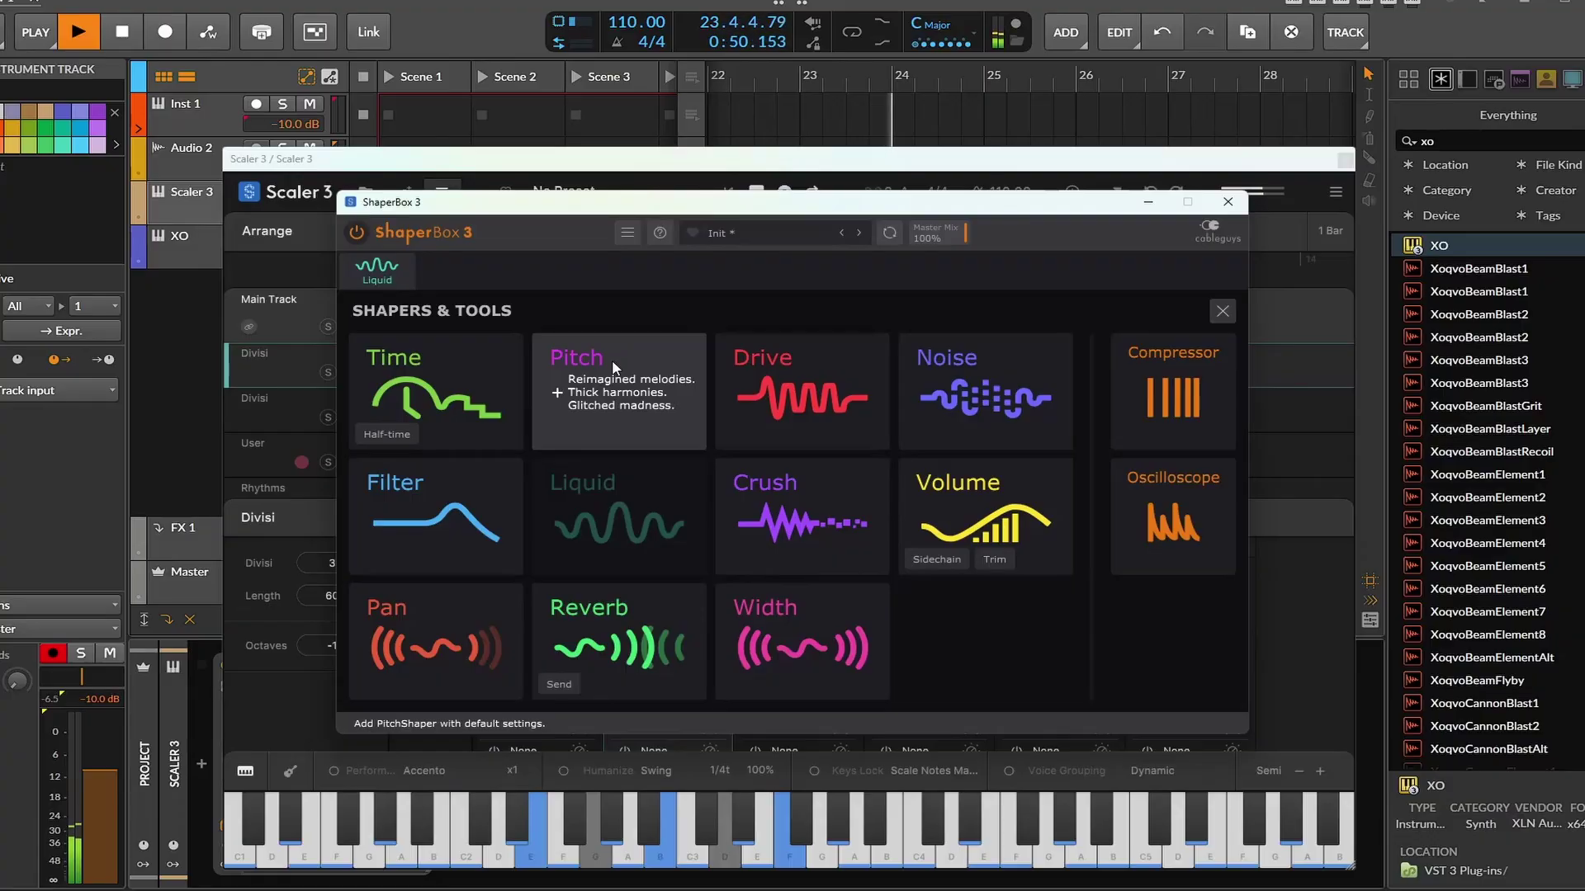
left_click(619, 599)
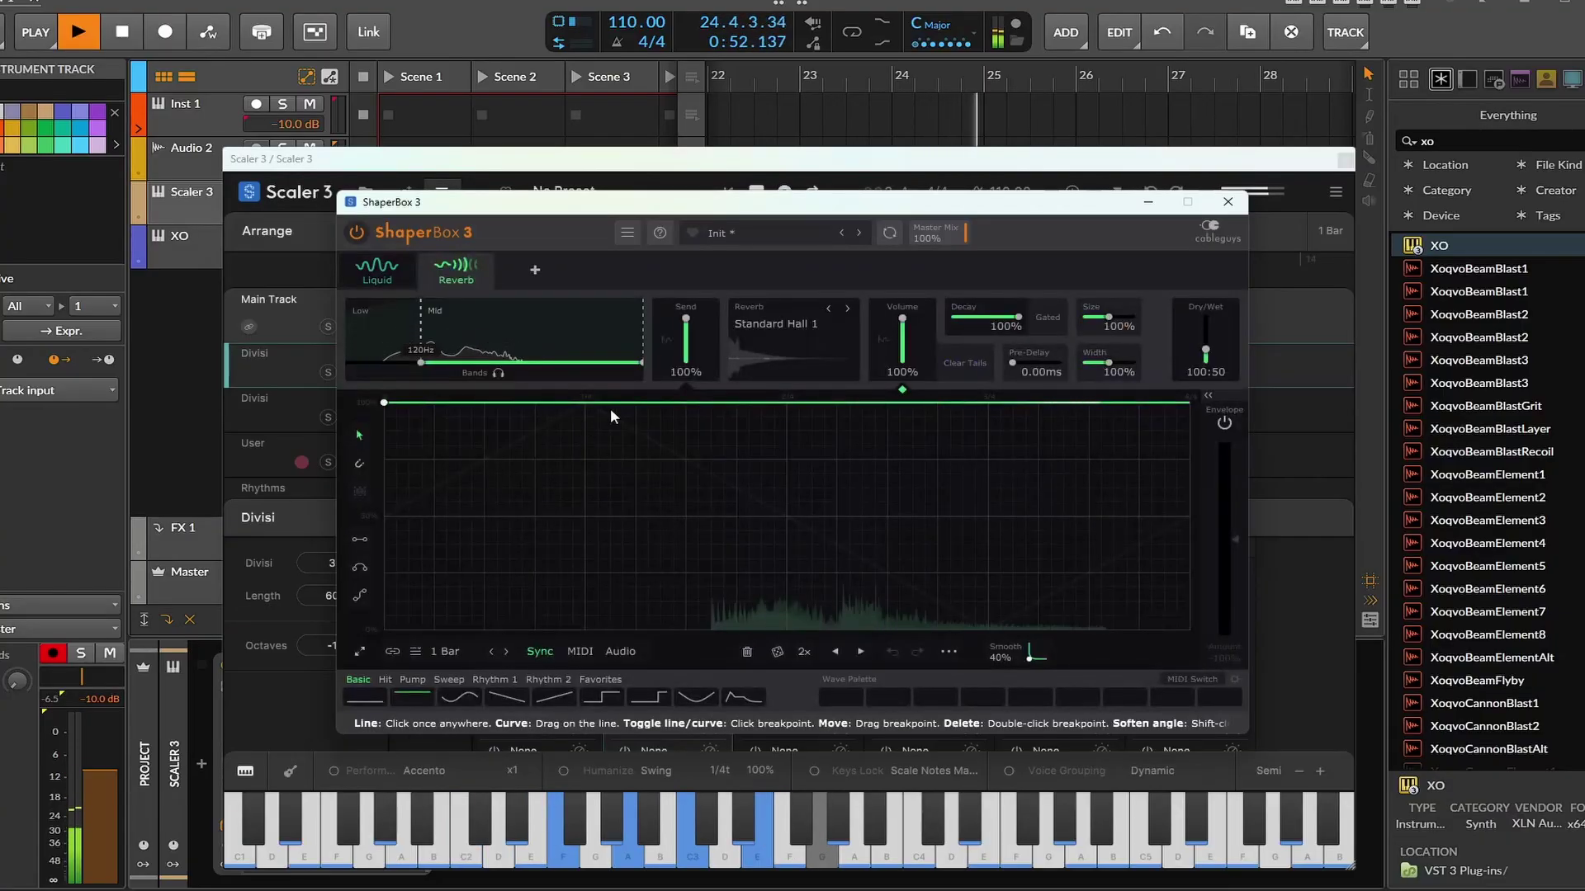
left_click(602, 697)
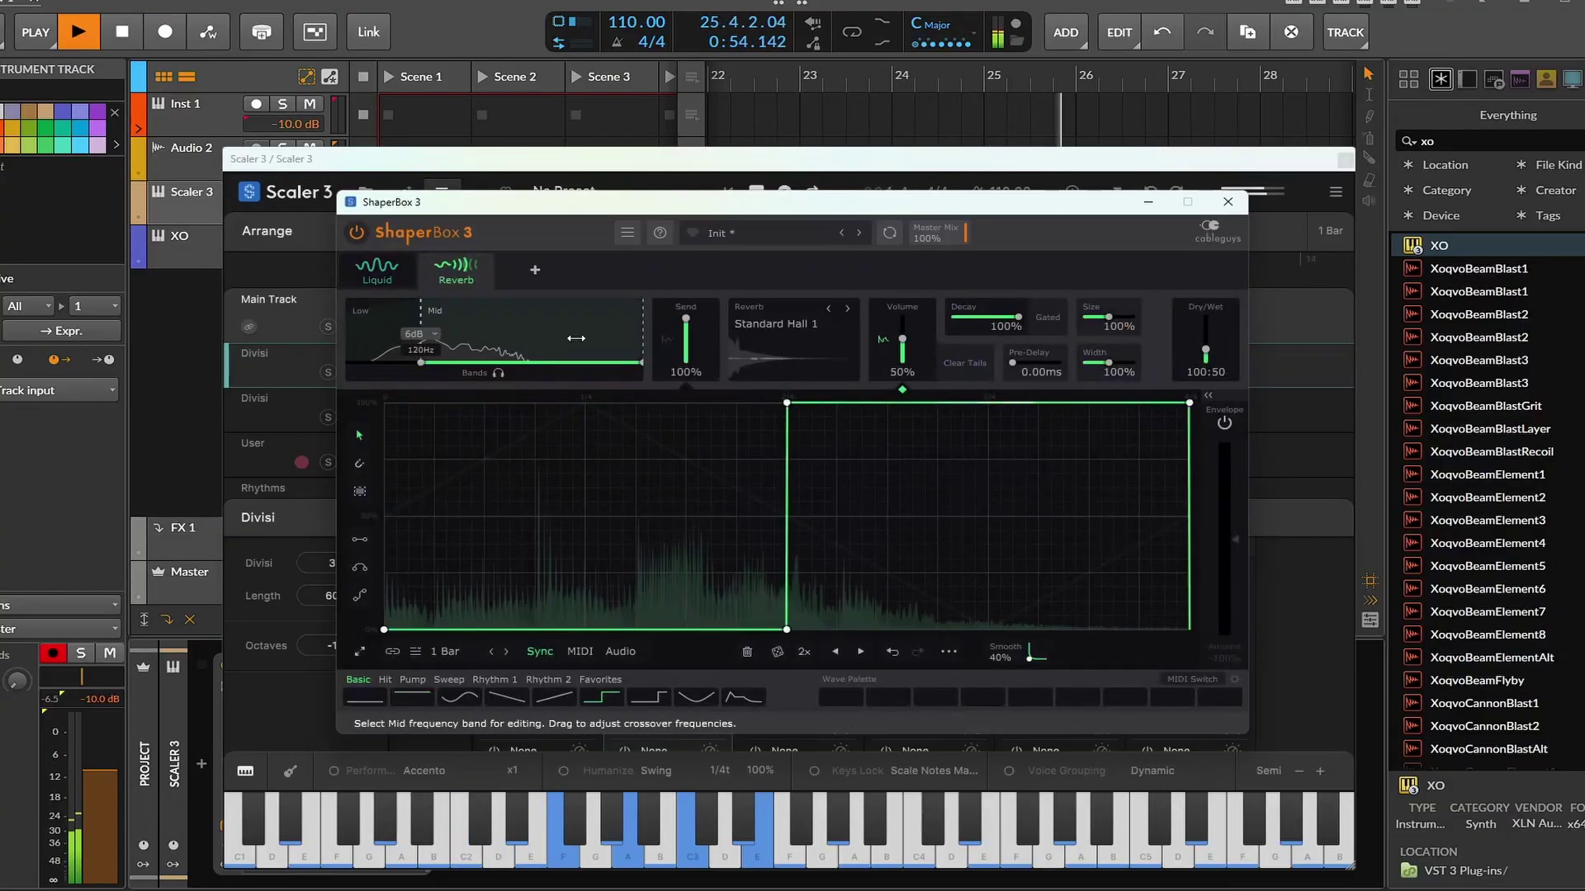
- Narrow the Reverb shaper's mid band to about 257 Hz to 1.04 kHz, close ShaperBox and stop playback
left_click_drag(576, 338, 484, 323)
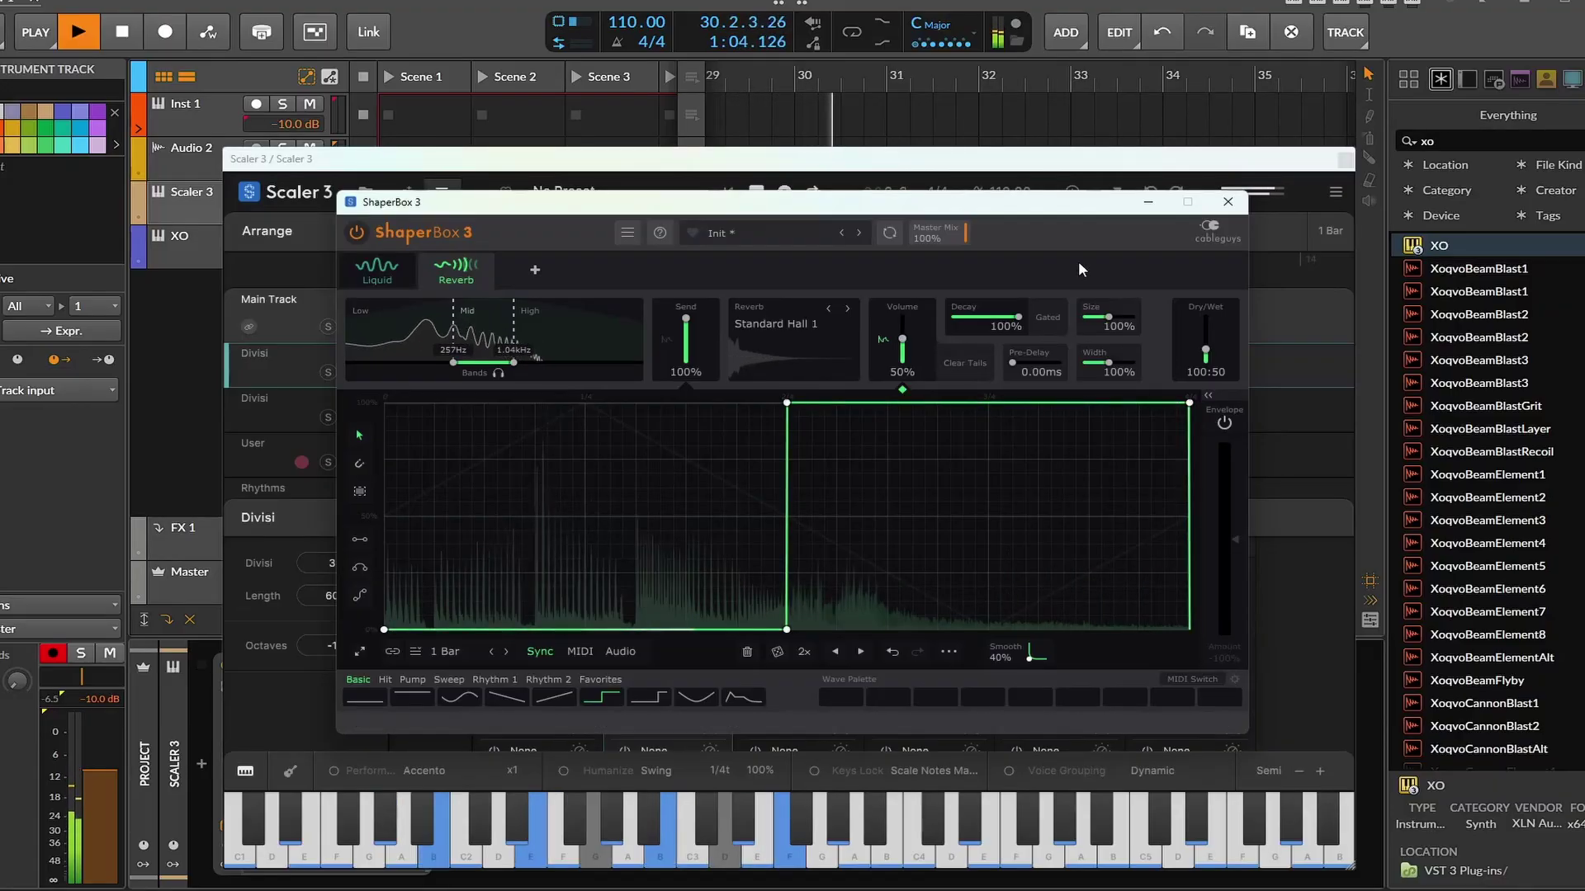
left_click(1228, 202)
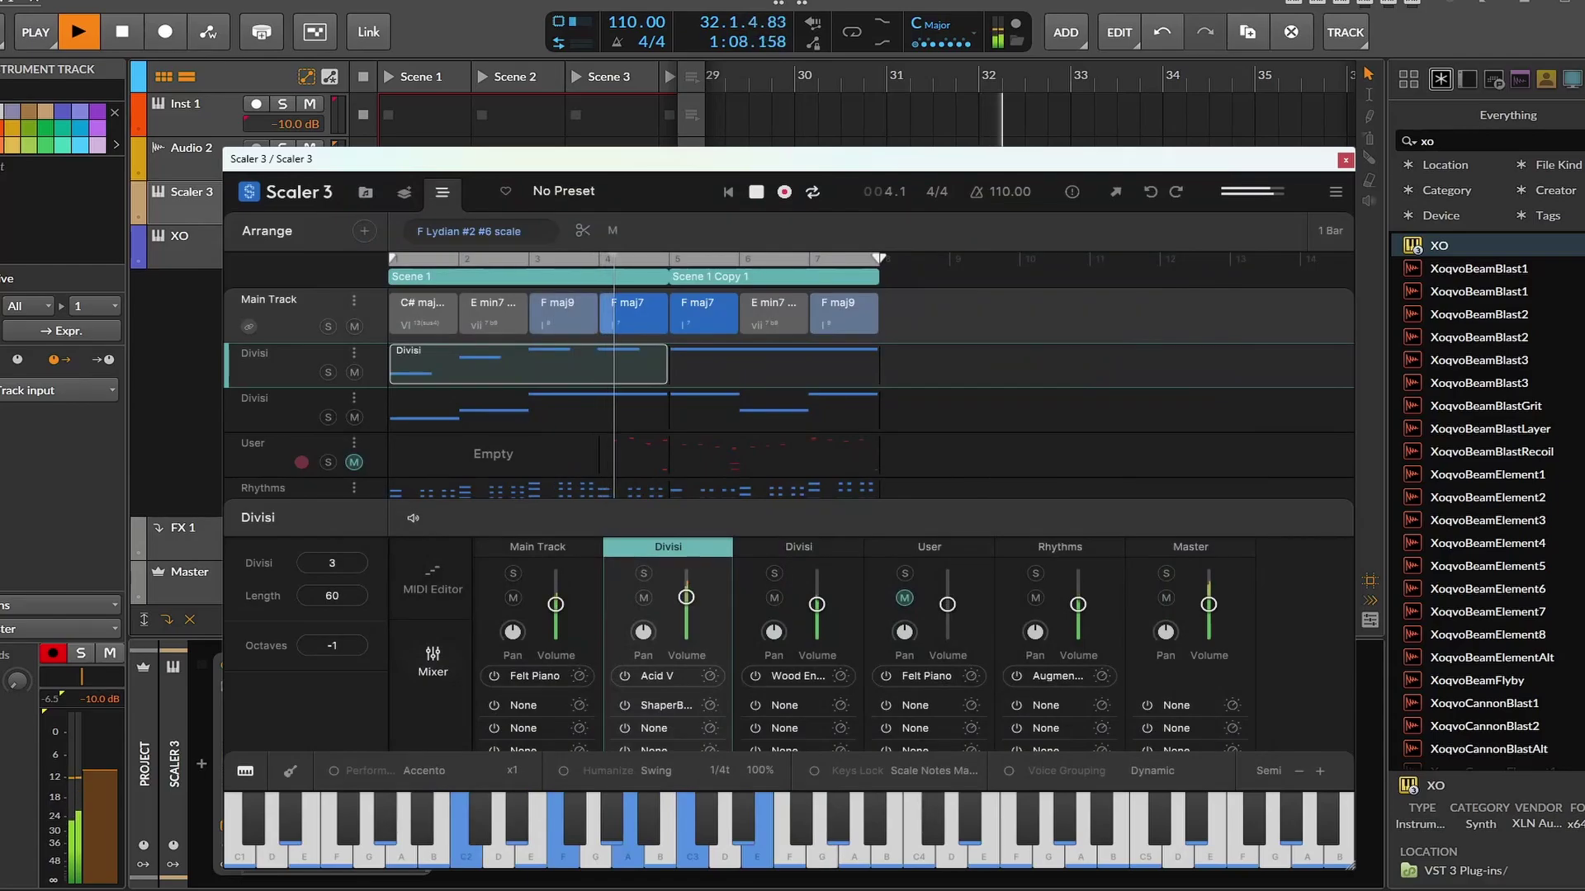
left_click(116, 30)
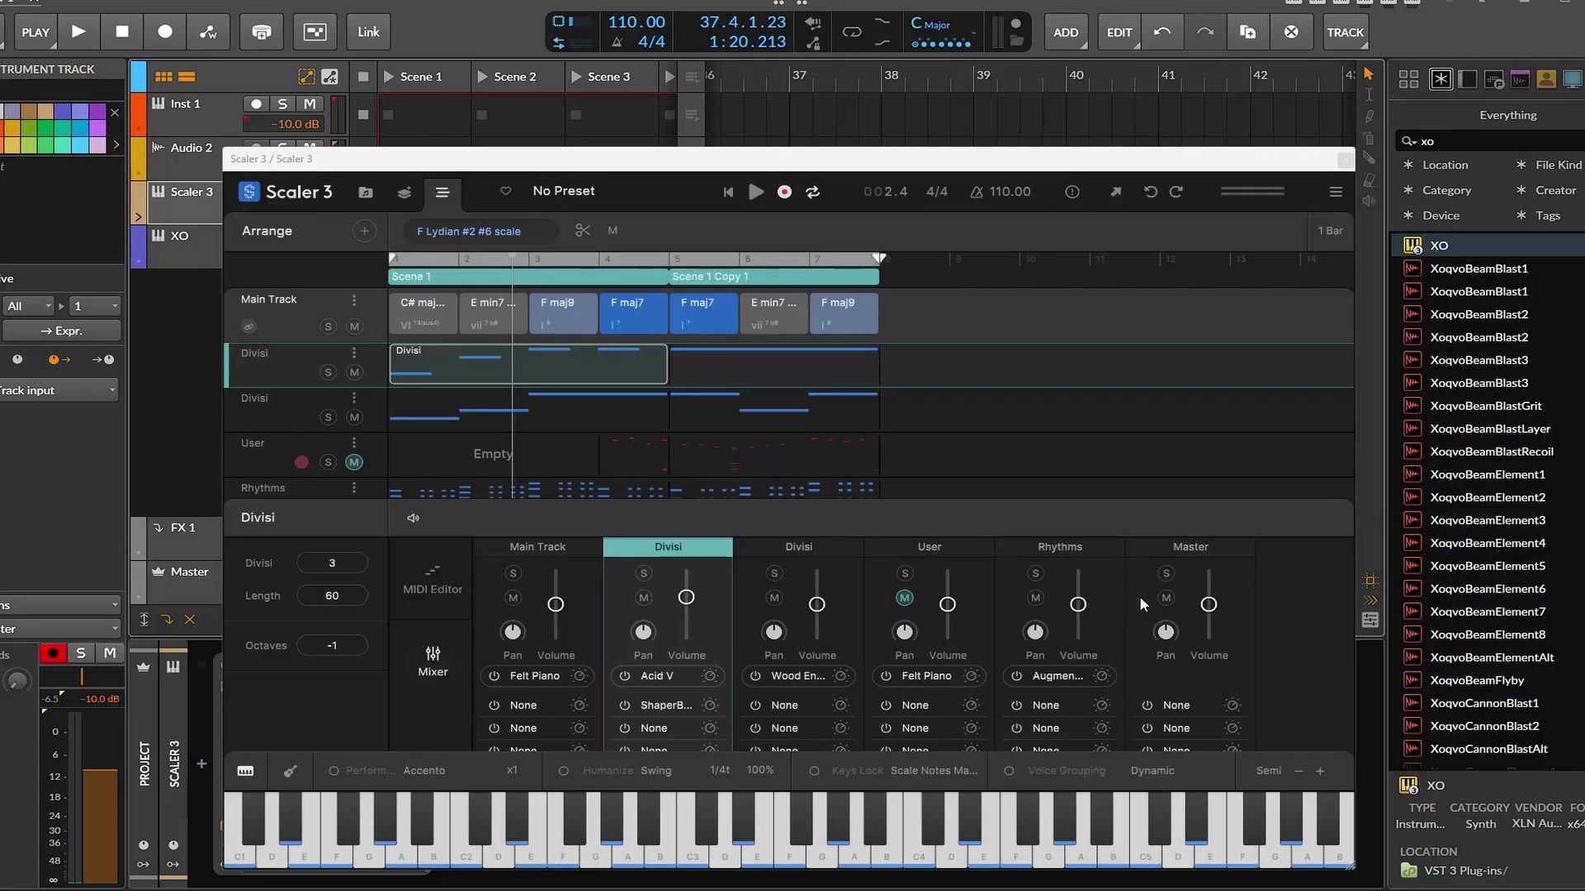
- Set the Main Track's MIDI output channel to Midi Ch: 3 in the Scaler 3 arrangement
left_click(1346, 161)
left_click(1324, 274)
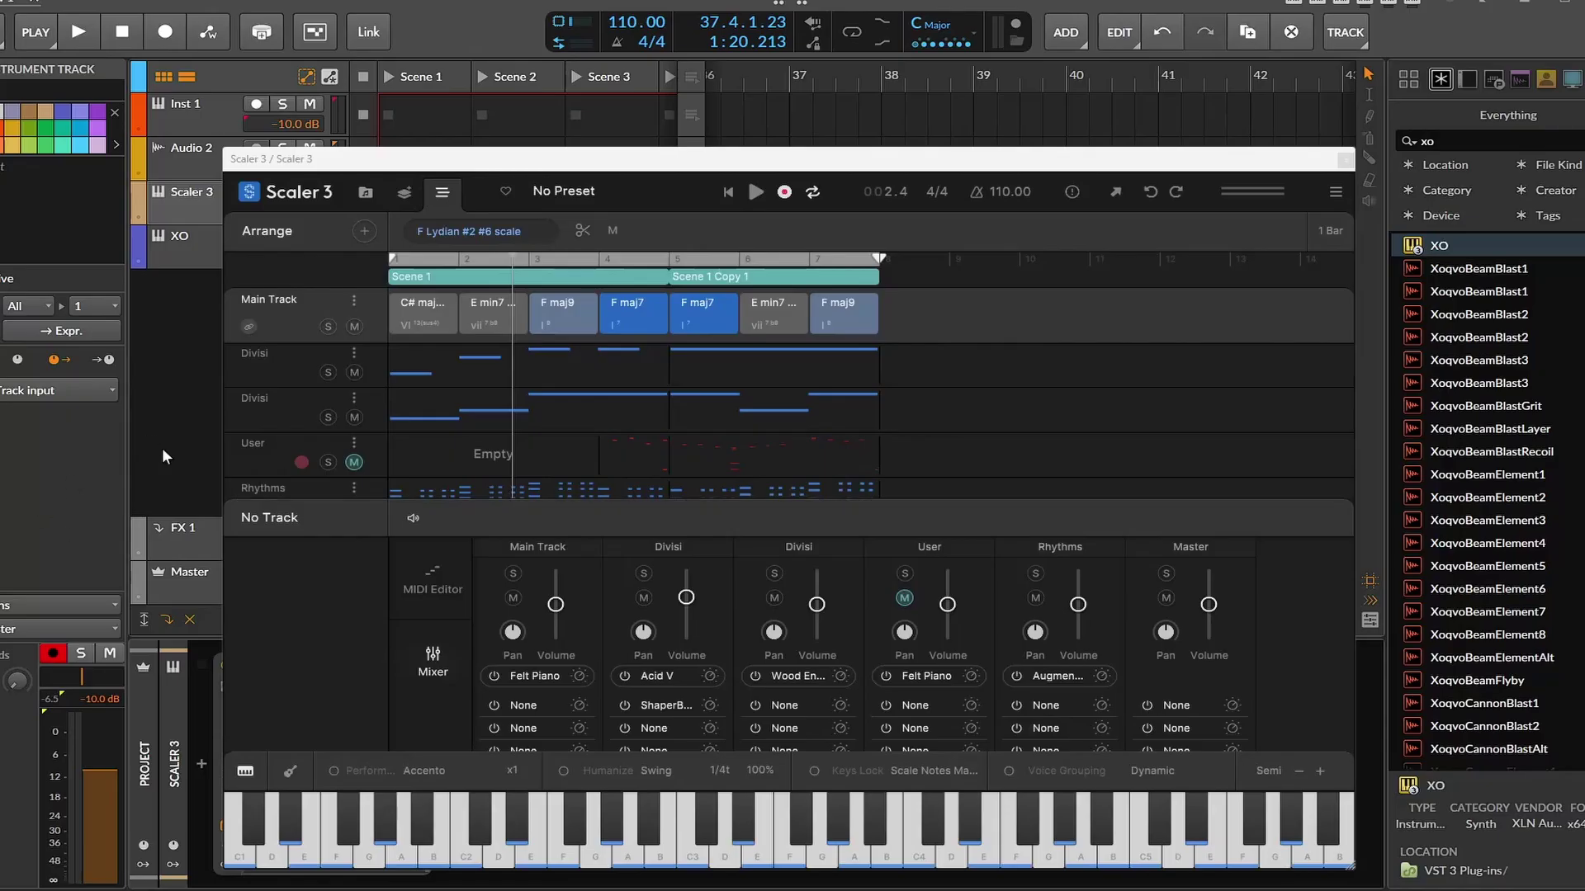
left_click(250, 370)
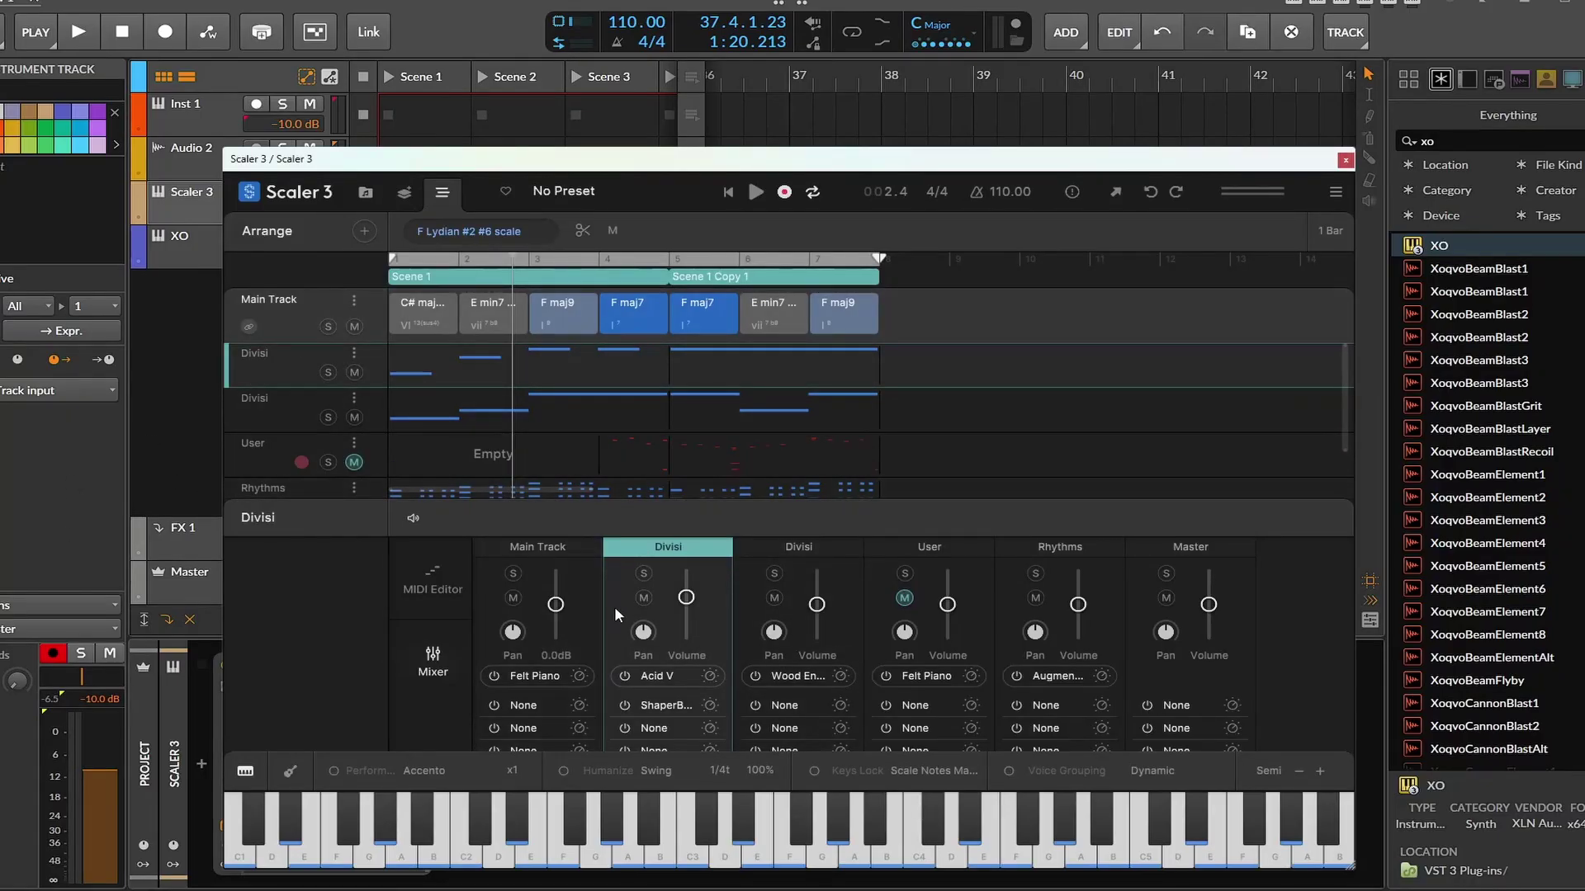
left_click(354, 300)
mouse_move(456, 480)
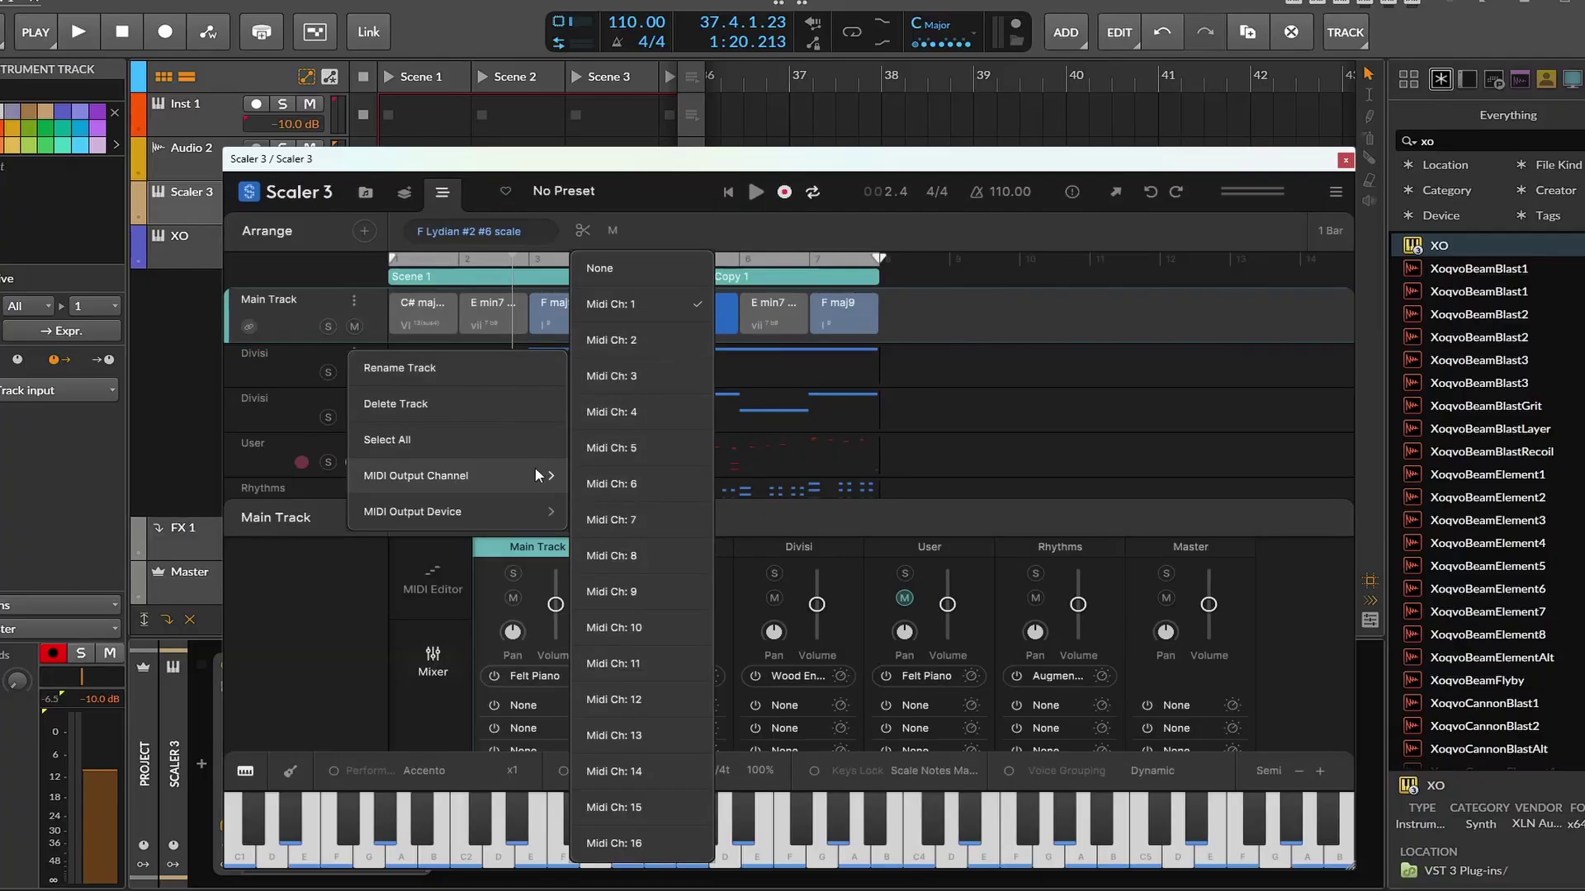
mouse_move(495, 514)
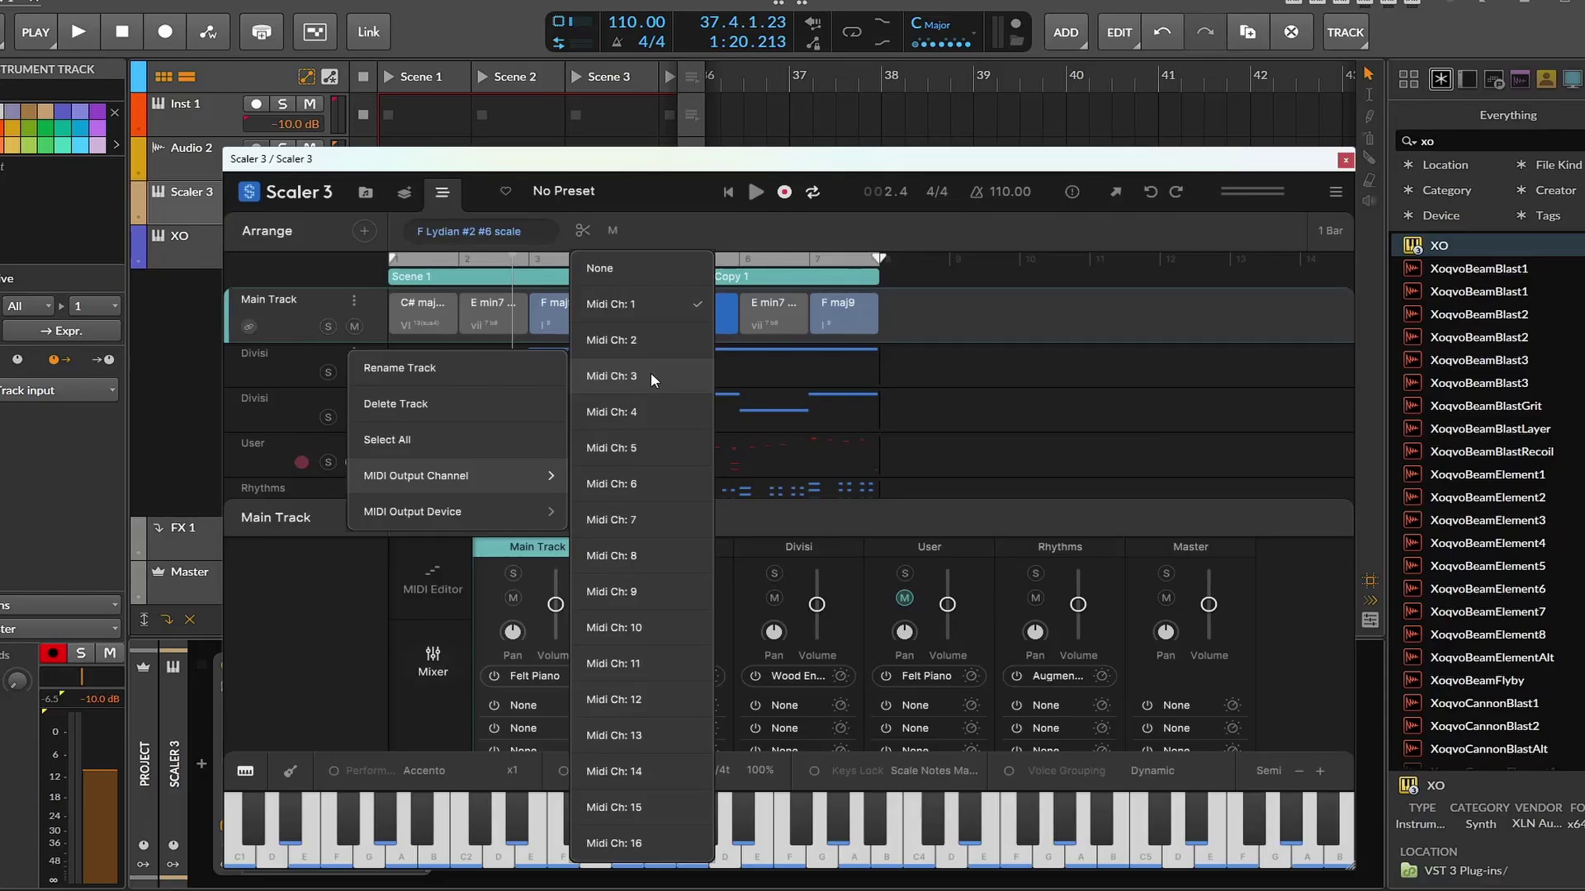
left_click(650, 375)
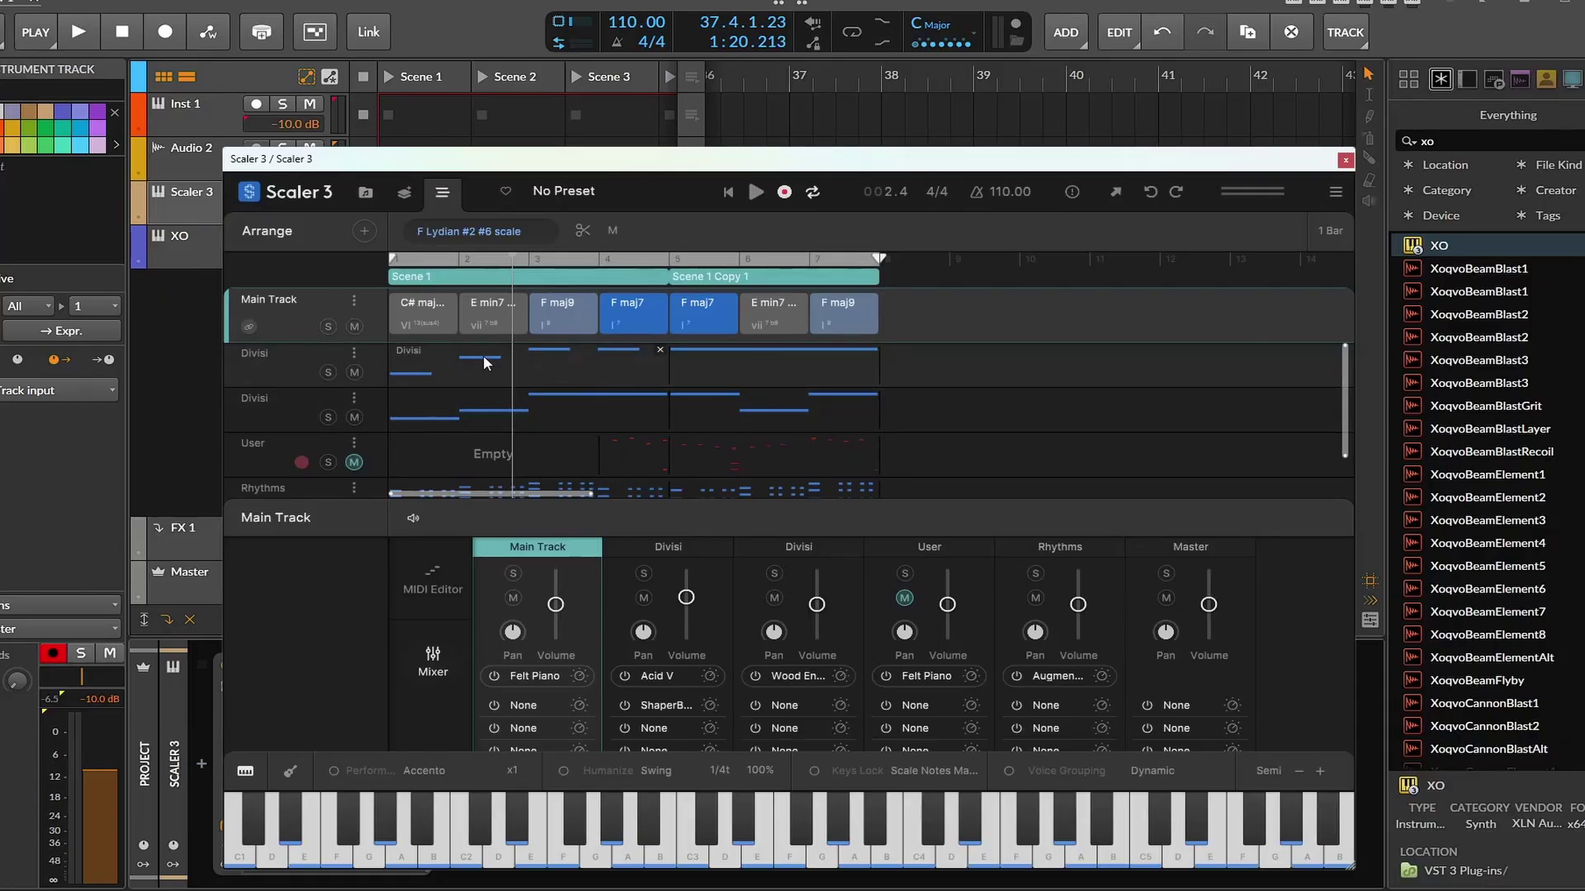
- Play the arrangement with the upper Divisi track driving the hardware instrument, and move the Scaler 3 window clear of the transport
left_click_drag(900, 165, 816, 134)
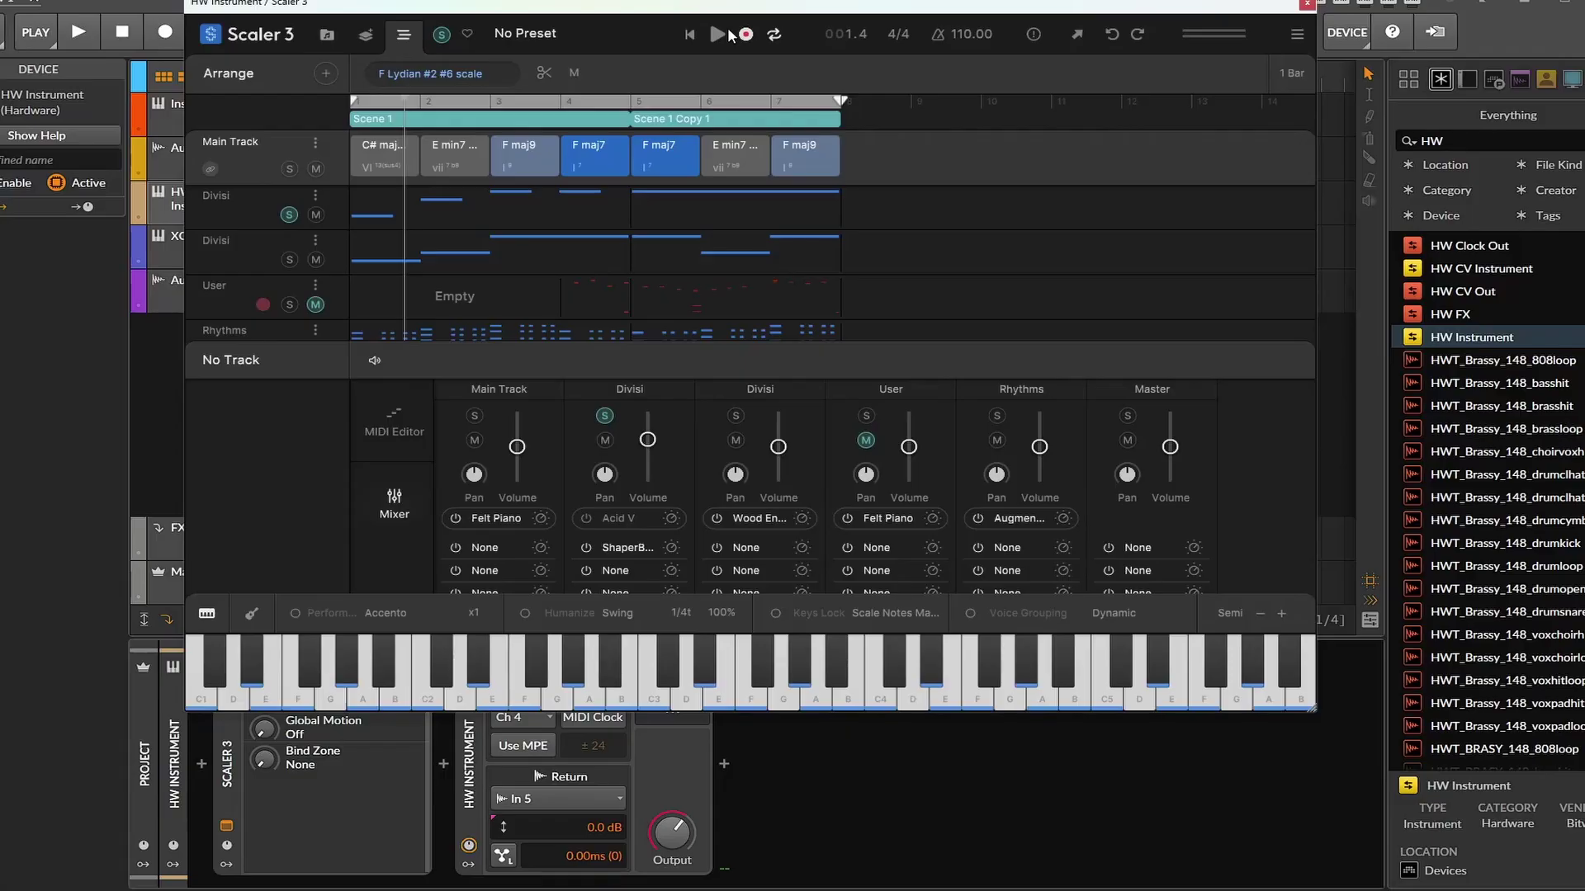
left_click(729, 34)
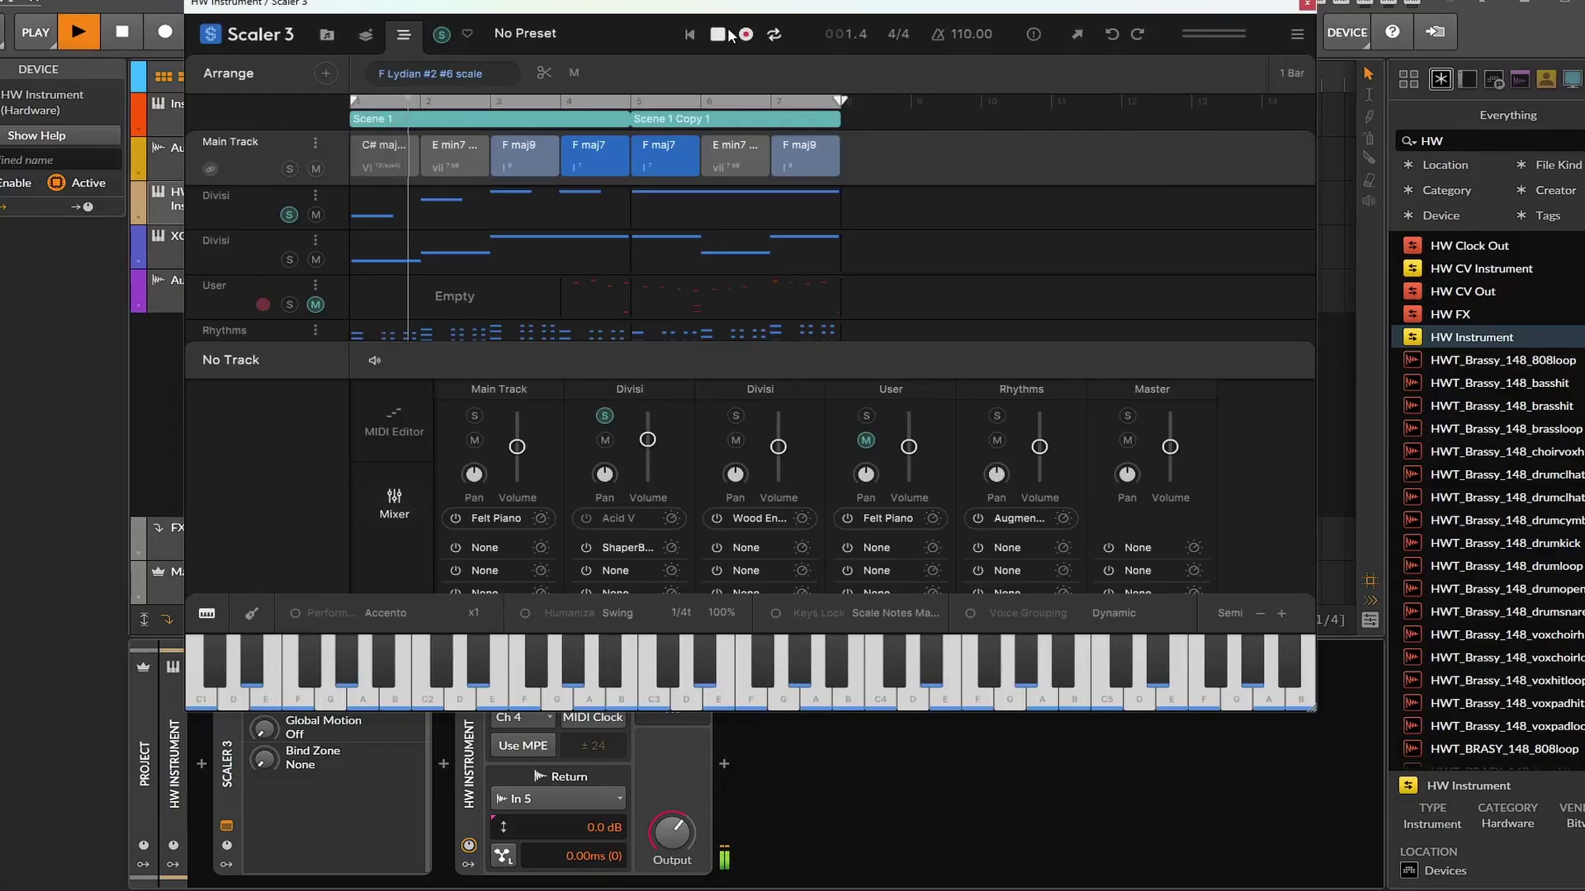
left_click_drag(750, 7, 851, 66)
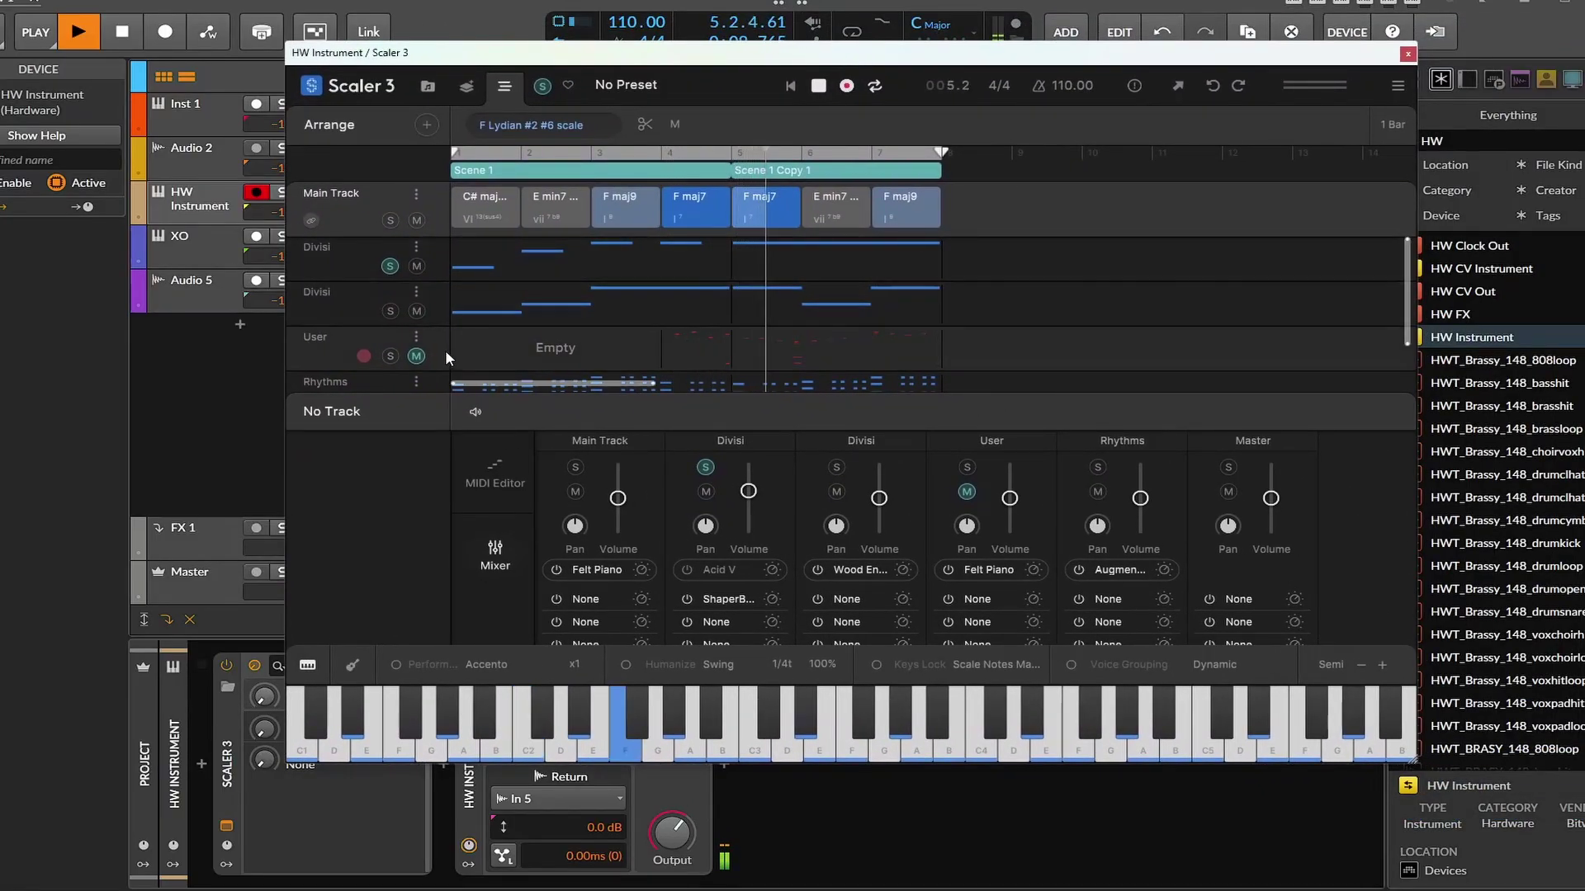
- Mute the Main and Rhythms tracks, take the upper Divisi track out of solo and stop playback
left_click(416, 313)
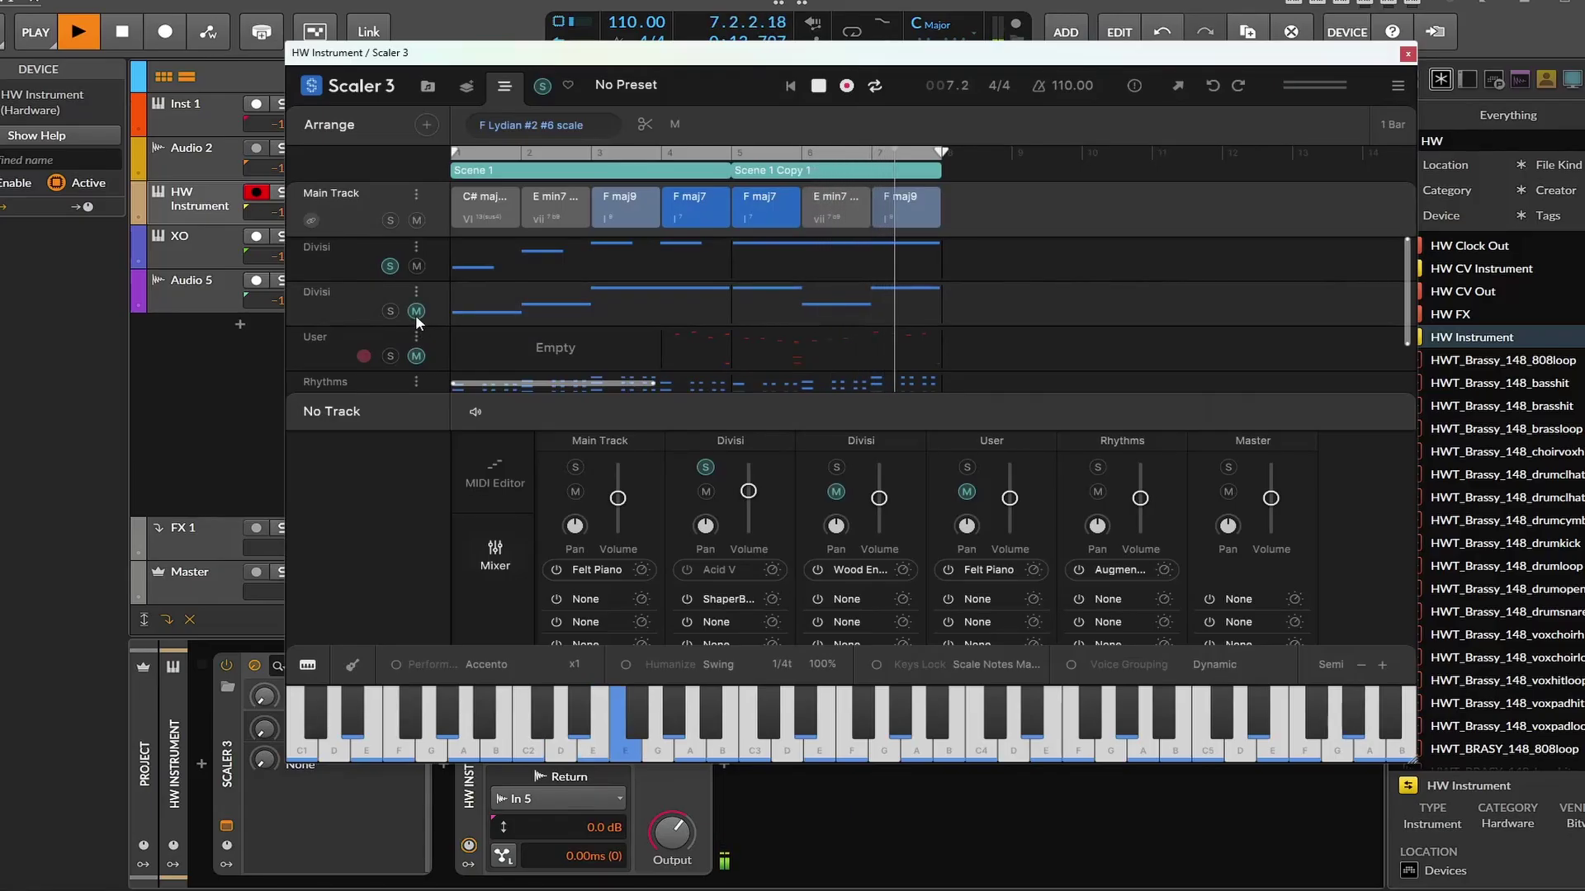
left_click(416, 313)
left_click(419, 219)
scroll(405, 294, "down", 1)
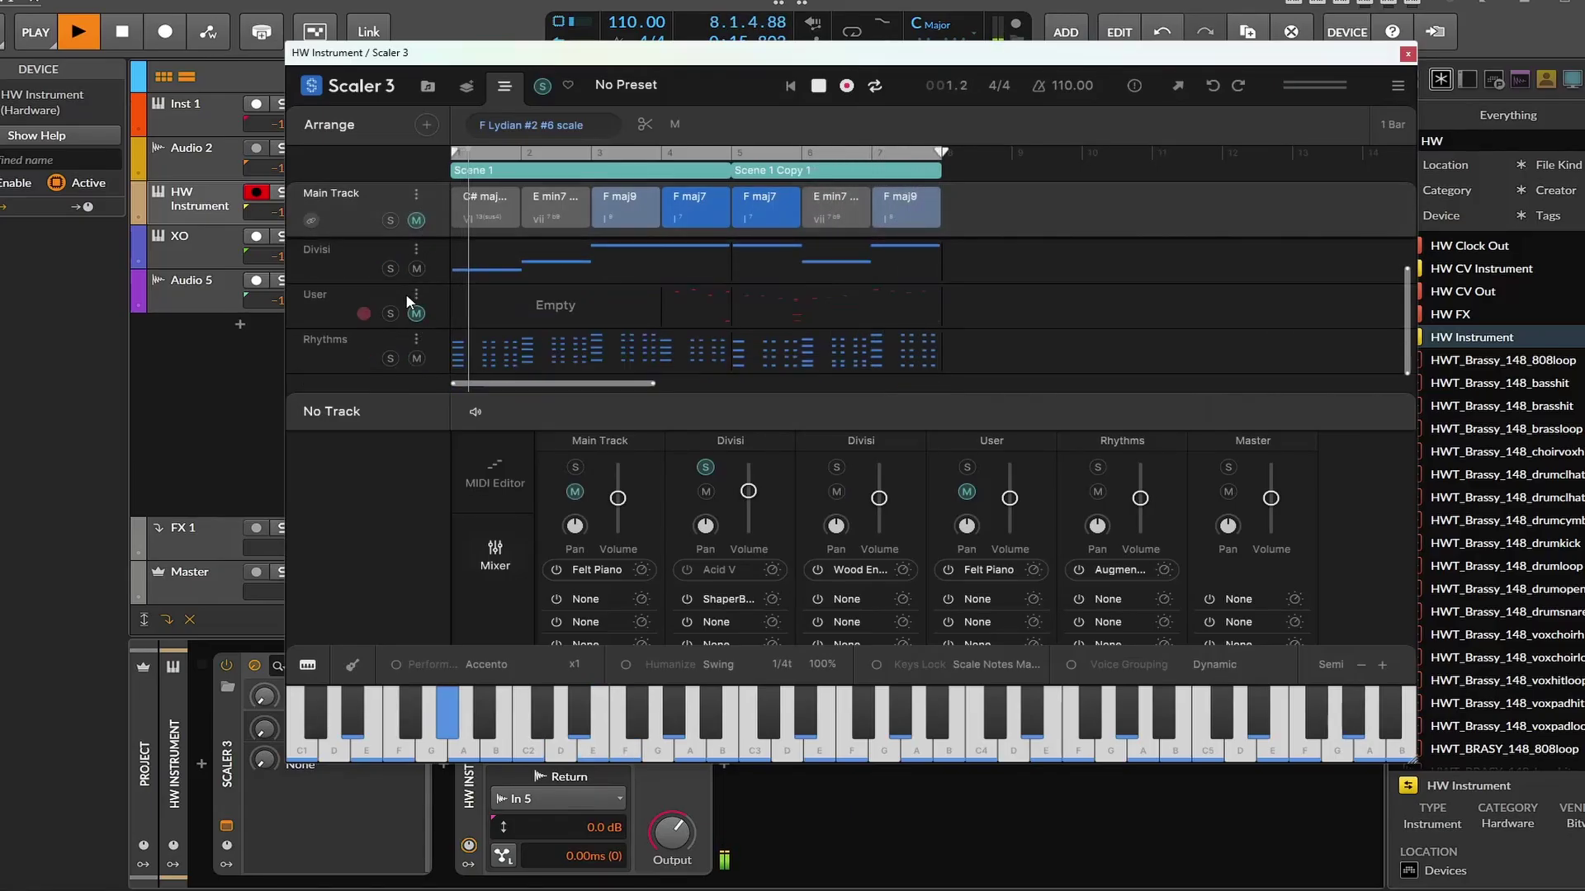
left_click(416, 358)
scroll(508, 319, "up", 1)
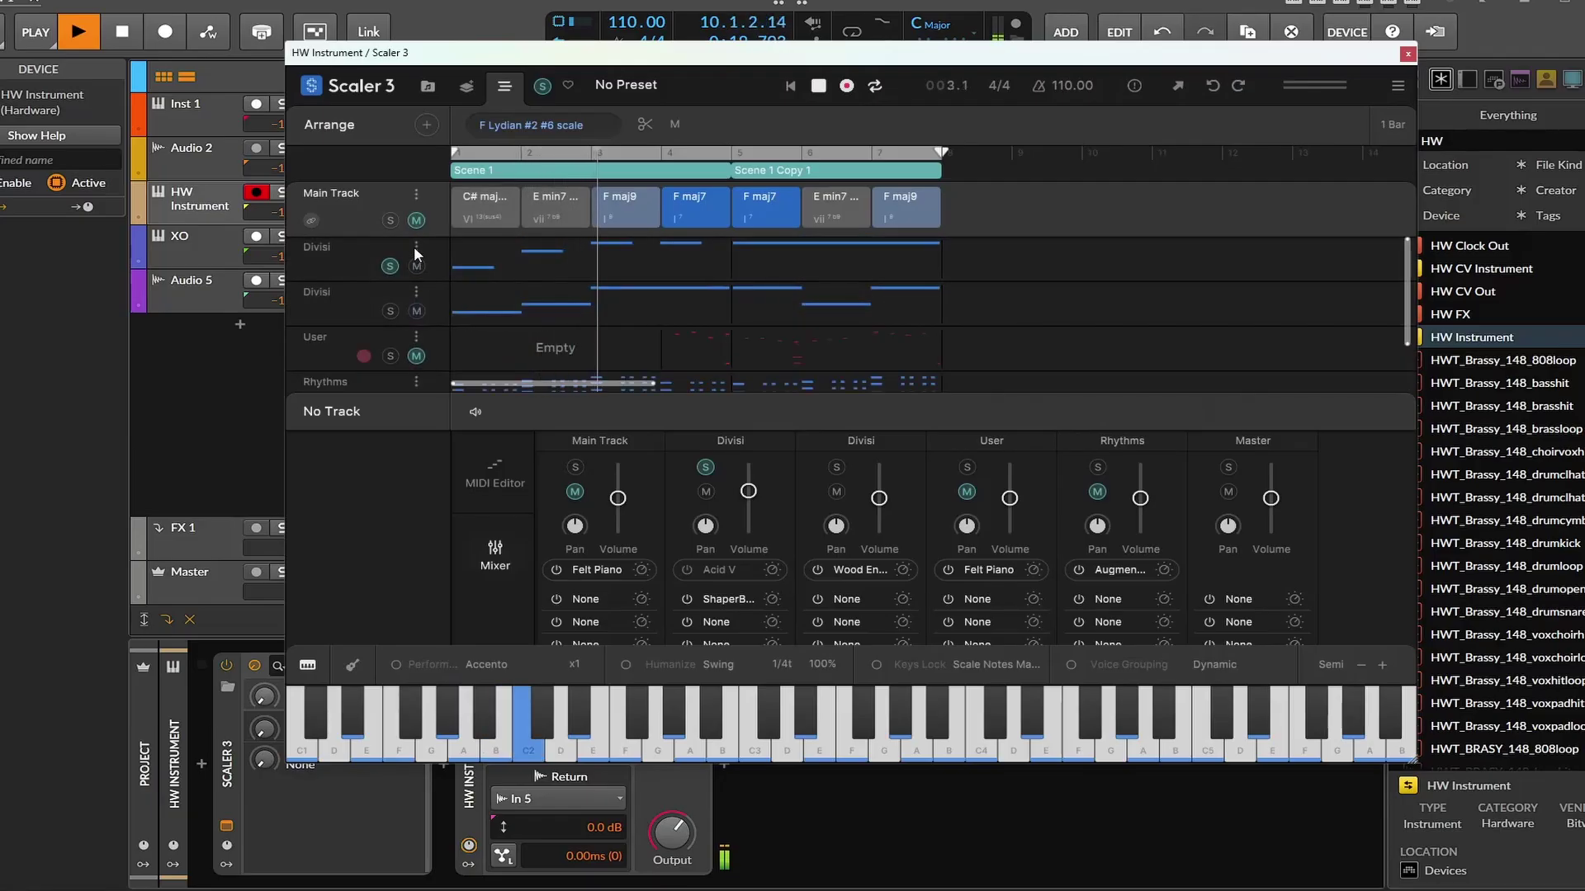
left_click(390, 265)
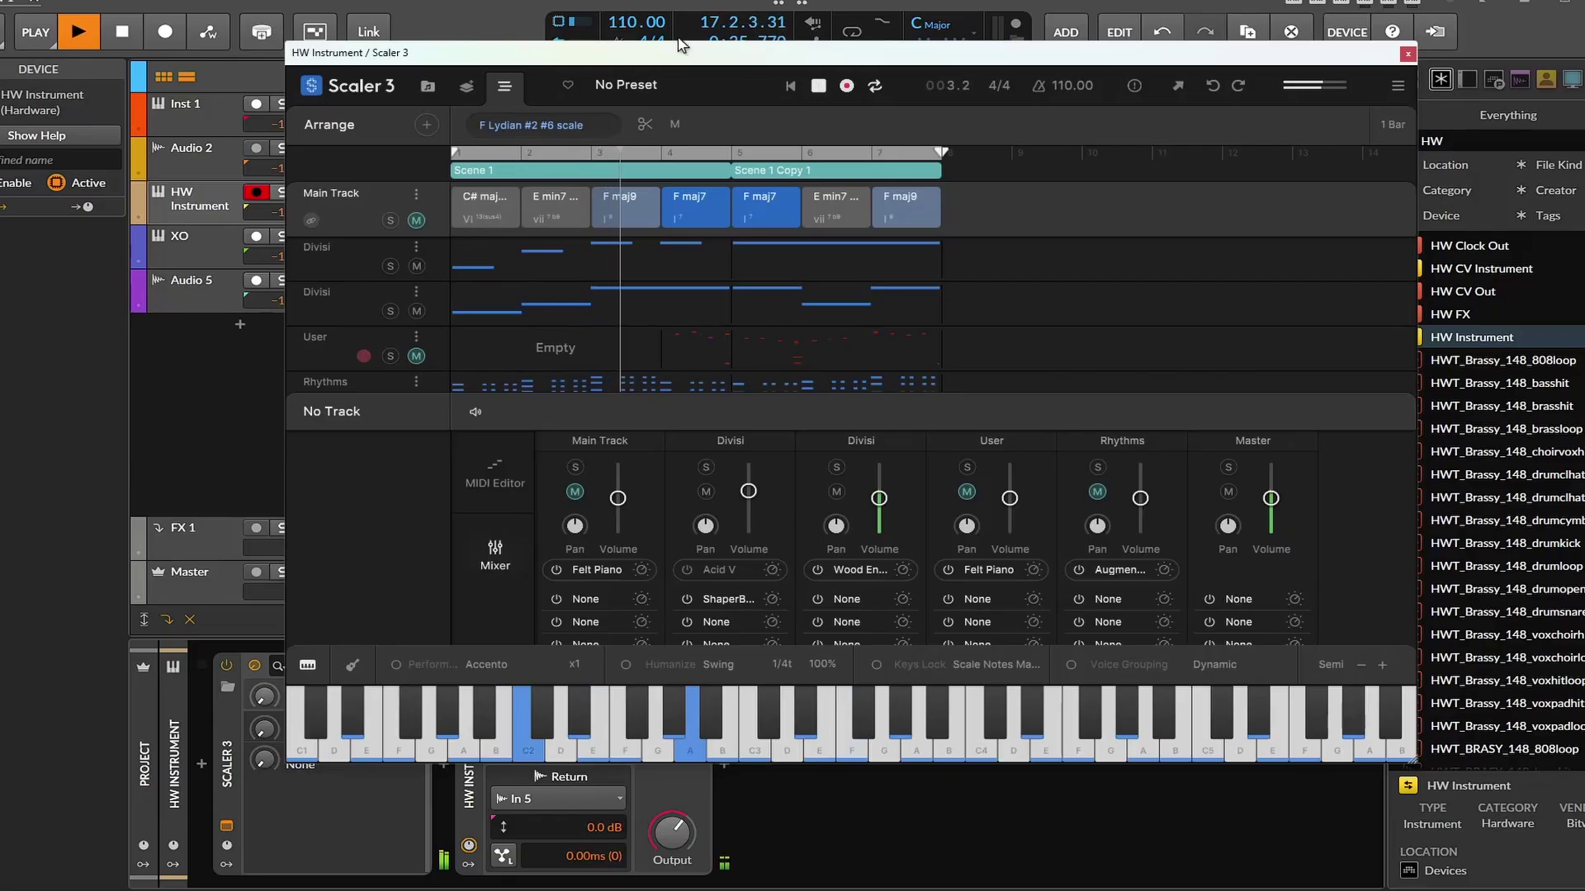
left_click(118, 30)
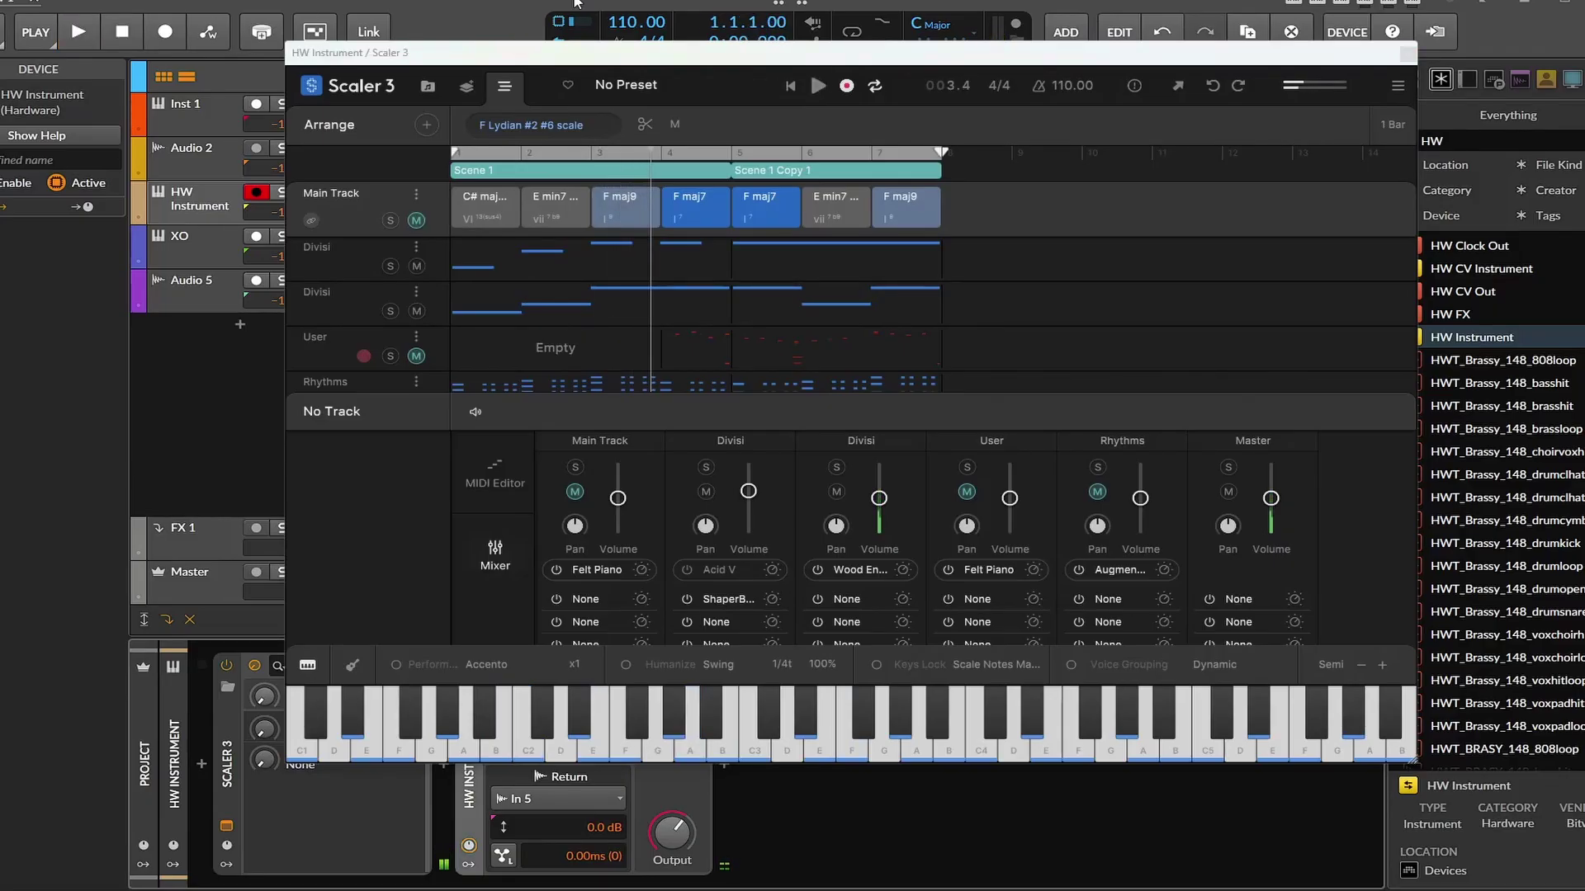
- Clear the chords from the Main Track and view the MIDI output channel options of the upper Divisi track
left_click(1406, 54)
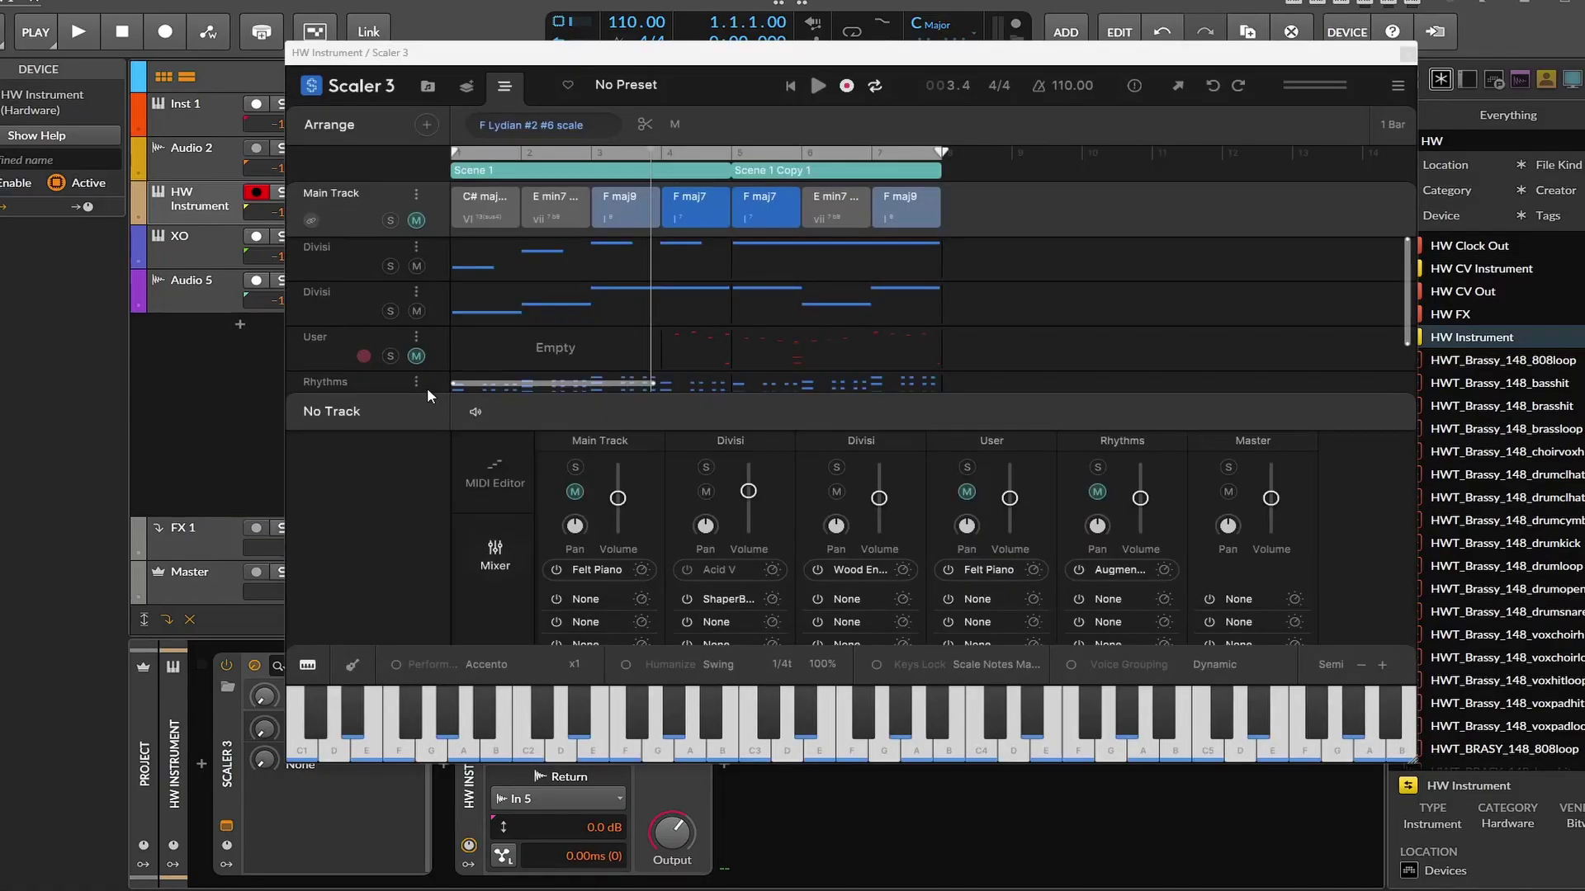
left_click(417, 193)
left_click(466, 212)
left_click(417, 247)
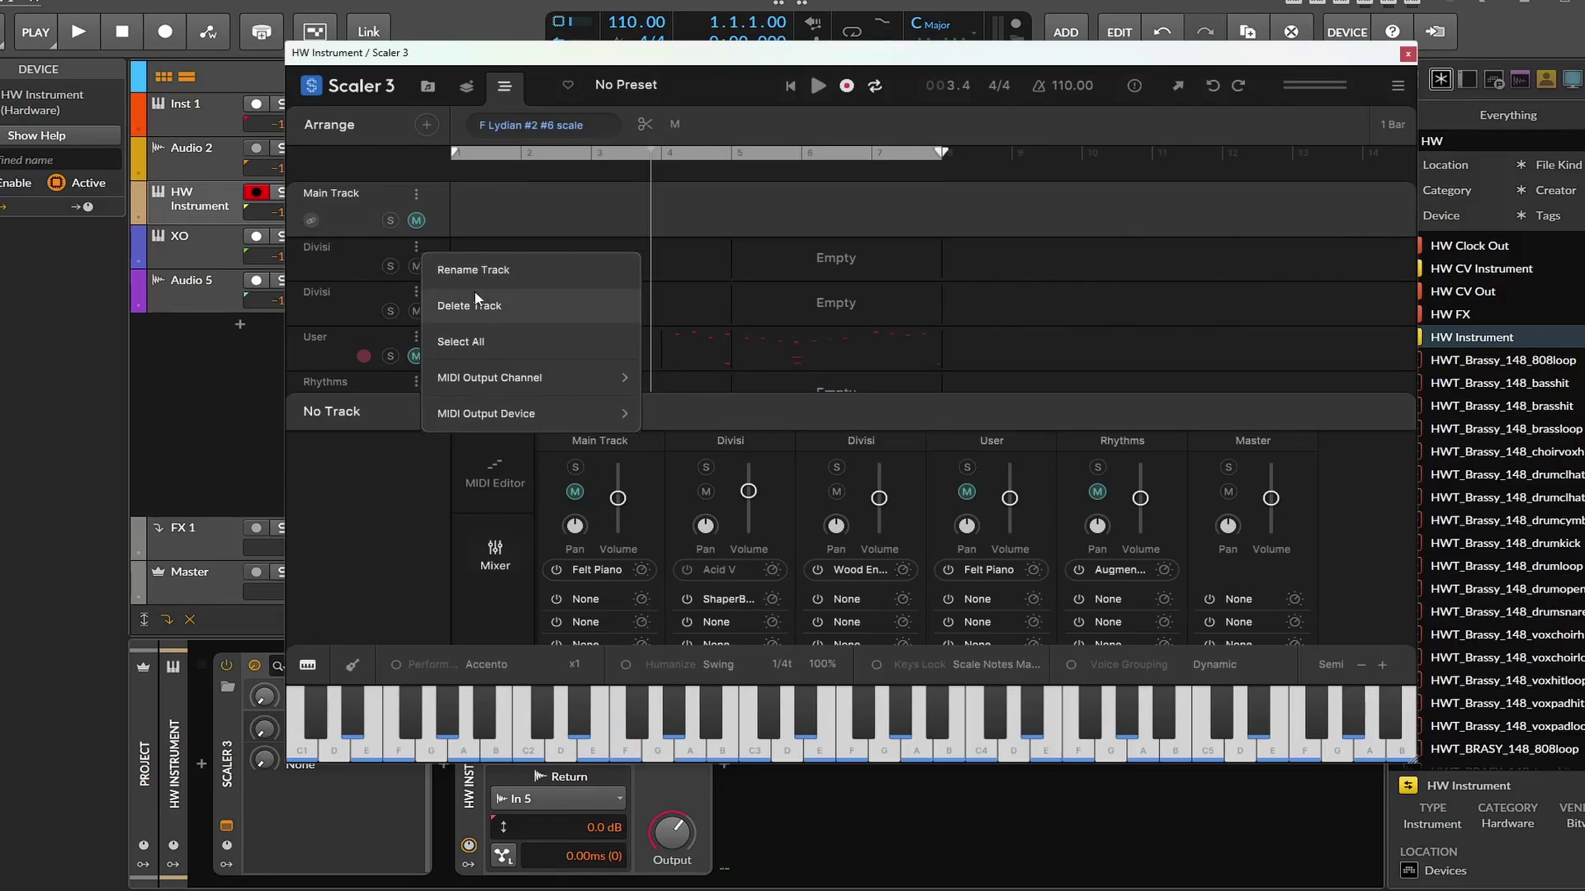
mouse_move(536, 391)
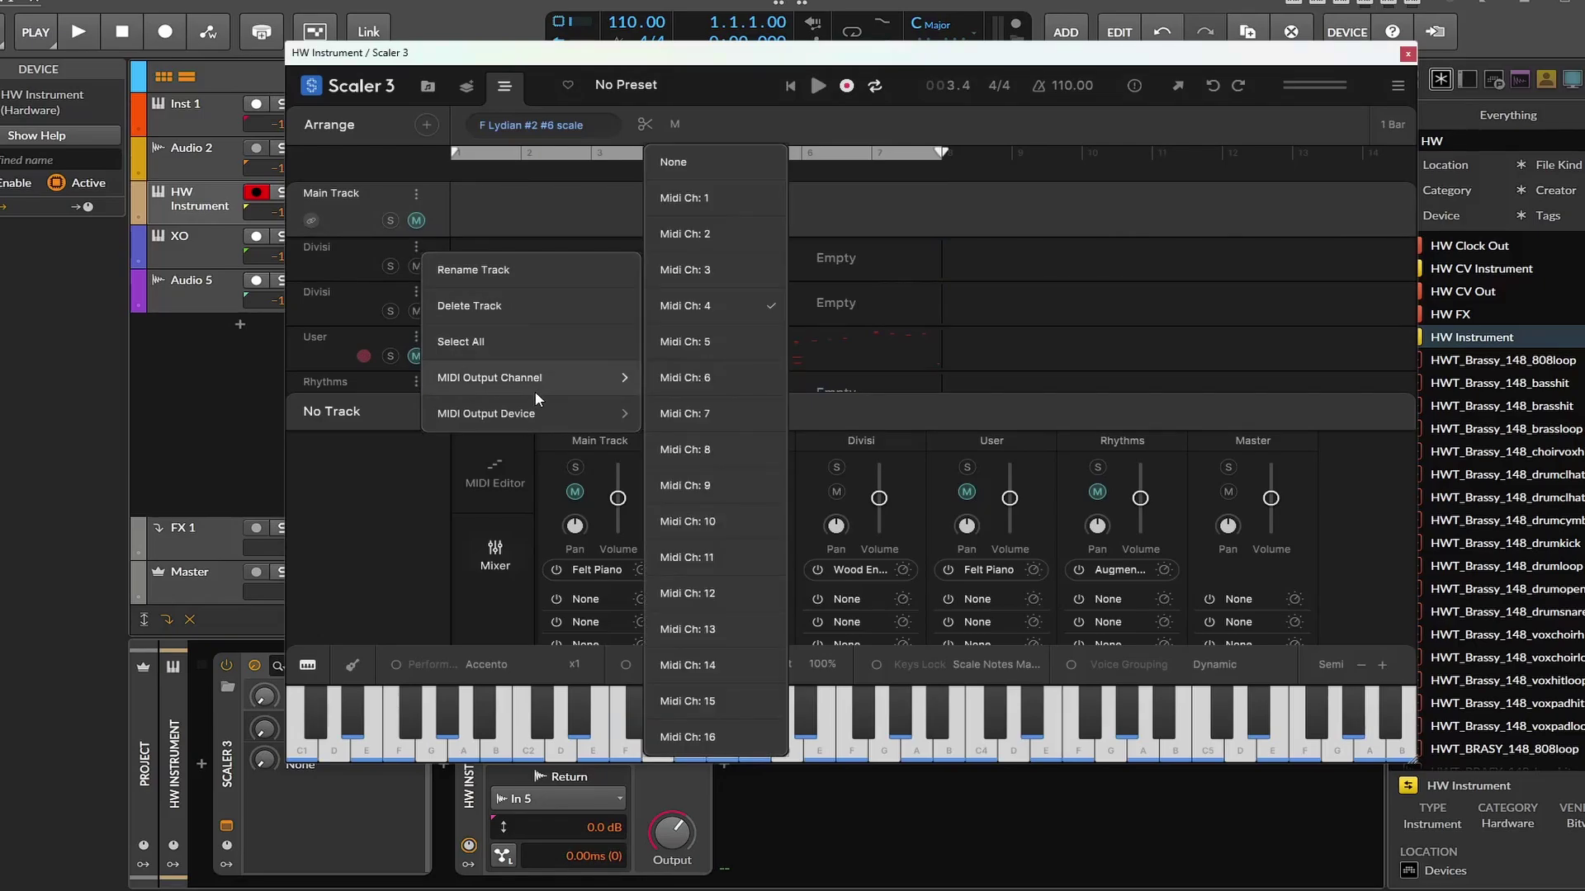
left_click(1047, 240)
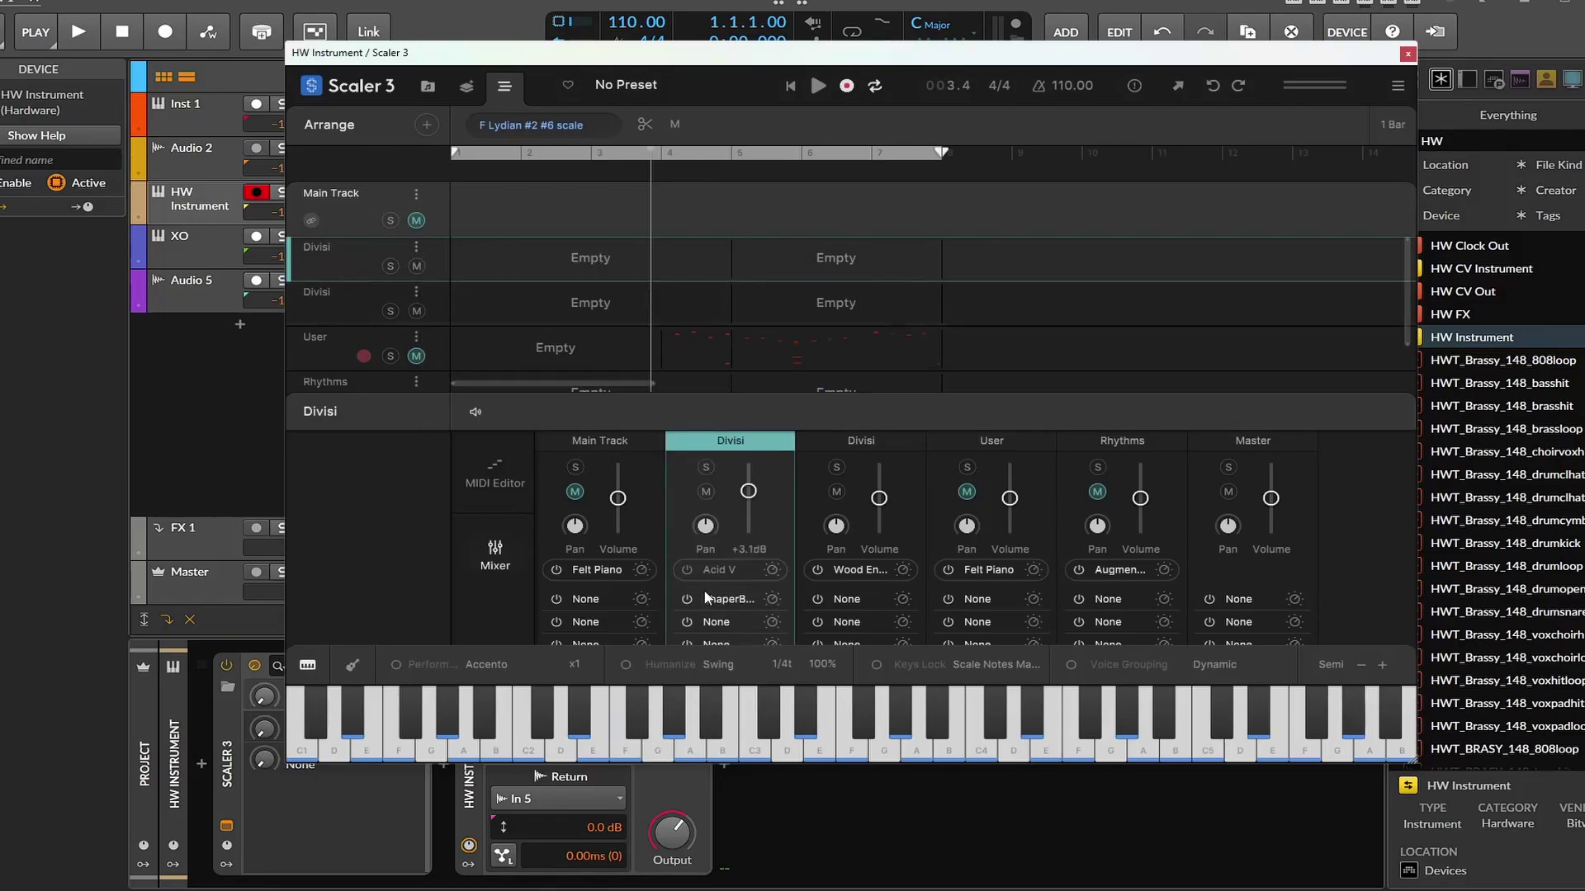
left_click(776, 837)
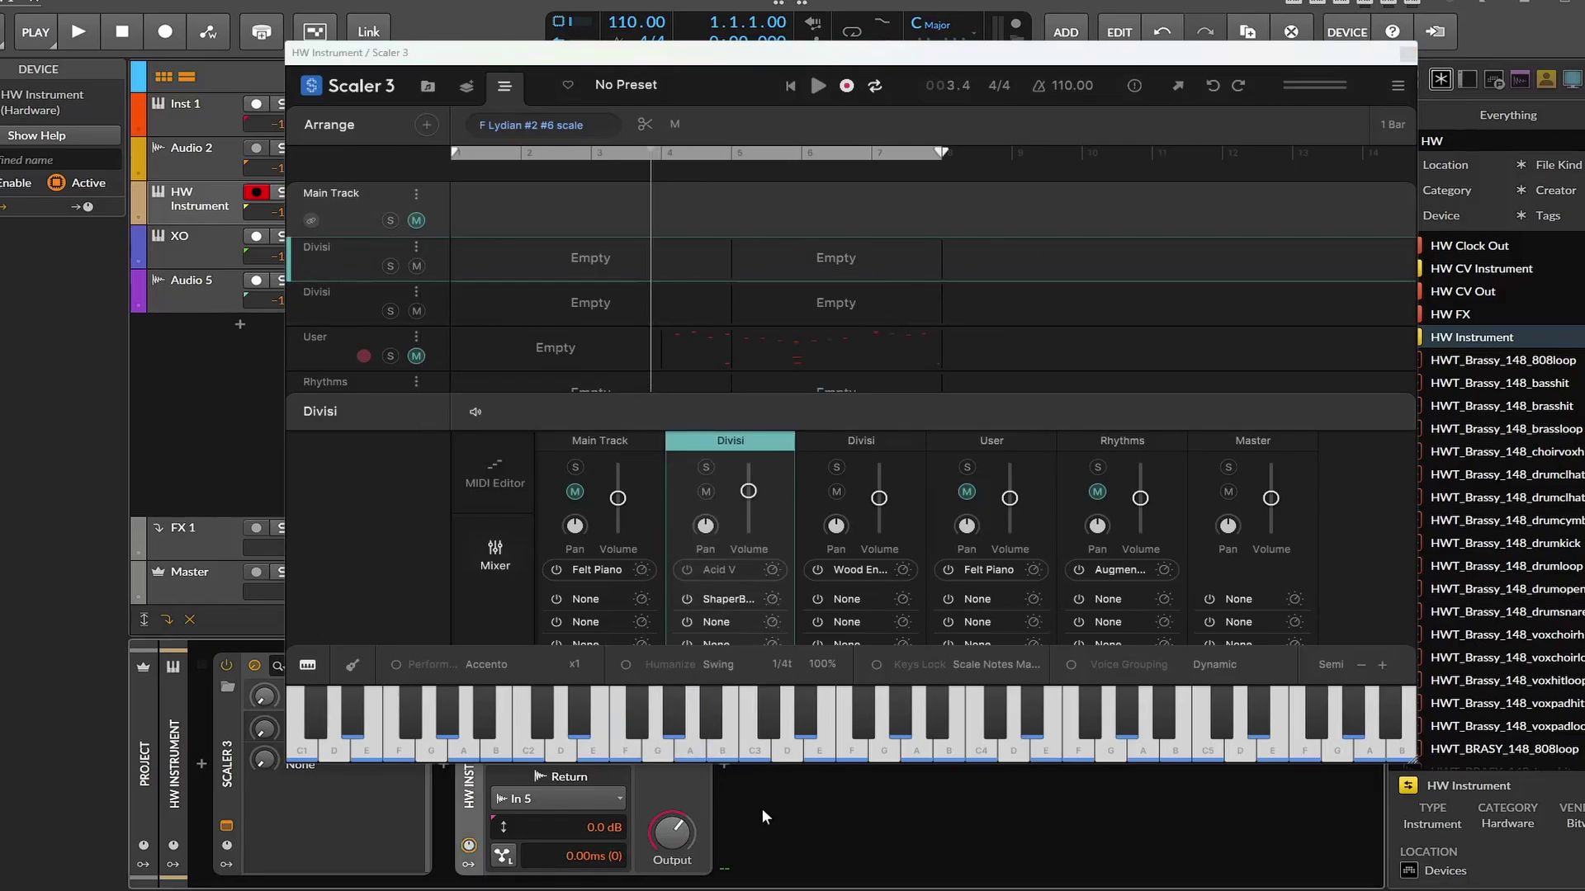
- Close the Scaler 3 window, play the project, reopen Scaler 3 from the HW Instrument track and stop the project transport
left_click(1408, 53)
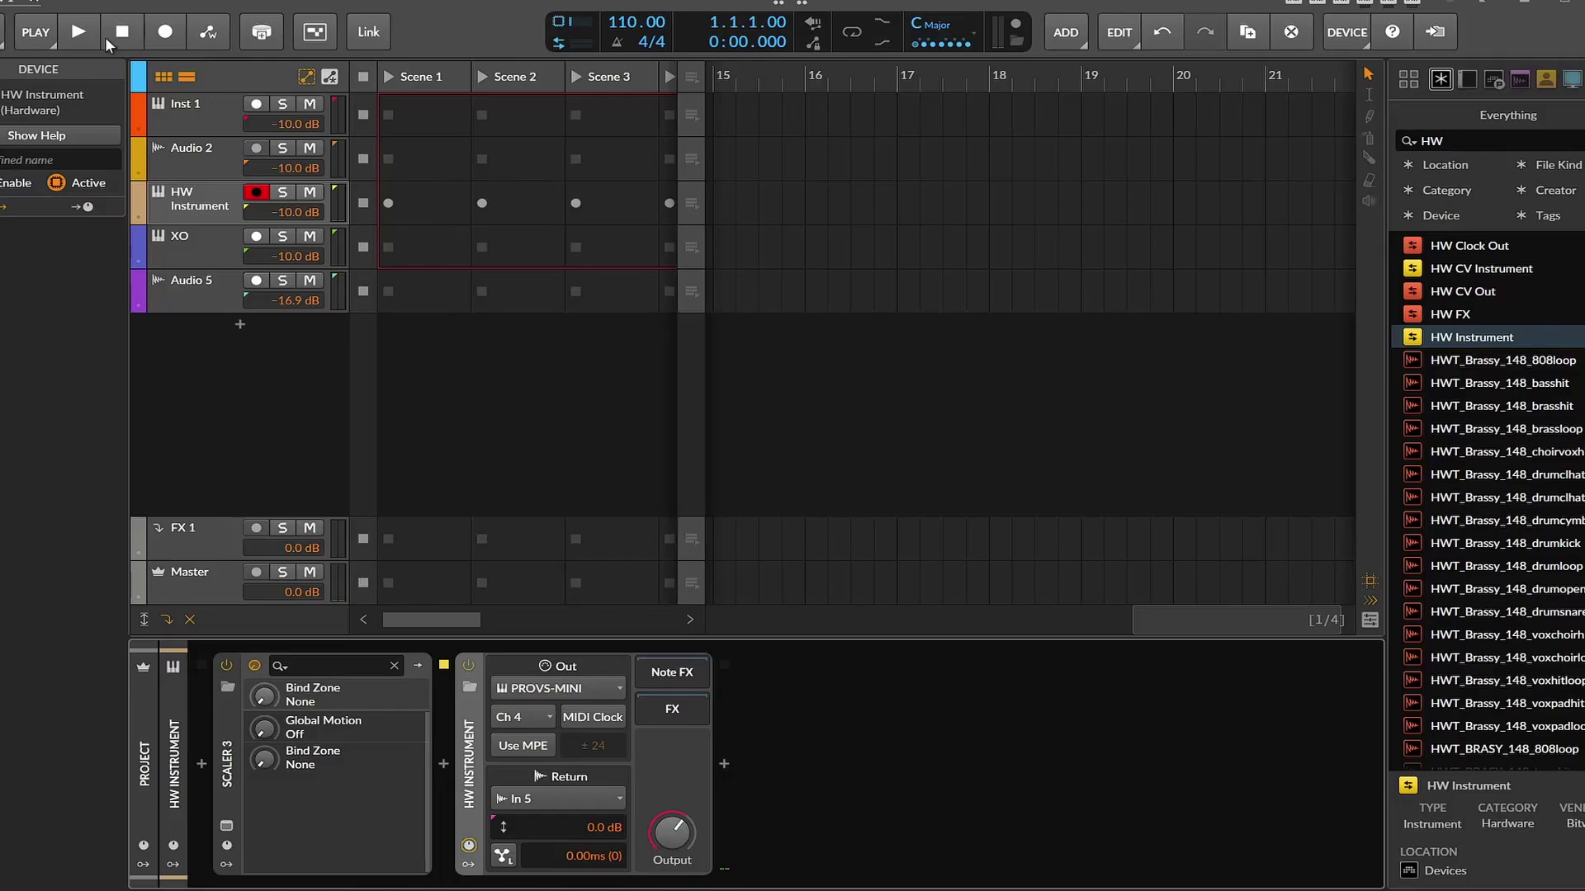
left_click(76, 38)
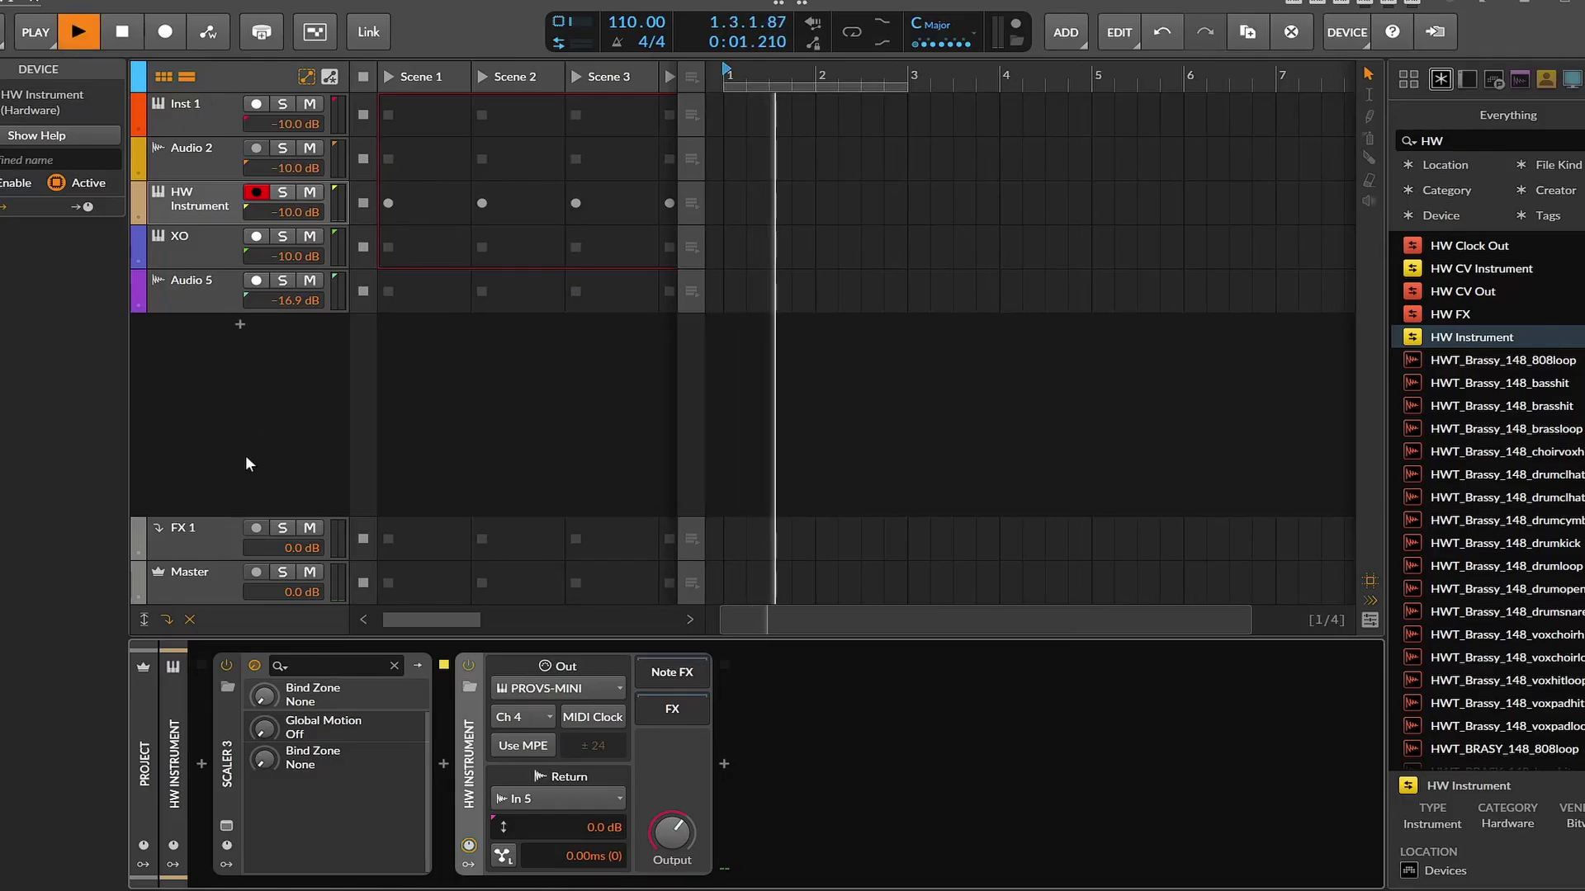
left_click(226, 826)
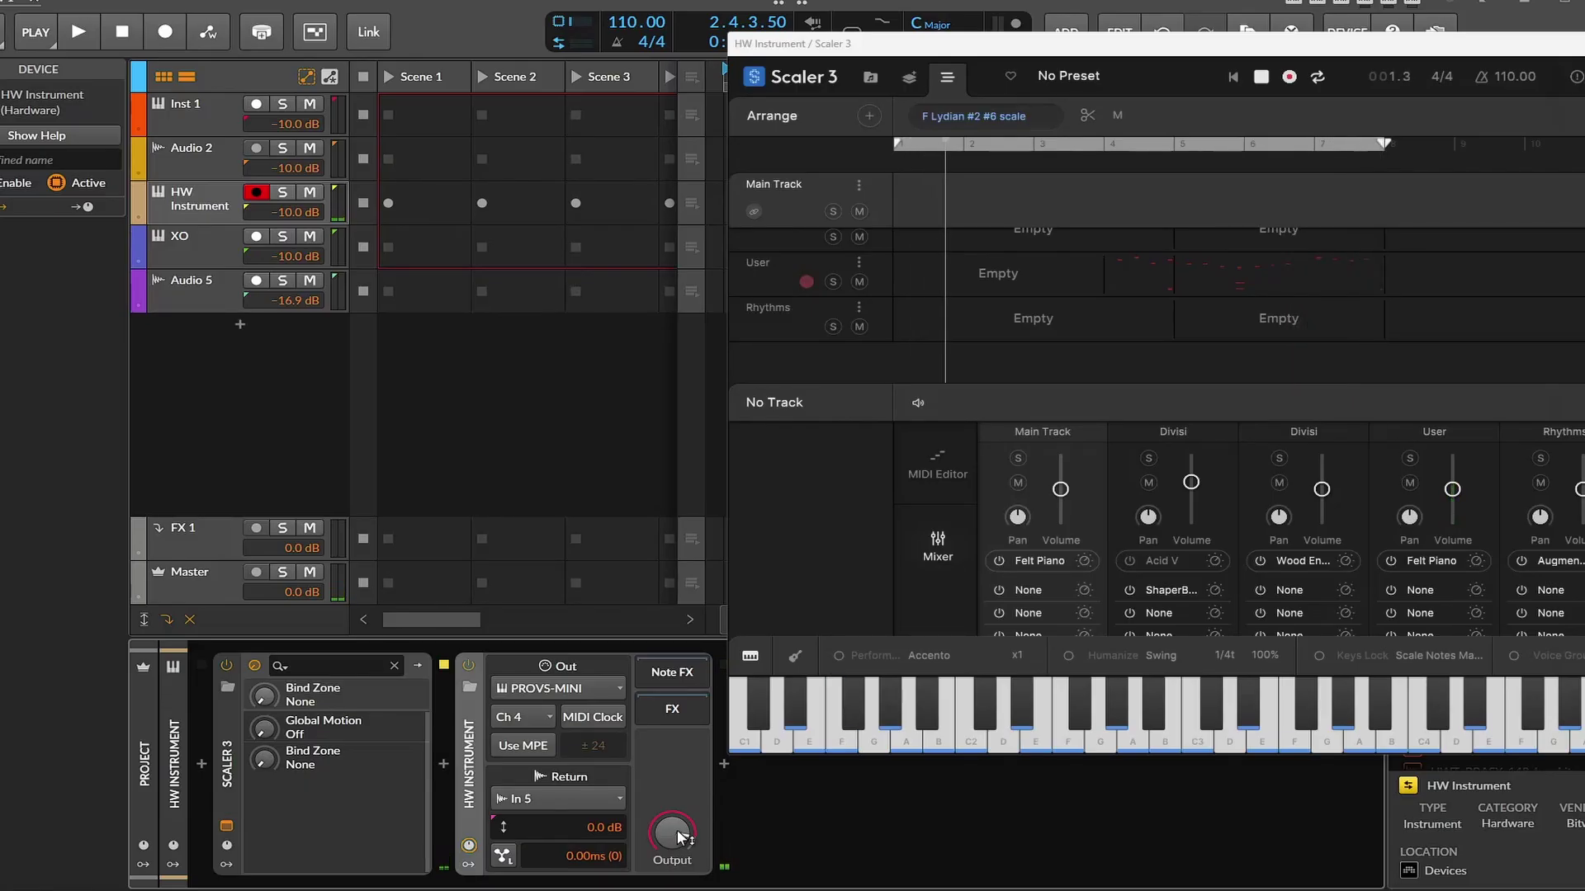
left_click(124, 34)
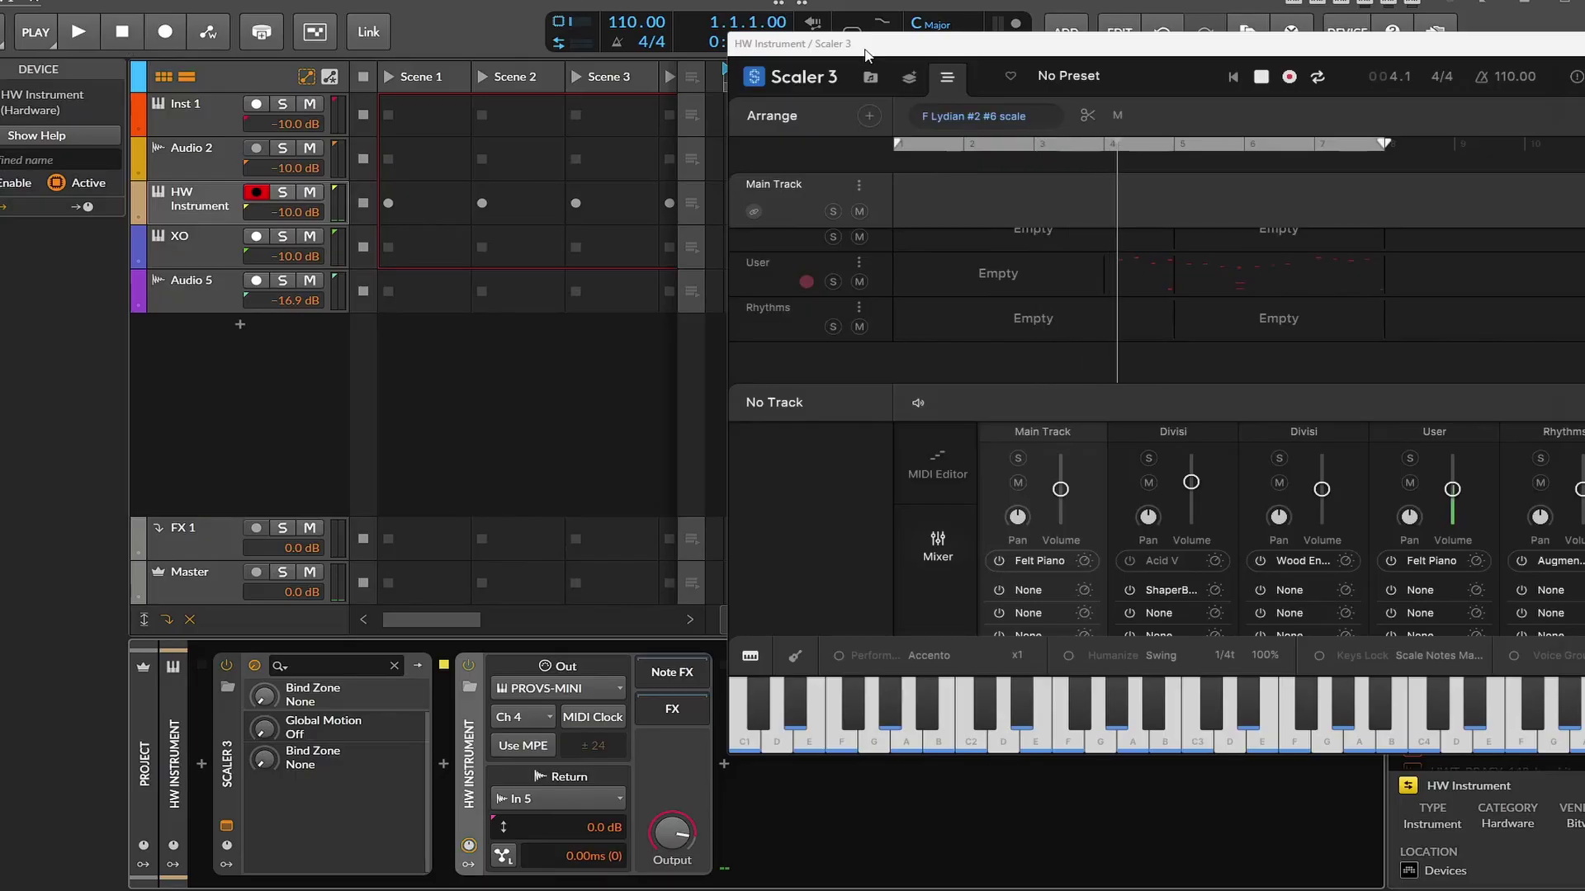
- Move the Scaler 3 window back over the project, stop its own playback and close it
left_click_drag(931, 45, 326, 94)
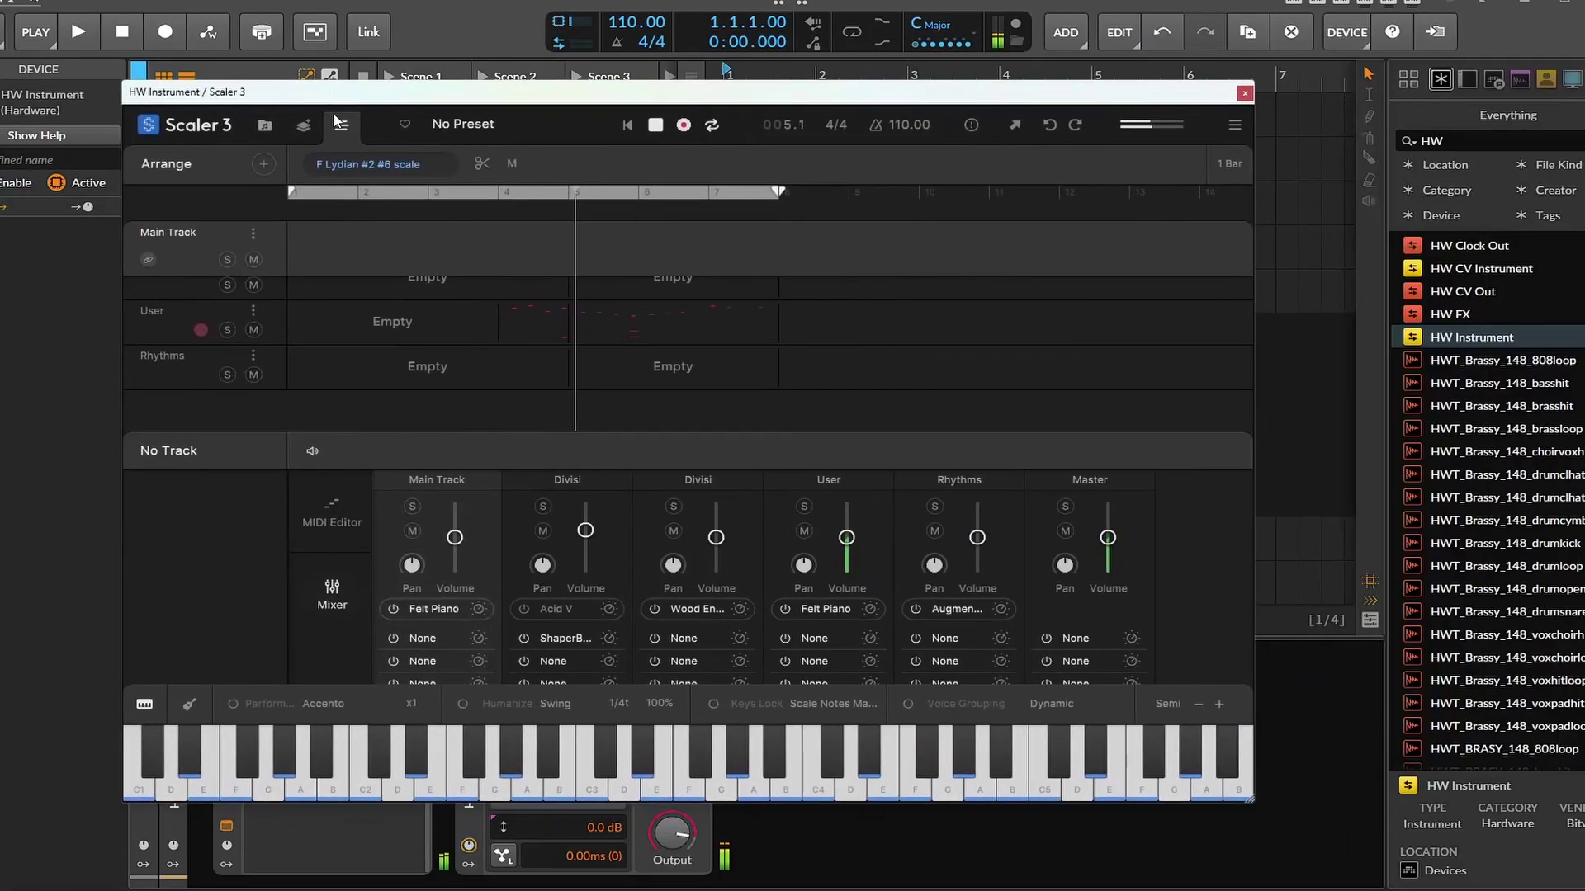
left_click(654, 126)
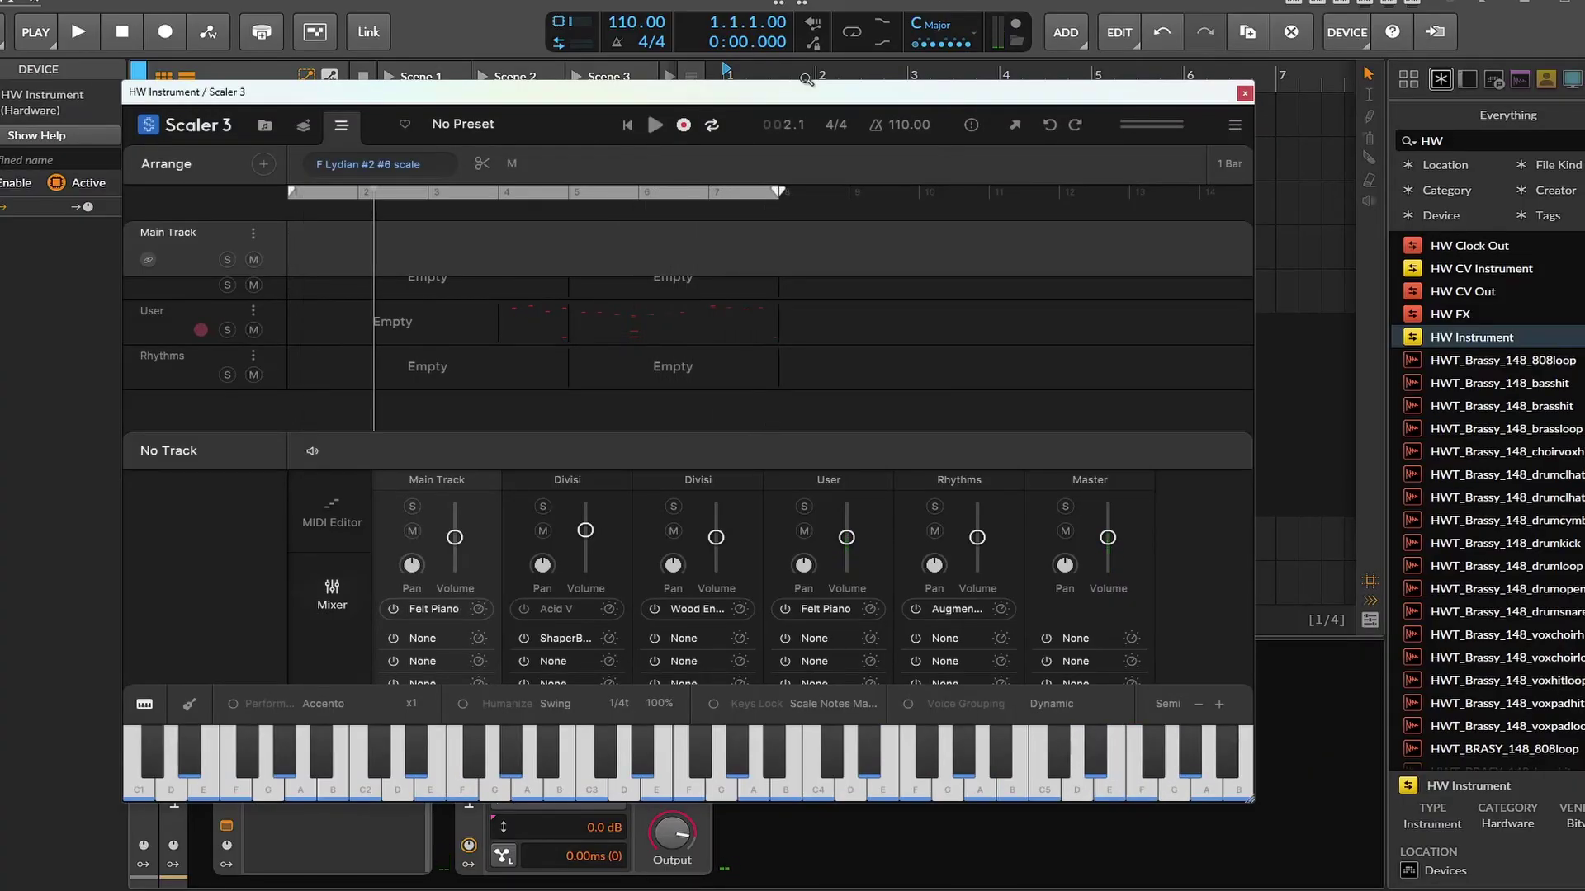
left_click(1244, 94)
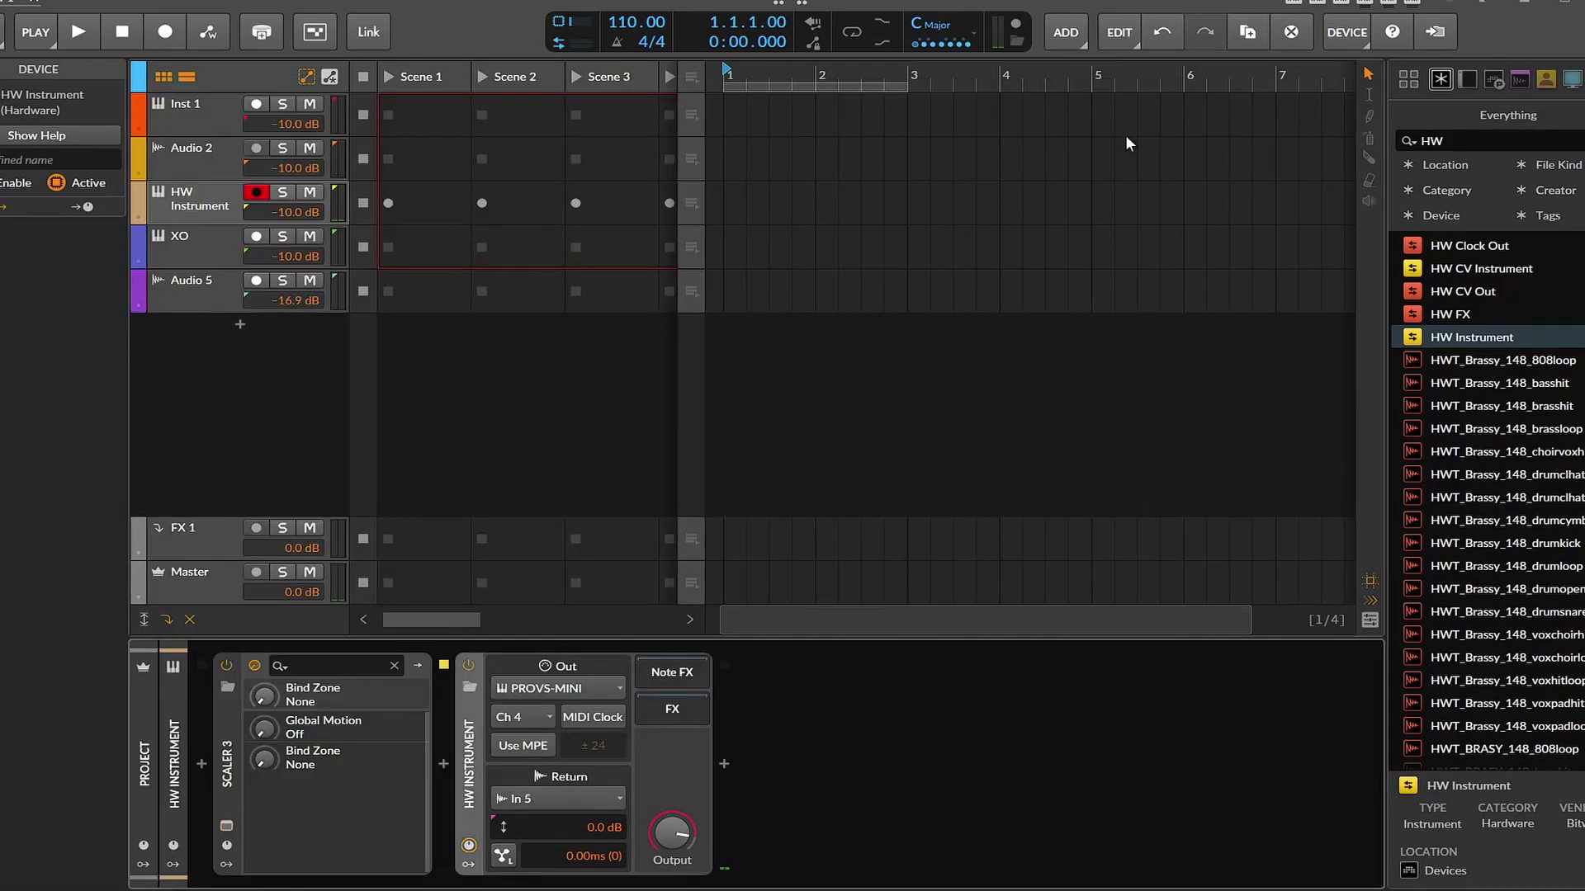